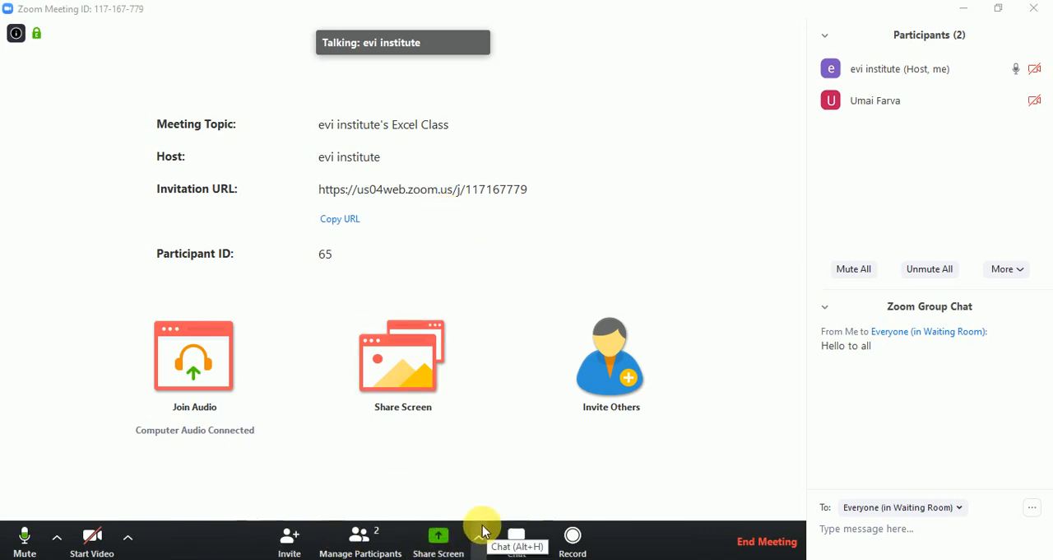
# Step: Launch Excel and share the entire screen with the Zoom meeting participants
pyautogui.click(423, 535)
pyautogui.click(148, 558)
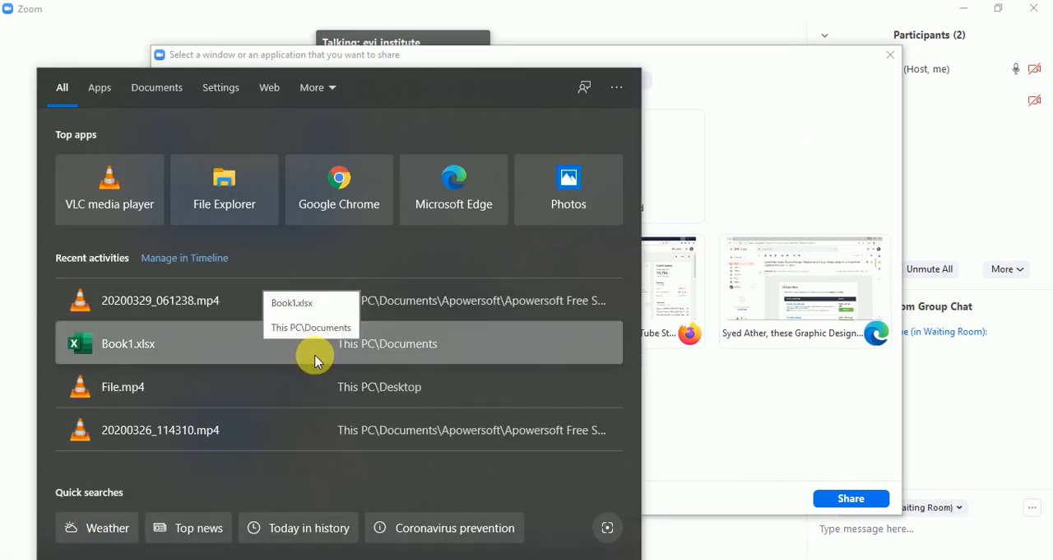
pyautogui.write('excel')
pyautogui.press('Return')
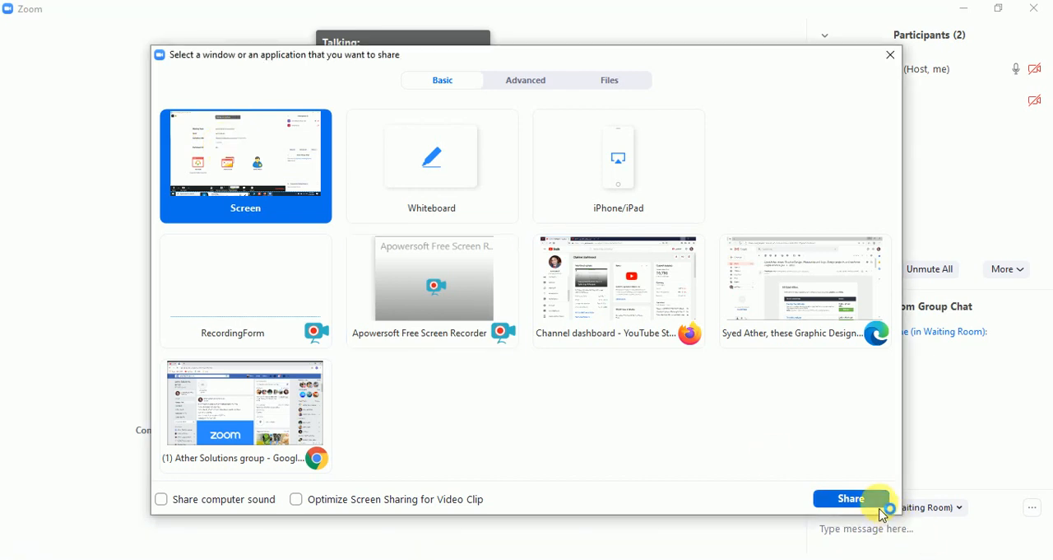
pyautogui.click(877, 501)
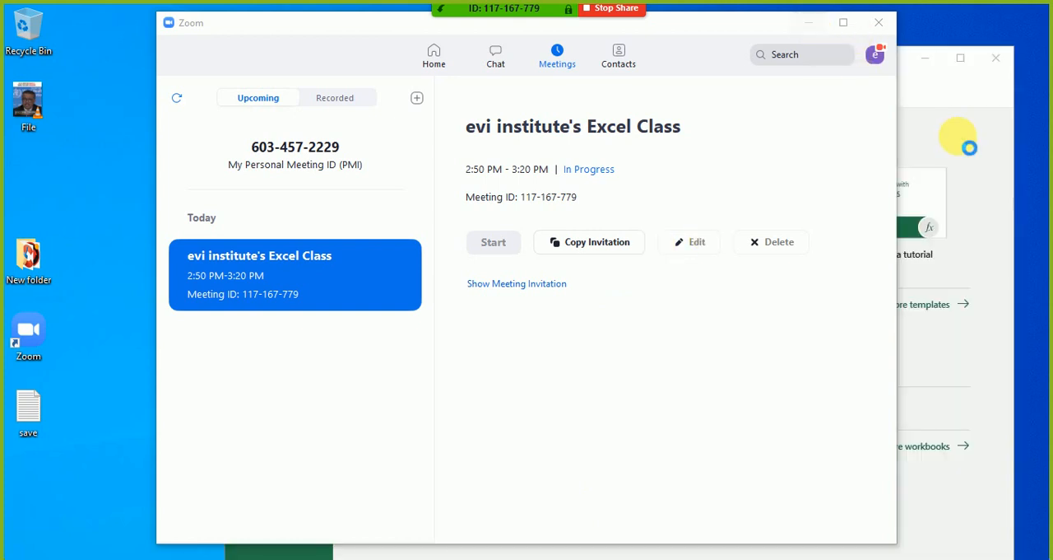
# Step: Switch to Excel and create a blank workbook in a maximized window, removing the recovered files
pyautogui.click(959, 141)
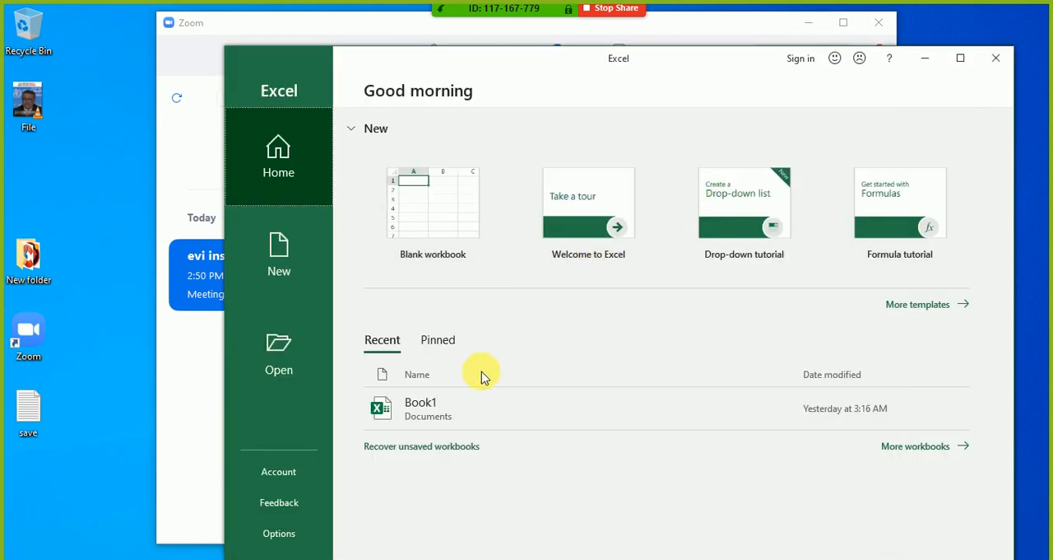
pyautogui.click(473, 202)
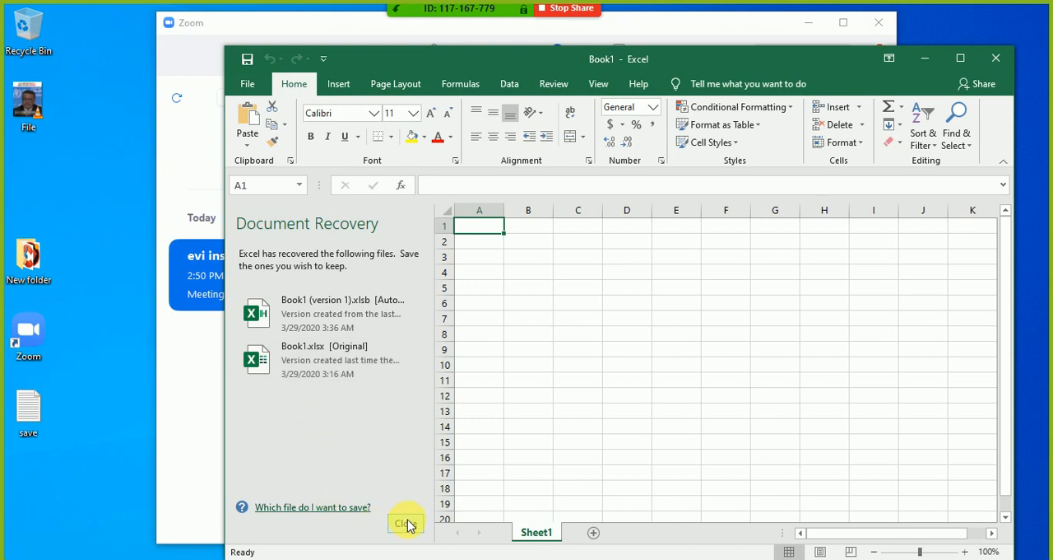
pyautogui.click(409, 527)
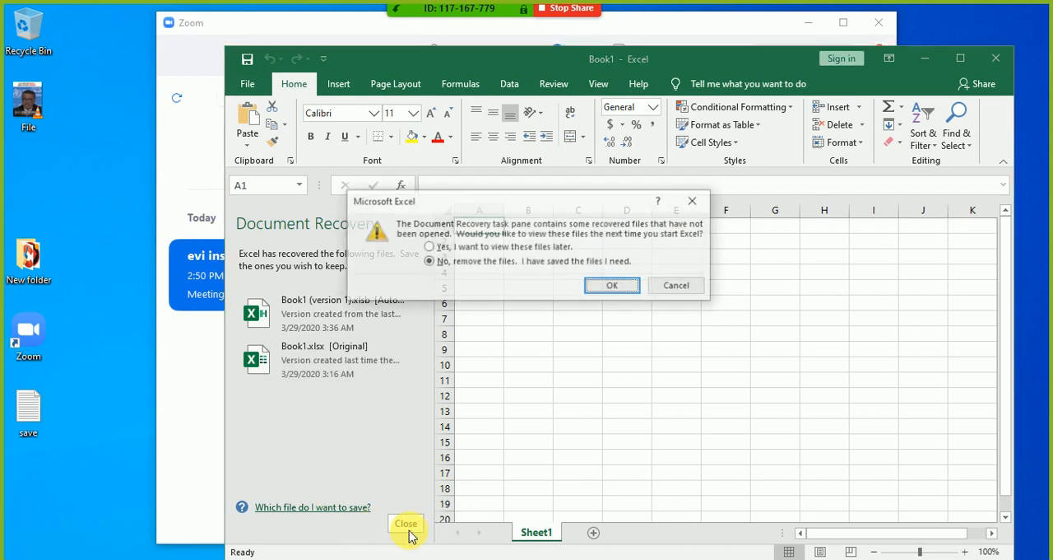
pyautogui.click(608, 287)
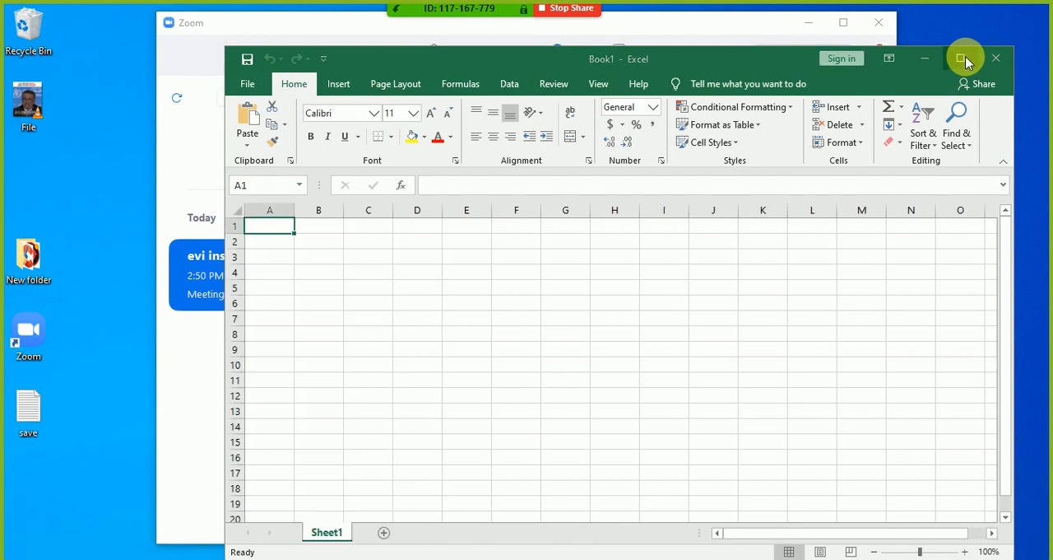
pyautogui.click(961, 59)
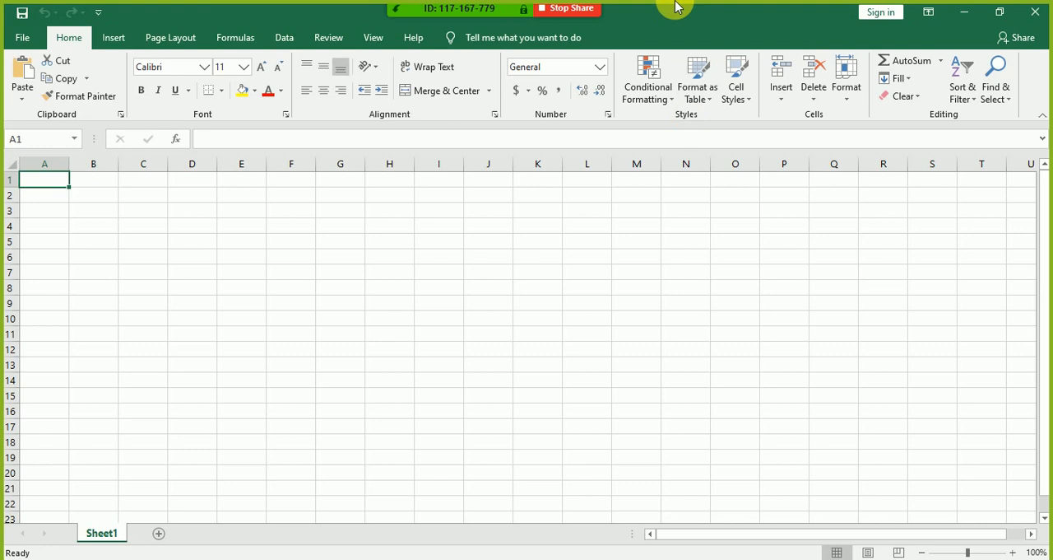
# Step: Launch Word with the Run command winword and create a blank document
pyautogui.press('super+r')
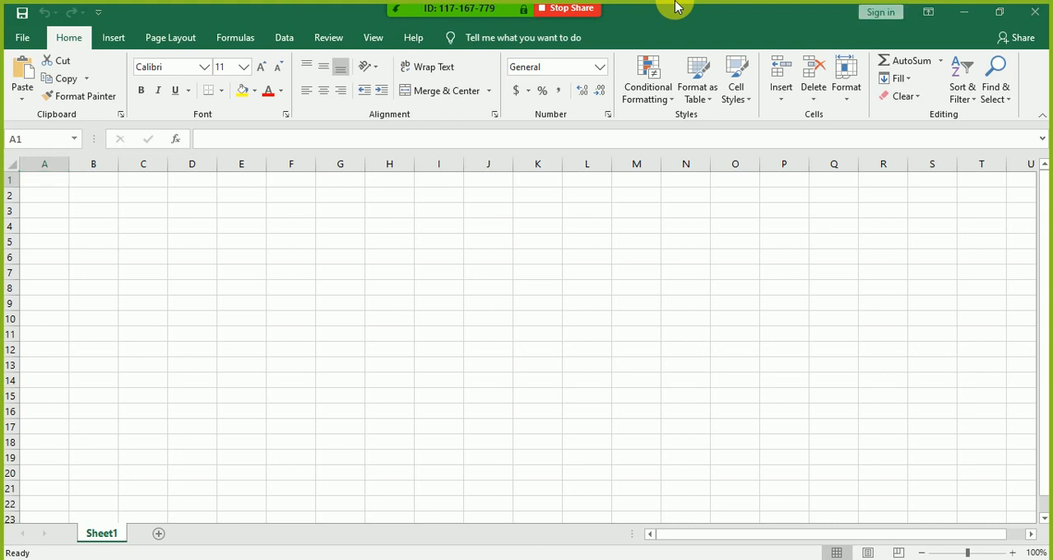
pyautogui.write('winword')
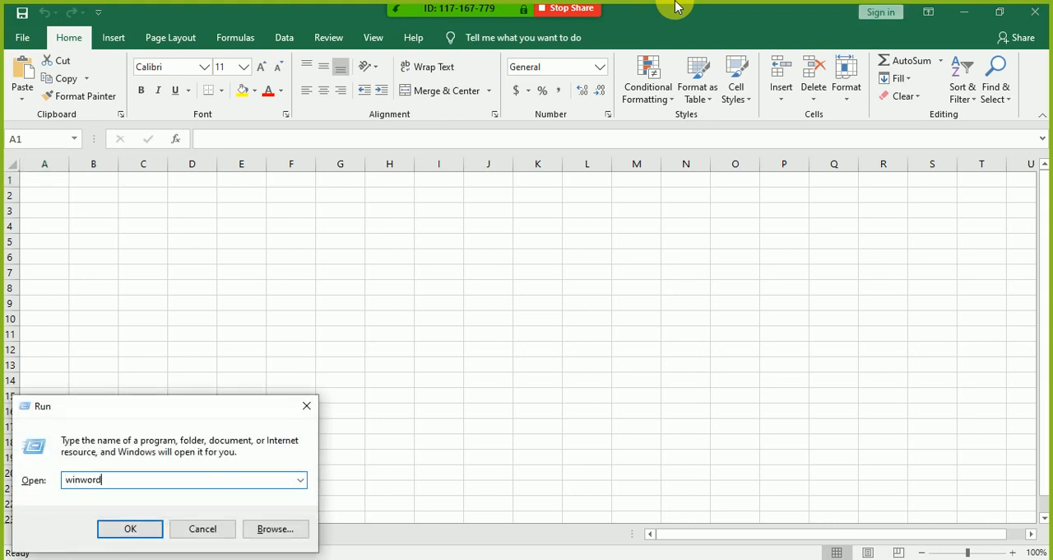
pyautogui.press('Return')
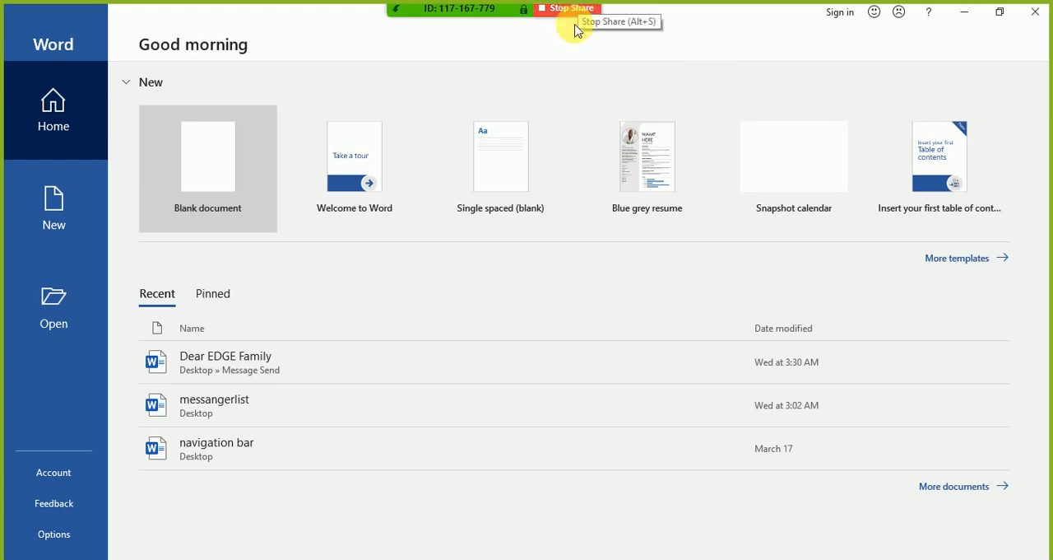
pyautogui.click(214, 151)
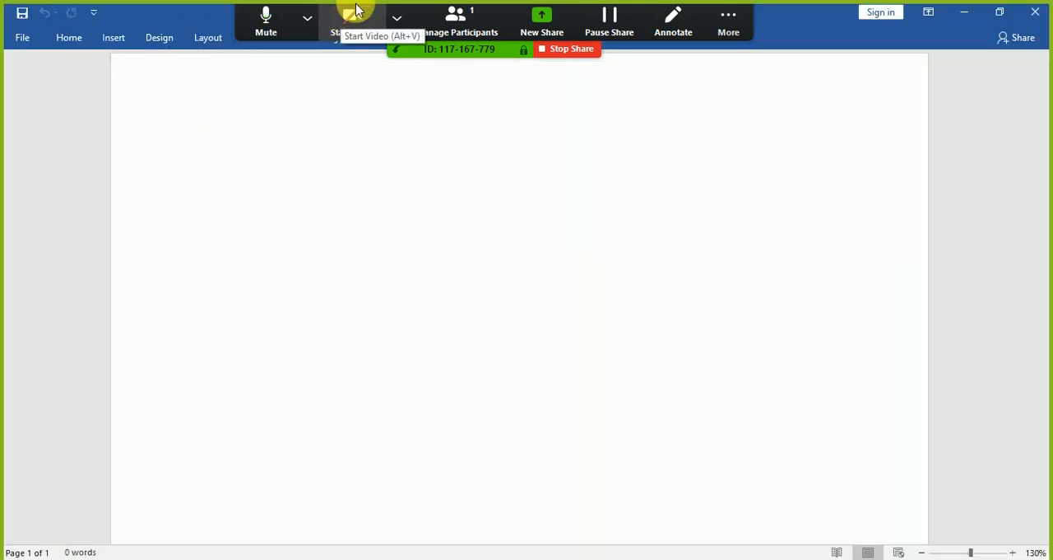
# Step: Enter the word "Sum" in the document and enlarge all the text to a large heading size
pyautogui.write('SUm')
pyautogui.hotkey('ctrl', 'a')
pyautogui.hotkey('ctrl', 'shift', '.')
pyautogui.hotkey('ctrl', 'shift', '.')
pyautogui.hotkey('ctrl', 'shift', '.')
pyautogui.hotkey('ctrl', 'shift', '.')
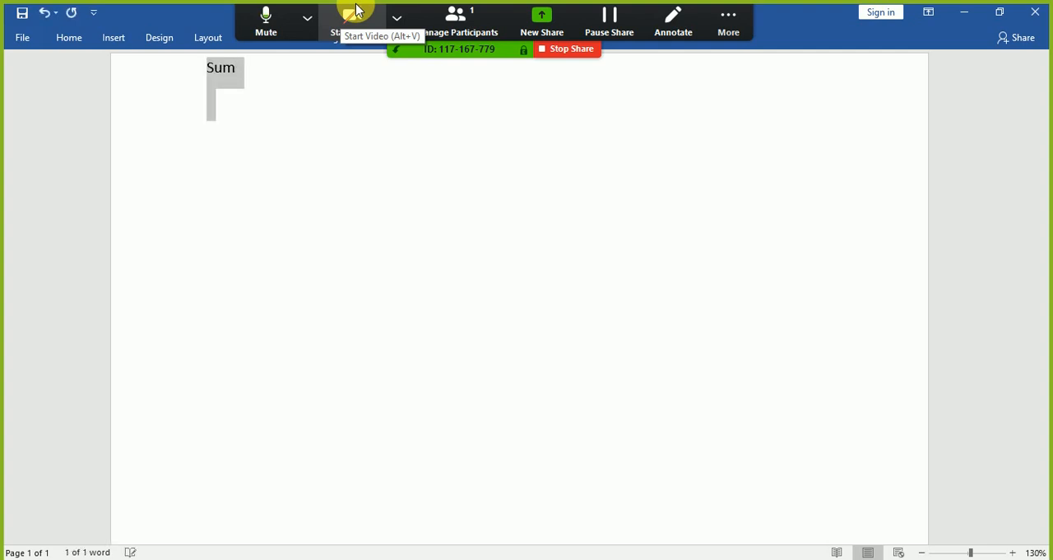
pyautogui.hotkey('ctrl', ']')
pyautogui.hotkey('ctrl', ']')
pyautogui.hotkey('ctrl', ']')
pyautogui.hotkey('ctrl', ']')
pyautogui.hotkey('ctrl', ']')
pyautogui.hotkey('ctrl', ']')
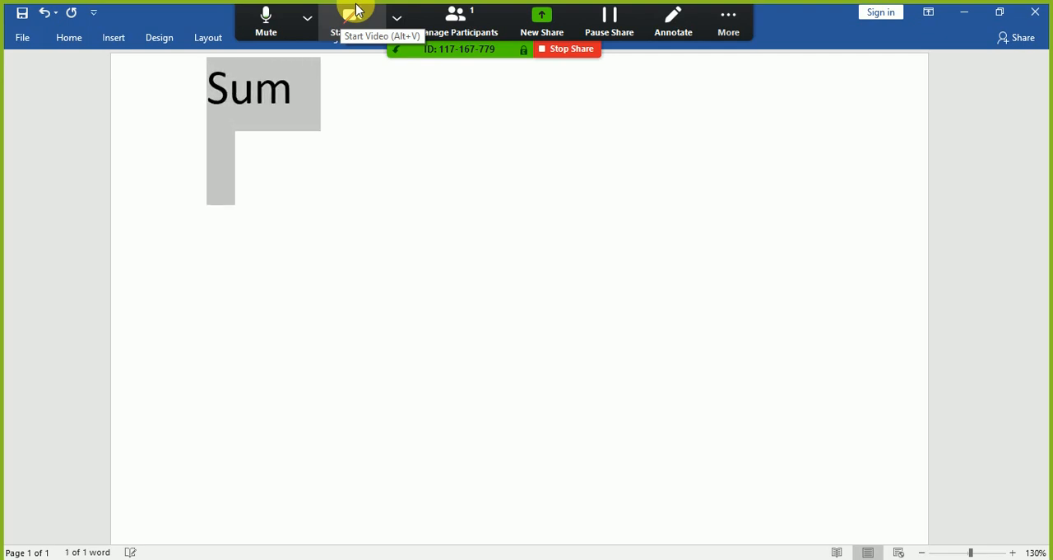
pyautogui.click(391, 12)
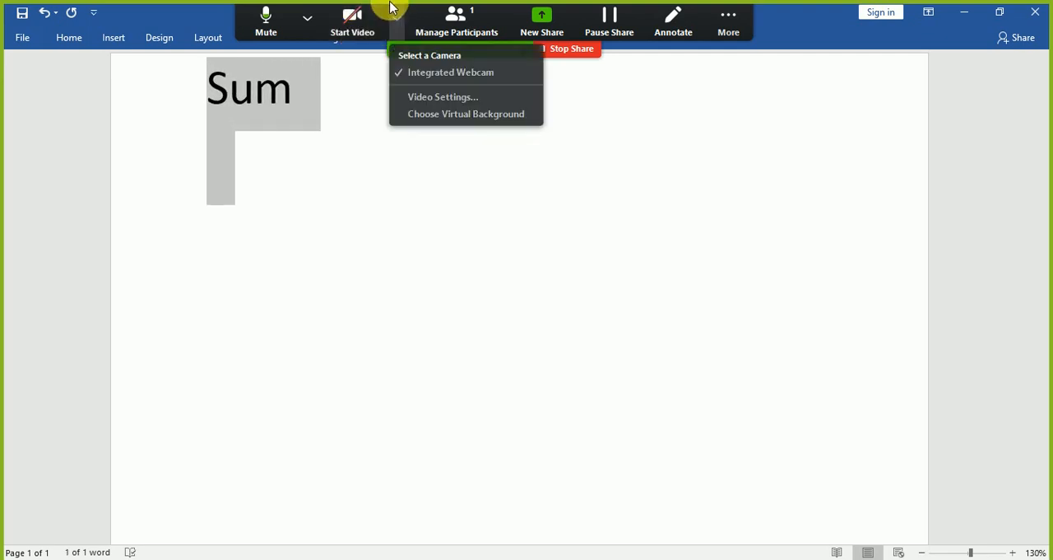
pyautogui.click(392, 13)
pyautogui.click(392, 13)
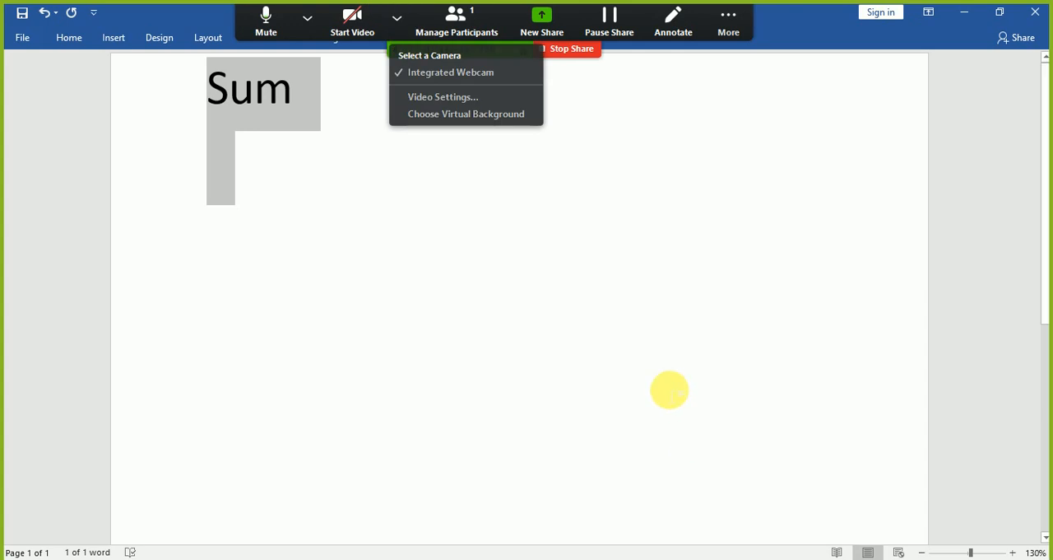
# Step: Add an equals sign before the word and an opening parenthesis after it so it reads "=Sum("
pyautogui.click(364, 154)
pyautogui.press('Up')
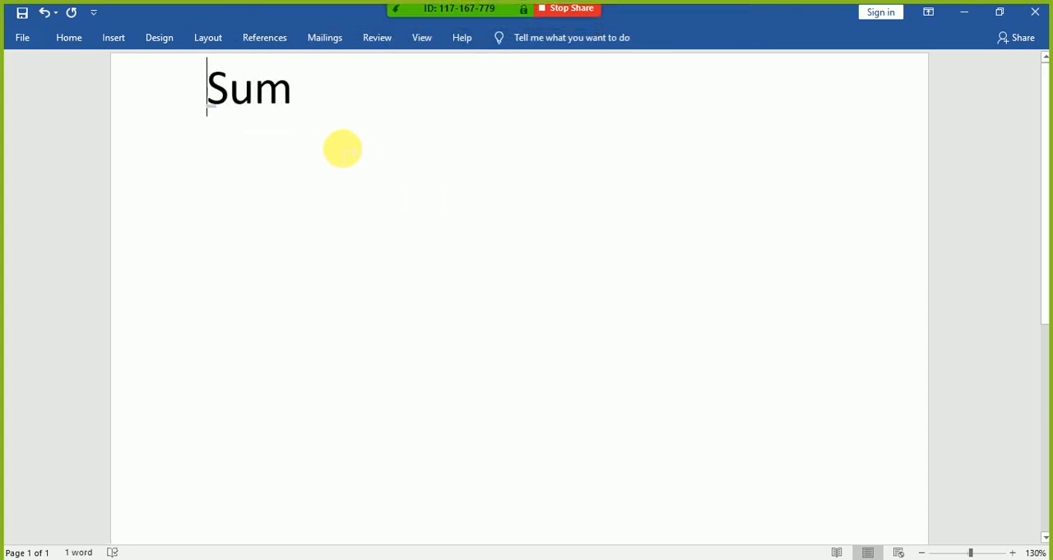
pyautogui.write('=')
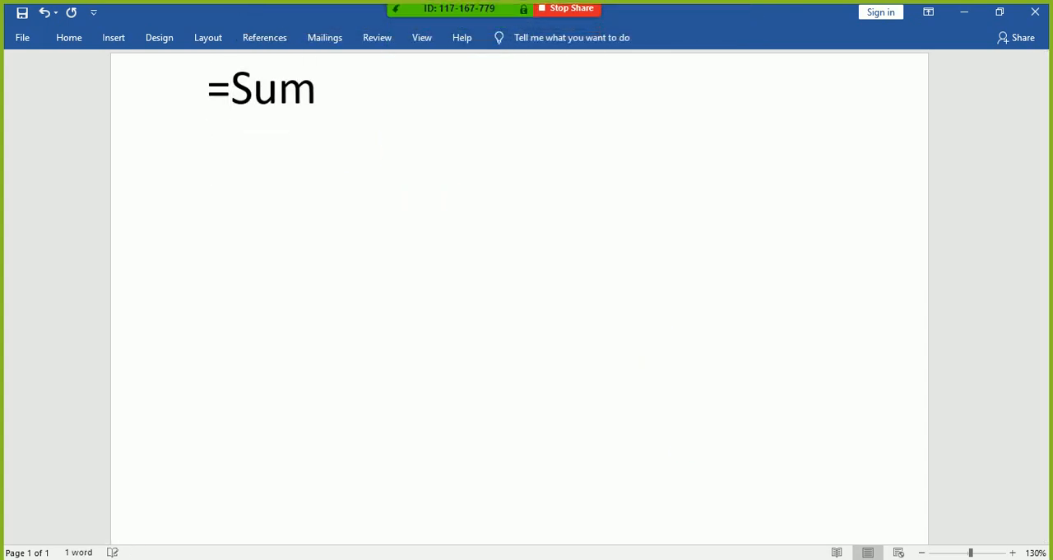
pyautogui.press('Right')
pyautogui.press('Left')
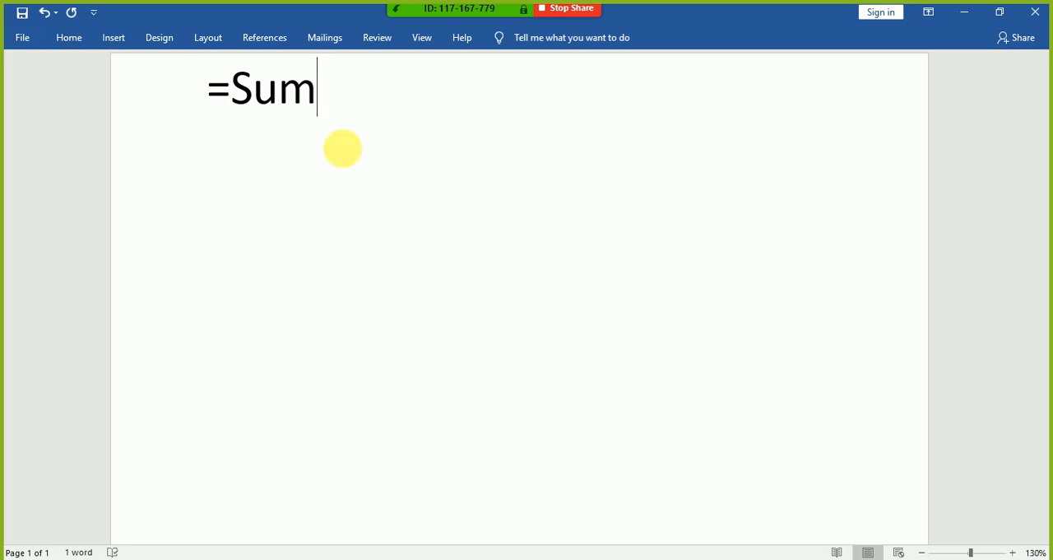
pyautogui.write('(')
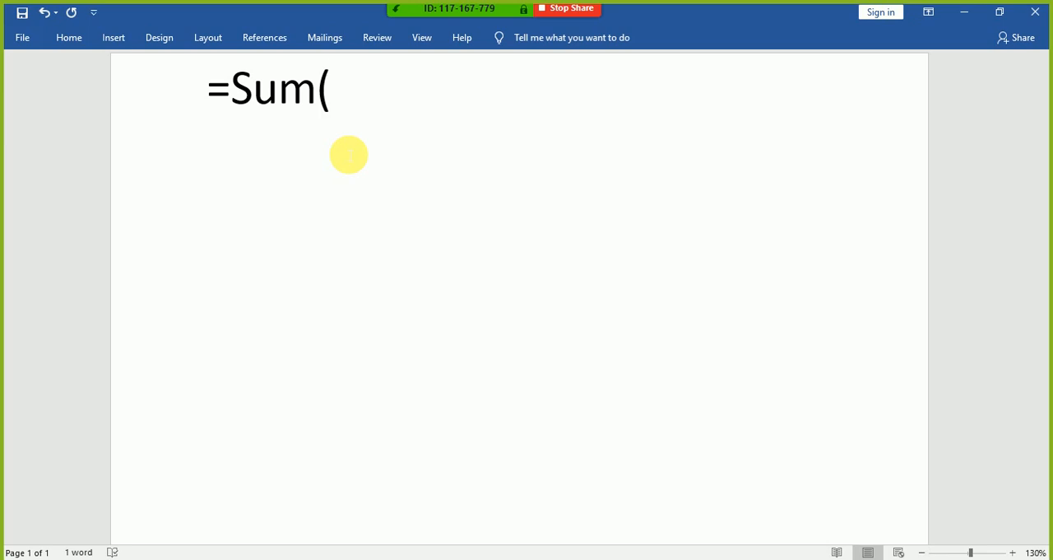
# Step: Complete the formula with the range a1:a10 and a closing parenthesis, followed by a new line
pyautogui.write('a1')
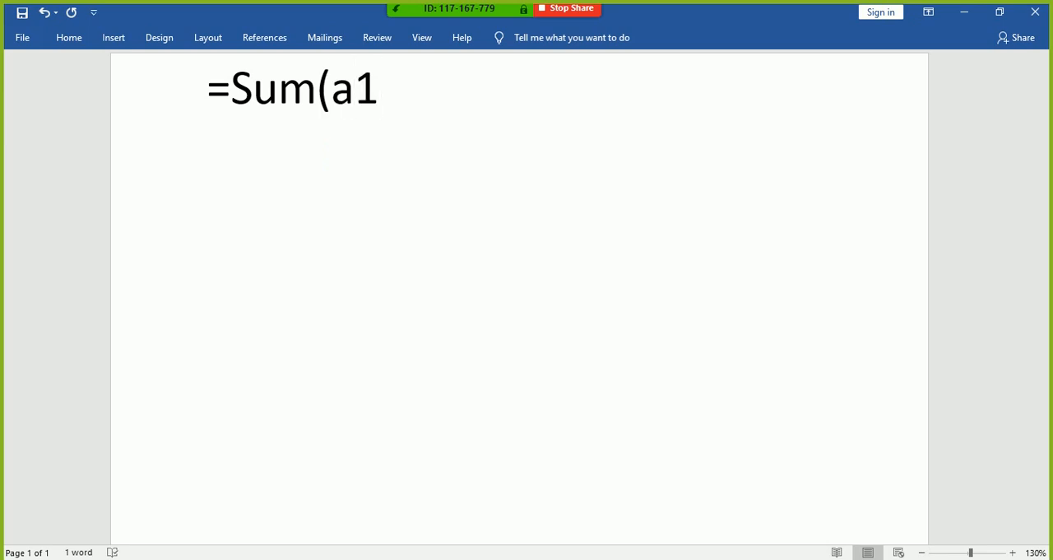
pyautogui.write(',')
pyautogui.press('BackSpace')
pyautogui.write(':')
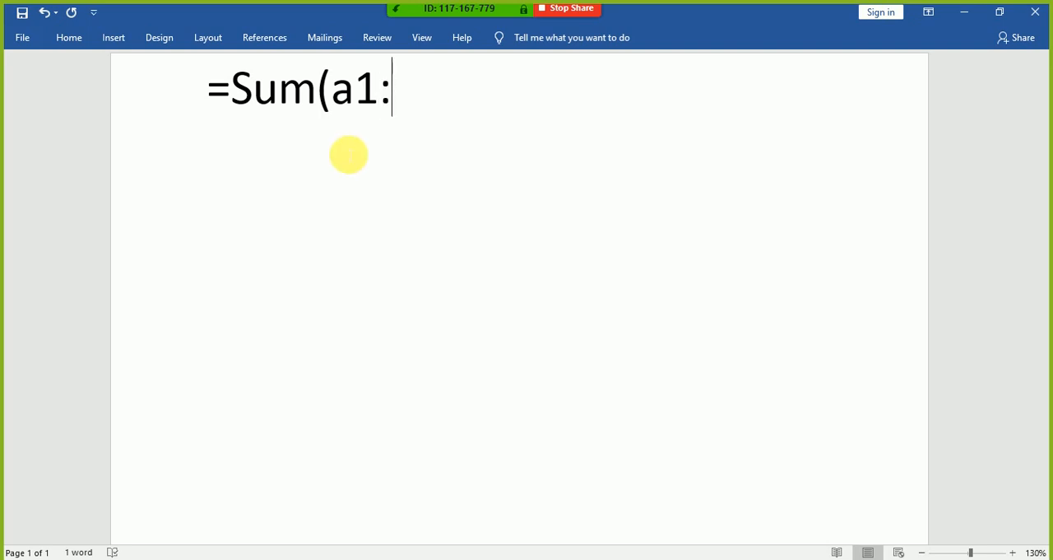
pyautogui.write('a10')
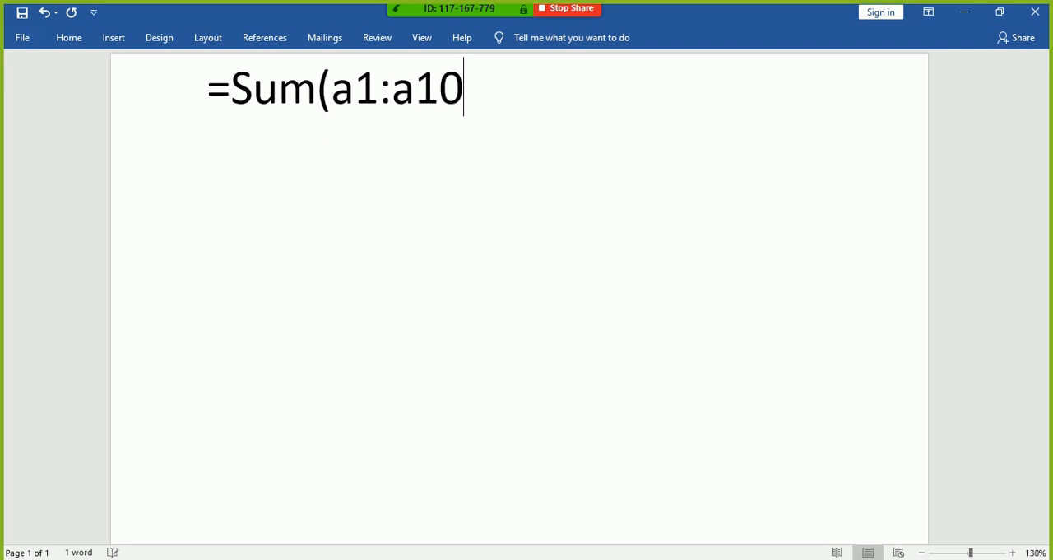
pyautogui.write(')')
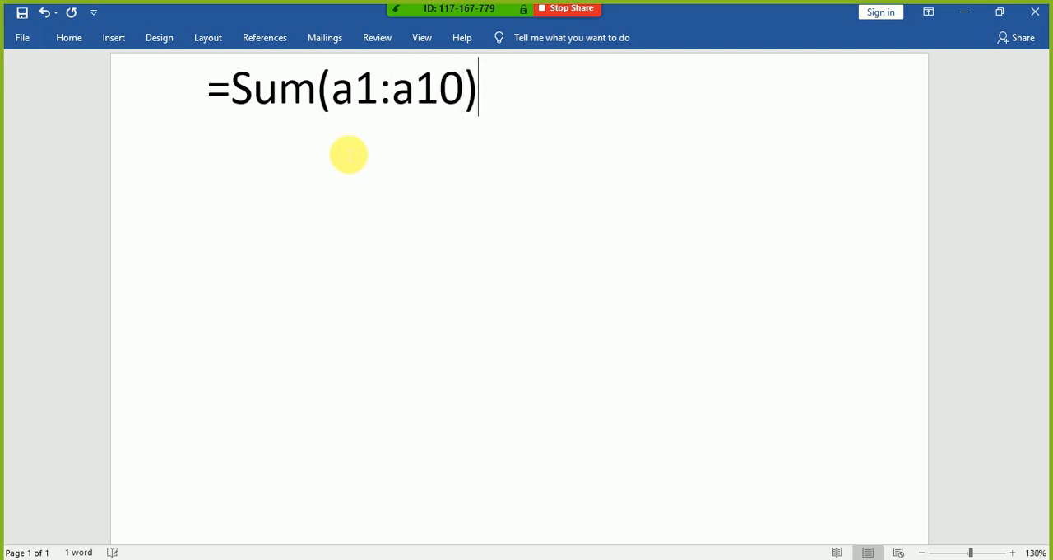
pyautogui.press('Return')
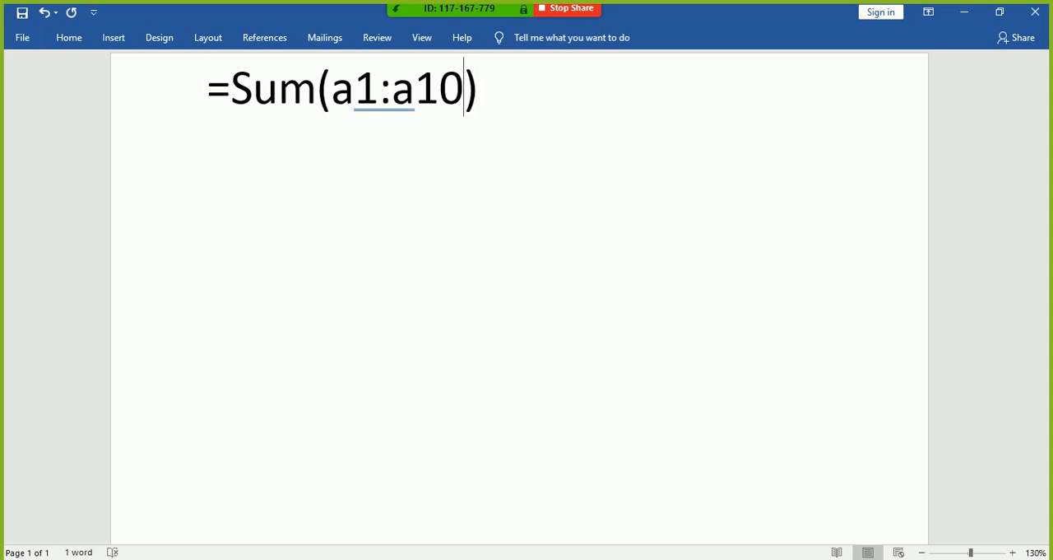
# Step: Highlight the range a1:a10 inside the parentheses of the formula
pyautogui.hotkey('shift', 'Left')
pyautogui.hotkey('shift', 'Left')
pyautogui.hotkey('shift', 'Left')
pyautogui.hotkey('shift', 'Left')
pyautogui.hotkey('shift', 'Left')
pyautogui.hotkey('shift', 'Left')
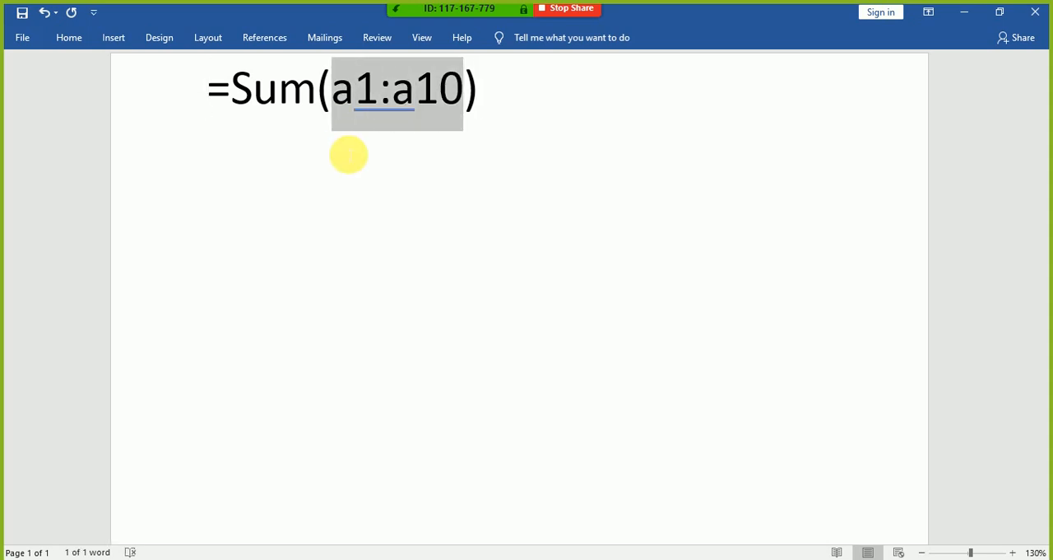
pyautogui.press('Left')
pyautogui.press('Left')
# Step: Highlight the formula progressively from its equals sign through to the closing parenthesis
pyautogui.press('Home')
pyautogui.hotkey('shift', 'Right')
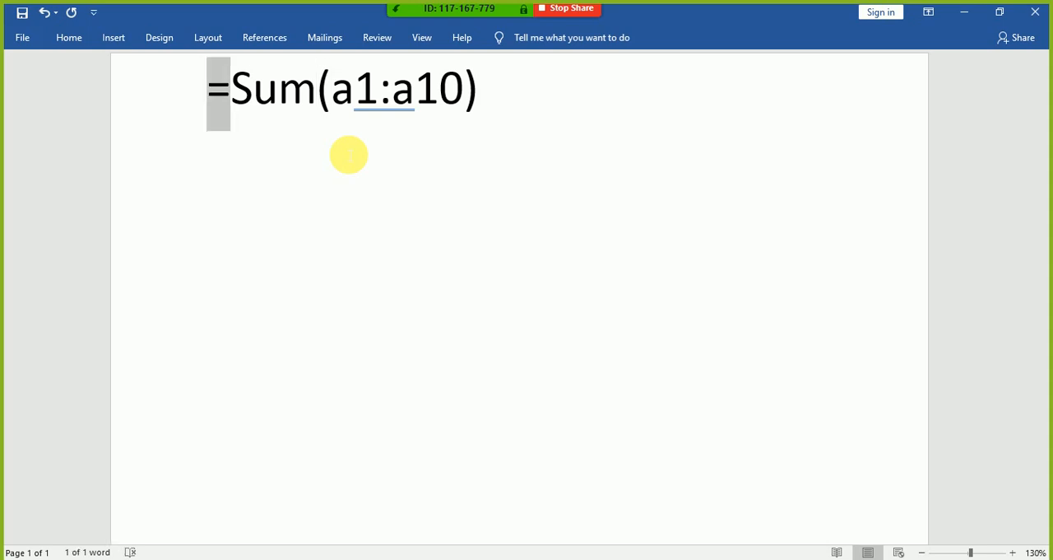
pyautogui.hotkey('shift', 'Right')
pyautogui.hotkey('shift', 'Right')
pyautogui.hotkey('shift', 'Right')
pyautogui.hotkey('shift', 'Right')
pyautogui.hotkey('shift', 'Right')
pyautogui.hotkey('shift', 'Right')
pyautogui.hotkey('shift', 'Right')
pyautogui.hotkey('shift', 'Right')
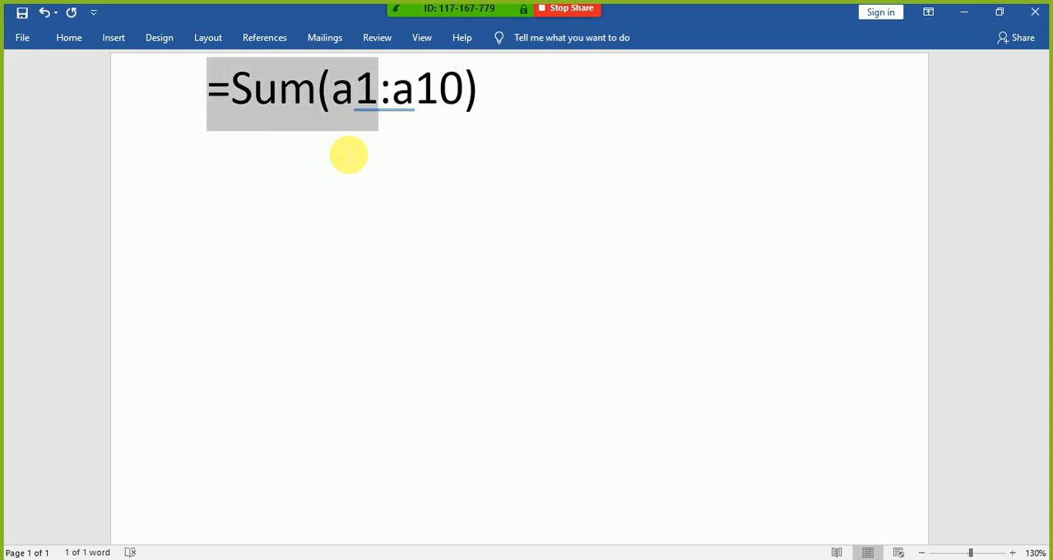
pyautogui.hotkey('shift', 'Right')
pyautogui.hotkey('shift', 'Right')
pyautogui.hotkey('shift', 'Right')
pyautogui.hotkey('shift', 'Right')
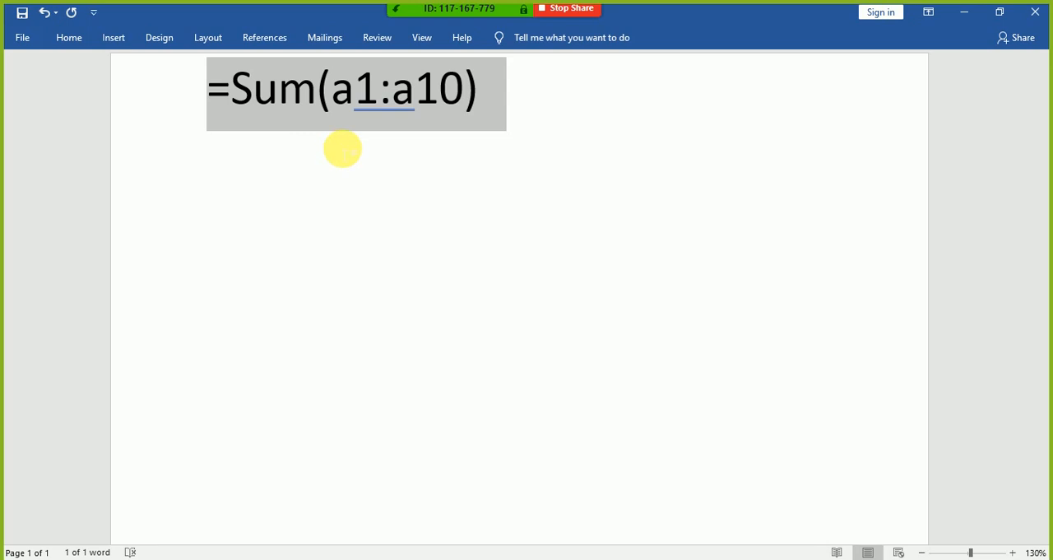
# Step: Highlight the function name "Sum" on its own, then release the selection
pyautogui.press('Left')
pyautogui.press('Right')
pyautogui.press('Right')
pyautogui.press('Left')
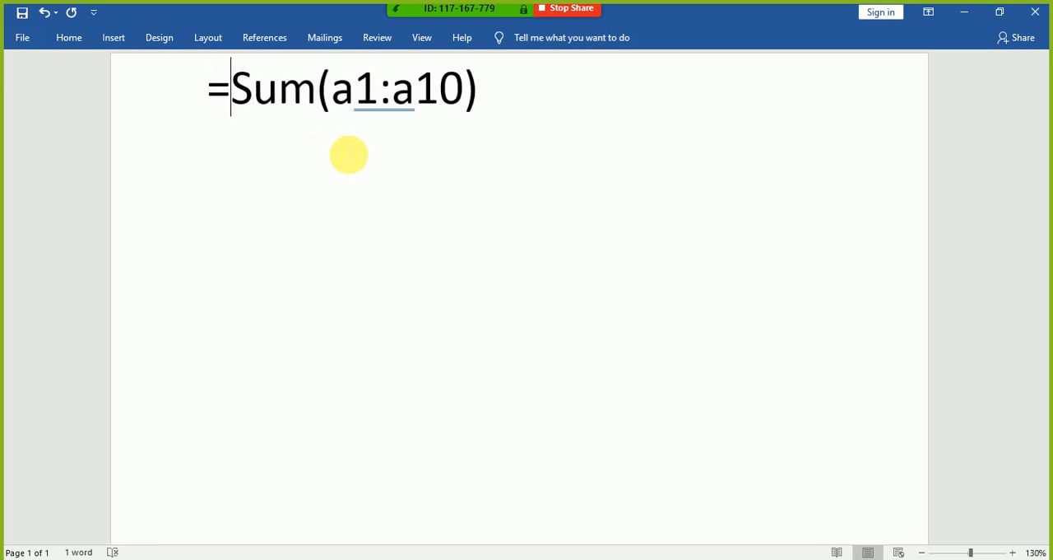
pyautogui.hotkey('shift', 'Right')
pyautogui.hotkey('shift', 'Right')
pyautogui.hotkey('shift', 'Right')
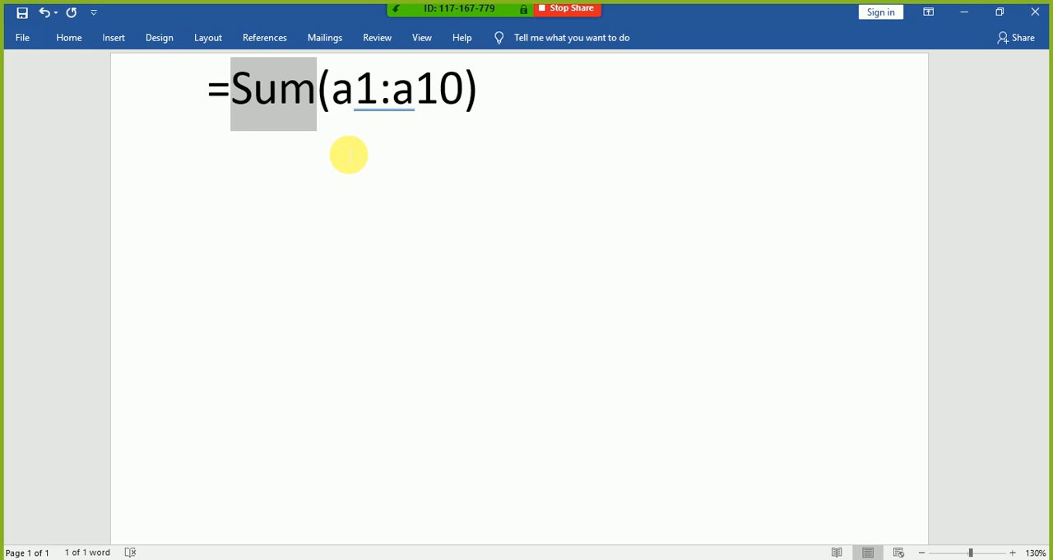
pyautogui.press('Left')
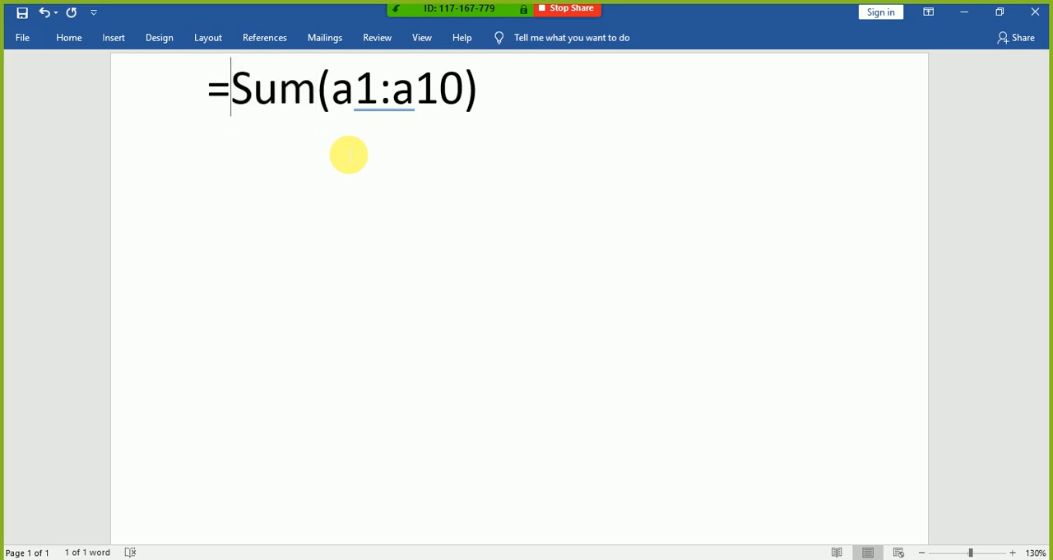
# Step: Highlight exactly =Sum(a1:a10) without the blank lines below, leaving the cursor after the closing parenthesis
pyautogui.press('Left')
pyautogui.hotkey('shift', 'Right')
pyautogui.hotkey('shift', 'Right')
pyautogui.hotkey('shift', 'Right')
pyautogui.hotkey('shift', 'Right')
pyautogui.hotkey('shift', 'Down')
pyautogui.hotkey('shift', 'Down')
pyautogui.hotkey('shift', 'Down')
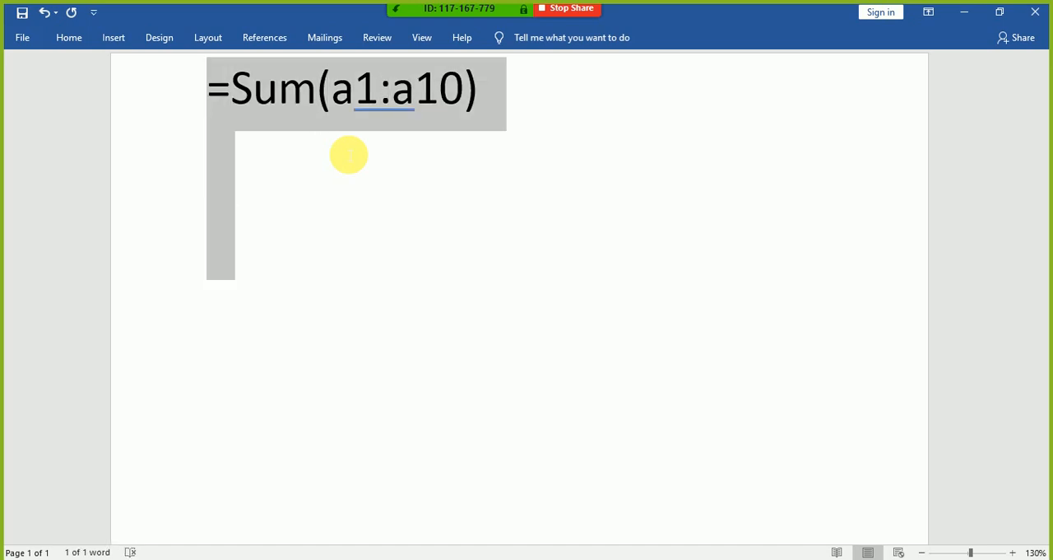
pyautogui.hotkey('shift', 'Left')
pyautogui.hotkey('shift', 'Left')
pyautogui.hotkey('shift', 'Left')
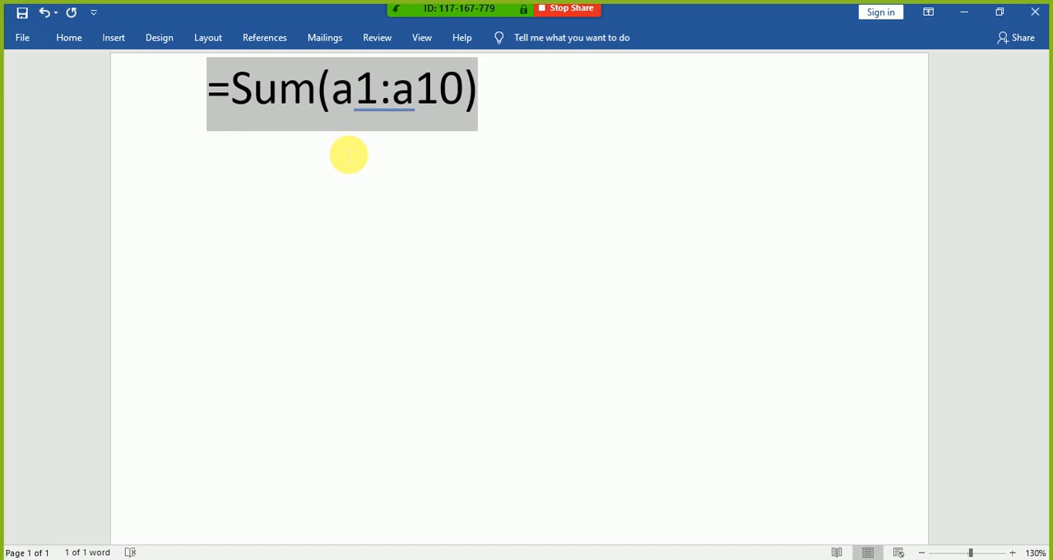
pyautogui.press('Right')
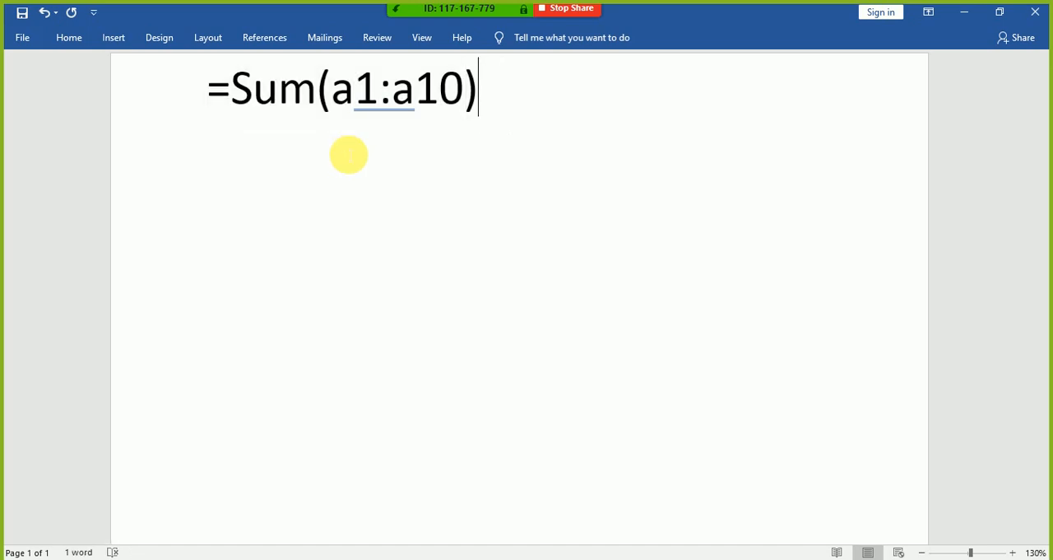
# Step: Highlight :a10) backwards from the end of the formula, then release the selection with the cursor after the closing parenthesis
pyautogui.hotkey('ctrl', 'shift', 'Left')
pyautogui.hotkey('ctrl', 'shift', 'Left')
pyautogui.hotkey('ctrl', 'shift', 'Left')
pyautogui.hotkey('ctrl', 'shift', 'Left')
pyautogui.hotkey('ctrl', 'shift', 'Left')
pyautogui.hotkey('ctrl', 'shift', 'Left')
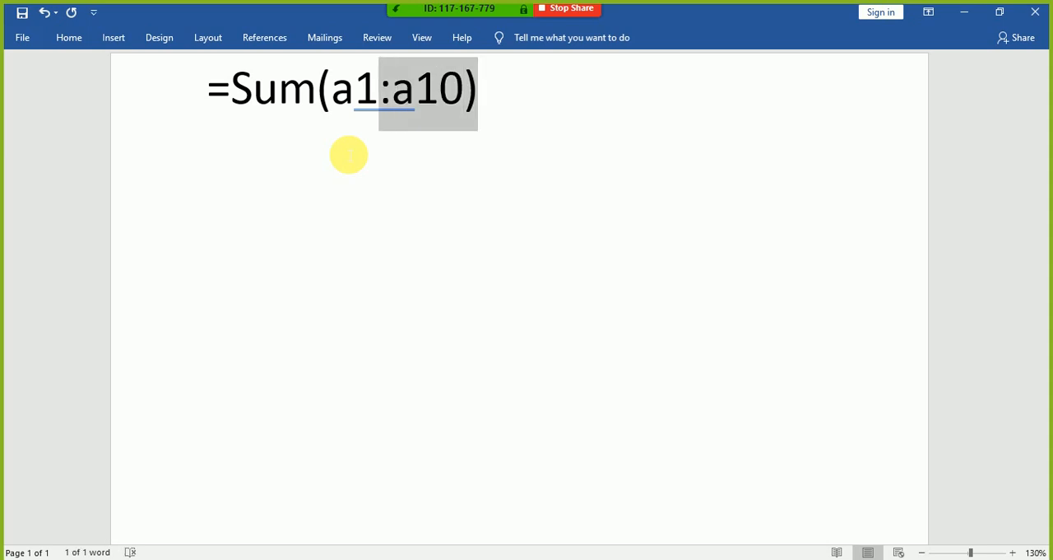
pyautogui.press('Right')
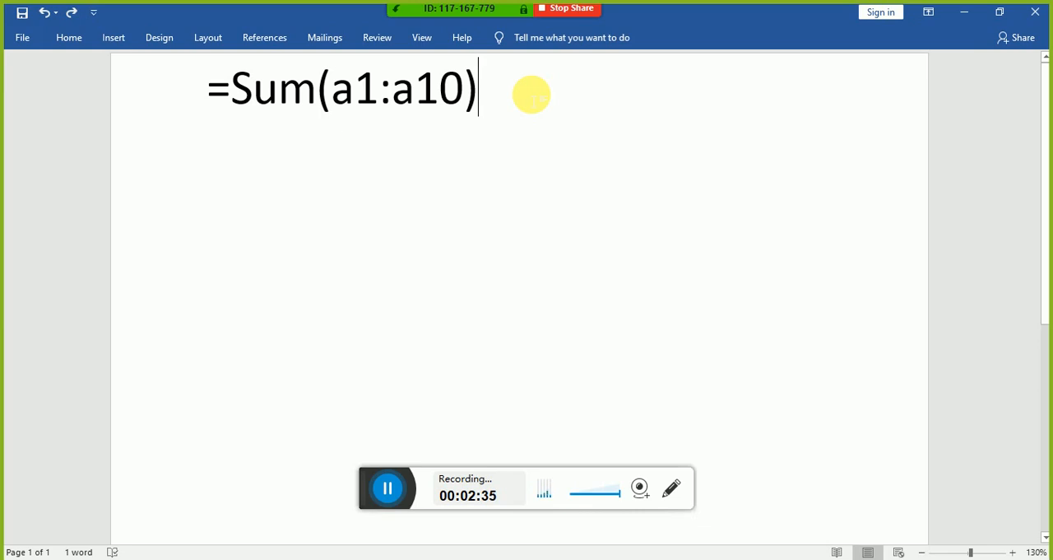
# Step: Append a plus sign to the formula, undo the paste of the meeting invitation, and highlight the formula backwards up to Sum
pyautogui.write('+')
pyautogui.hotkey('ctrl', 'v')
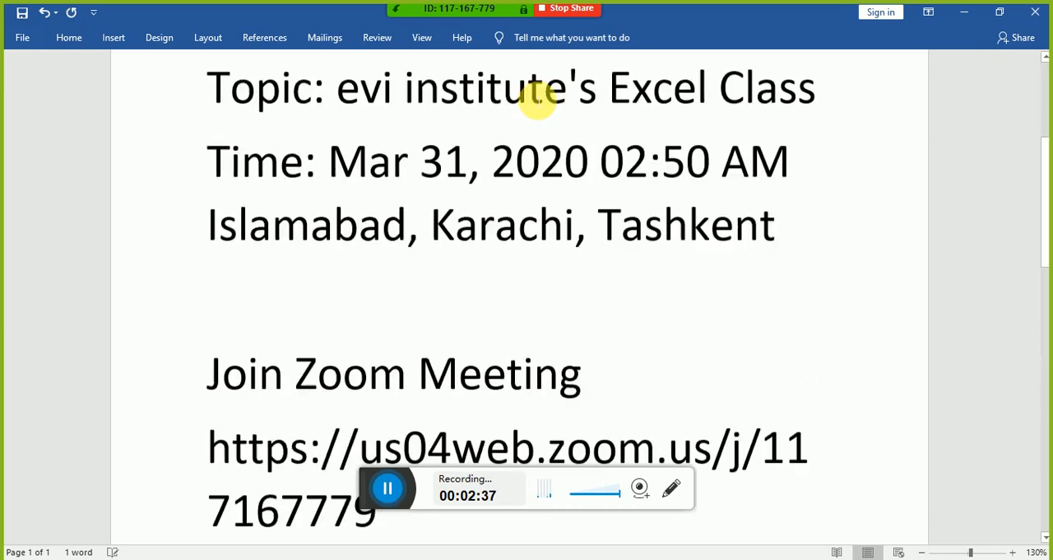
pyautogui.hotkey('ctrl', 'z')
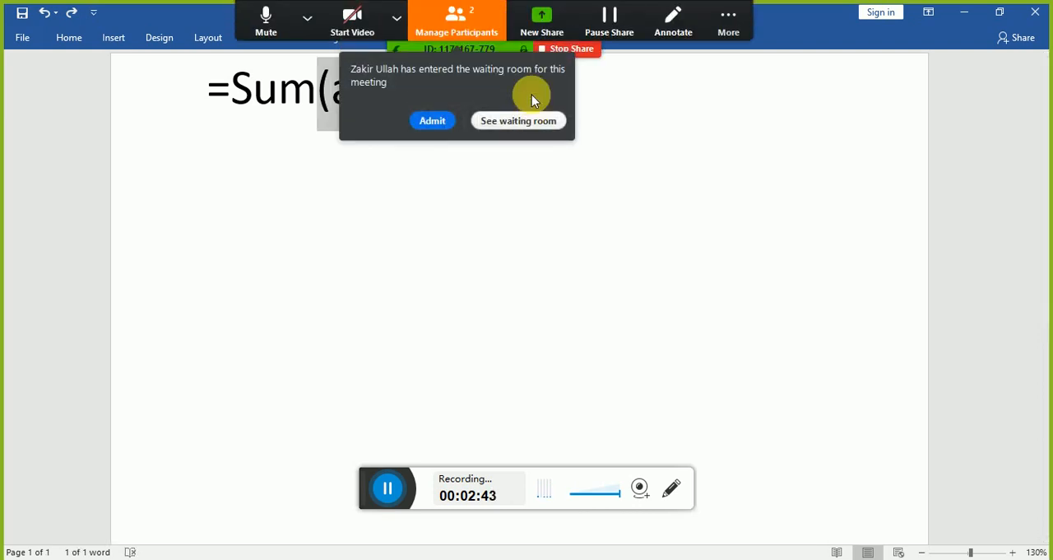
pyautogui.hotkey('ctrl', 'shift', 'Left')
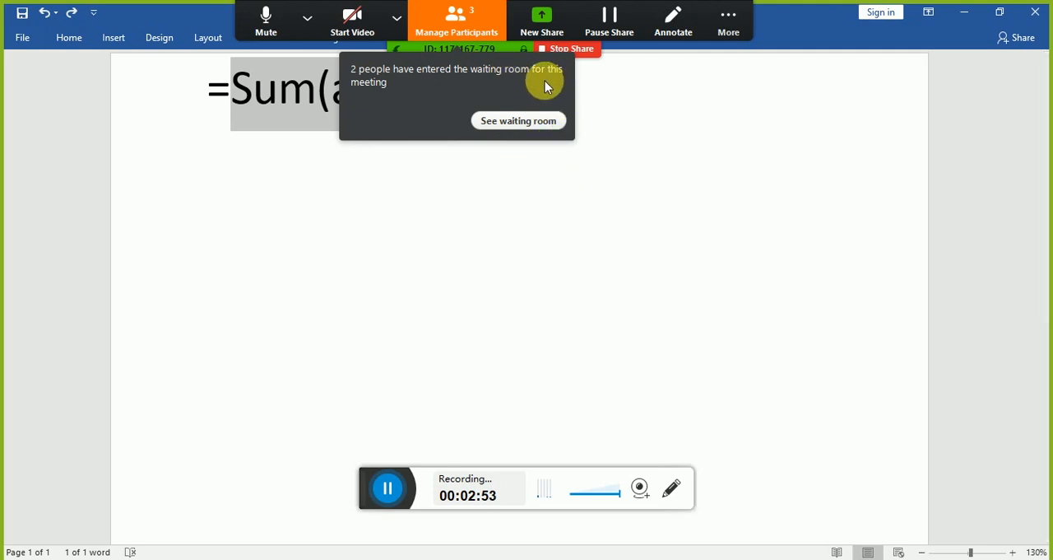
# Step: Admit everyone in the Zoom waiting room at once and minimise the participants list
pyautogui.click(517, 121)
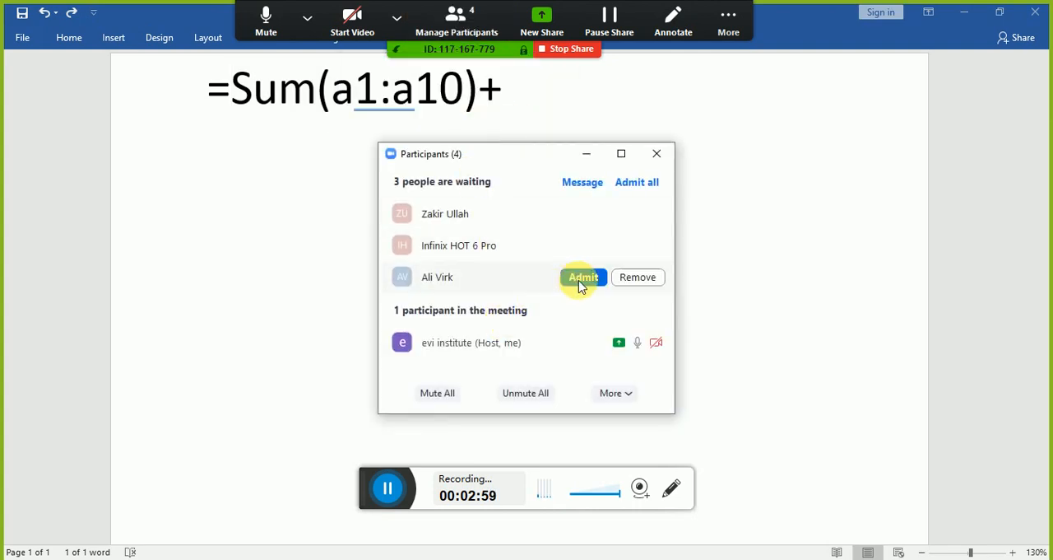
pyautogui.click(631, 184)
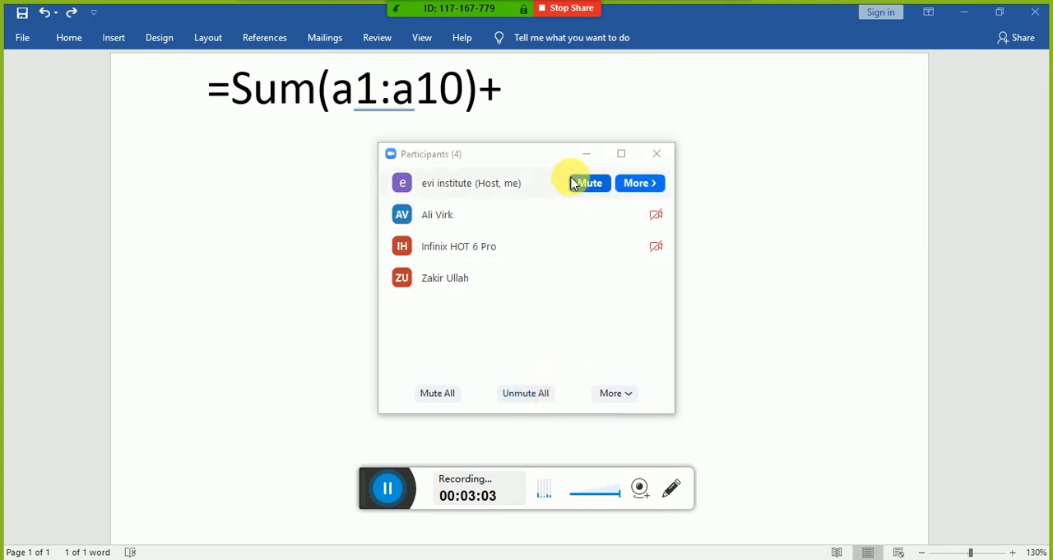
pyautogui.click(587, 155)
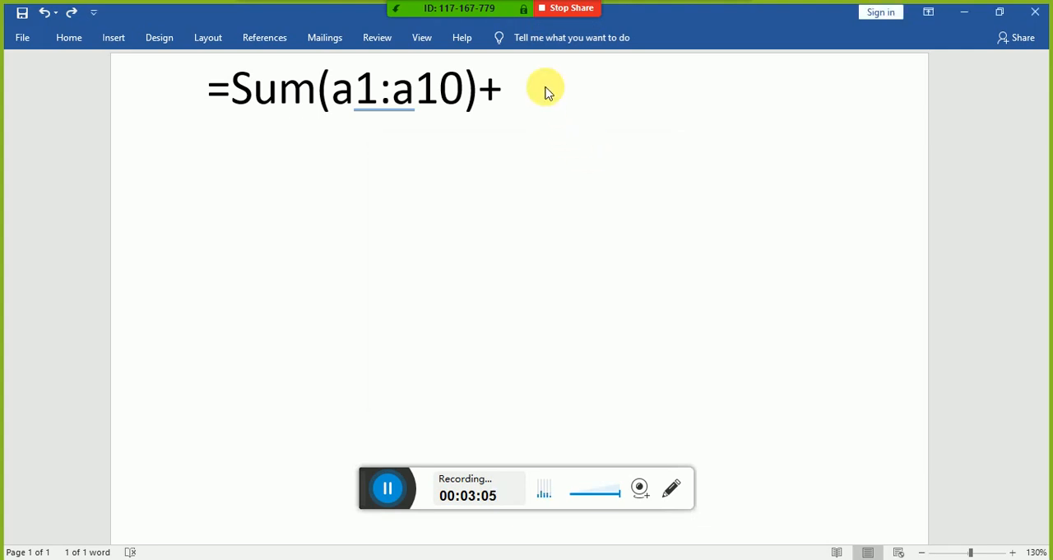
# Step: Begin a second term after the plus sign in the Word document by adding sum(a
pyautogui.click(550, 90)
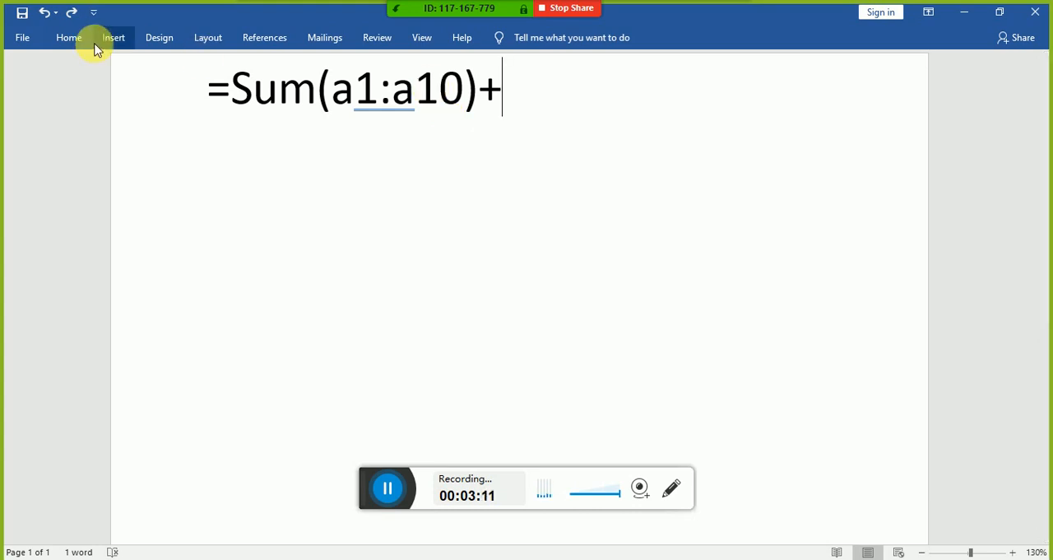
pyautogui.write('sum')
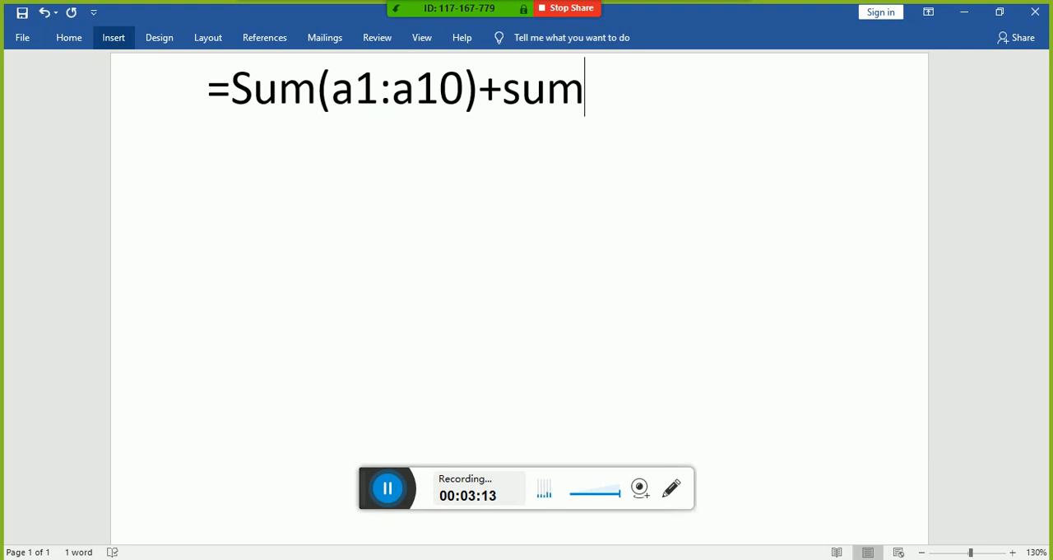
pyautogui.write('(')
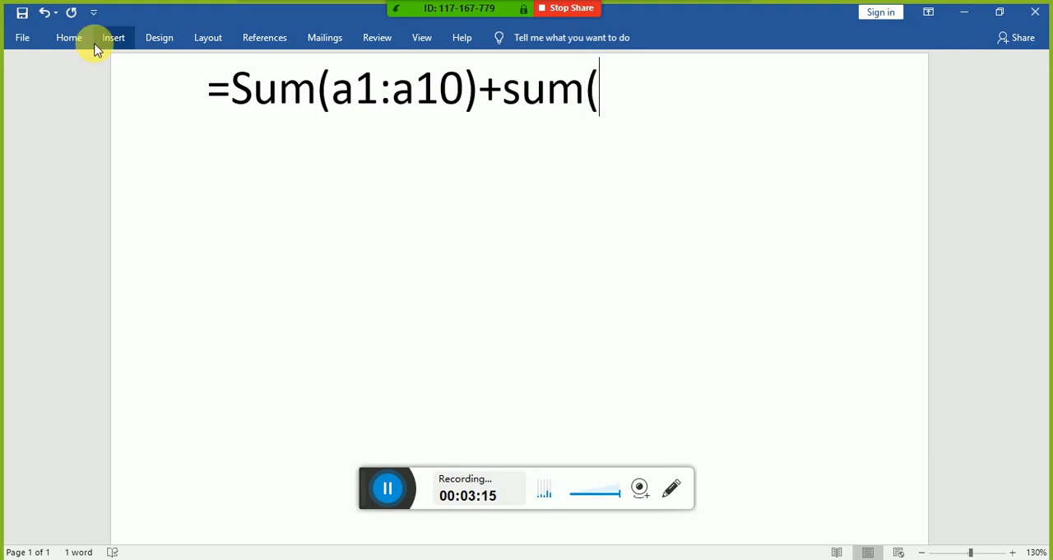
pyautogui.write('a')
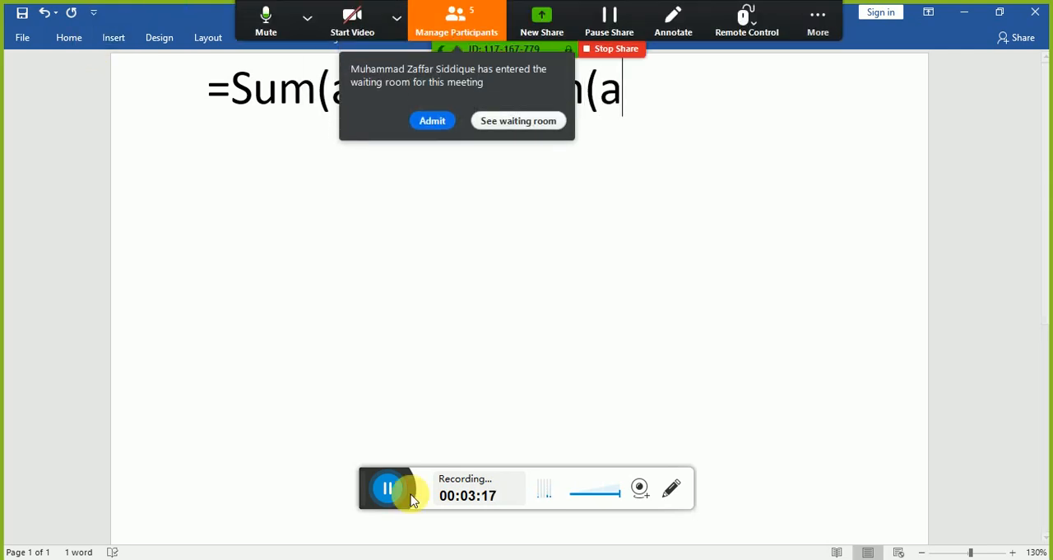
# Step: Admit the participant in the Zoom waiting room and minimise the participants list
pyautogui.click(498, 125)
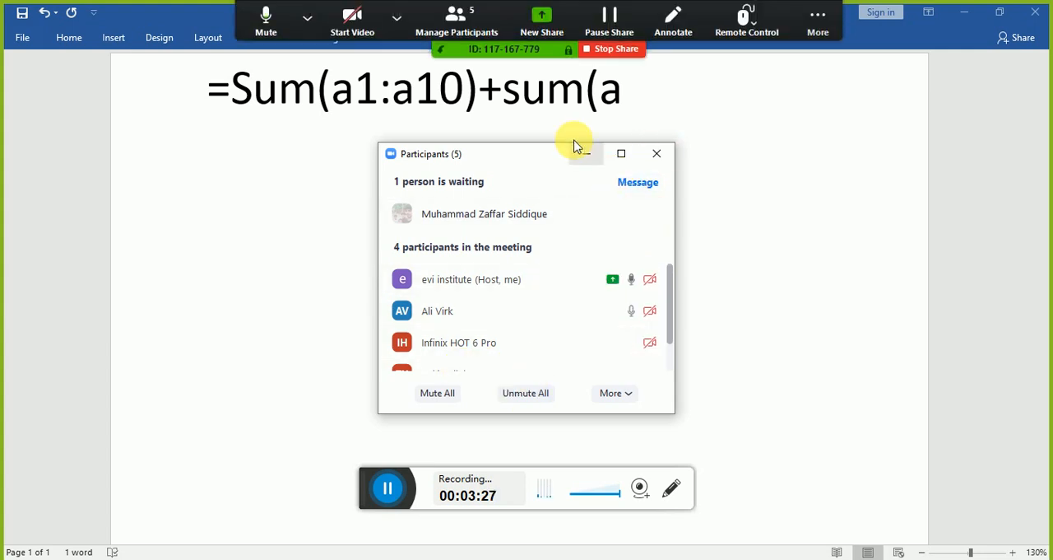
pyautogui.click(438, 16)
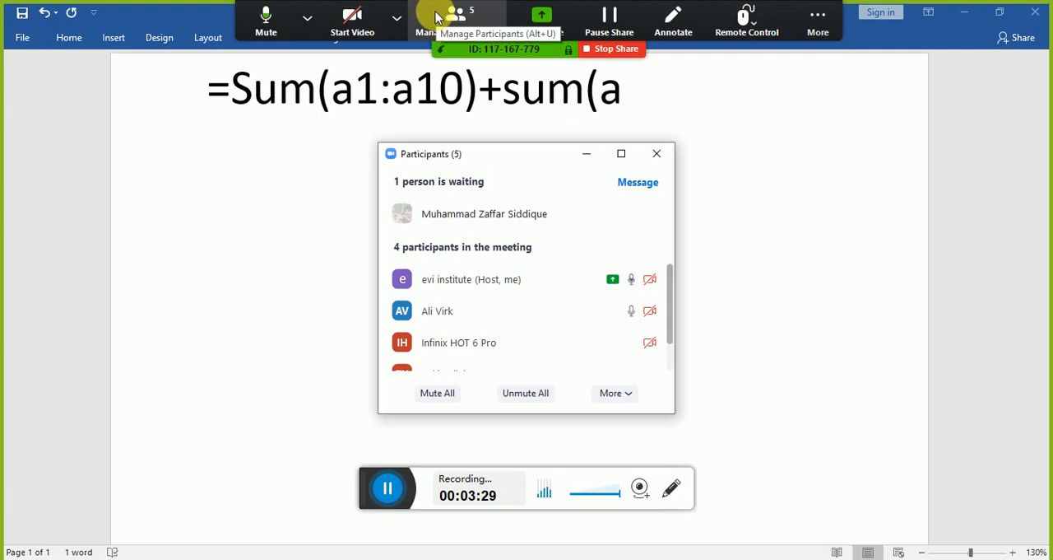
pyautogui.moveTo(603, 220)
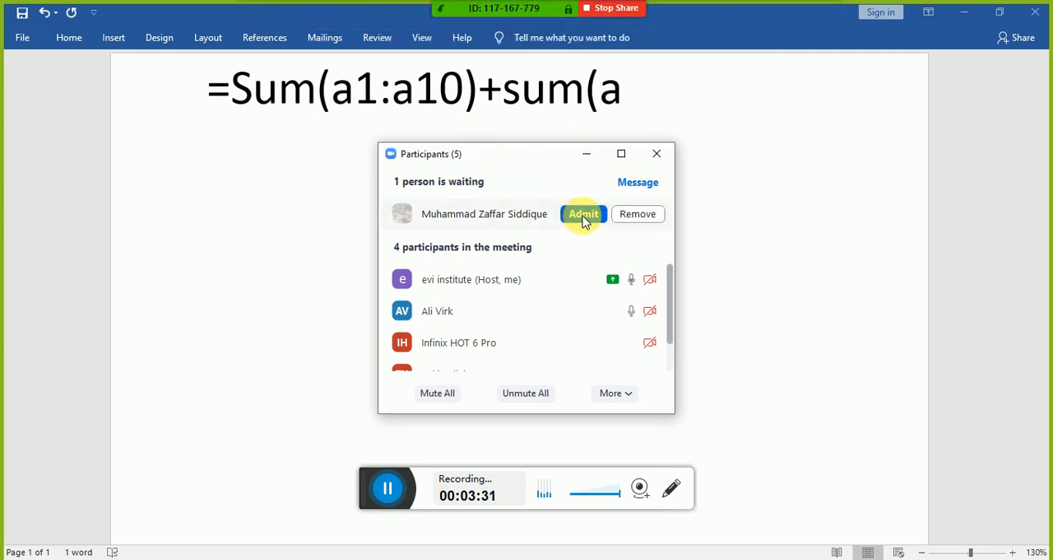
pyautogui.click(584, 215)
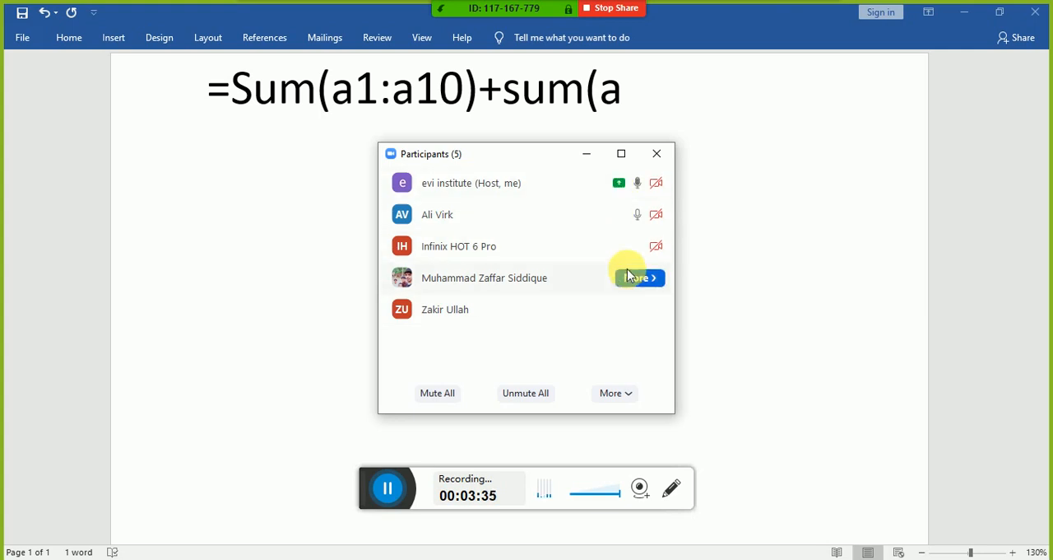
pyautogui.click(589, 156)
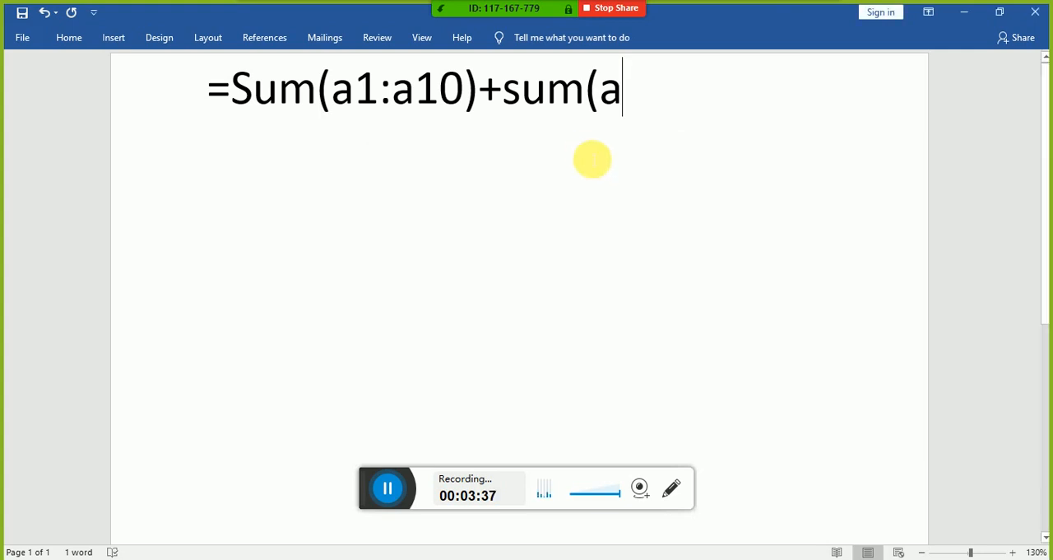
# Step: Return the cursor to the end of the formula and complete the second term as sum(a5)
pyautogui.moveTo(473, 31)
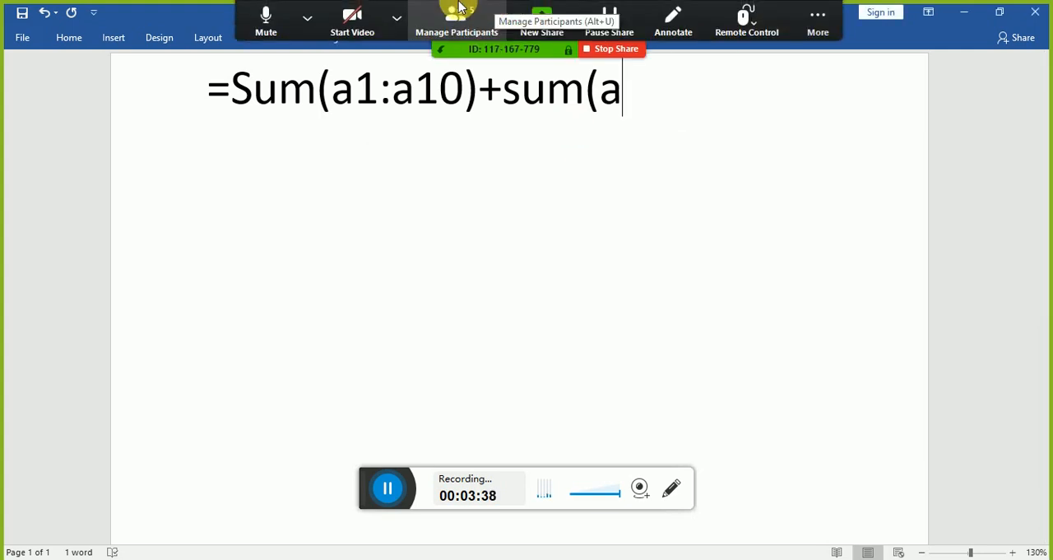
pyautogui.click(599, 167)
pyautogui.moveTo(524, 7)
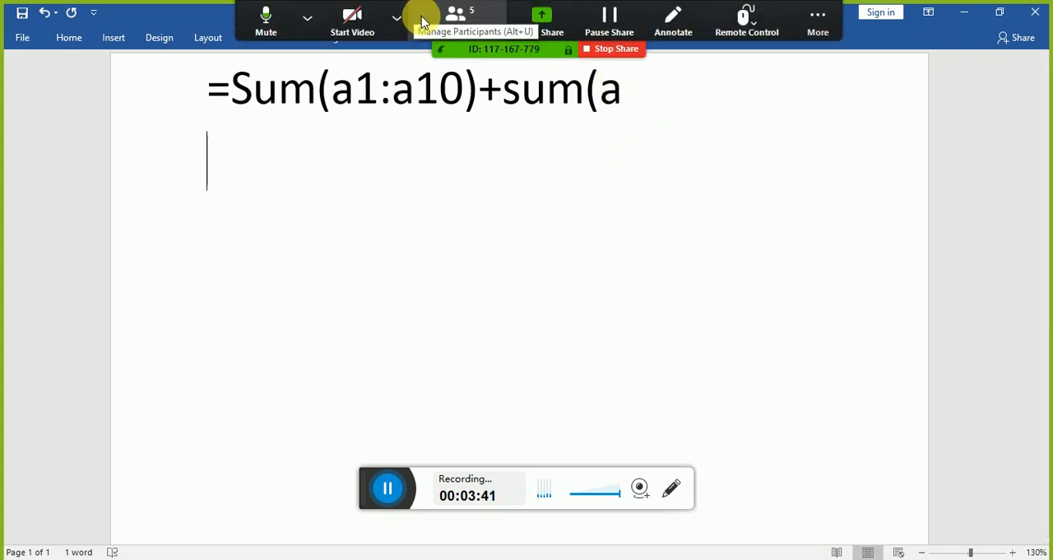
pyautogui.click(661, 105)
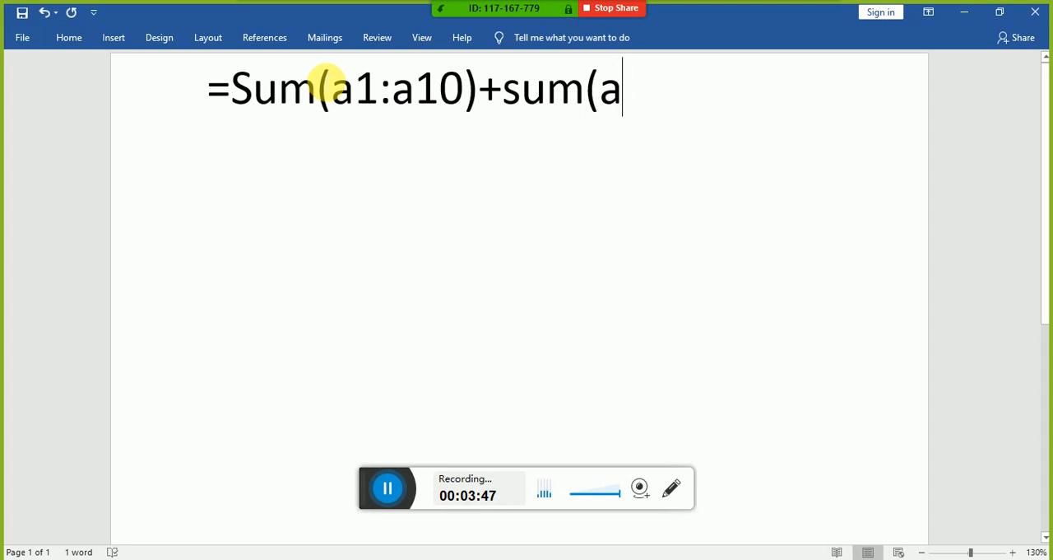
pyautogui.write('5')
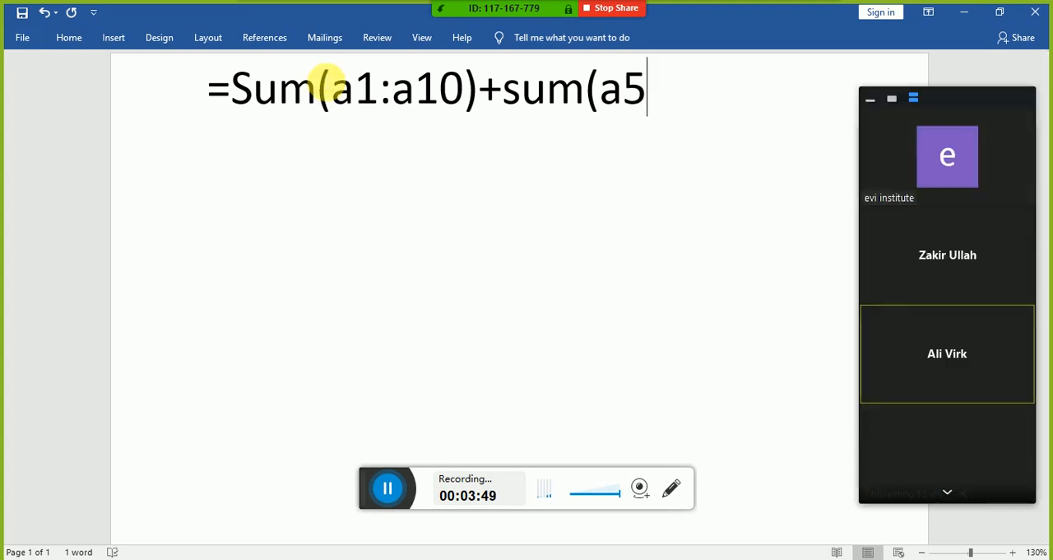
pyautogui.write(')')
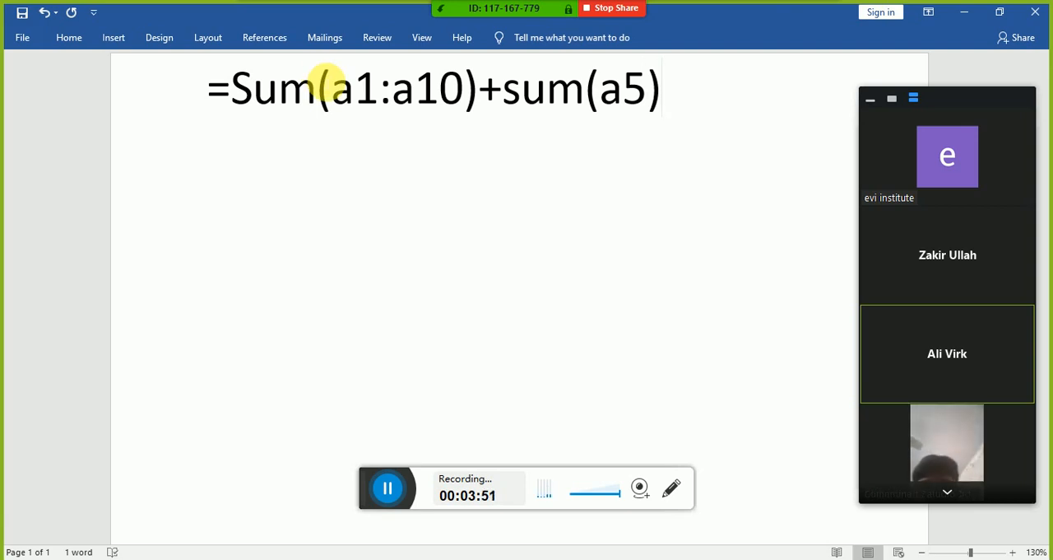
# Step: Move the cursor to the start of the formula and highlight progressively from the equals sign through =Sum(a
pyautogui.press('Left')
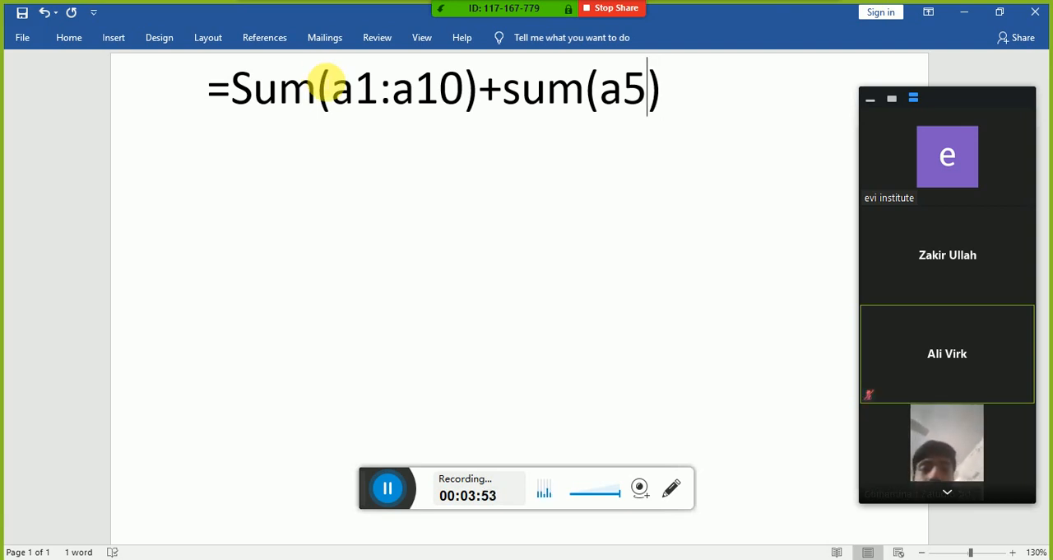
pyautogui.press('Left')
pyautogui.press('Left')
pyautogui.press('Left')
pyautogui.press('Left')
pyautogui.press('Left')
pyautogui.press('Left')
pyautogui.press('Left')
pyautogui.press('Left')
pyautogui.press('Left')
pyautogui.press('Left')
pyautogui.press('Left')
pyautogui.press('Left')
pyautogui.press('Left')
pyautogui.press('Left')
pyautogui.press('Left')
pyautogui.press('Left')
pyautogui.press('Left')
pyautogui.press('Left')
pyautogui.press('Left')
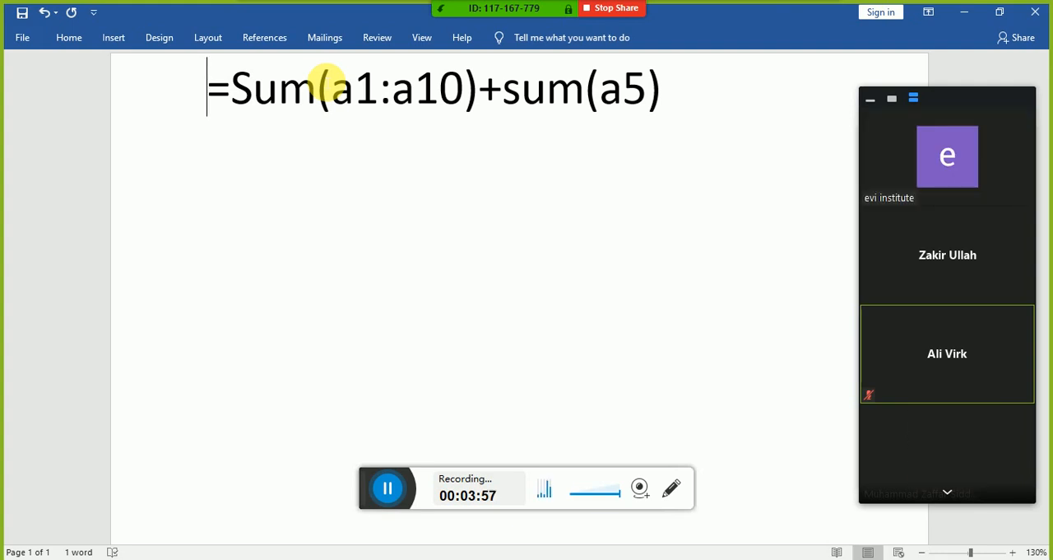
pyautogui.hotkey('shift', 'Right')
pyautogui.hotkey('shift', 'Right')
pyautogui.hotkey('shift', 'Right')
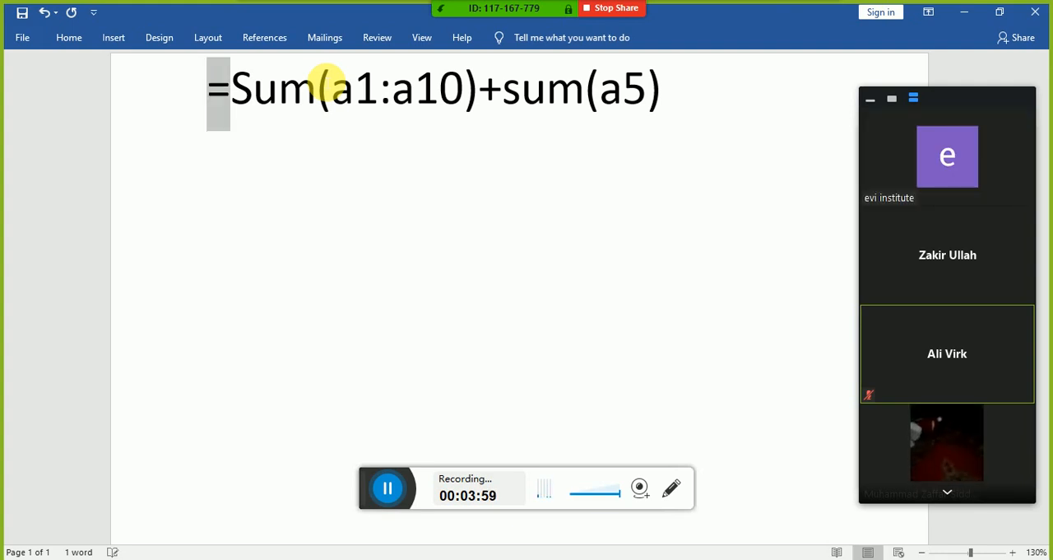
pyautogui.hotkey('shift', 'Right')
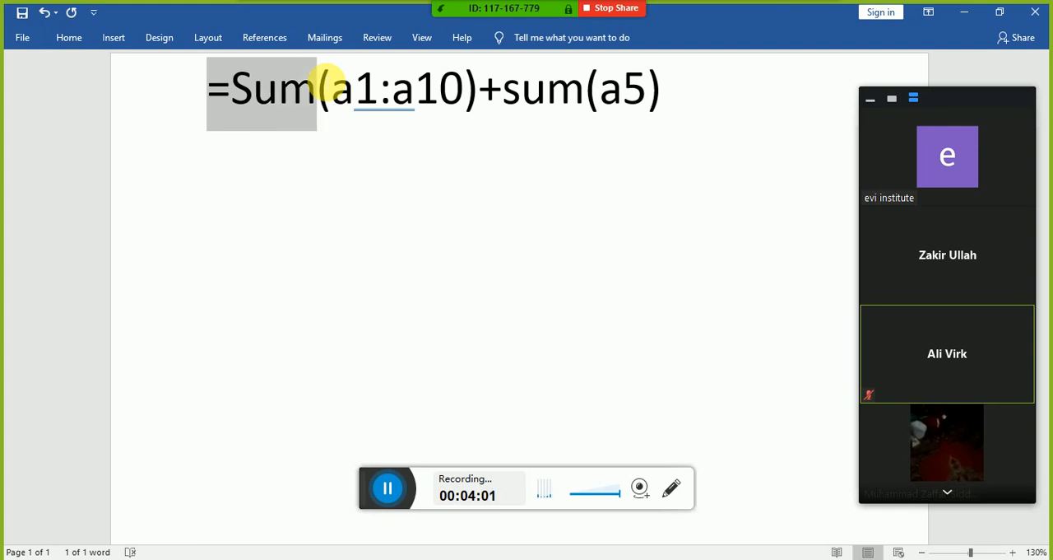
pyautogui.hotkey('shift', 'Right')
pyautogui.hotkey('shift', 'Right')
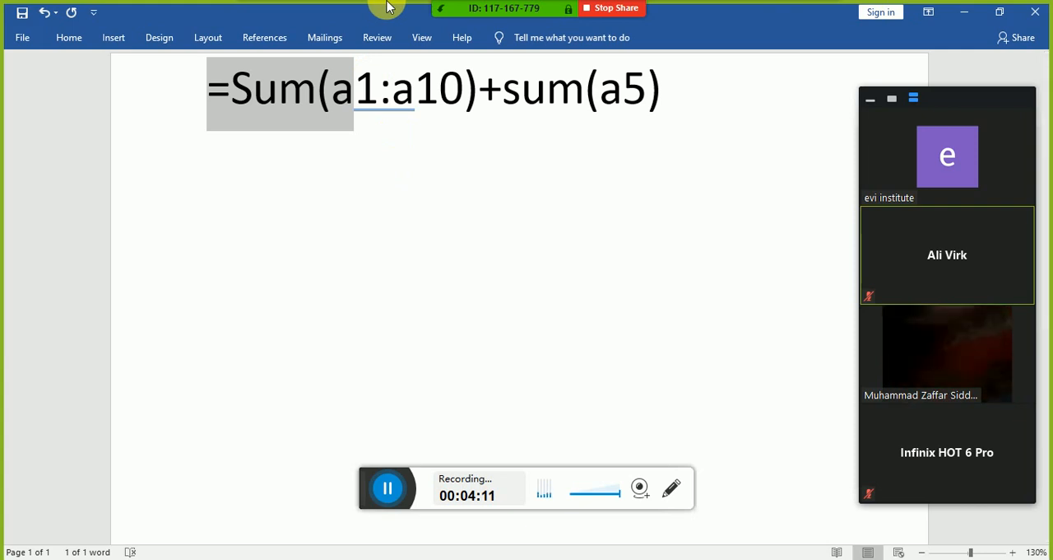
# Step: Release the selection and highlight again from the equals sign through the first opening parenthesis
pyautogui.click(496, 362)
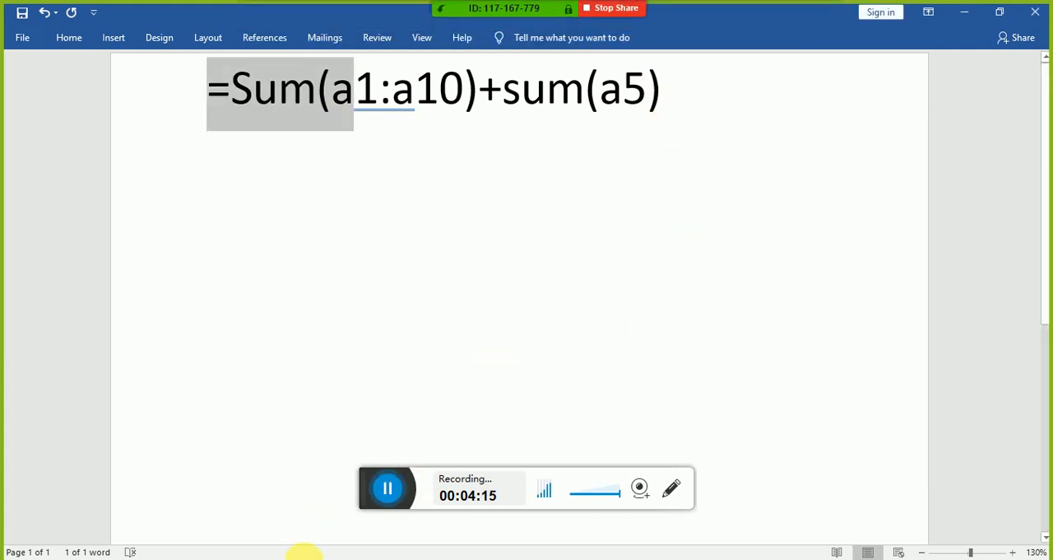
pyautogui.press('Left')
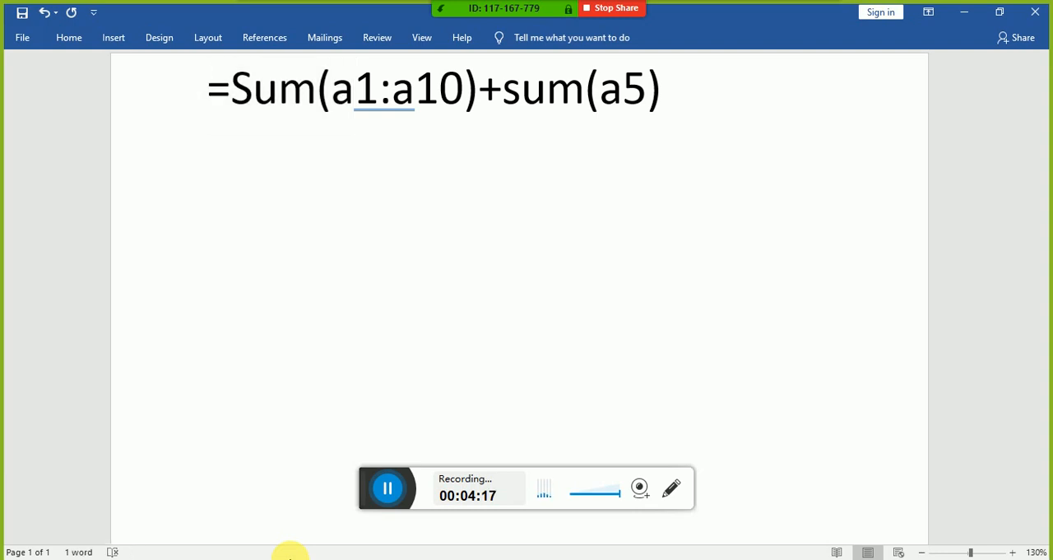
pyautogui.hotkey('shift', 'Right')
pyautogui.hotkey('shift', 'Right')
pyautogui.hotkey('shift', 'Right')
pyautogui.hotkey('shift', 'Right')
pyautogui.hotkey('shift', 'Right')
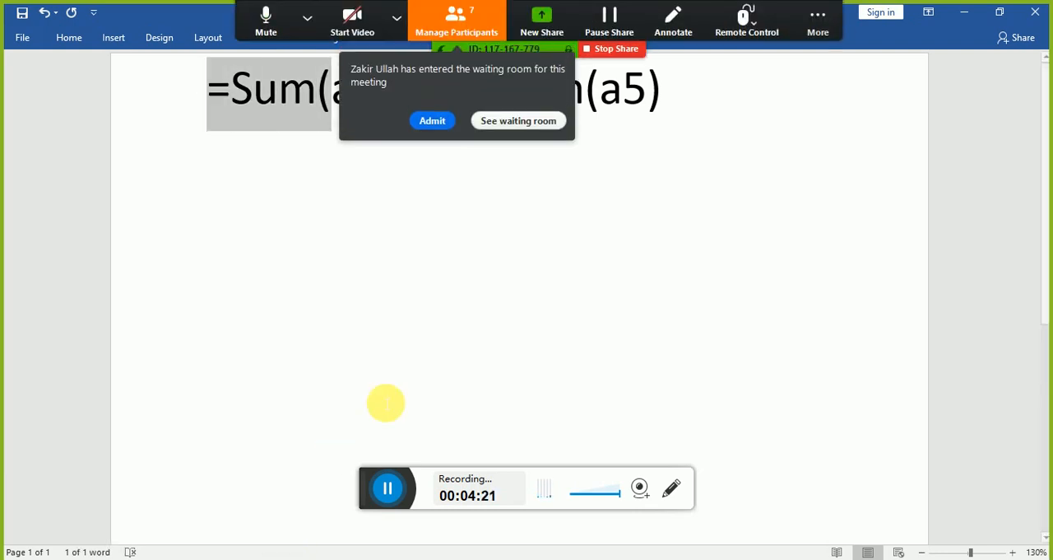
# Step: Admit the participant who has just entered the Zoom waiting room
pyautogui.click(435, 121)
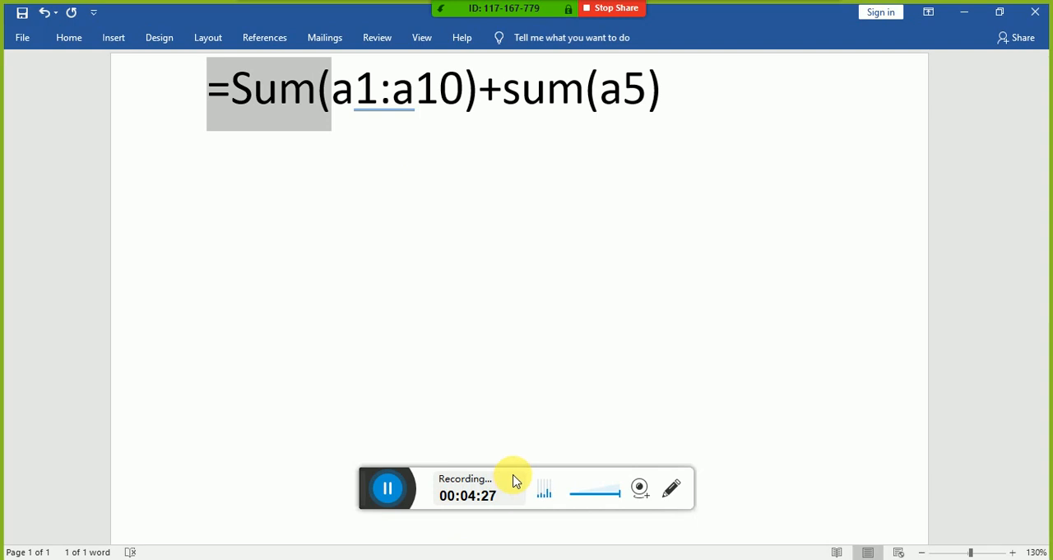
# Step: Highlight Sum(a1 progressively, starting from the function name and leaving out the equals sign
pyautogui.press('Left')
pyautogui.press('Right')
pyautogui.hotkey('shift', 'Right')
pyautogui.hotkey('shift', 'Right')
pyautogui.hotkey('shift', 'Right')
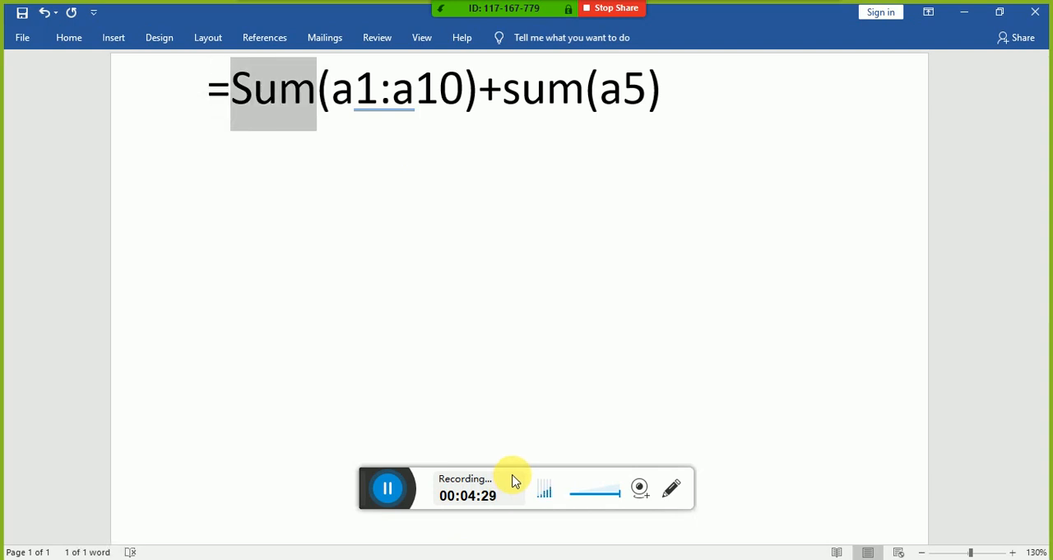
pyautogui.hotkey('shift', 'Right')
# Step: Highlight the entire formula =Sum(a1:a10)+sum(a5) progressively from its equals sign to the end
pyautogui.hotkey('shift', 'Right')
pyautogui.hotkey('shift', 'Right')
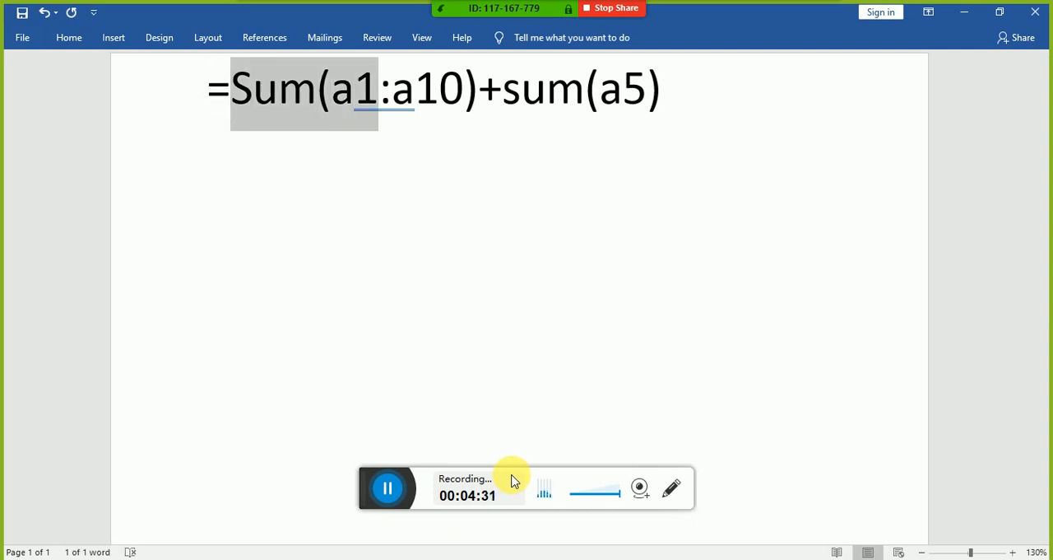
pyautogui.press('Left')
pyautogui.press('Left')
pyautogui.hotkey('shift', 'Right')
pyautogui.hotkey('shift', 'Right')
pyautogui.hotkey('shift', 'Right')
pyautogui.hotkey('shift', 'Right')
pyautogui.hotkey('shift', 'Right')
pyautogui.hotkey('shift', 'Right')
pyautogui.hotkey('shift', 'Right')
pyautogui.hotkey('shift', 'Right')
pyautogui.hotkey('shift', 'Right')
pyautogui.hotkey('shift', 'Right')
pyautogui.hotkey('shift', 'Right')
pyautogui.hotkey('shift', 'Right')
pyautogui.hotkey('shift', 'Right')
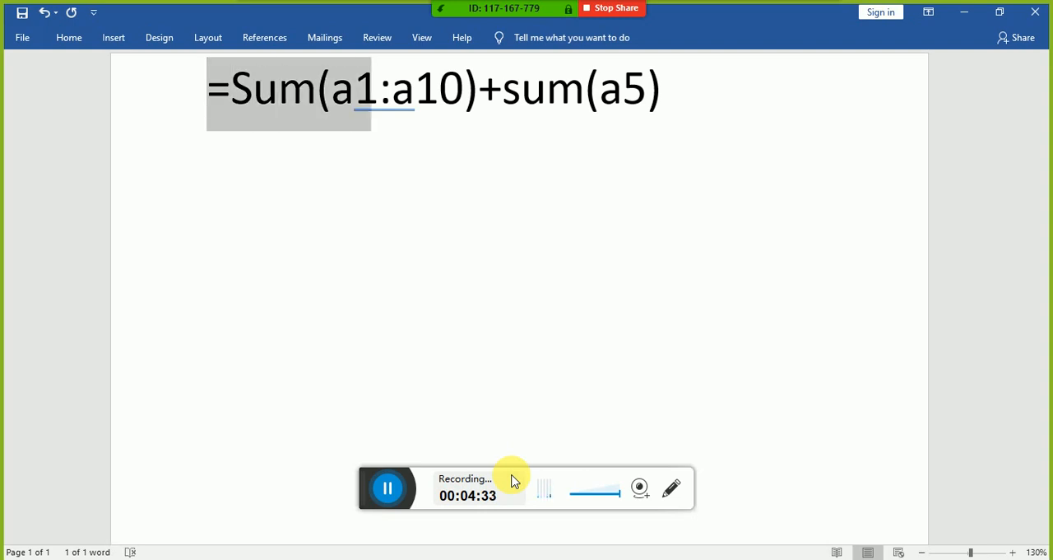
pyautogui.hotkey('shift', 'Right')
pyautogui.hotkey('shift', 'Right')
pyautogui.hotkey('shift', 'Right')
pyautogui.hotkey('shift', 'Right')
pyautogui.hotkey('shift', 'Right')
pyautogui.hotkey('shift', 'Right')
pyautogui.hotkey('shift', 'Right')
pyautogui.hotkey('shift', 'Right')
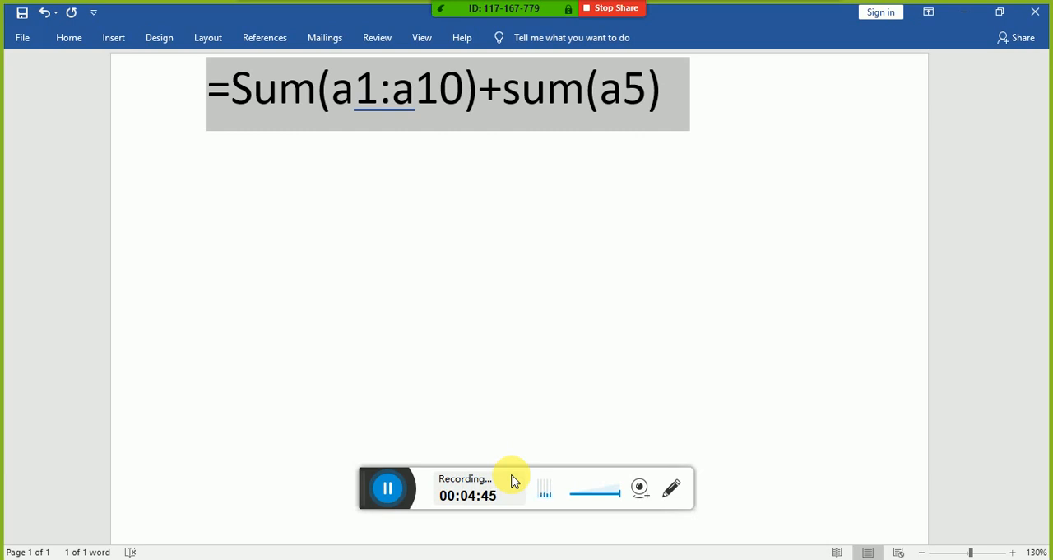
# Step: Switch to the Book1 workbook in Excel and fill A1:A10 with 65, 45, 76, 56, 87, 67, 98, 789, 789 and 789
pyautogui.hotkey('alt', 'Tab')
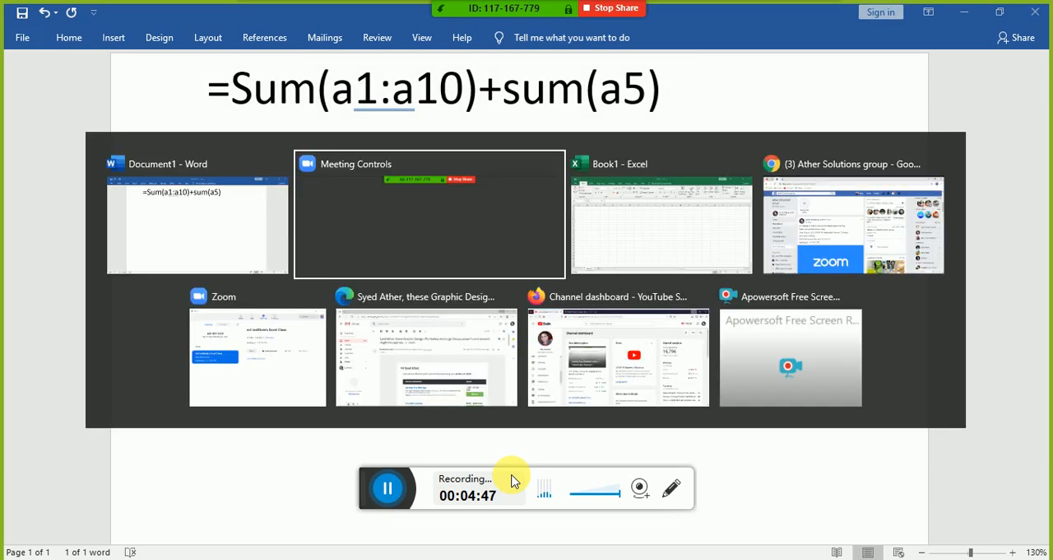
pyautogui.hotkey('alt', 'Tab')
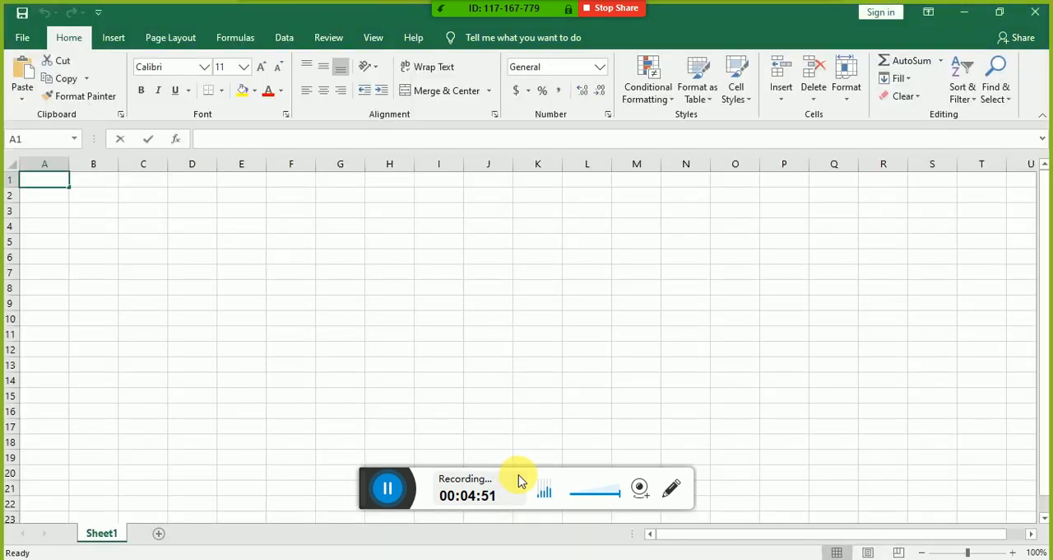
pyautogui.write('65 45 76 56 87 67 98 789')
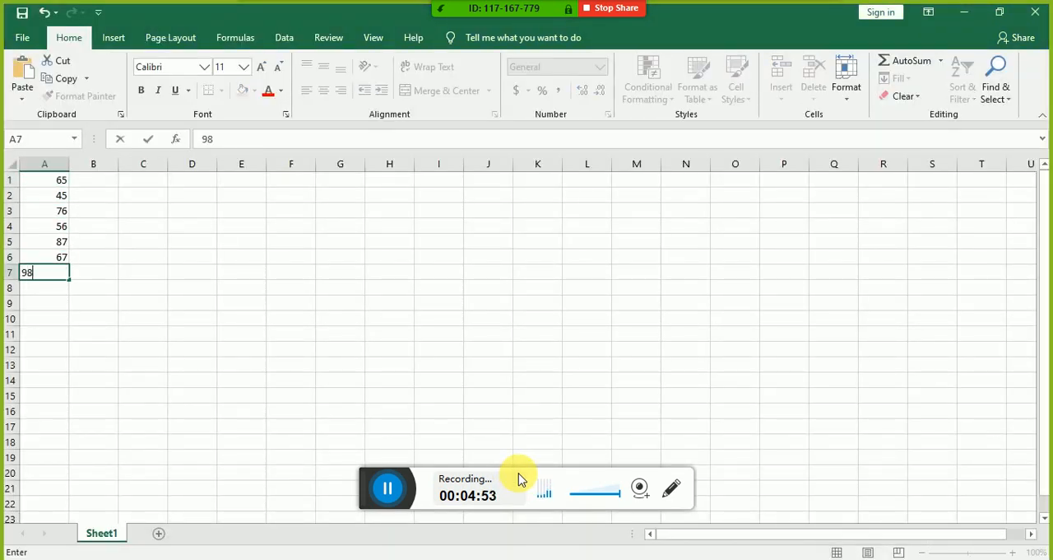
pyautogui.hotkey('ctrl', 'Return')
pyautogui.press('Return')
pyautogui.write('789')
pyautogui.press('Return')
pyautogui.write('789')
pyautogui.press('Return')
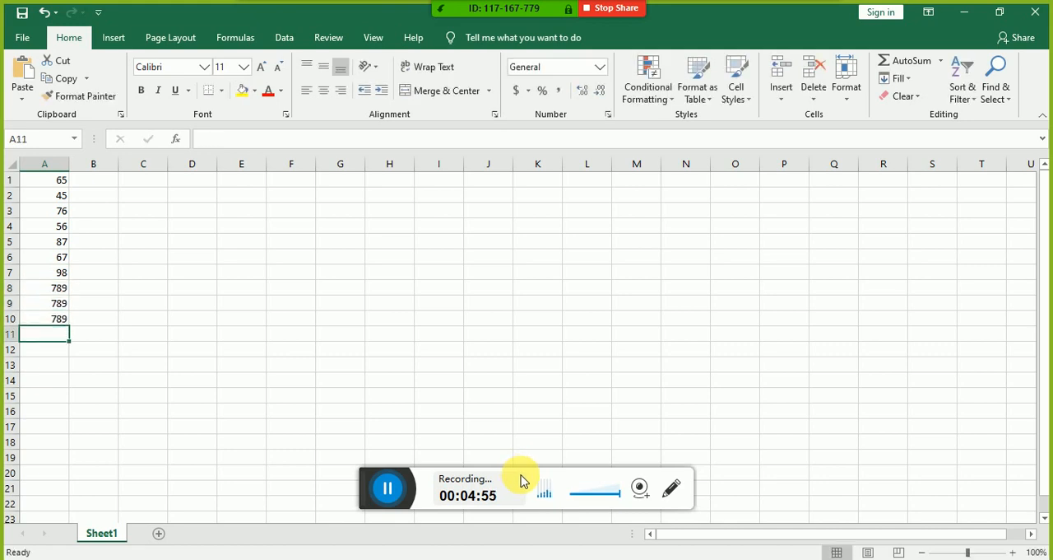
# Step: Set the worksheet's zoom level to 210% so the class can read the numbers in column A
pyautogui.press('Up')
pyautogui.press('Up')
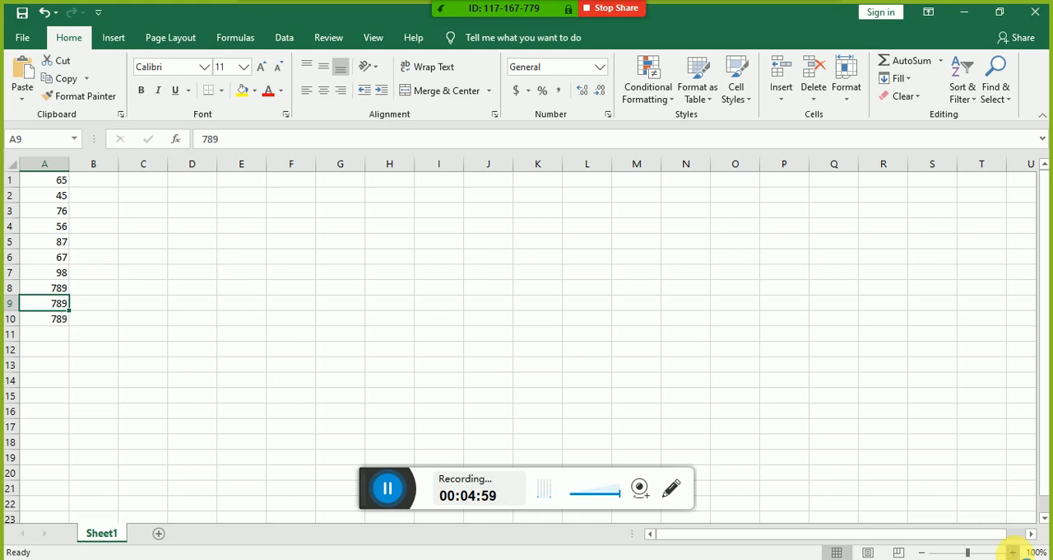
pyautogui.click(1012, 551)
pyautogui.click(1012, 551)
pyautogui.click(1012, 551)
pyautogui.click(1012, 551)
pyautogui.click(1012, 552)
pyautogui.click(1012, 551)
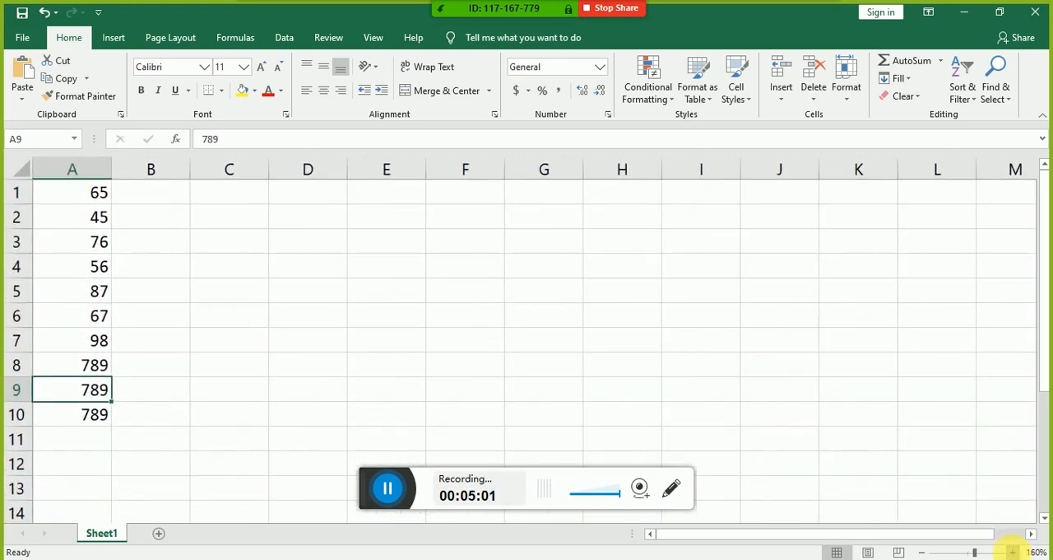
pyautogui.click(1013, 551)
pyautogui.click(1012, 551)
pyautogui.click(1012, 551)
pyautogui.click(1012, 551)
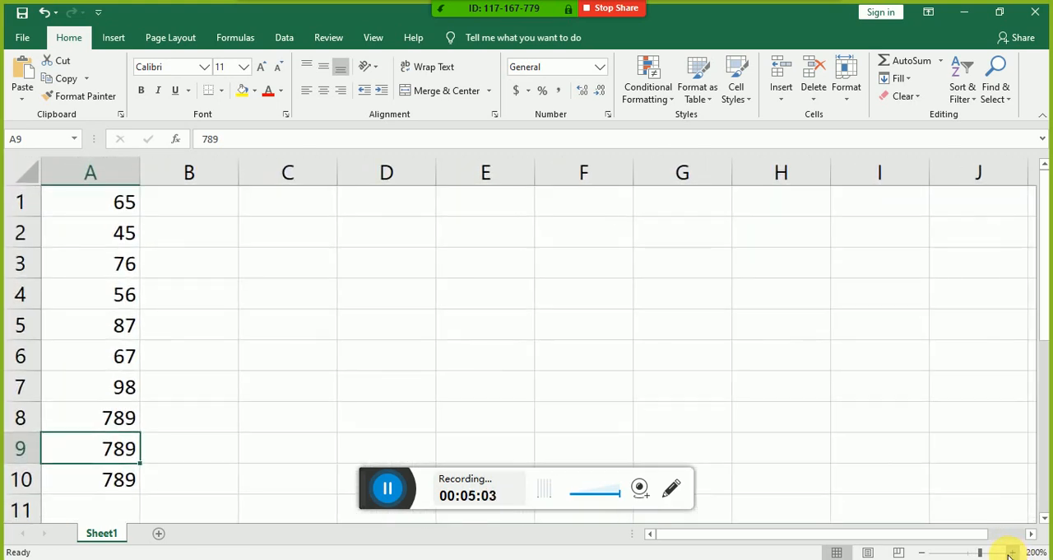
pyautogui.click(1013, 552)
# Step: Clear the value in cell A3, leaving a blank cell within the list of numbers
pyautogui.click(96, 339)
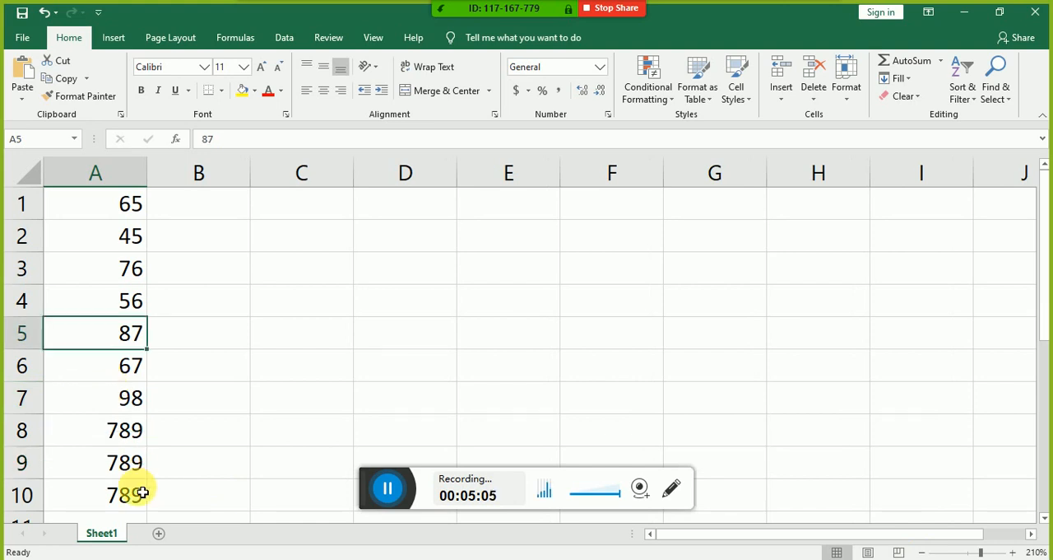
pyautogui.press('Up')
pyautogui.press('Up')
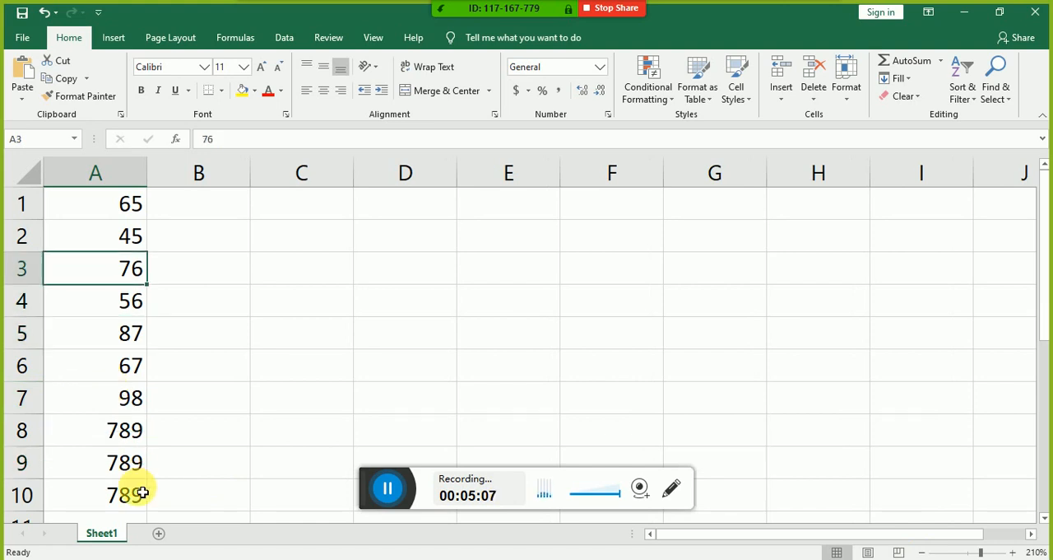
pyautogui.press('Delete')
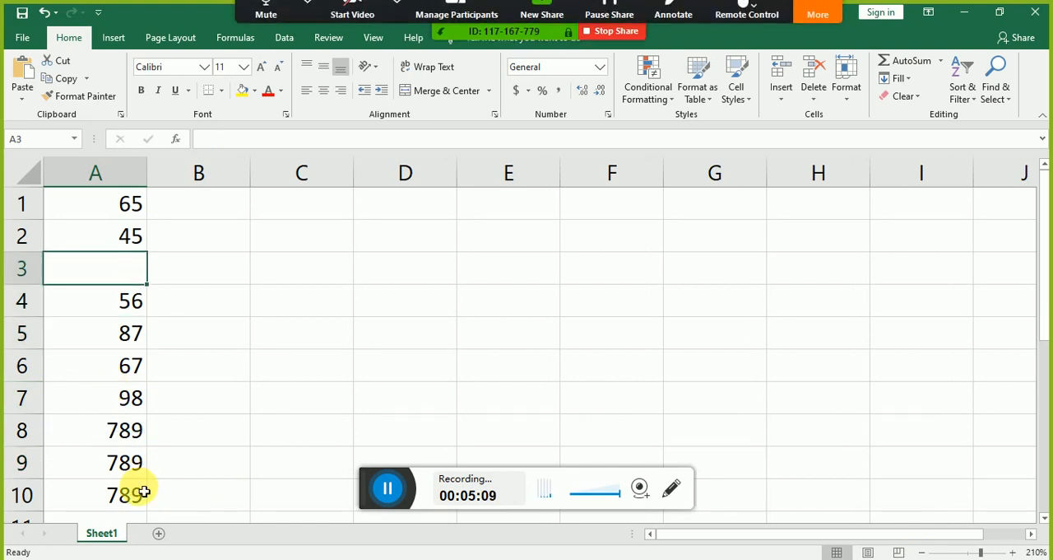
pyautogui.press('Down')
pyautogui.press('Down')
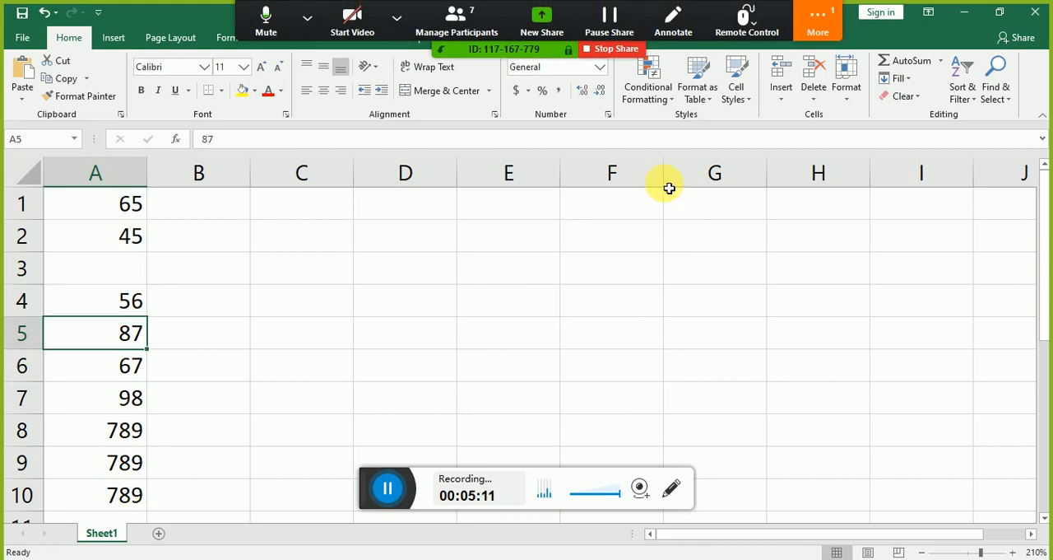
pyautogui.click(807, 24)
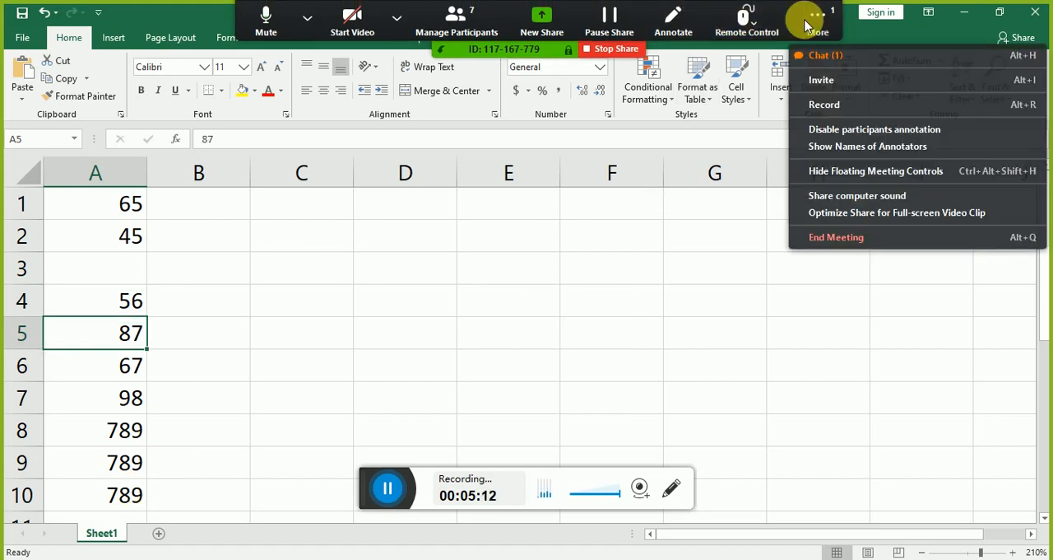
pyautogui.click(821, 82)
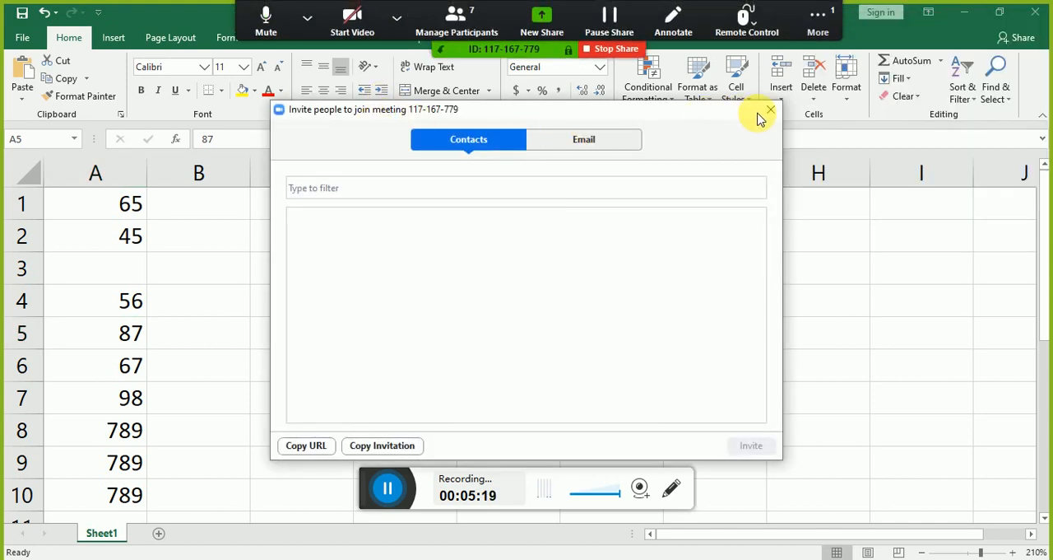
pyautogui.click(768, 112)
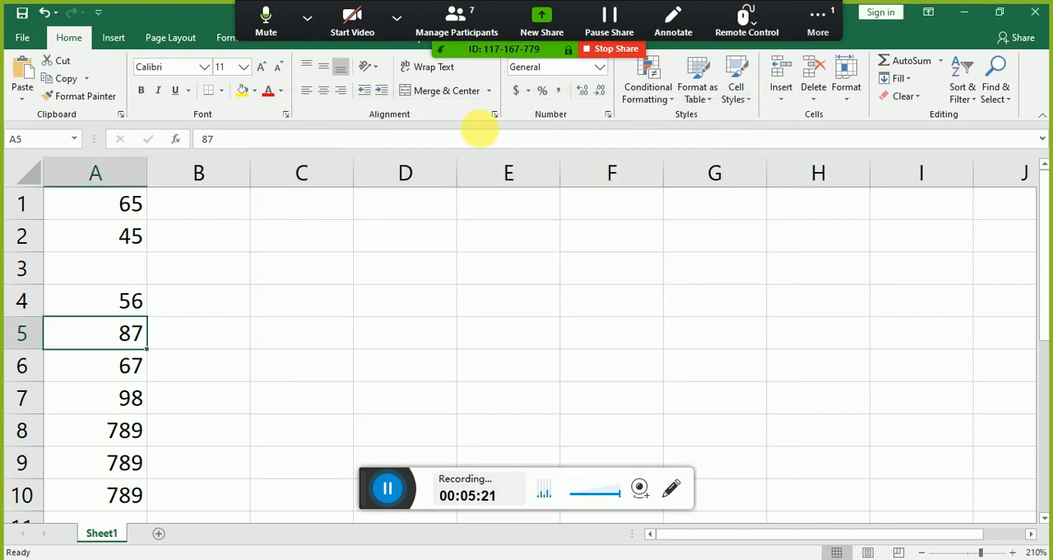
# Step: Check the Zoom participant list and the unread group chat message, leaving both windows minimized
pyautogui.click(471, 15)
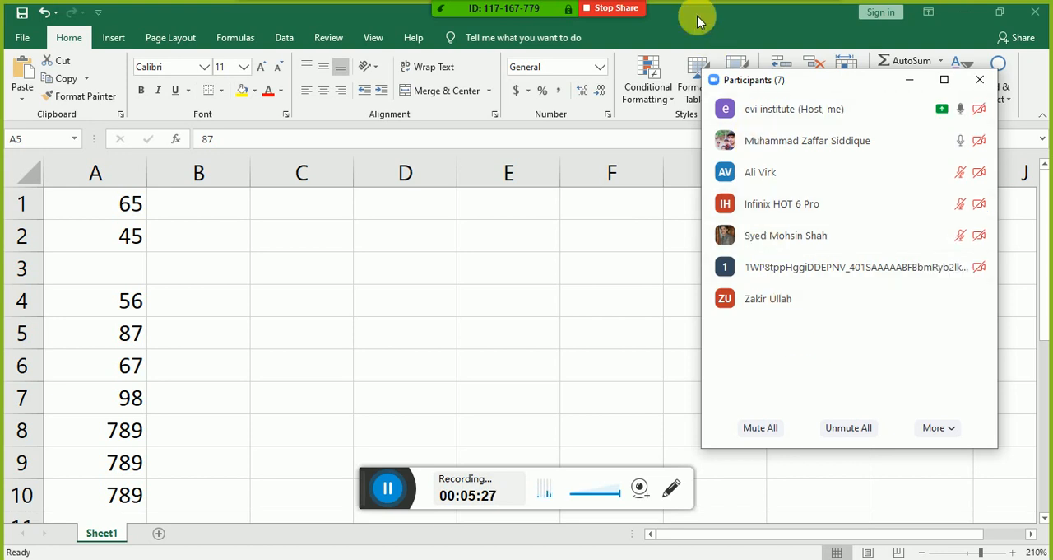
pyautogui.moveTo(601, 12)
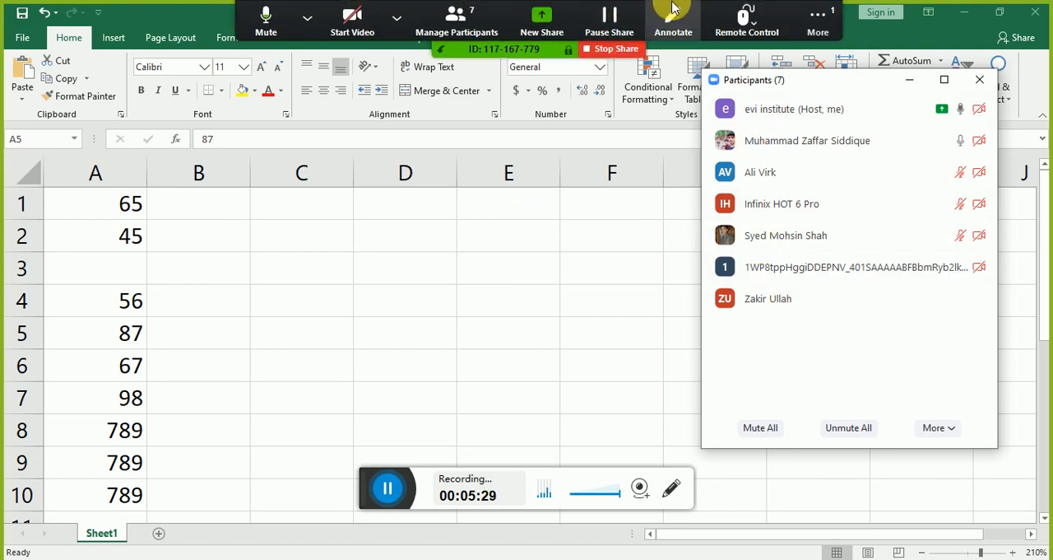
pyautogui.click(813, 20)
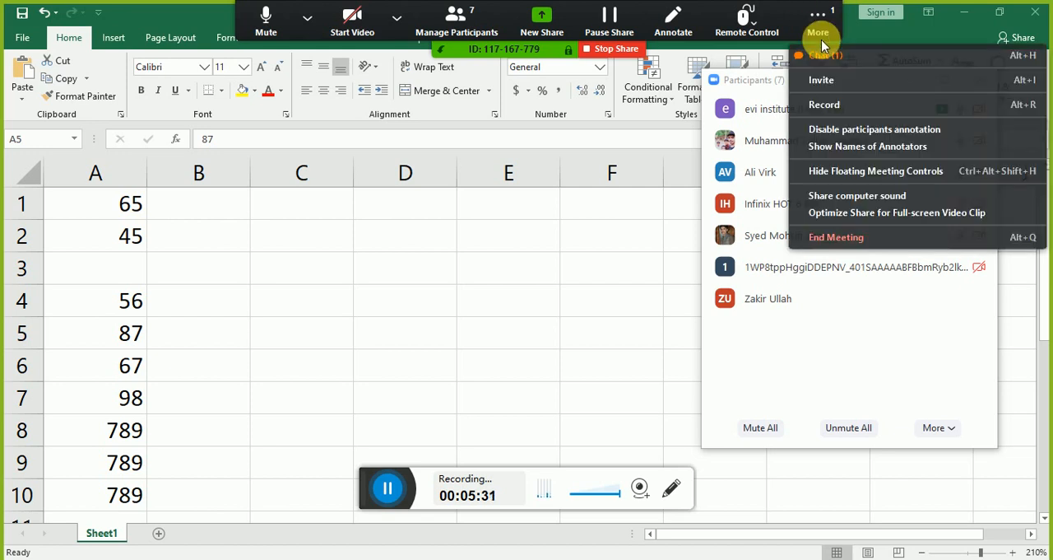
pyautogui.click(823, 55)
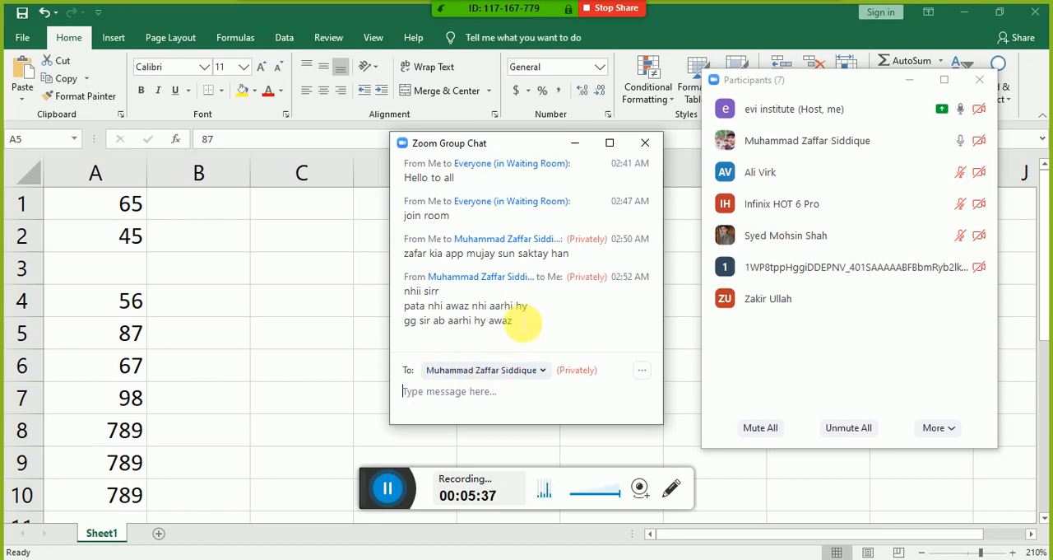
pyautogui.click(573, 144)
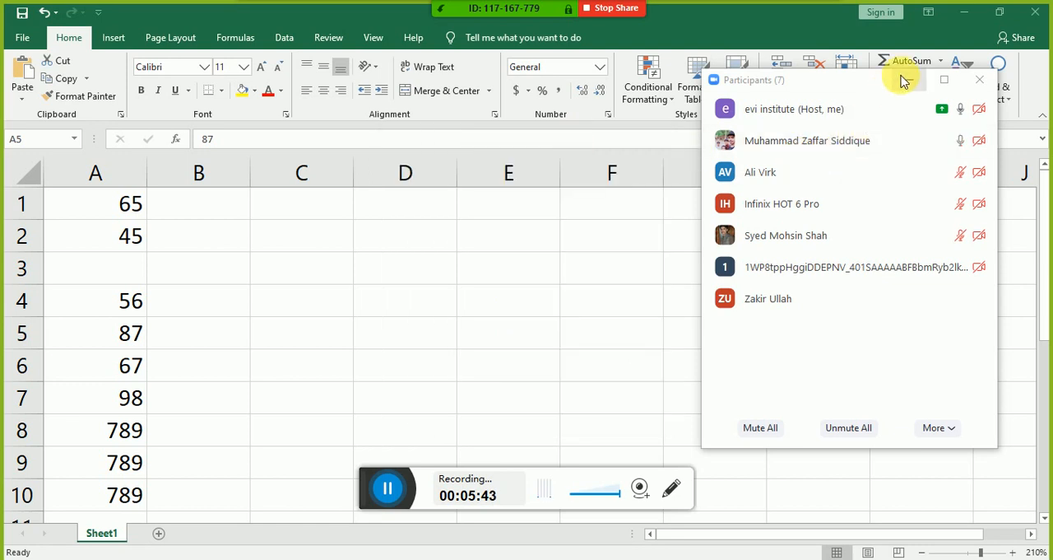
pyautogui.click(910, 79)
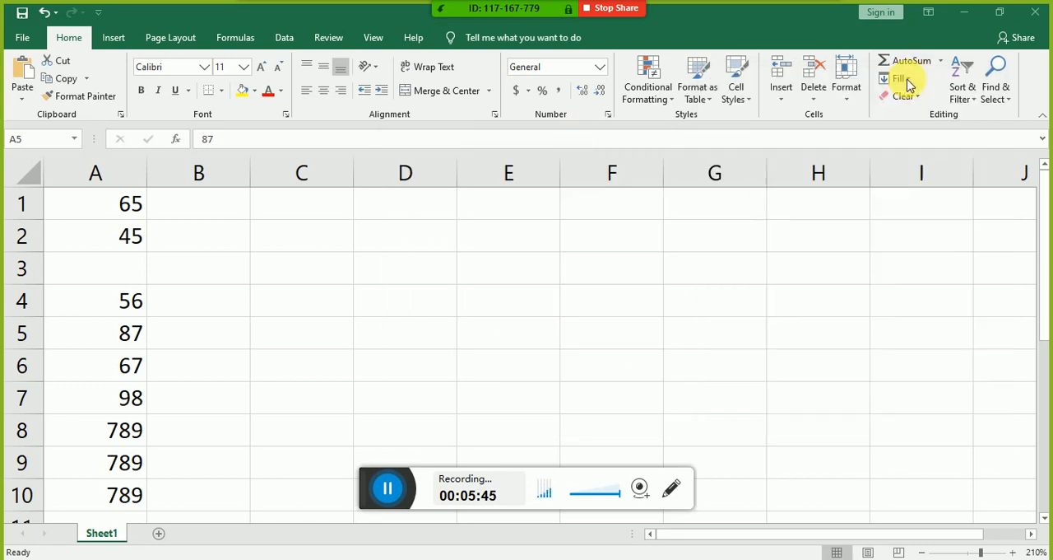
# Step: Clear the values in cells A9 and A10 at the end of the number list
pyautogui.click(130, 262)
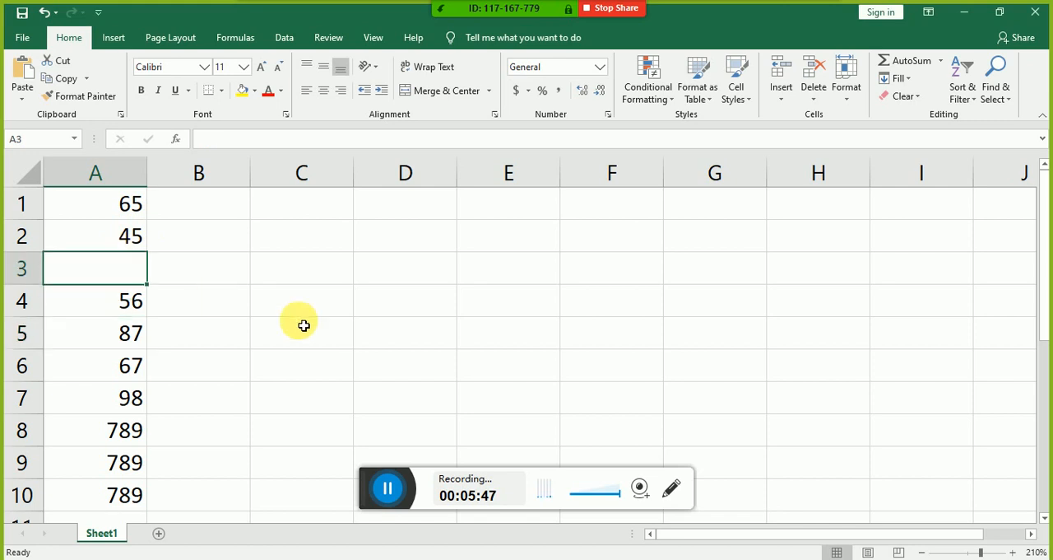
pyautogui.press('Up')
pyautogui.press('Up')
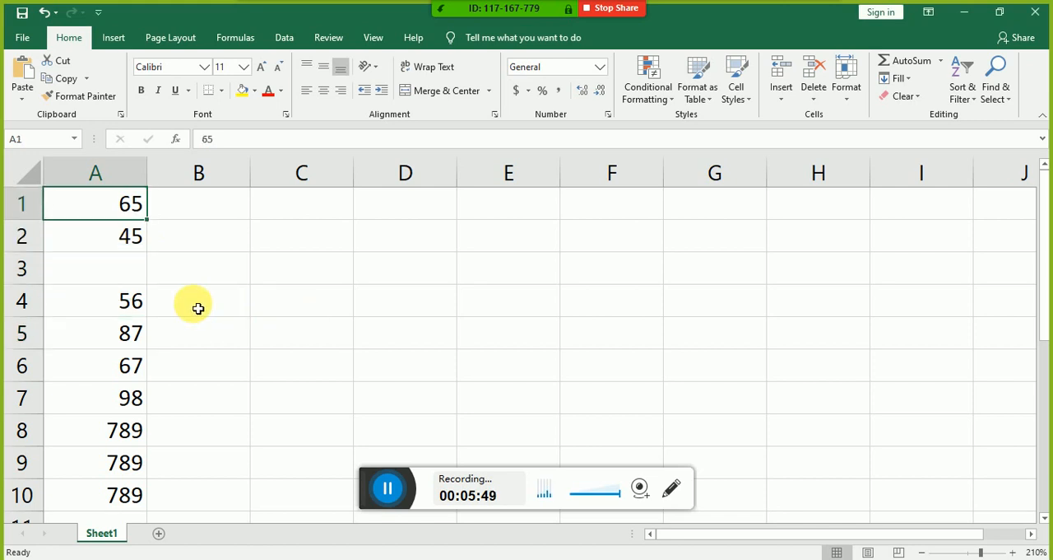
pyautogui.press('Down')
pyautogui.press('Down')
pyautogui.press('Down')
pyautogui.press('Down')
pyautogui.press('Down')
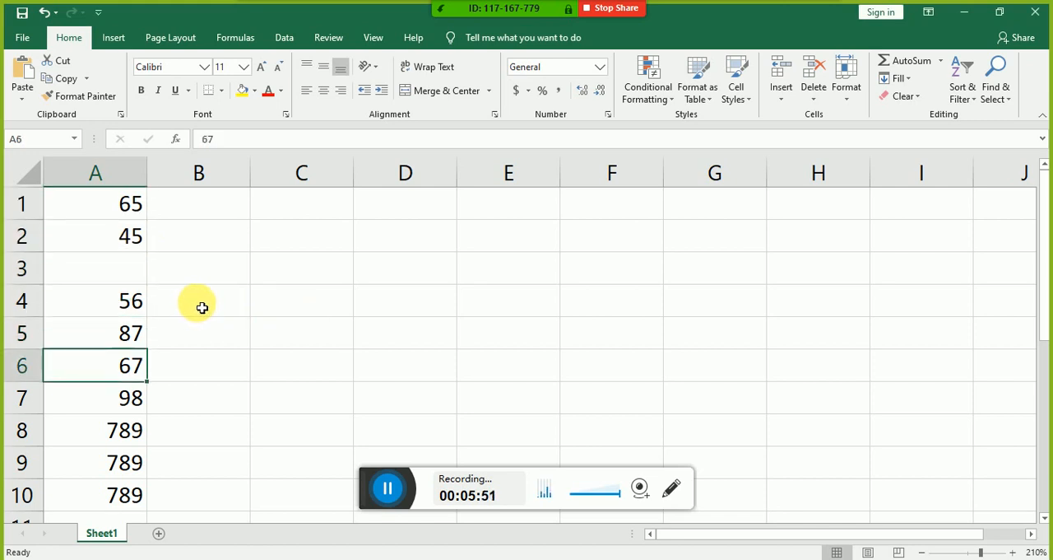
pyautogui.press('Down')
pyautogui.press('Down')
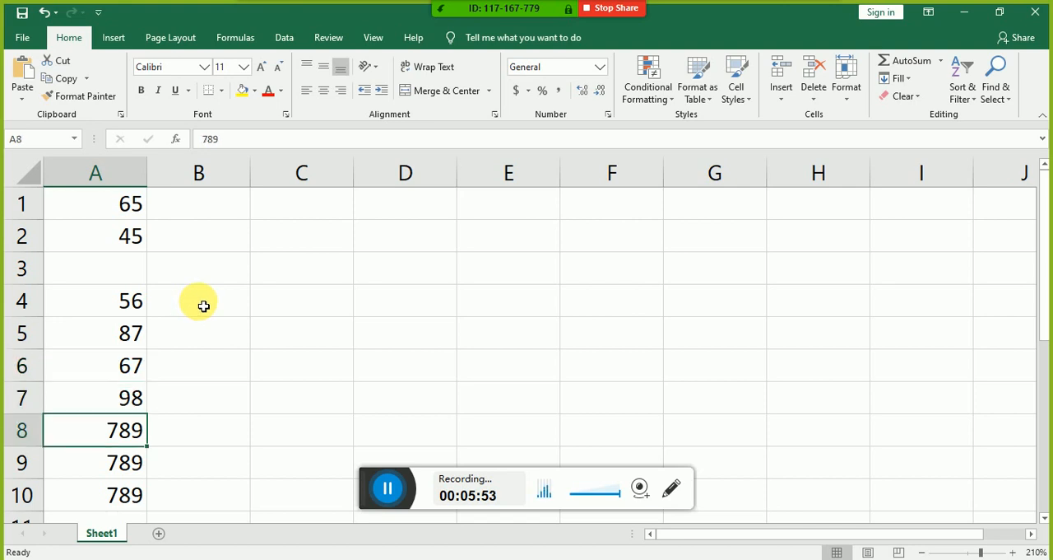
pyautogui.press('Down')
pyautogui.hotkey('shift', 'Down')
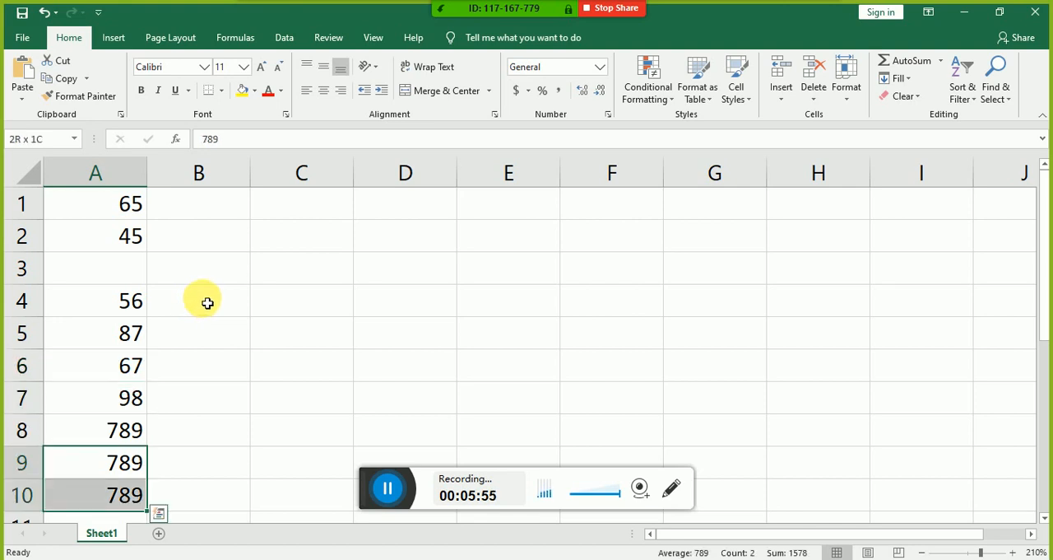
pyautogui.press('Delete')
# Step: Enter 76 in cell A9 as the last number of the list
pyautogui.press('Up')
pyautogui.press('Down')
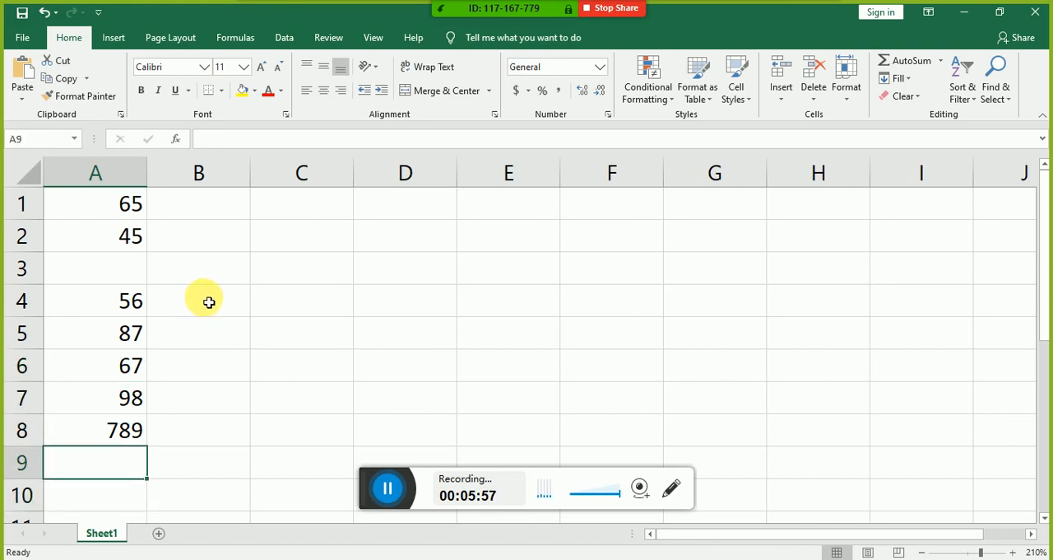
pyautogui.write('76')
pyautogui.press('Up')
pyautogui.press('Up')
pyautogui.press('Up')
pyautogui.press('Up')
pyautogui.press('Up')
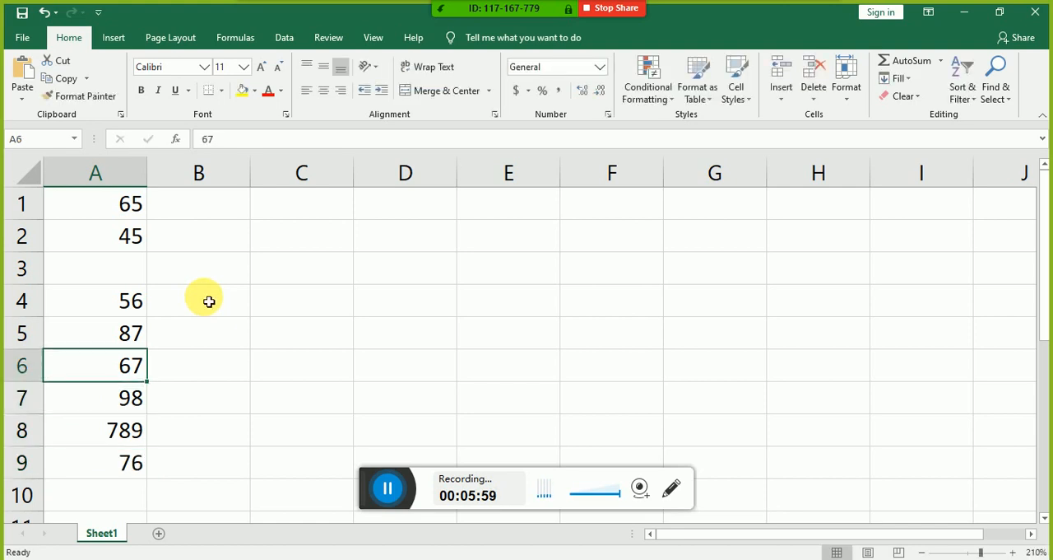
# Step: Enter the word Text in the empty cell A3 between the numbers
pyautogui.press('Up')
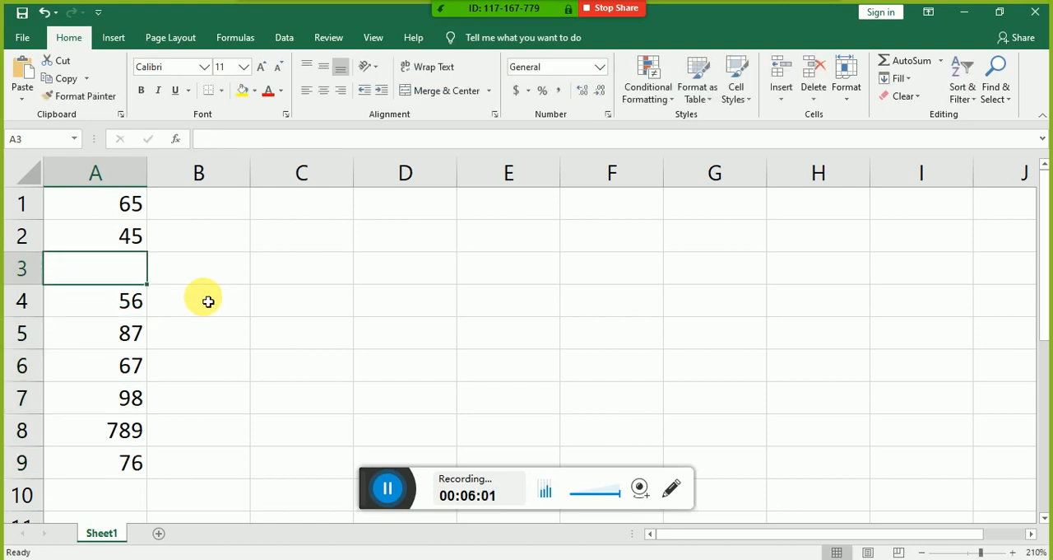
pyautogui.write('Text')
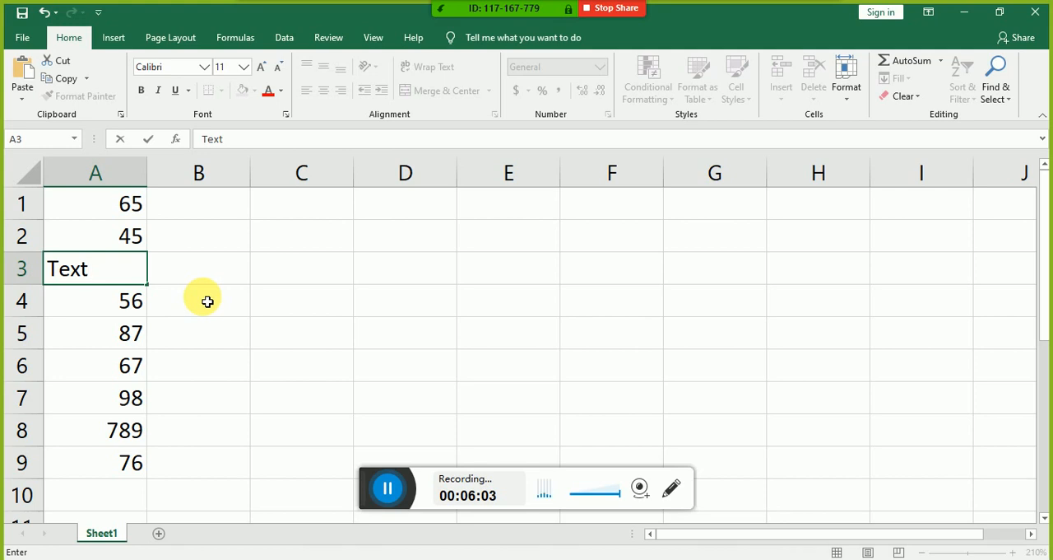
pyautogui.press('Return')
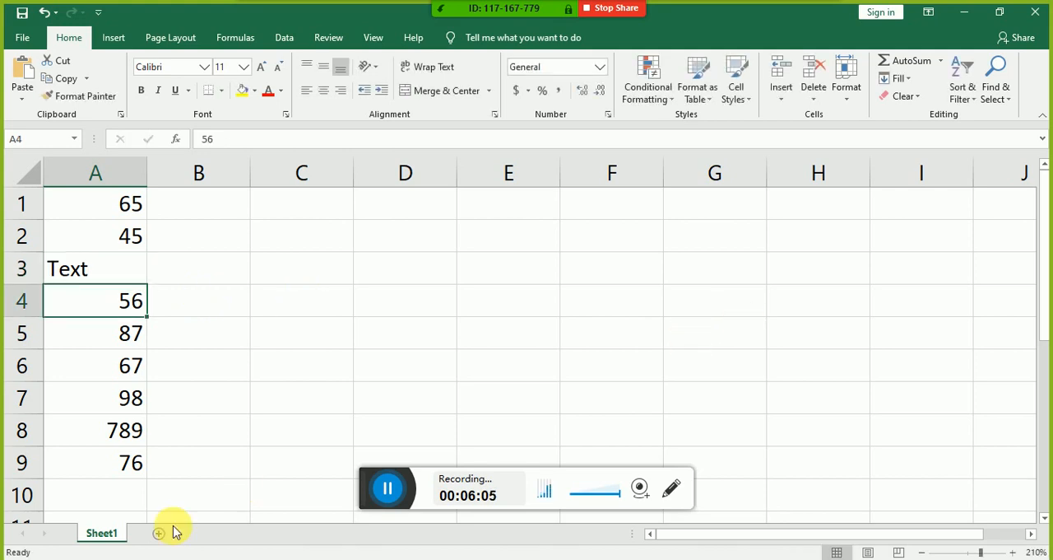
# Step: Collapse the ribbon and enter the label Sum in cell C1, moving on to cell D1
pyautogui.press('Down')
pyautogui.press('Down')
pyautogui.press('Right')
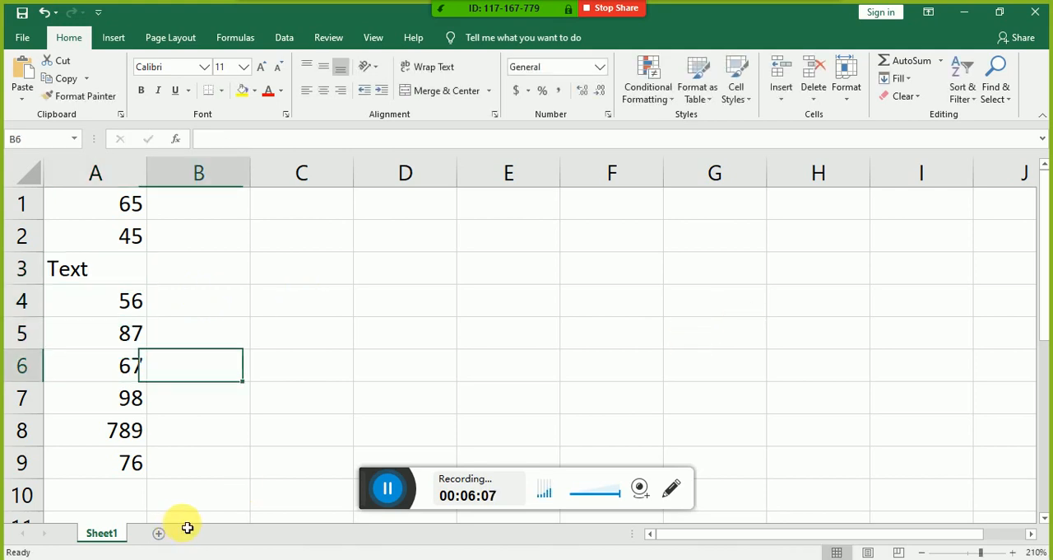
pyautogui.press('Right')
pyautogui.press('Up')
pyautogui.press('Up')
pyautogui.press('Up')
pyautogui.press('Up')
pyautogui.press('Up')
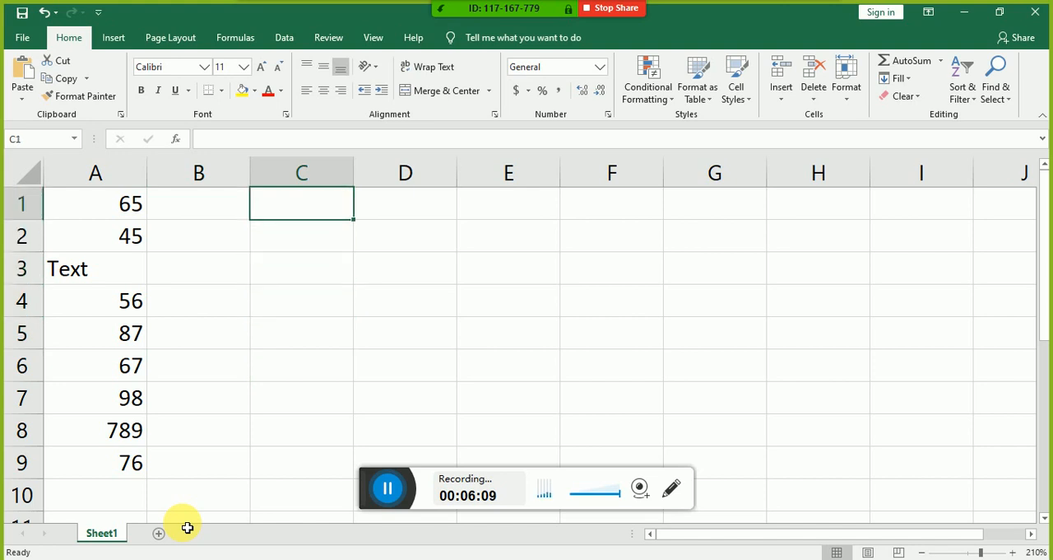
pyautogui.hotkey('ctrl', 'F1')
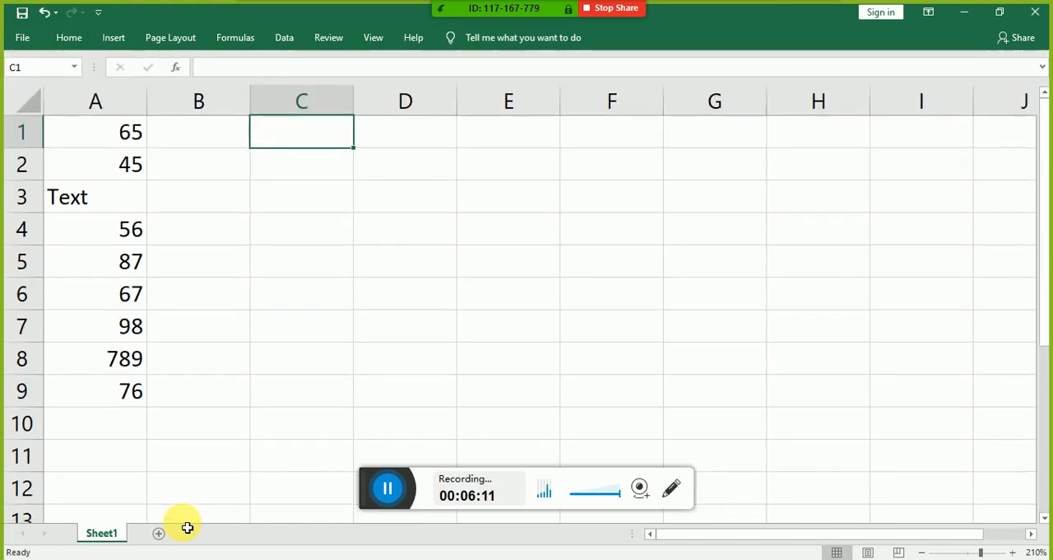
pyautogui.write('Sum')
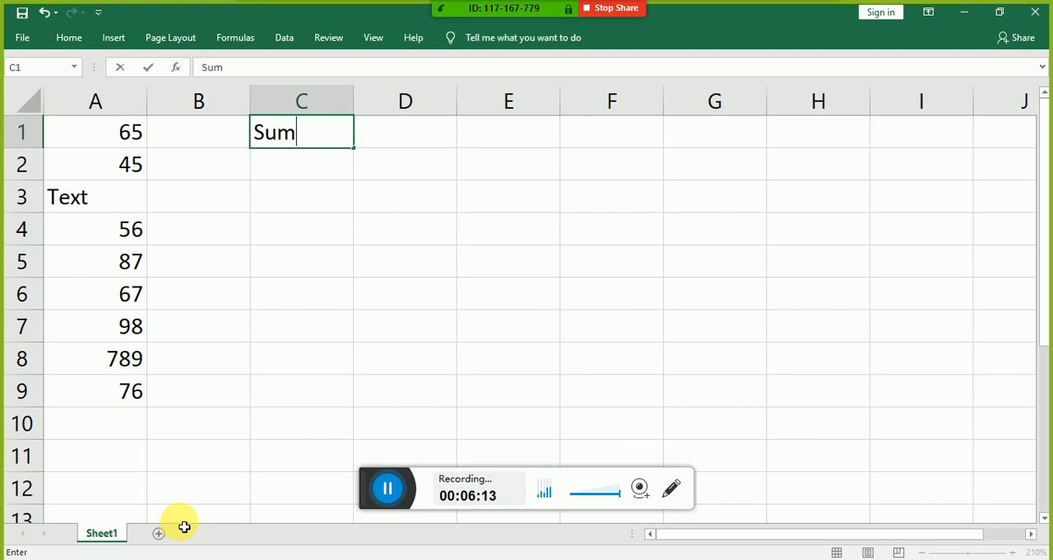
pyautogui.press('Tab')
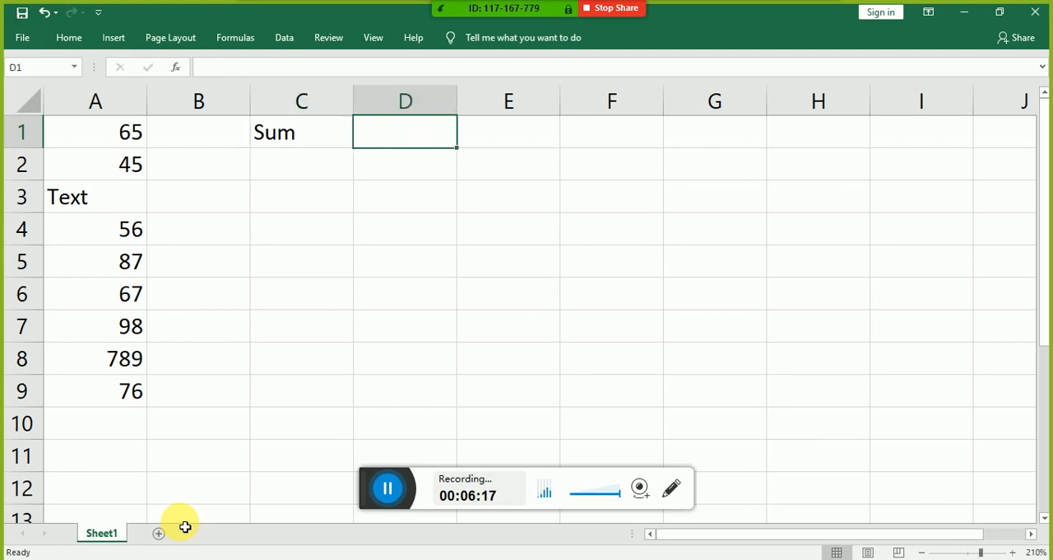
# Step: Start a SUM formula in cell D1 and point to cell A1 as its first argument
pyautogui.write('=sum(')
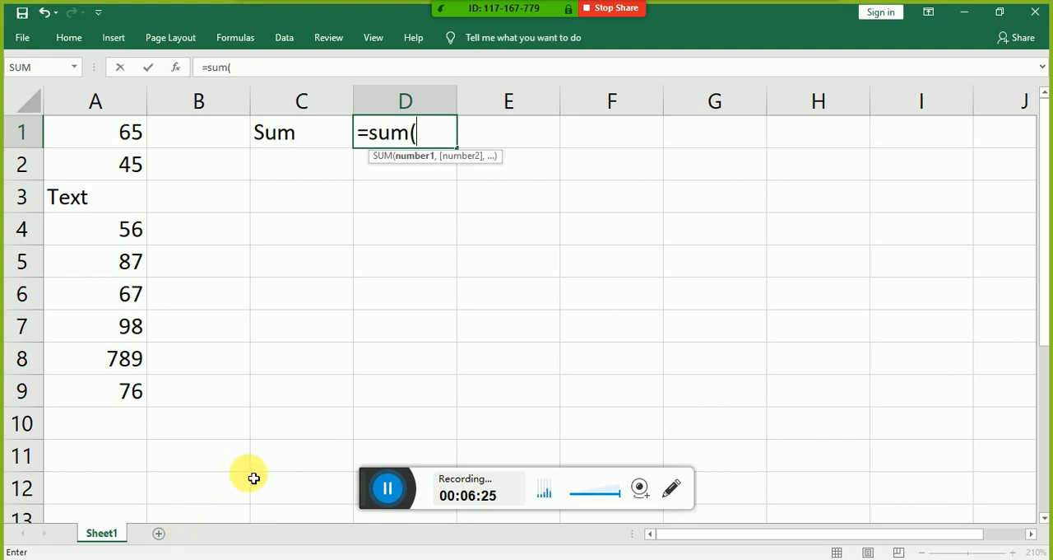
pyautogui.press('Left')
pyautogui.press('Left')
pyautogui.press('Left')
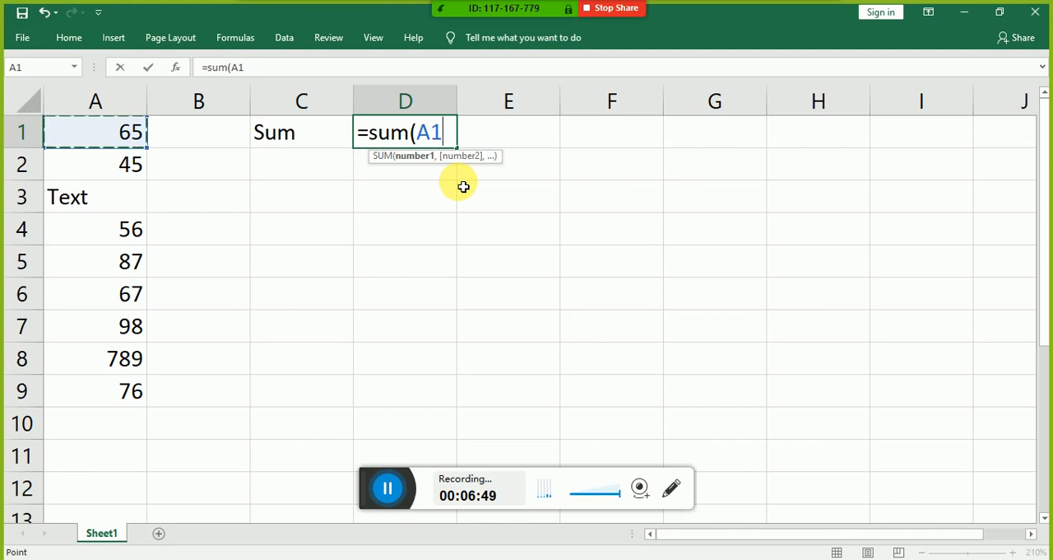
# Step: Remove the A1 reference and try to enter =sum() without any arguments in cell D1
pyautogui.press('BackSpace')
pyautogui.press('BackSpace')
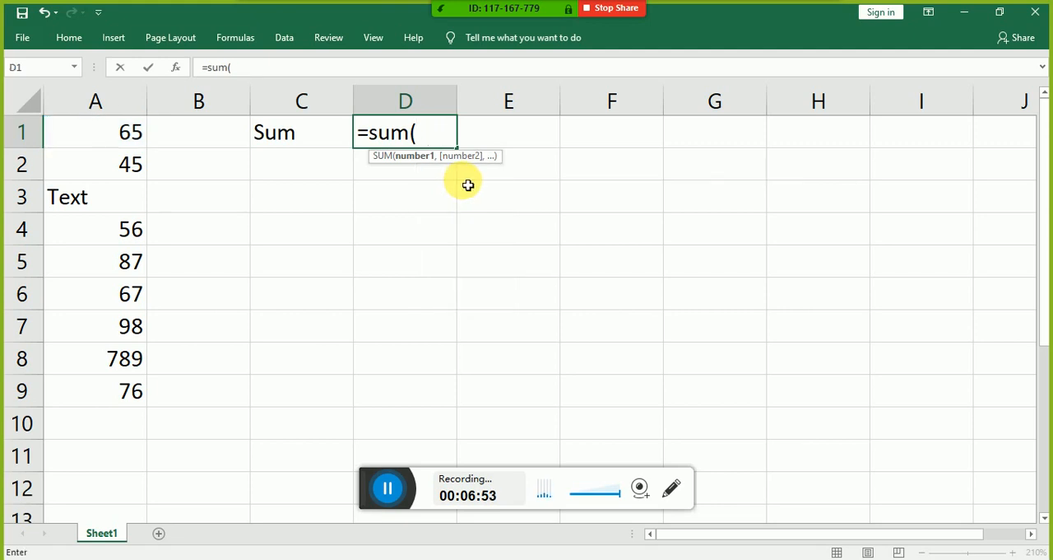
pyautogui.write(')')
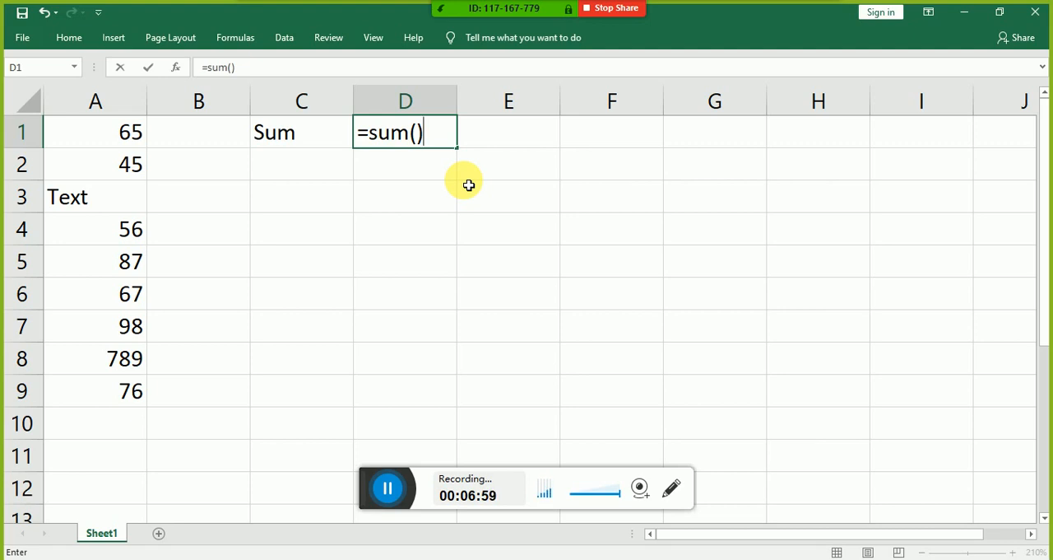
pyautogui.press('Return')
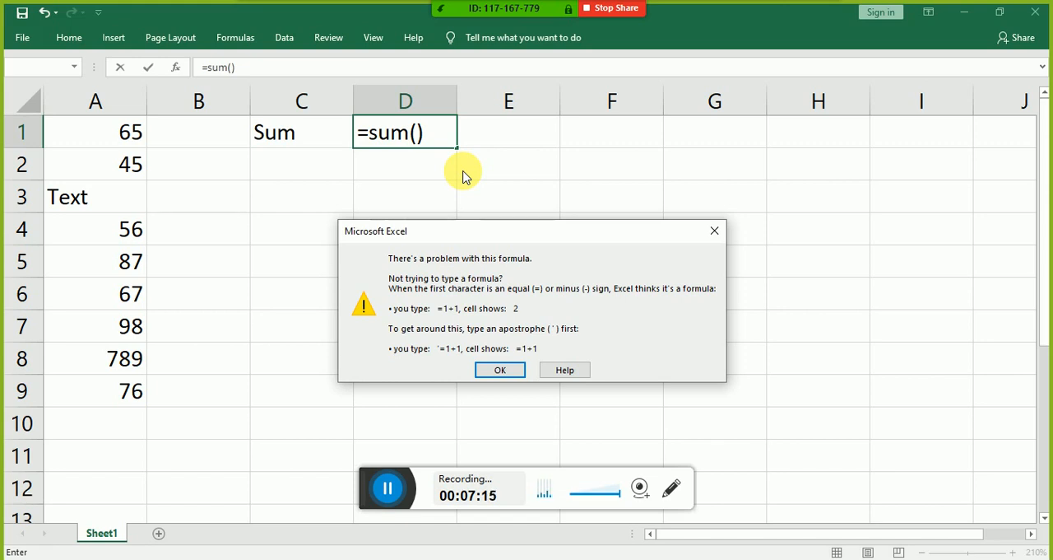
pyautogui.press('Return')
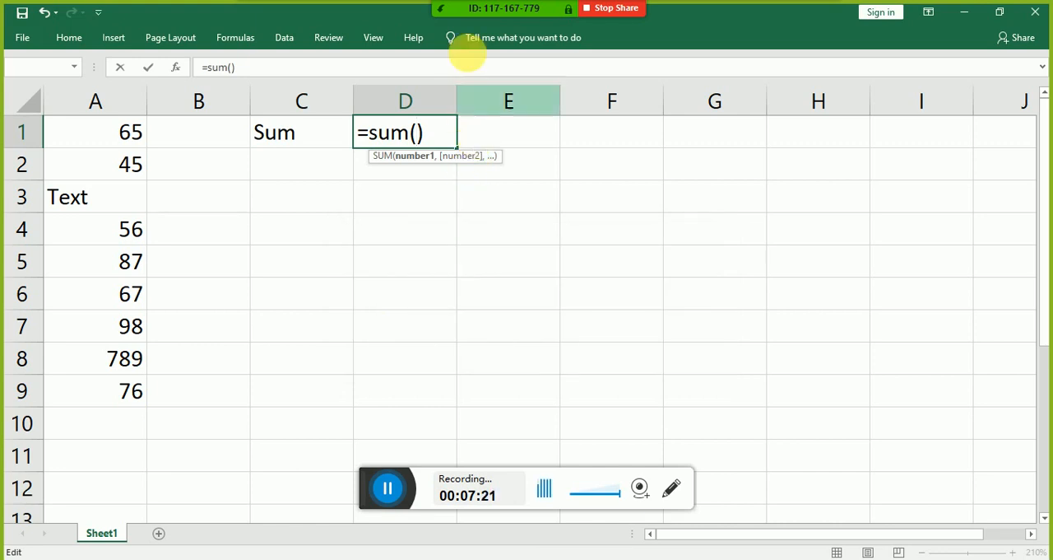
# Step: Open the Zoom meeting's participants list and mute the participant whose microphone is on
pyautogui.moveTo(484, 8)
pyautogui.click(455, 20)
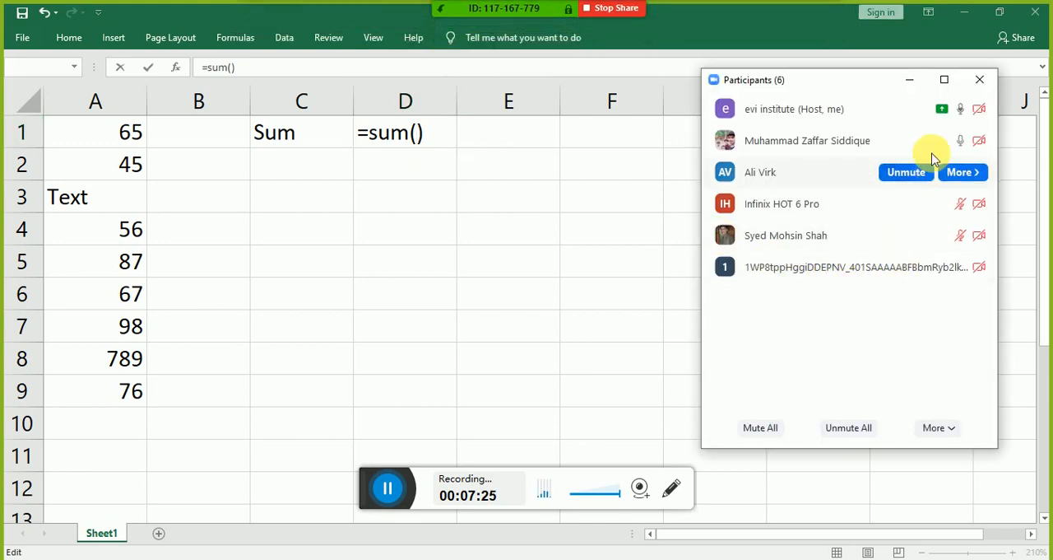
pyautogui.moveTo(944, 143)
pyautogui.click(915, 143)
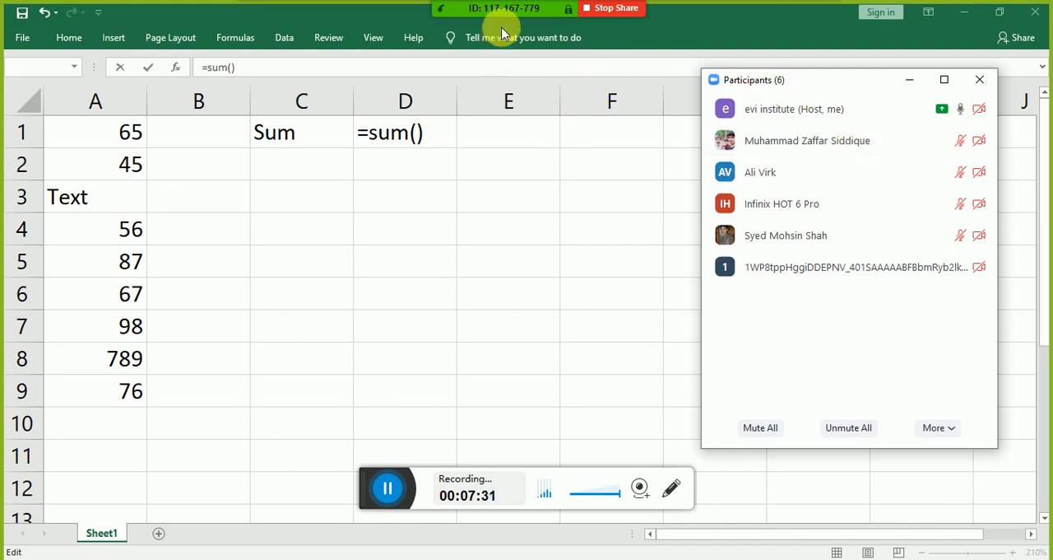
# Step: Return to the worksheet and move the Zoom participants window so that it uncovers more columns
pyautogui.moveTo(477, 32)
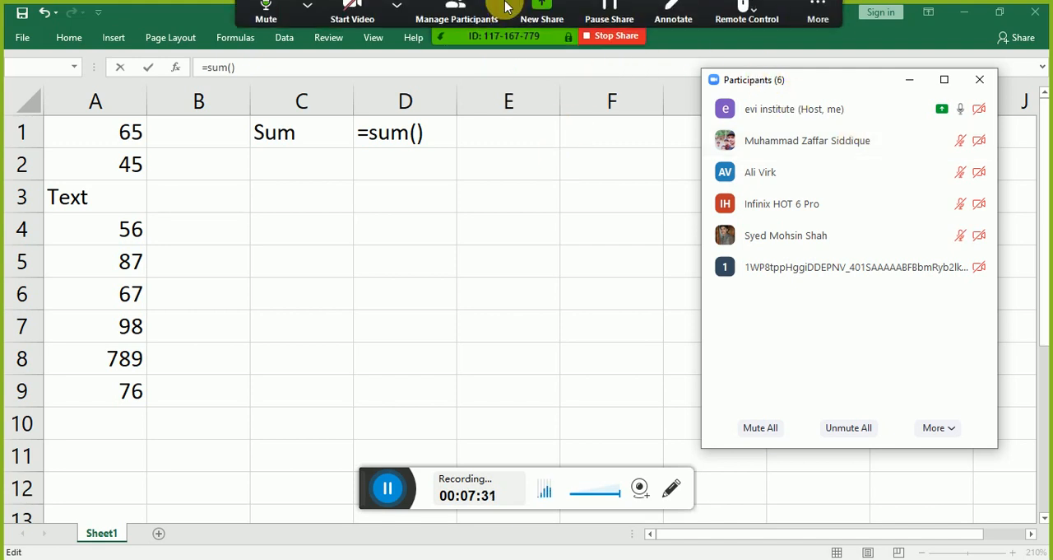
pyautogui.click(470, 142)
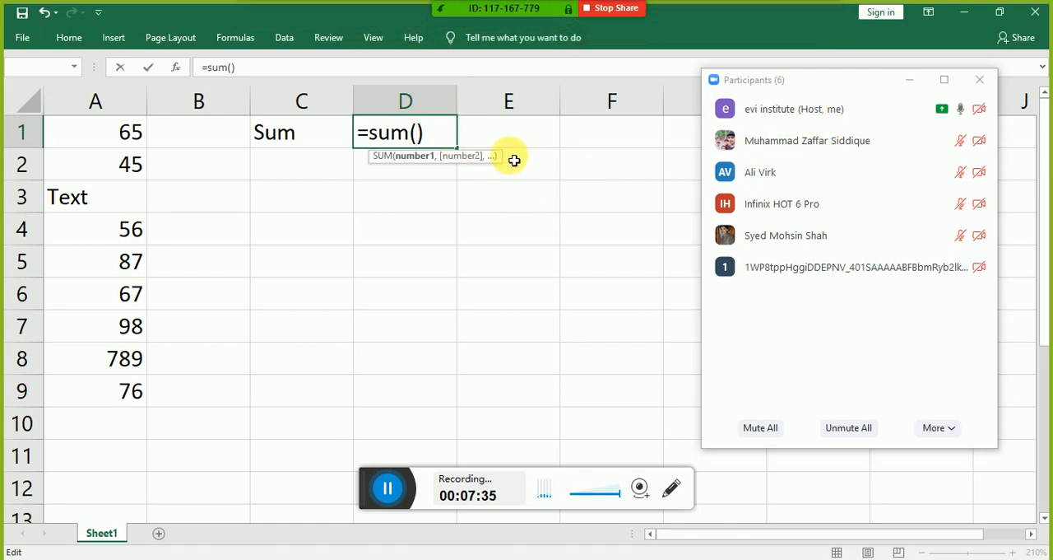
pyautogui.click(833, 80)
pyautogui.moveTo(832, 79); pyautogui.dragTo(895, 69)
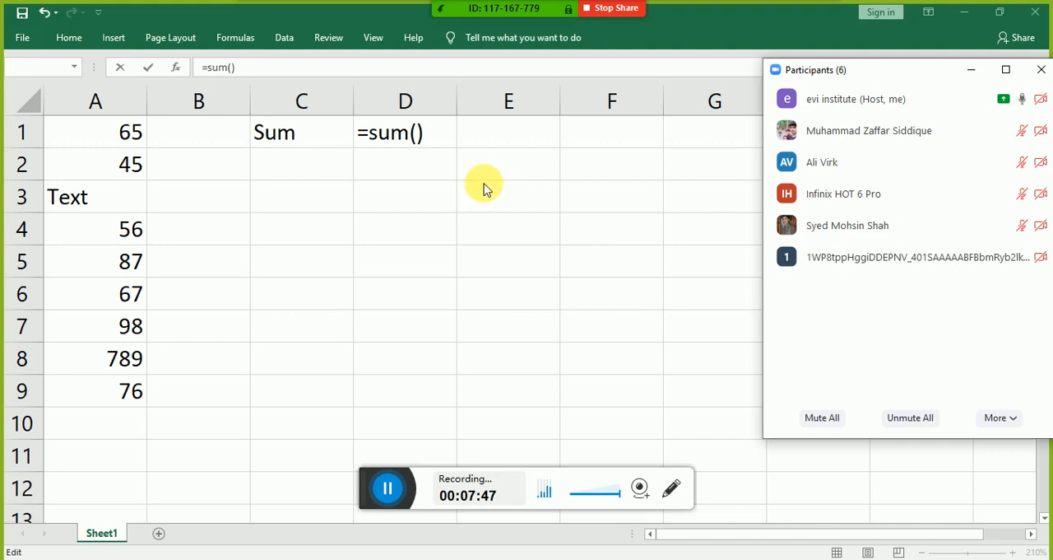
# Step: Fill the parentheses of the D1 formula with the comma-separated references A1,a2,a3
pyautogui.click(439, 132)
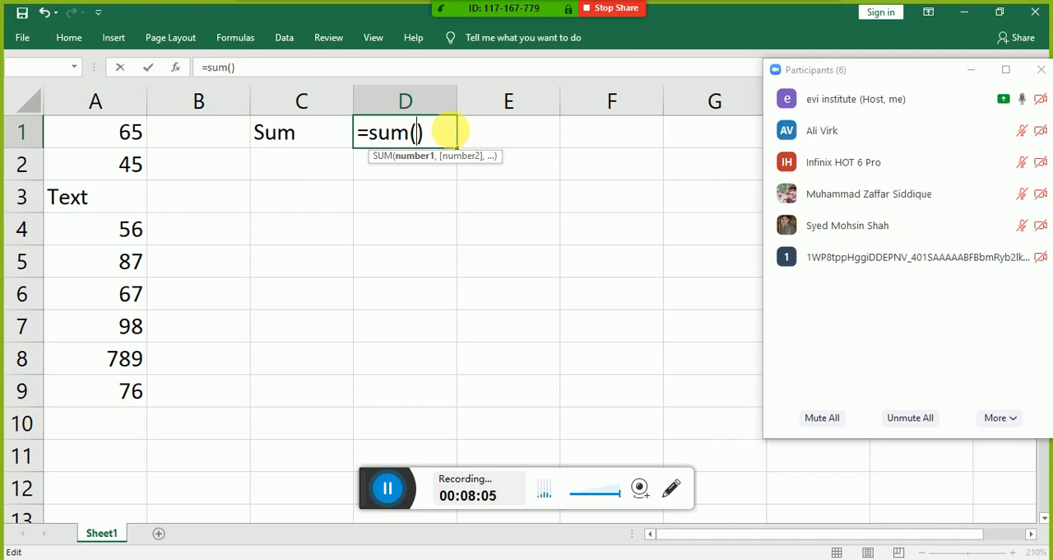
pyautogui.write('A1')
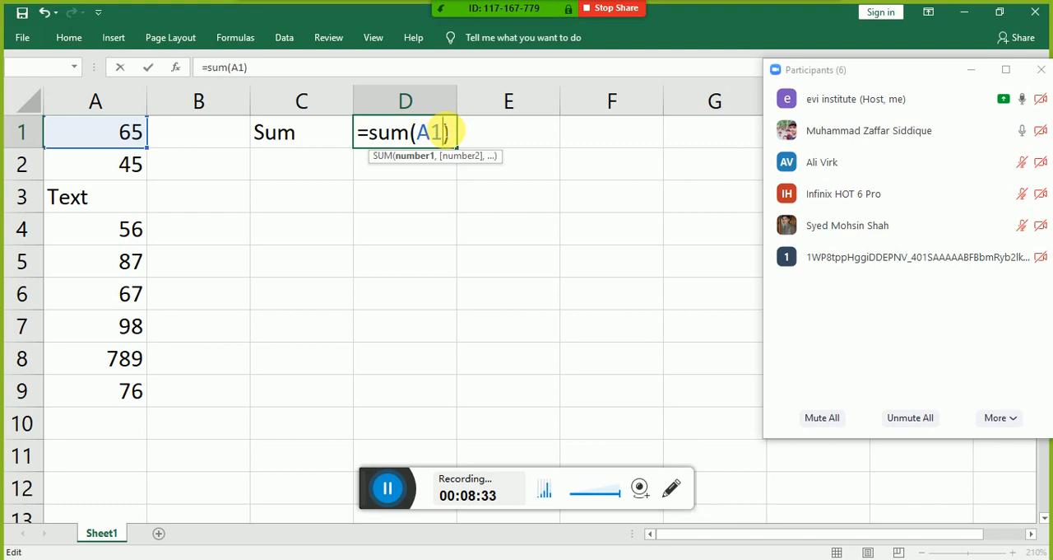
pyautogui.write(',')
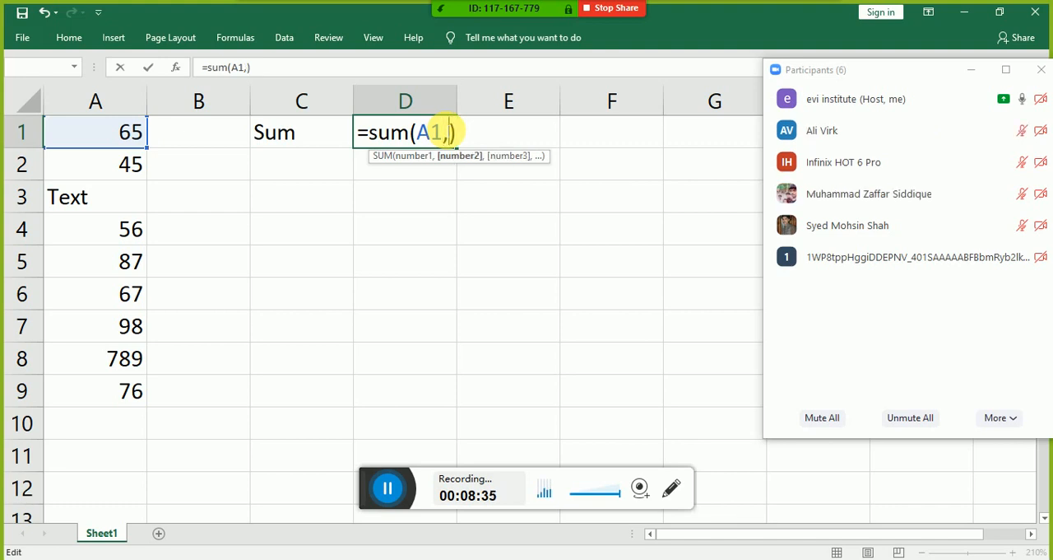
pyautogui.write('a2,a')
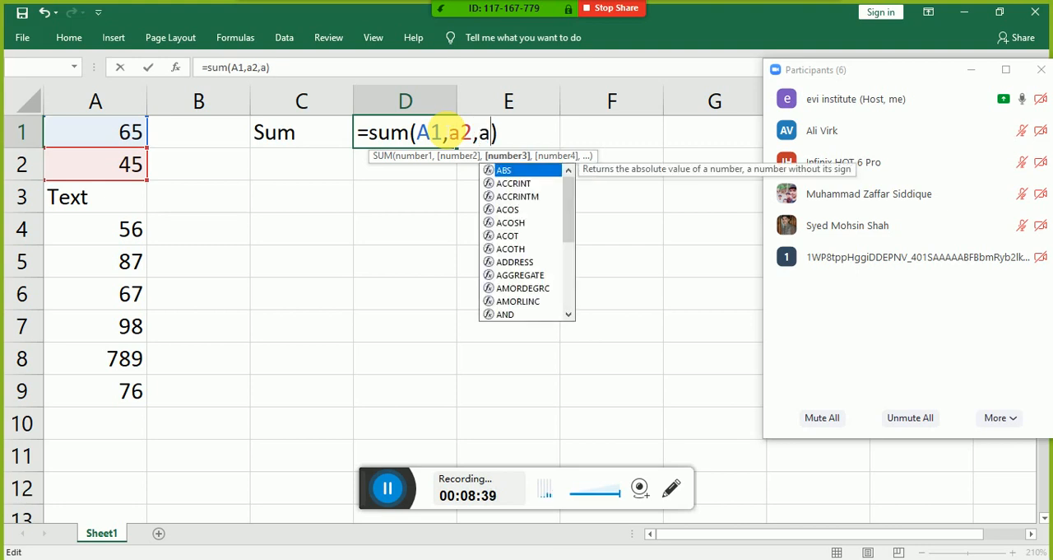
pyautogui.write('3')
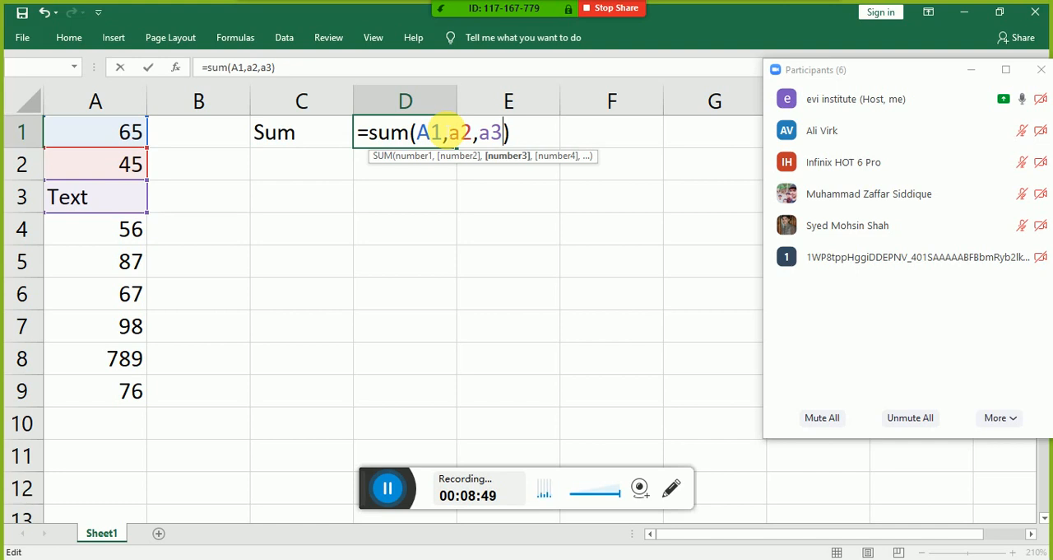
# Step: Replace the comma-separated references in the D1 formula with the range A1:A9
pyautogui.press('BackSpace')
pyautogui.press('BackSpace')
pyautogui.press('BackSpace')
pyautogui.press('BackSpace')
pyautogui.press('BackSpace')
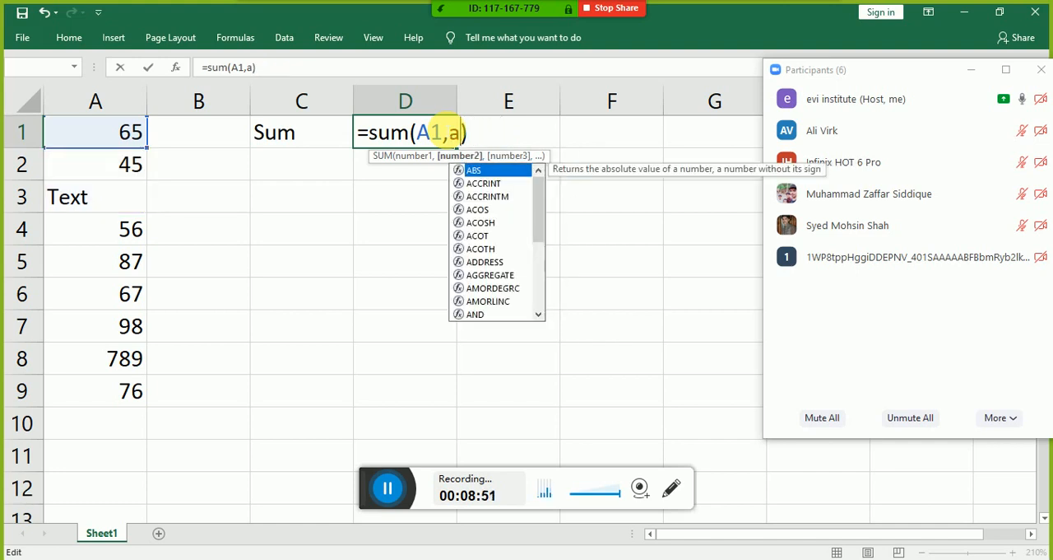
pyautogui.press('BackSpace')
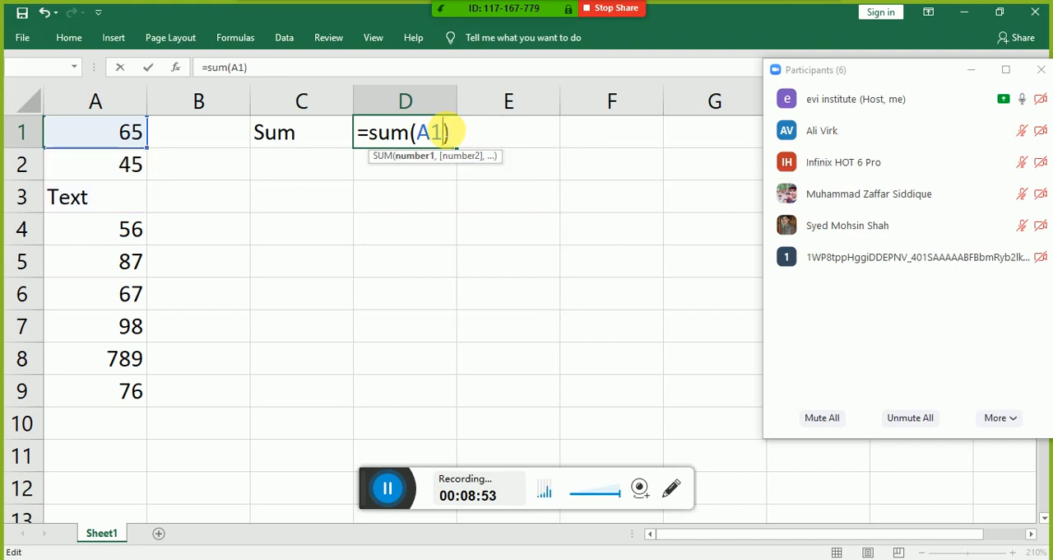
pyautogui.write(':')
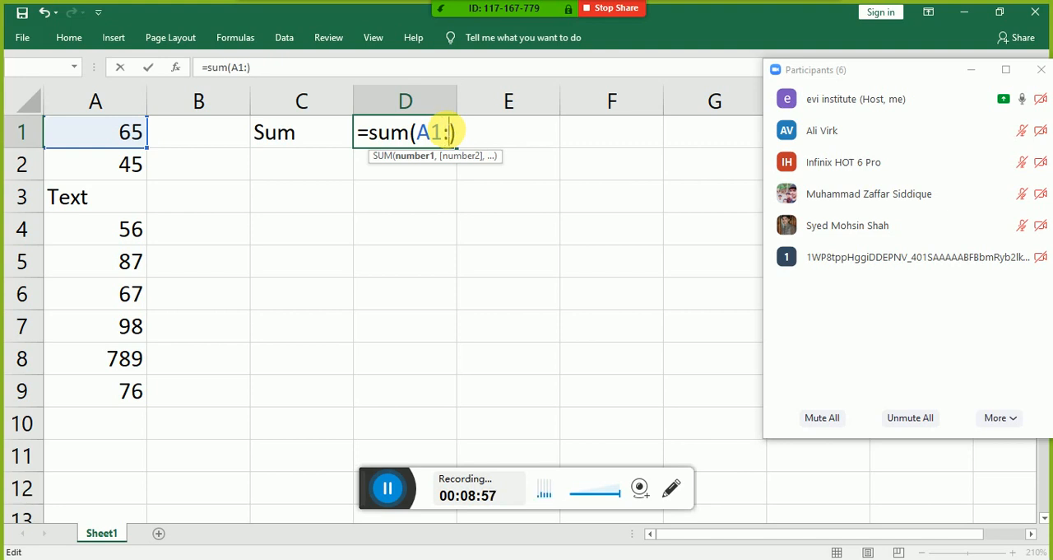
pyautogui.write('A9')
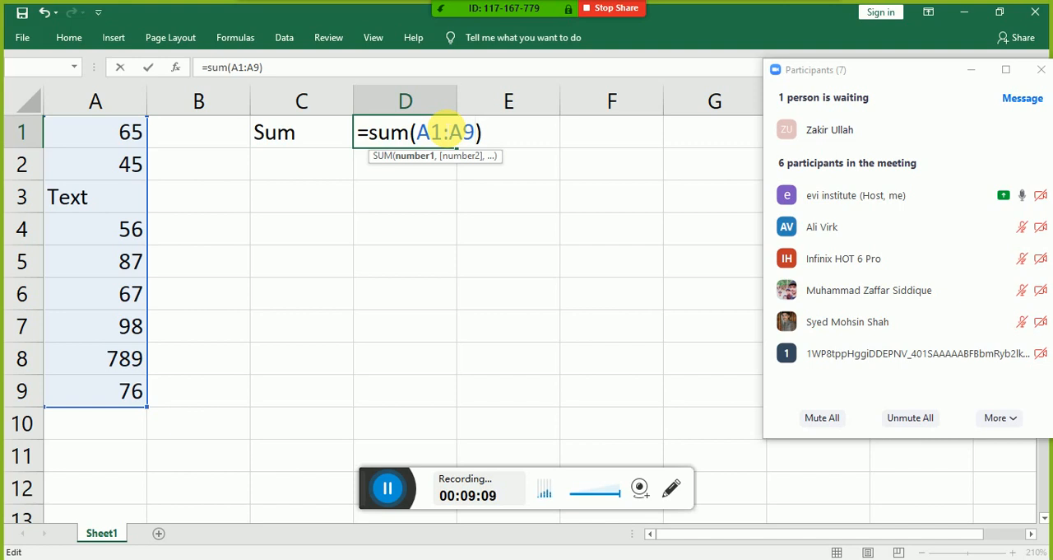
# Step: Admit the two waiting participants to the Zoom meeting one after the other
pyautogui.moveTo(818, 122)
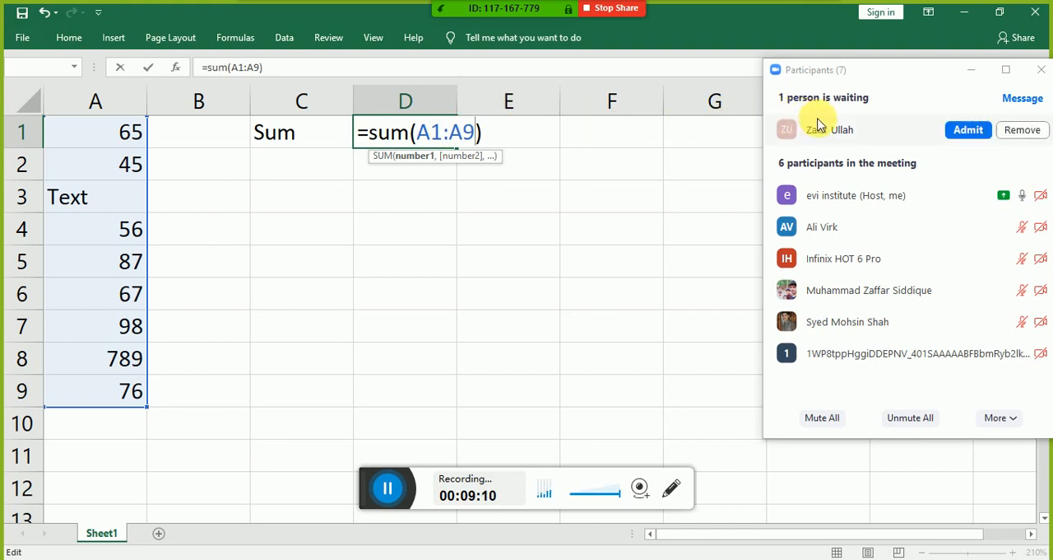
pyautogui.click(955, 138)
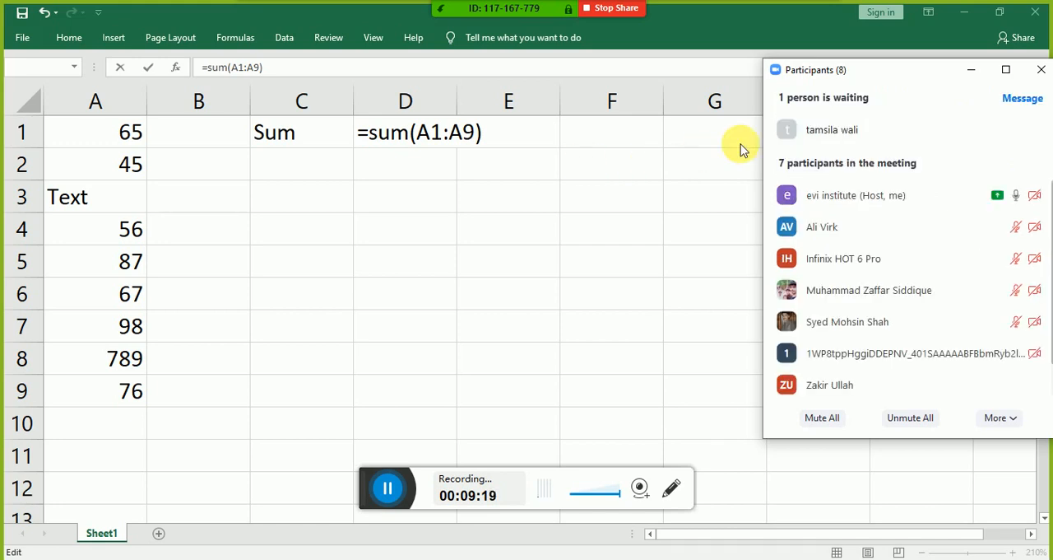
pyautogui.moveTo(889, 123)
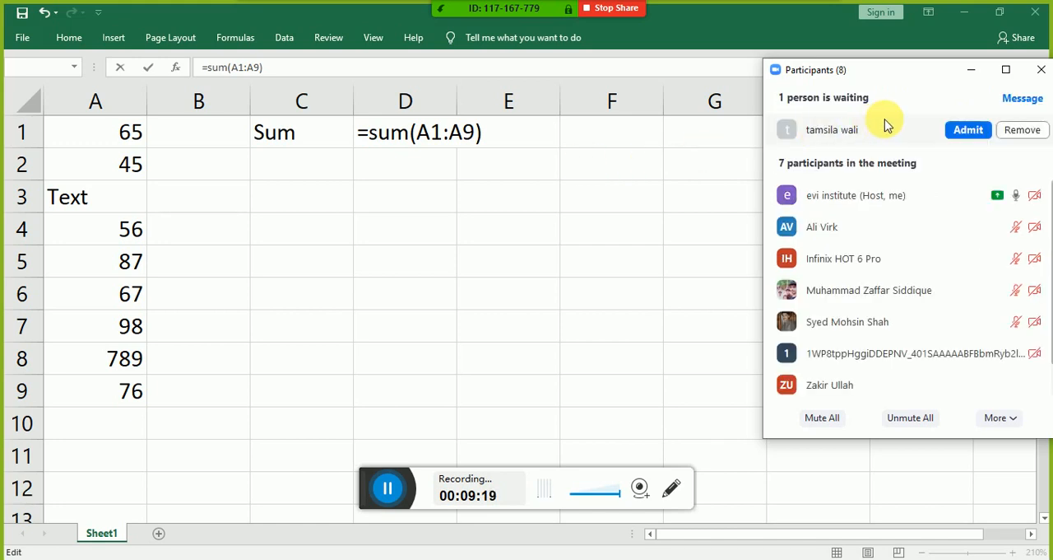
pyautogui.click(965, 134)
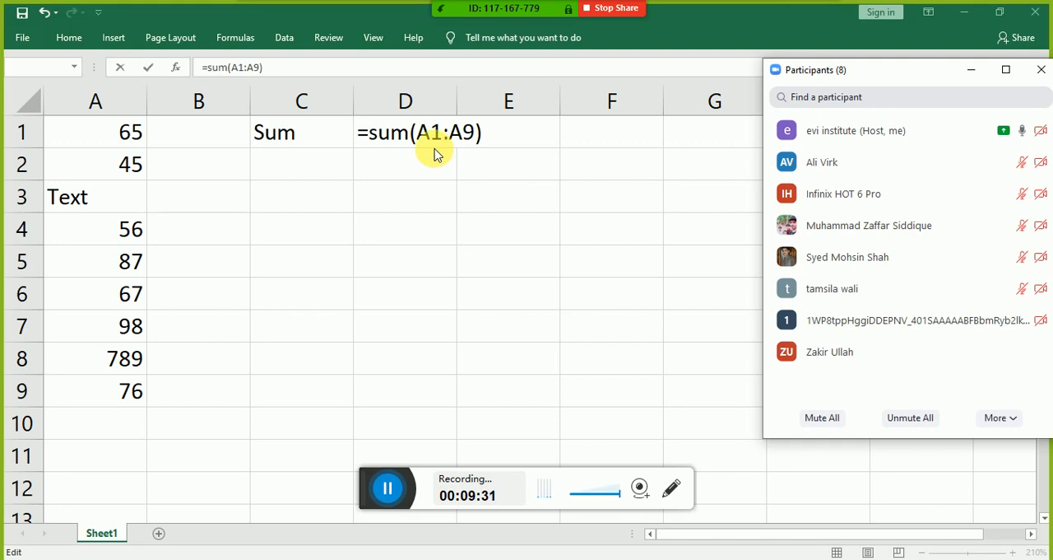
# Step: Confirm the formula =sum(A1:A9) in cell D1 and move to the number in cell A2
pyautogui.click(467, 136)
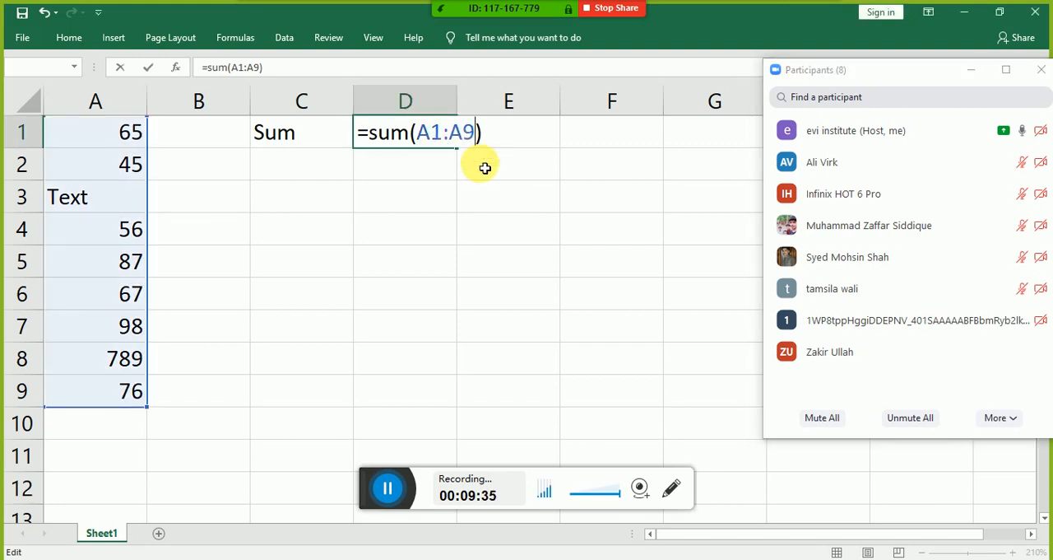
pyautogui.press('Return')
pyautogui.press('Left')
pyautogui.press('Left')
pyautogui.press('Left')
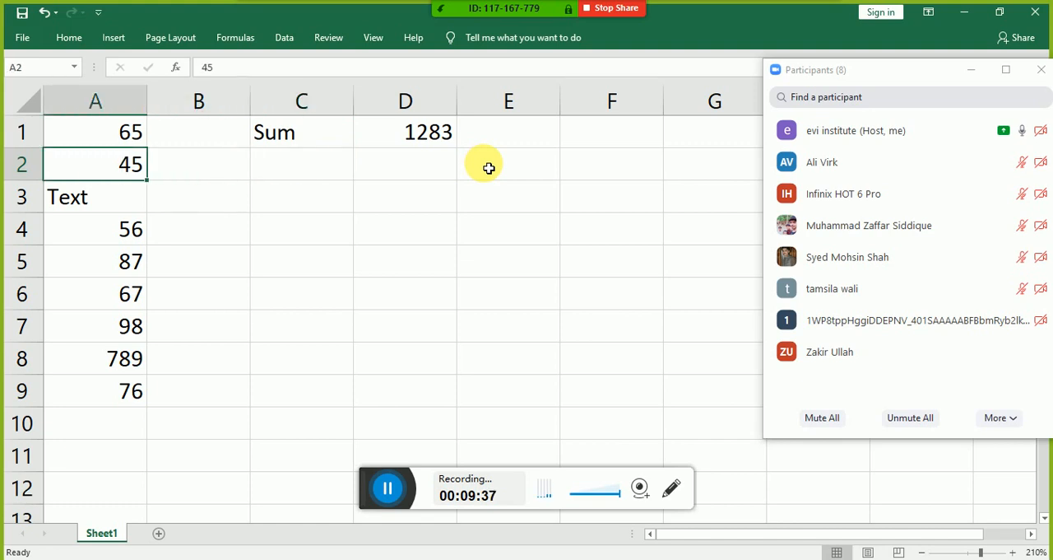
# Step: Select the range A1:A9 to compare its status bar sum with the formula result, and return to cell D1
pyautogui.press('Up')
pyautogui.hotkey('shift', 'Down')
pyautogui.hotkey('shift', 'Down')
pyautogui.hotkey('shift', 'Down')
pyautogui.hotkey('shift', 'Down')
pyautogui.hotkey('shift', 'Down')
pyautogui.hotkey('shift', 'Down')
pyautogui.hotkey('shift', 'Down')
pyautogui.hotkey('shift', 'Down')
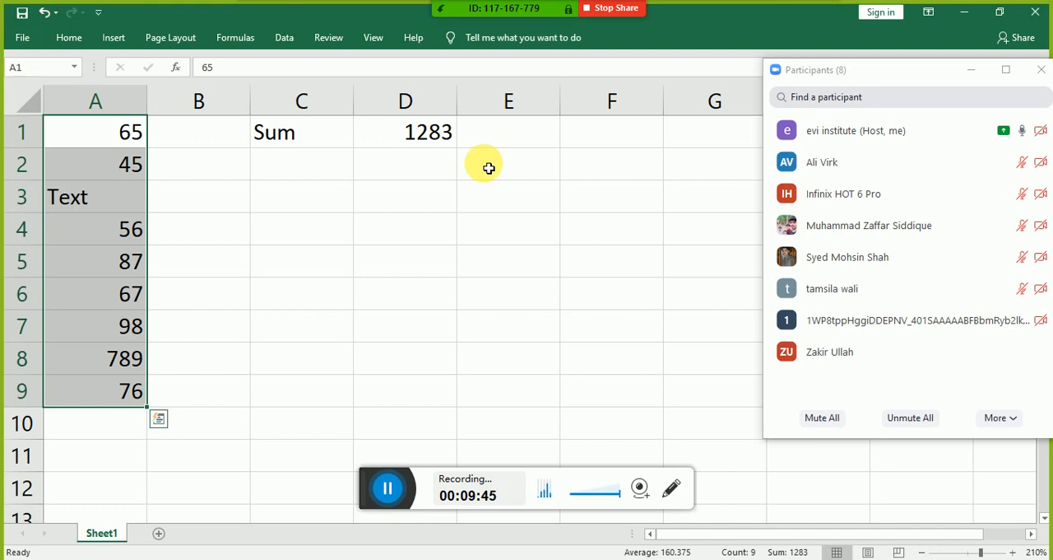
pyautogui.press('Right')
pyautogui.press('Right')
pyautogui.press('Right')
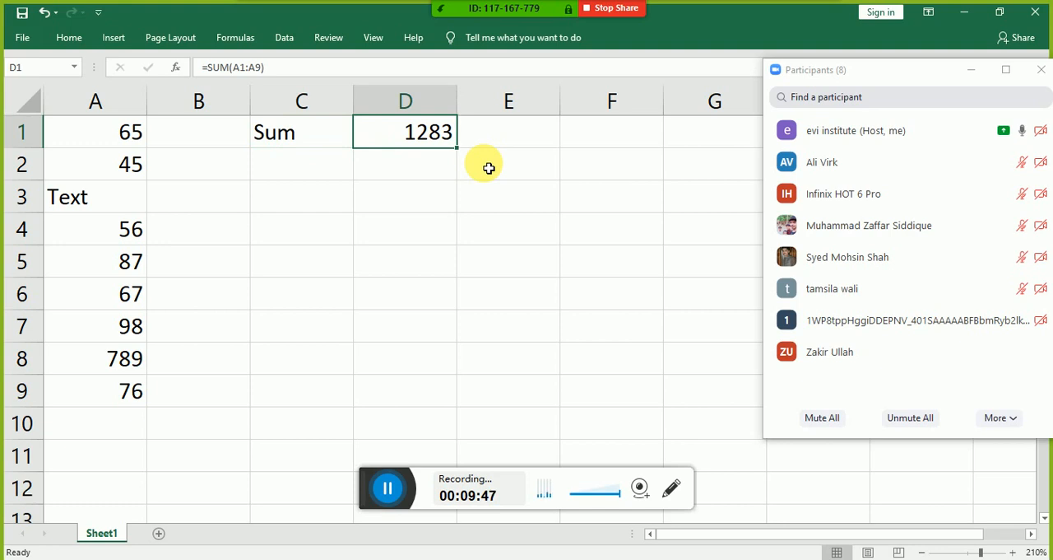
# Step: Delete the formula in D1 and open the Insert Function dialog with its search text cleared
pyautogui.press('Delete')
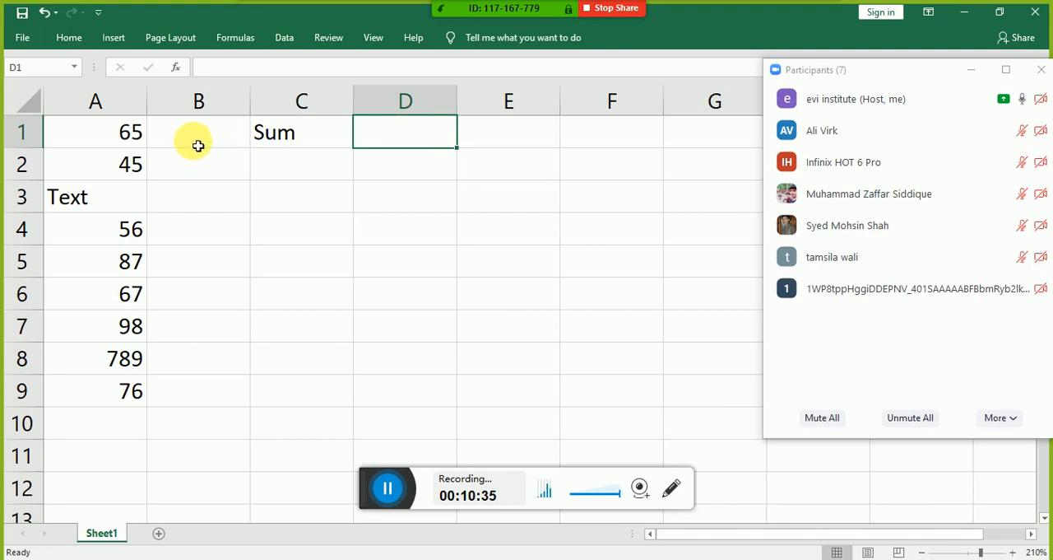
pyautogui.click(180, 70)
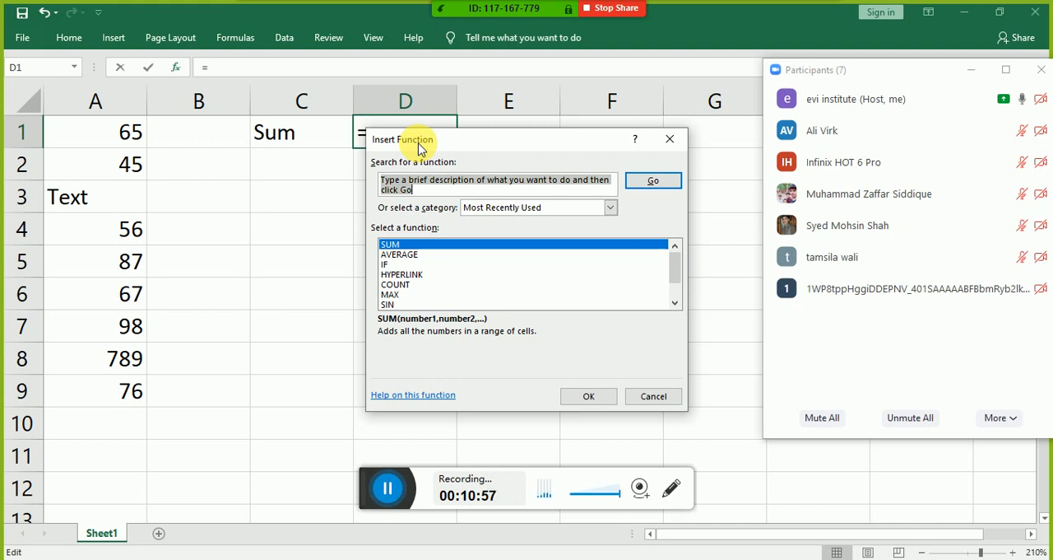
pyautogui.press('BackSpace')
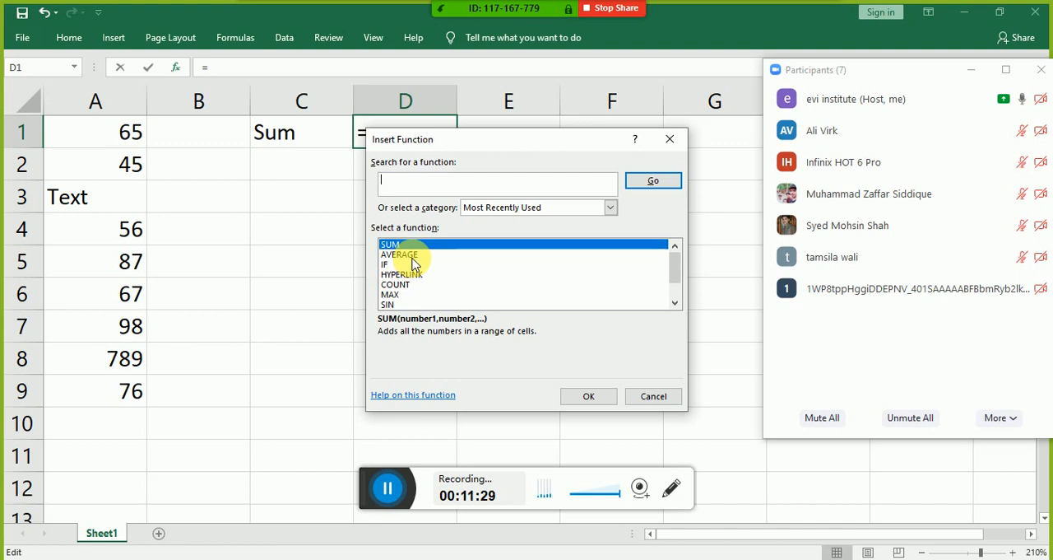
# Step: Admit the waiting Zoom participant and set the function category to Statistical in the Insert Function dialog
pyautogui.click(476, 214)
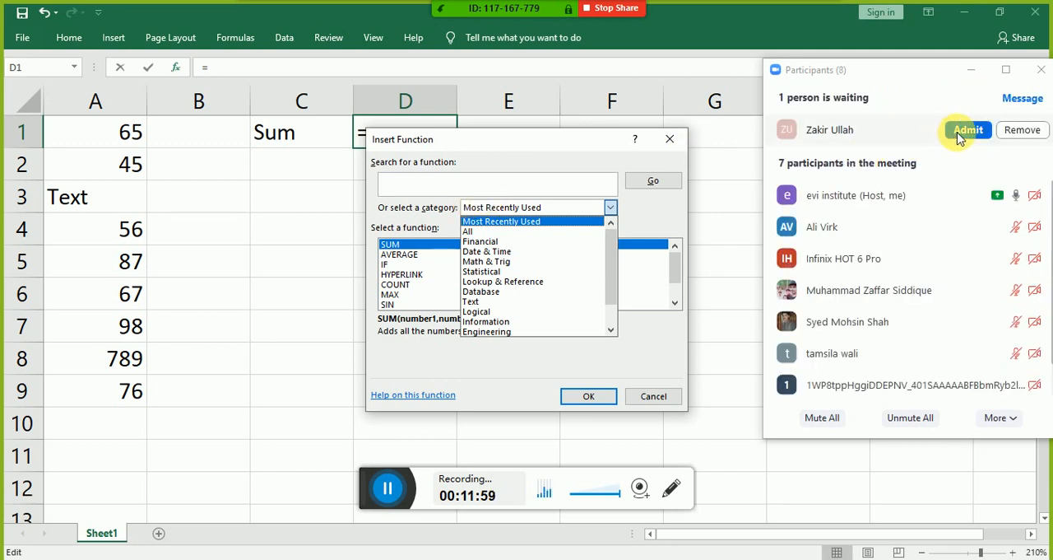
pyautogui.click(964, 131)
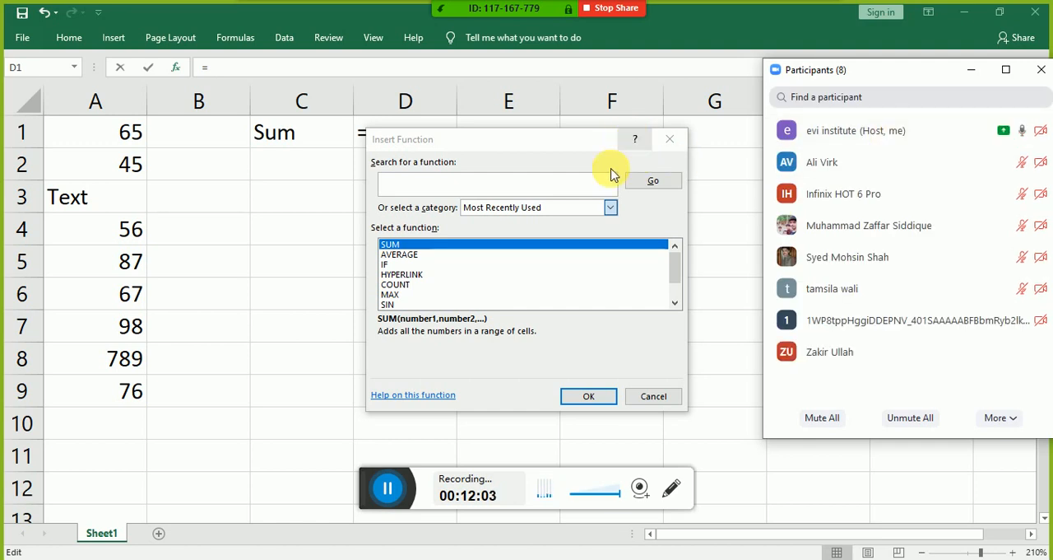
pyautogui.click(542, 207)
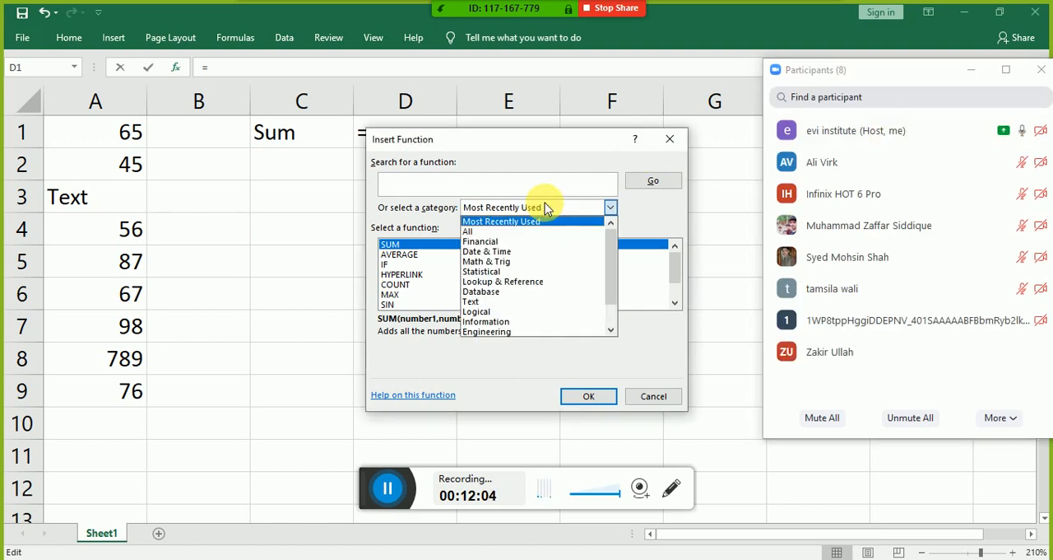
pyautogui.click(539, 277)
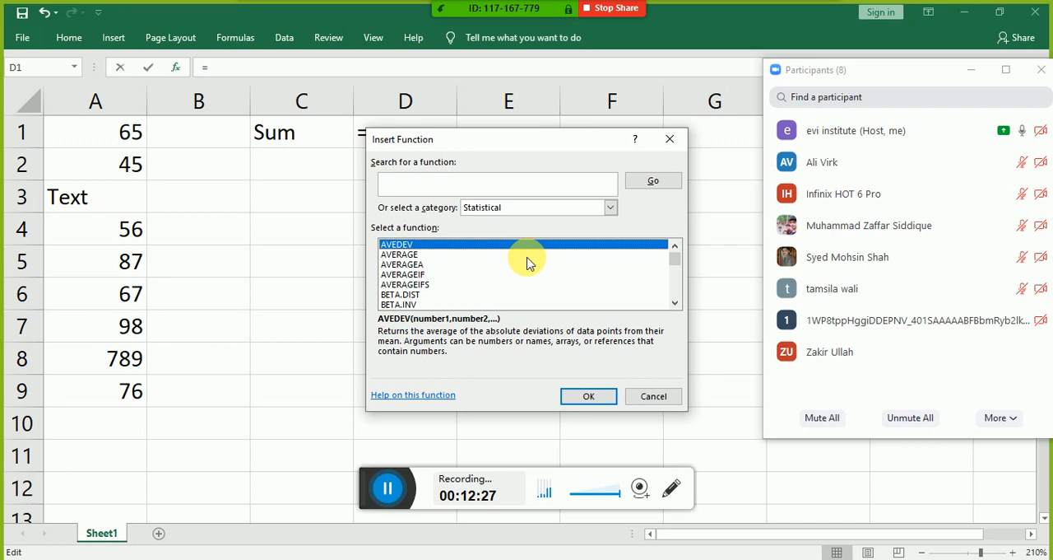
# Step: Look through the functions listed in the Statistical category of the Insert Function dialog
pyautogui.scroll(-2, 528, 263)
pyautogui.scroll(-2, 528, 264)
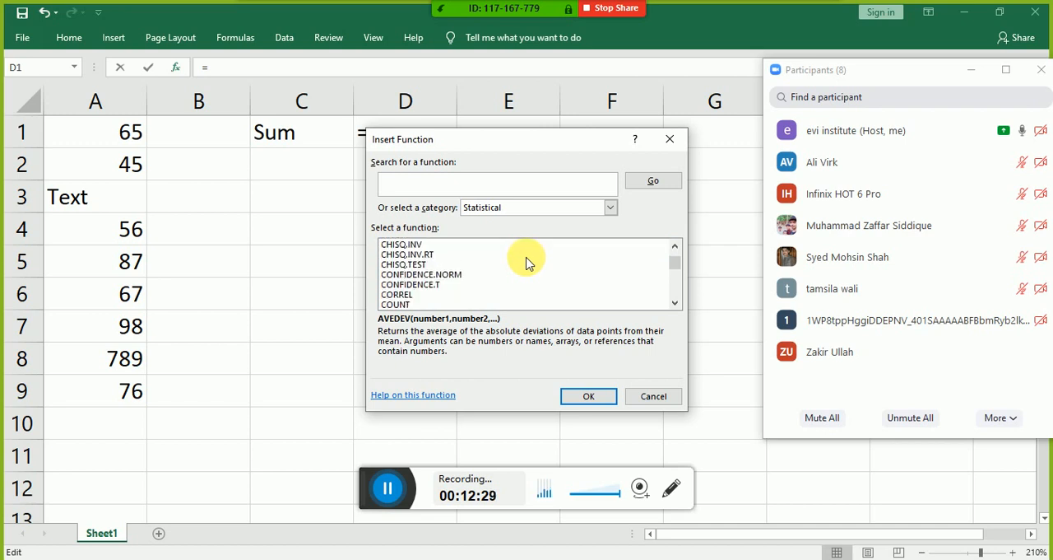
pyautogui.scroll(1, 528, 264)
pyautogui.scroll(-1, 528, 263)
pyautogui.scroll(2, 528, 261)
pyautogui.scroll(-5, 527, 262)
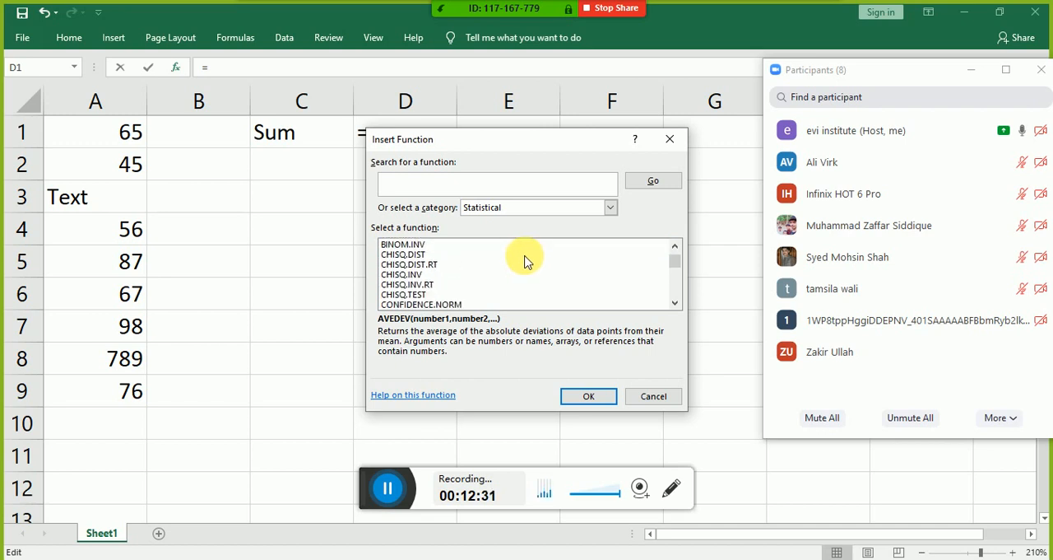
pyautogui.scroll(-6, 522, 261)
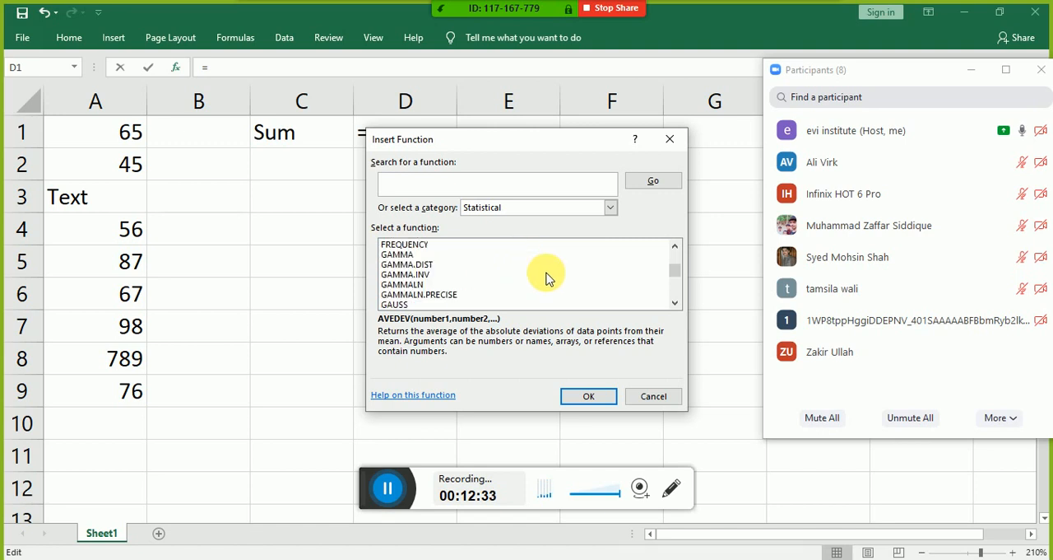
# Step: Set the function category to Text and look through the functions it lists
pyautogui.click(533, 211)
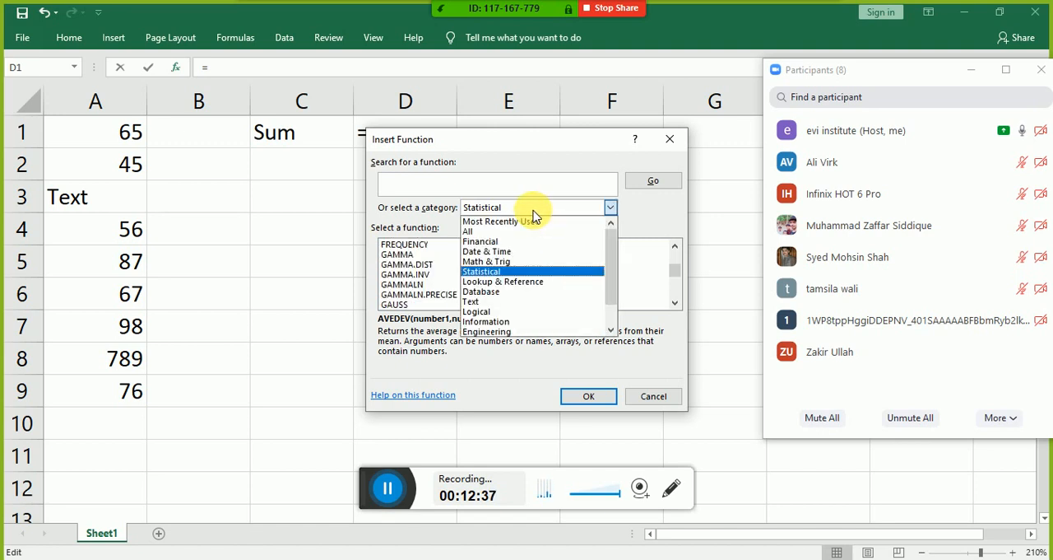
pyautogui.click(543, 303)
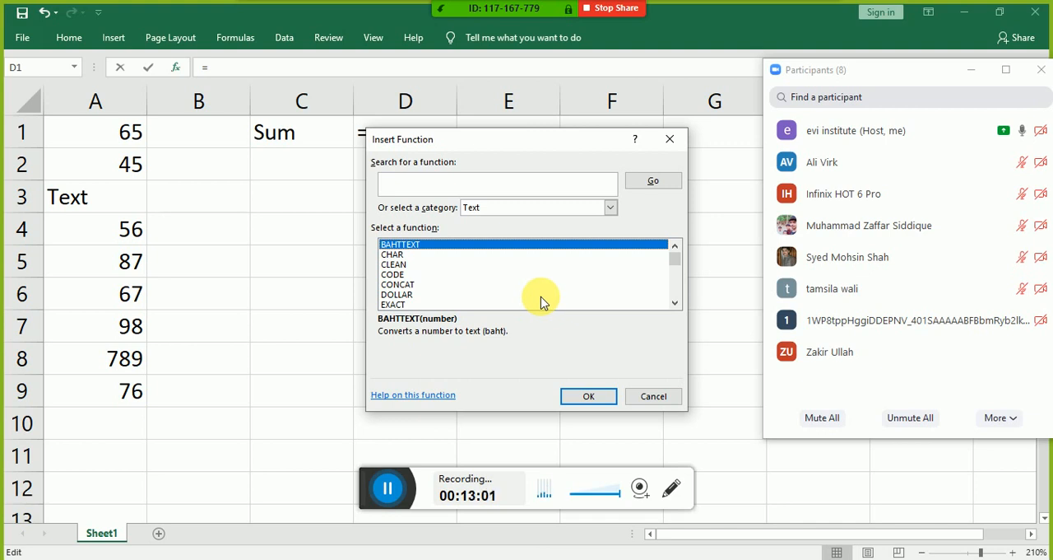
pyautogui.scroll(-3, 541, 302)
pyautogui.scroll(-4, 542, 302)
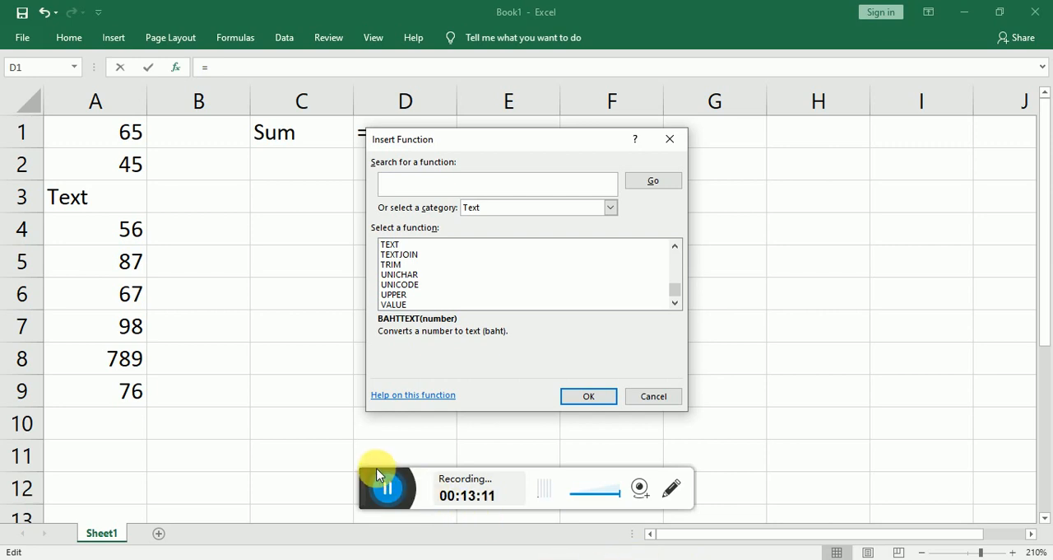
pyautogui.click(389, 491)
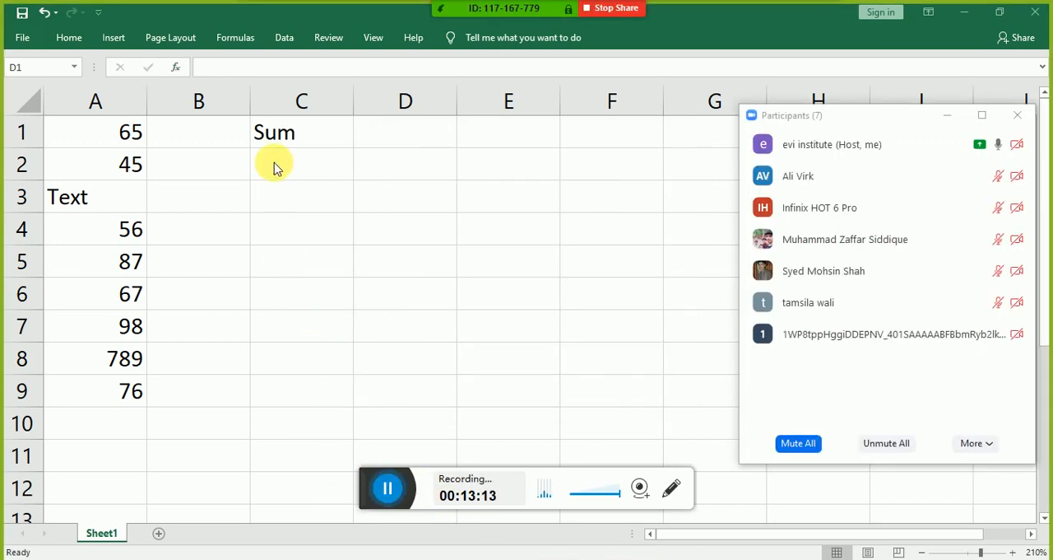
# Step: Open the Insert Function dialog for cell D1 and move it clear of the cell
pyautogui.click(409, 141)
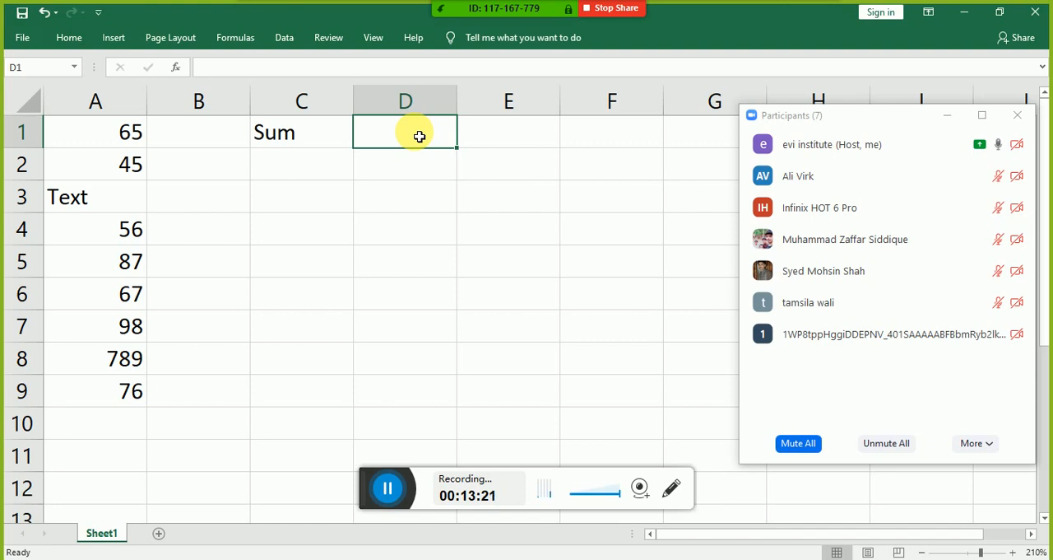
pyautogui.hotkey('shift', 'F3')
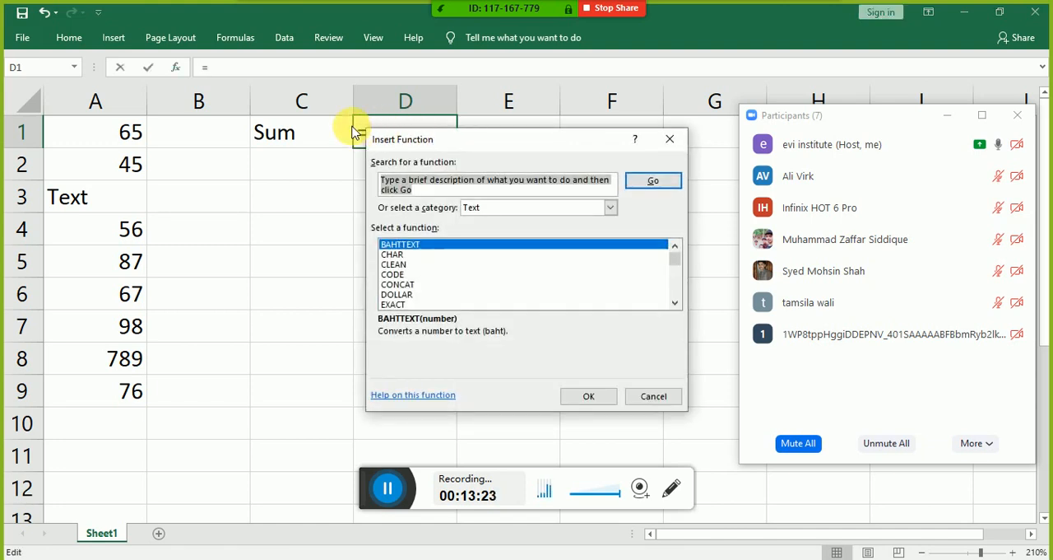
pyautogui.press('Escape')
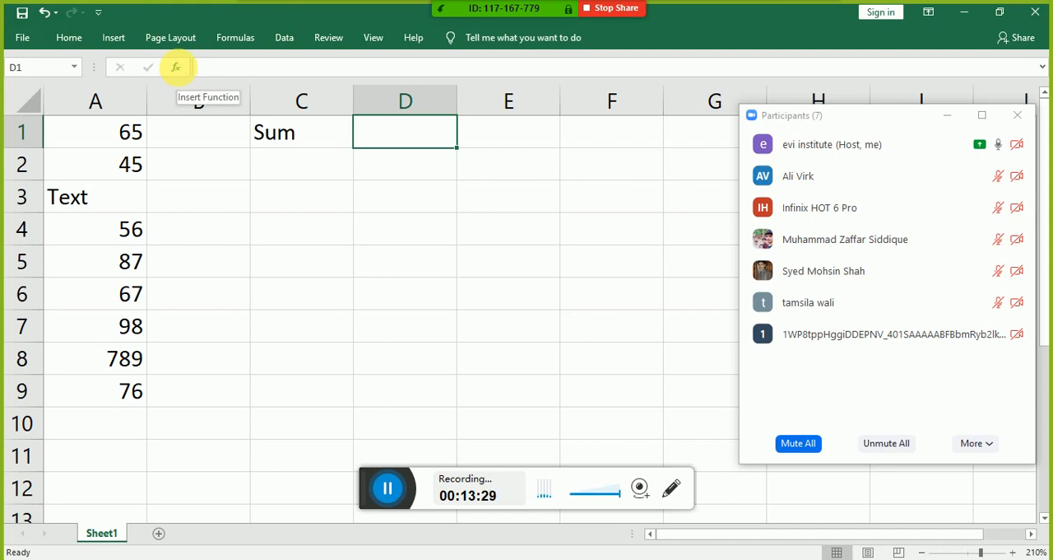
pyautogui.click(179, 72)
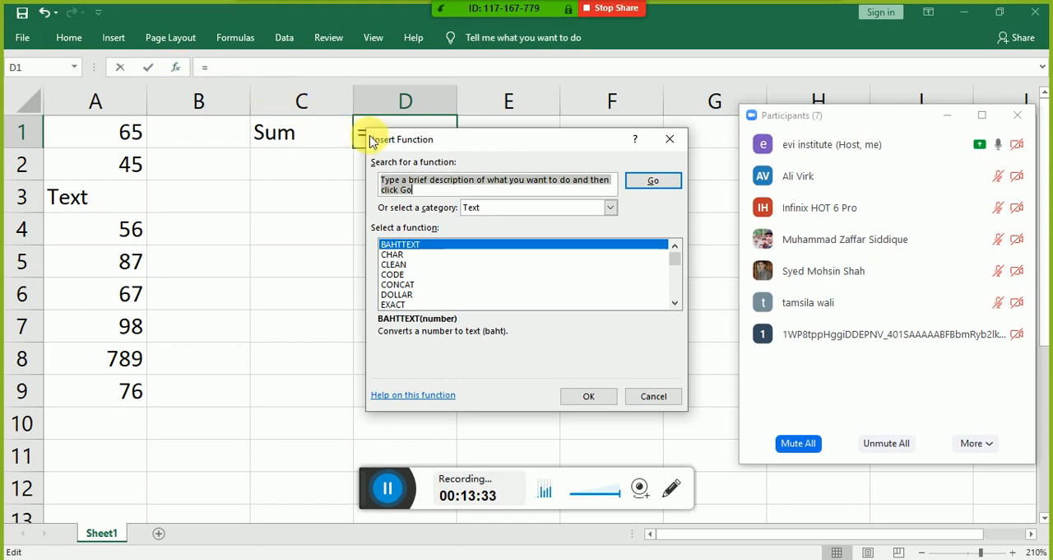
pyautogui.moveTo(384, 149); pyautogui.dragTo(323, 173)
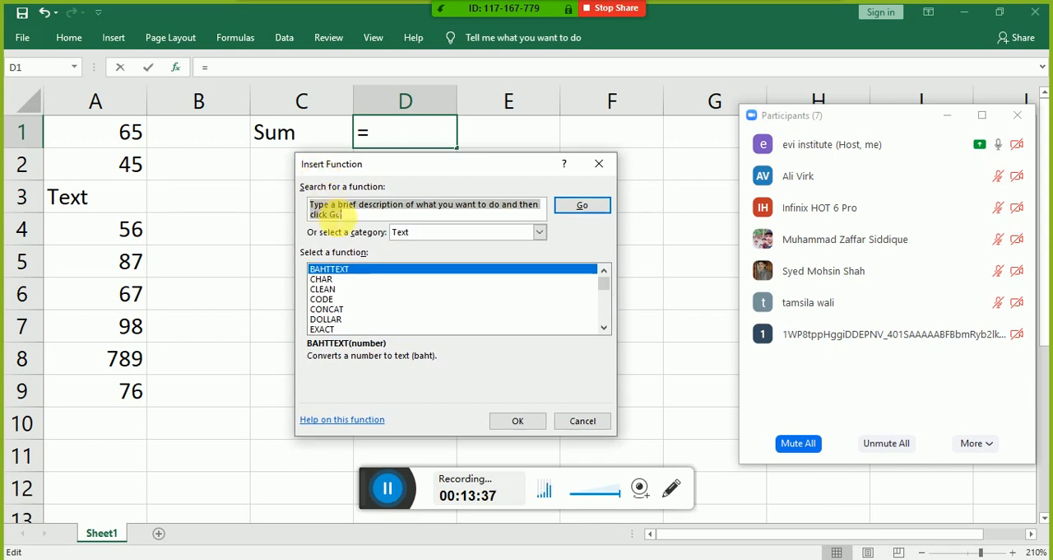
# Step: Compare the function lists of the All and Math & Trig categories, leaving Math & Trig selected
pyautogui.click(433, 234)
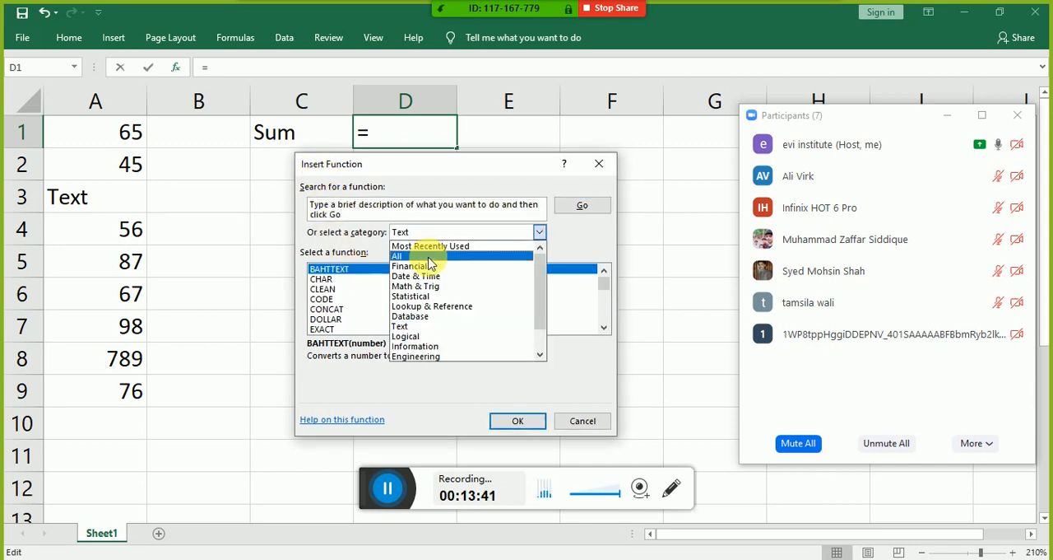
pyautogui.click(428, 257)
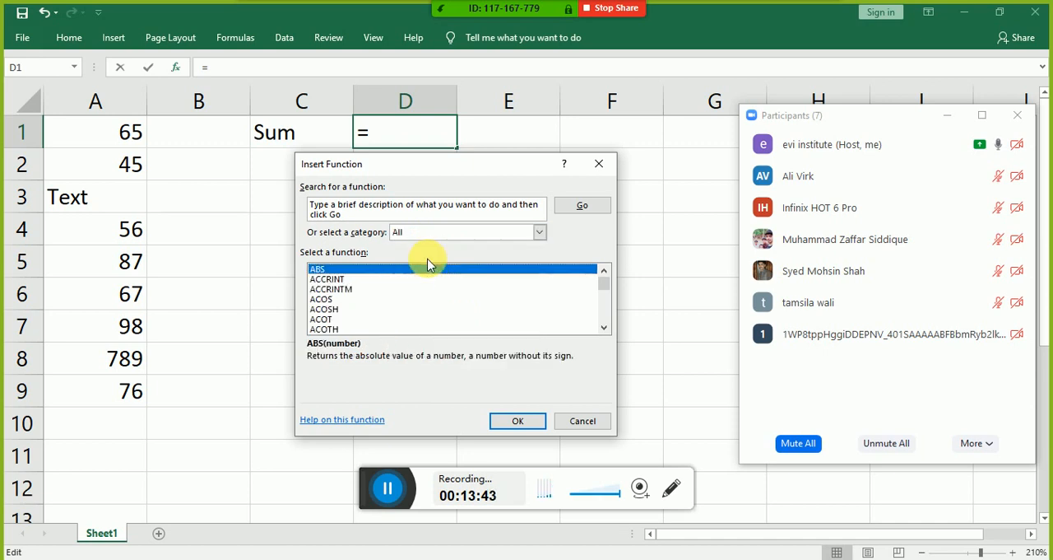
pyautogui.moveTo(601, 287)
pyautogui.mouseDown()
pyautogui.moveTo(604, 311)
pyautogui.moveTo(594, 310)
pyautogui.moveTo(603, 278)
pyautogui.mouseUp()
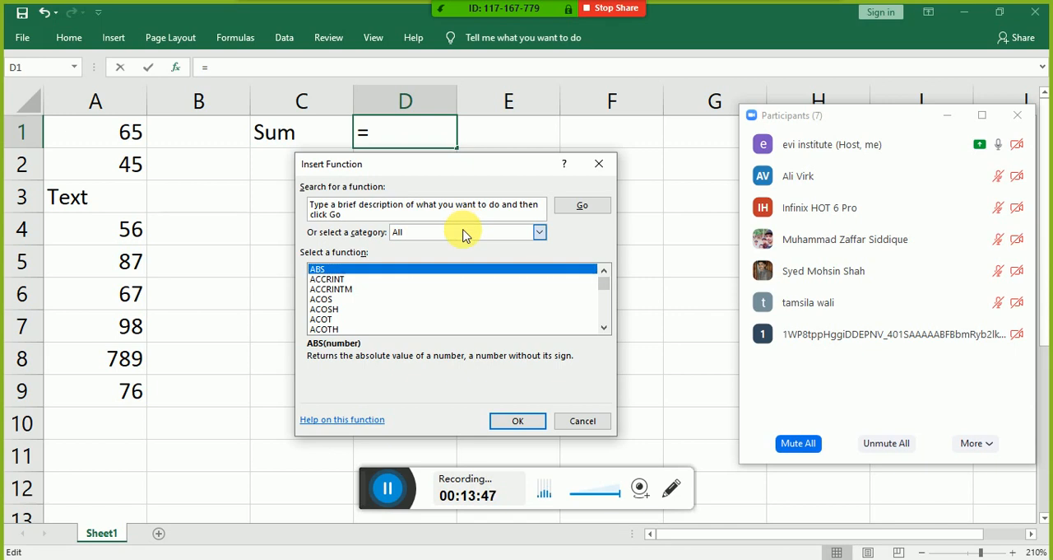
pyautogui.click(466, 231)
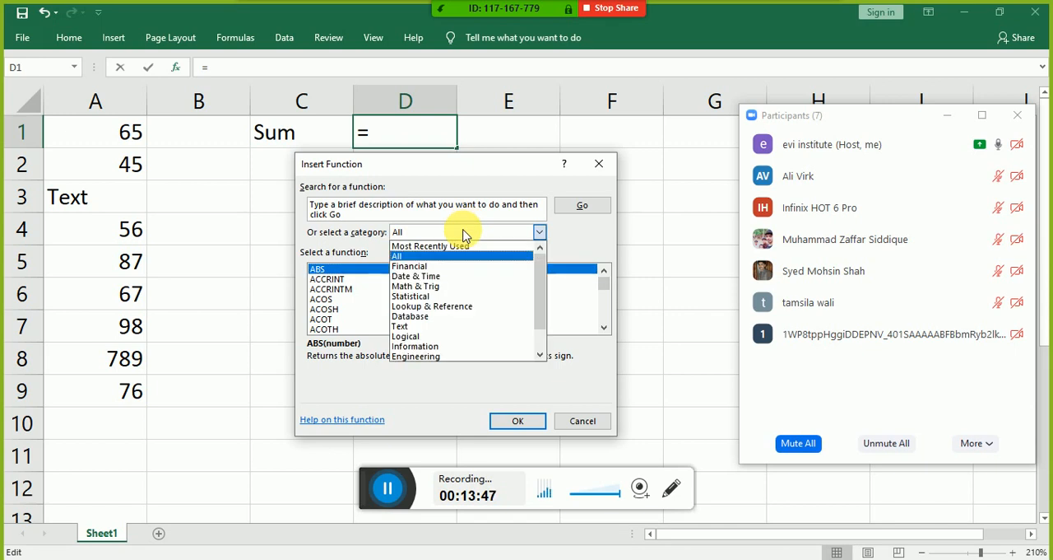
pyautogui.click(448, 287)
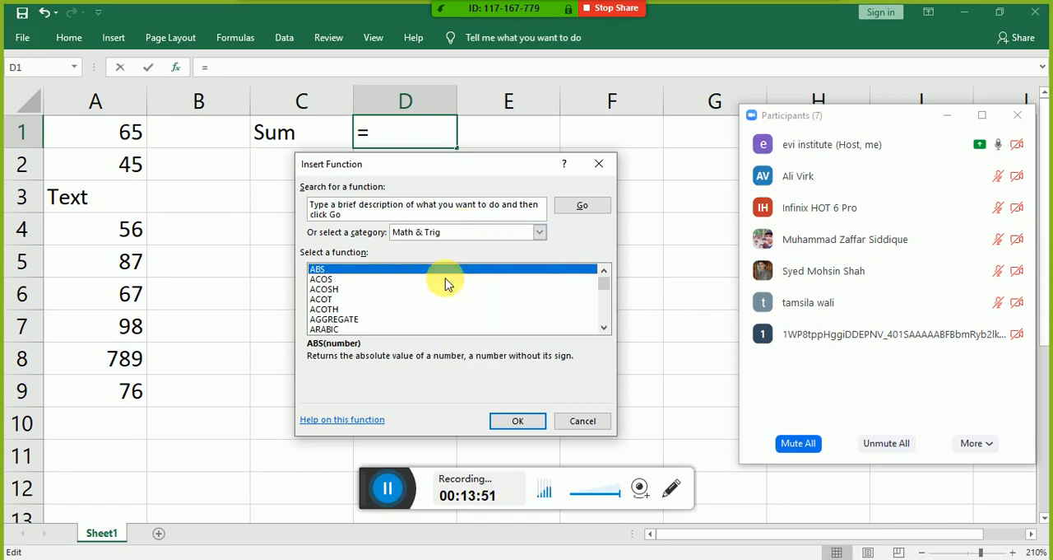
pyautogui.click(437, 231)
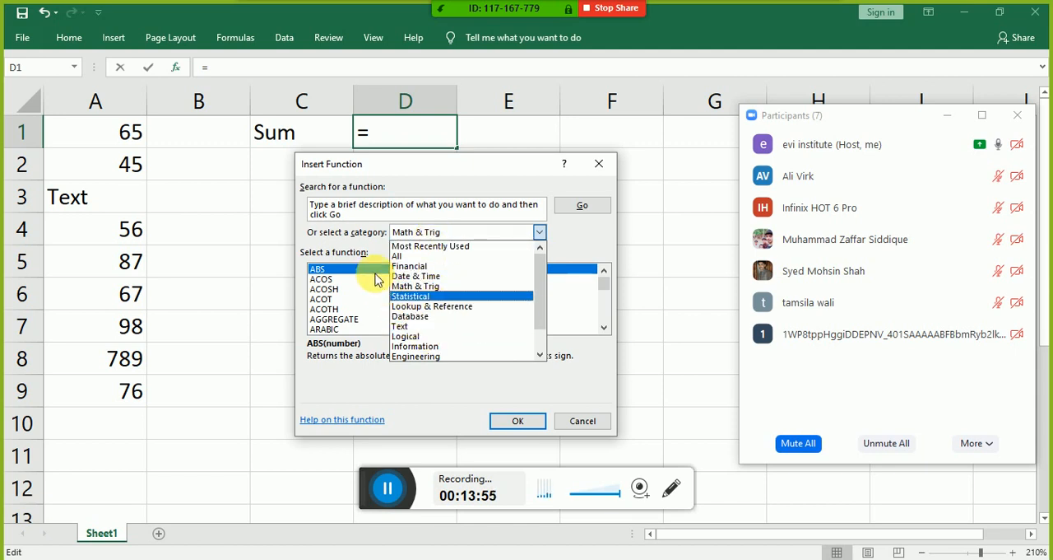
pyautogui.click(350, 236)
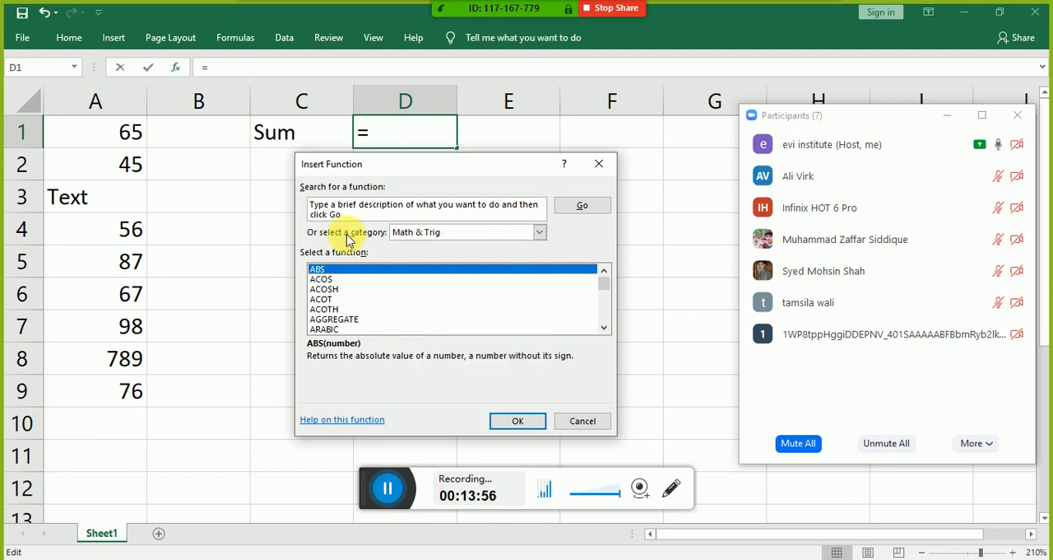
pyautogui.click(510, 243)
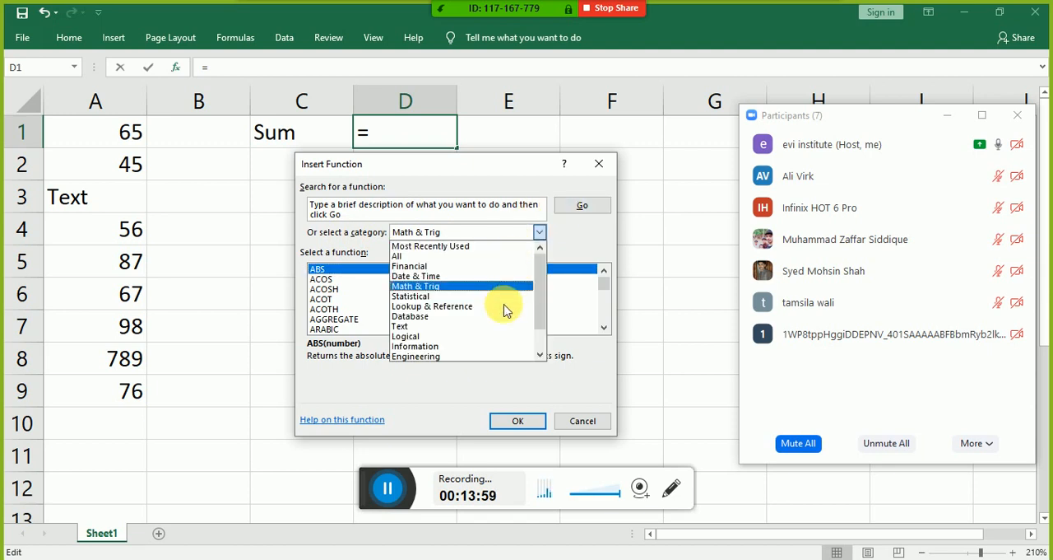
pyautogui.click(576, 256)
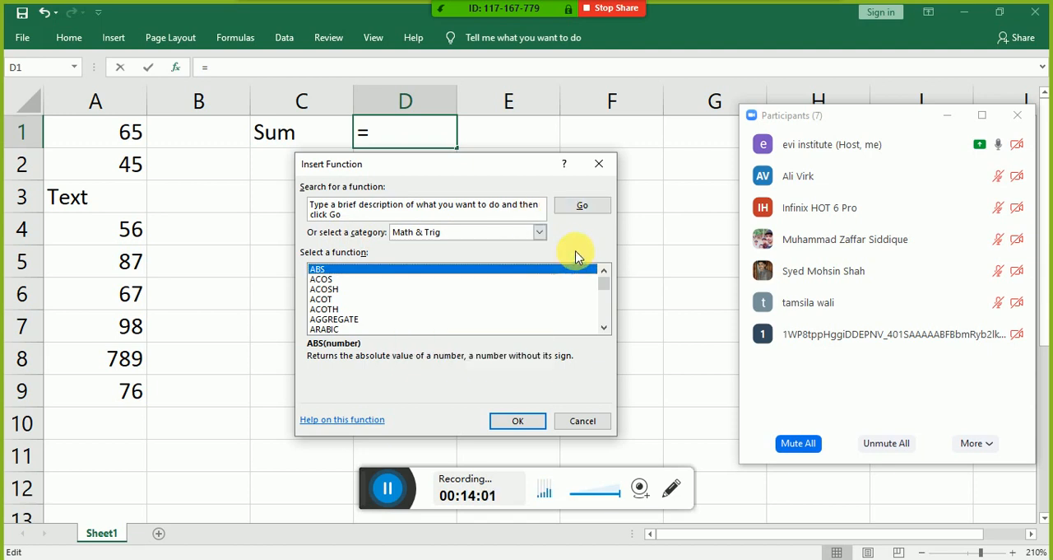
# Step: Clear the function search text and search for a function with the term "add"
pyautogui.click(581, 208)
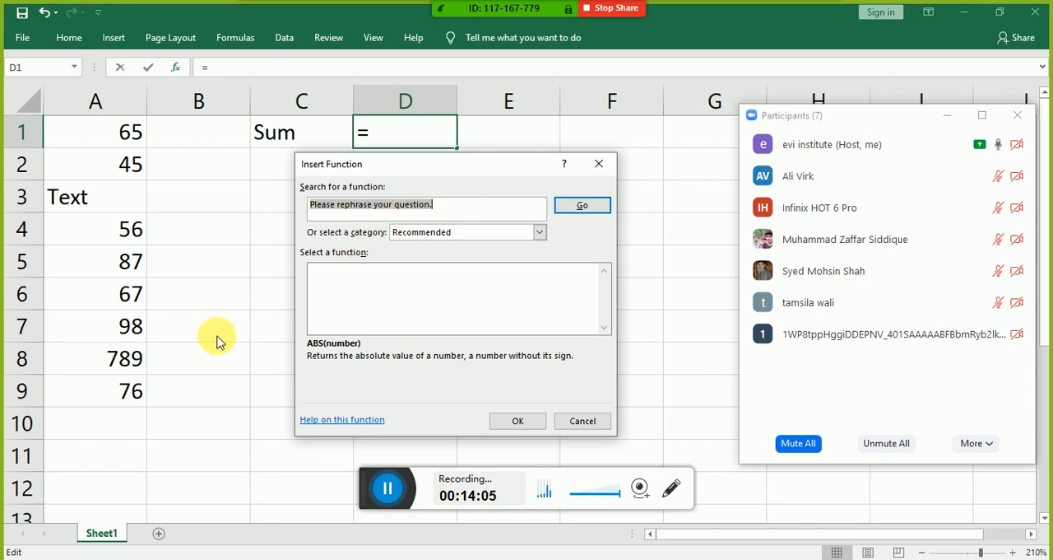
pyautogui.press('BackSpace')
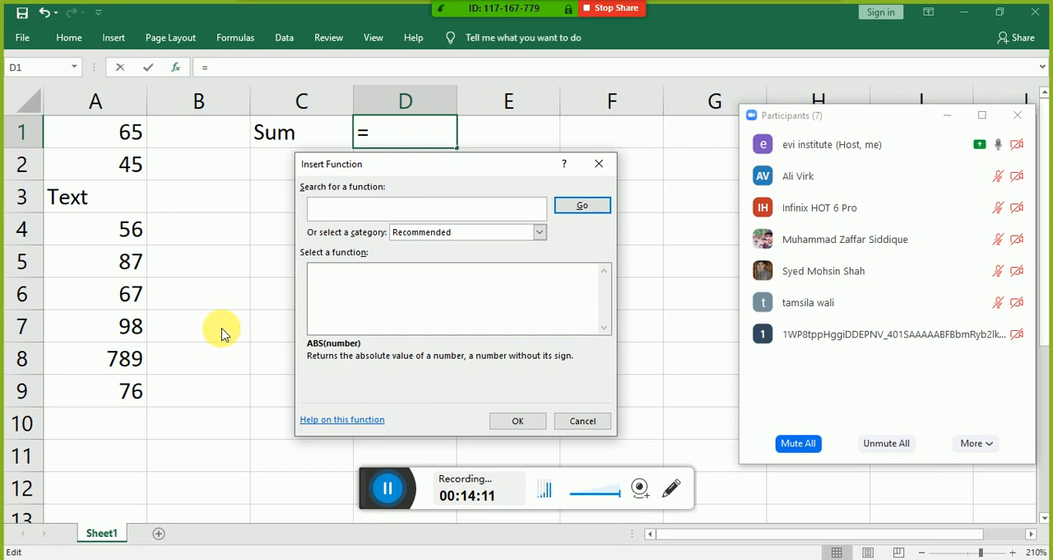
pyautogui.write('add')
pyautogui.press('Return')
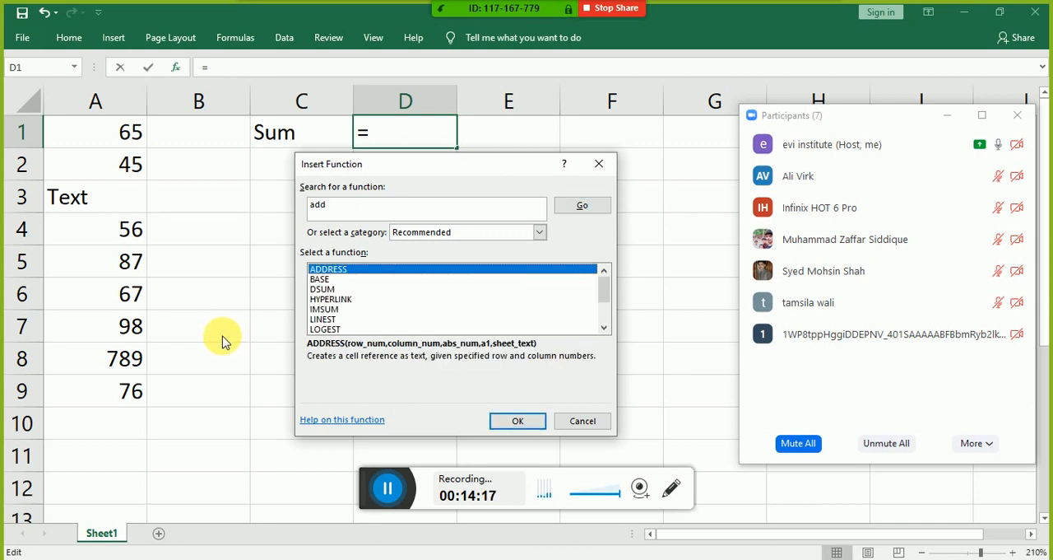
# Step: Go through the recommended functions for "add" and examine their descriptions, including IMSUM and BASE
pyautogui.press('Down')
pyautogui.press('Down')
pyautogui.press('Down')
pyautogui.press('Down')
pyautogui.press('Down')
pyautogui.press('Down')
pyautogui.press('Up')
pyautogui.press('Up')
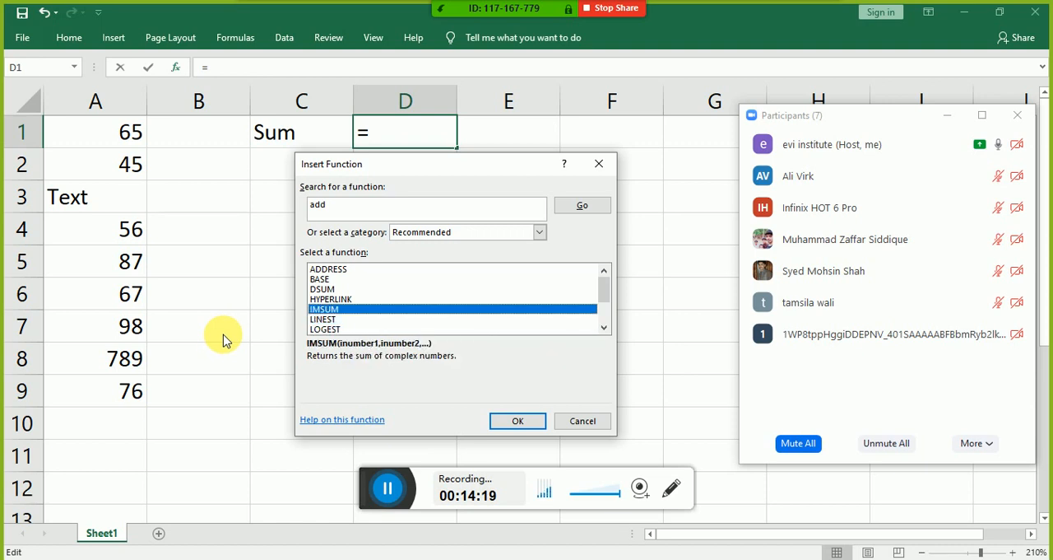
pyautogui.press('Up')
pyautogui.press('Up')
pyautogui.press('Up')
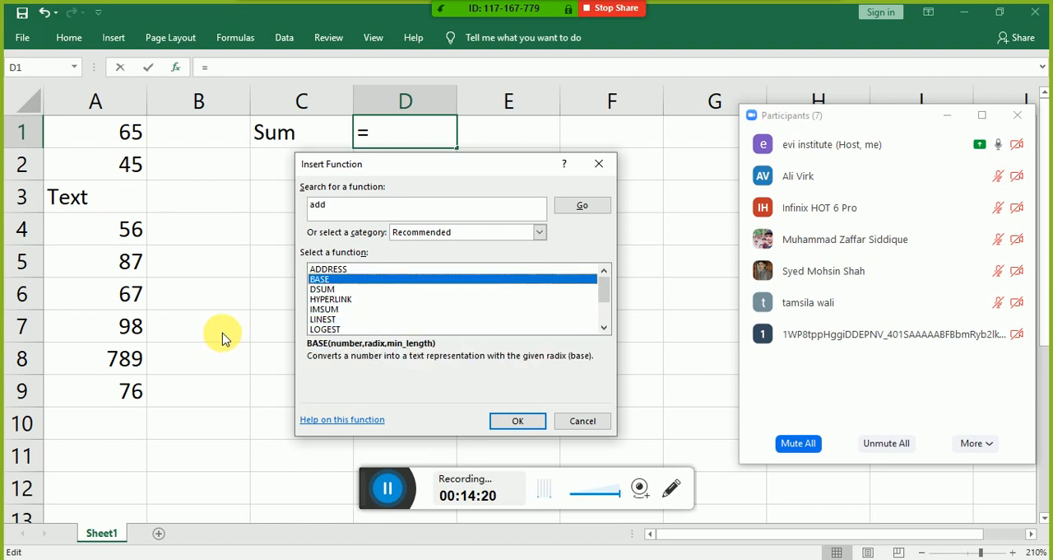
# Step: Search for "sum" and check the descriptions of the results from SUMIF and SUMIFS through SUMX2MY2
pyautogui.click(345, 212)
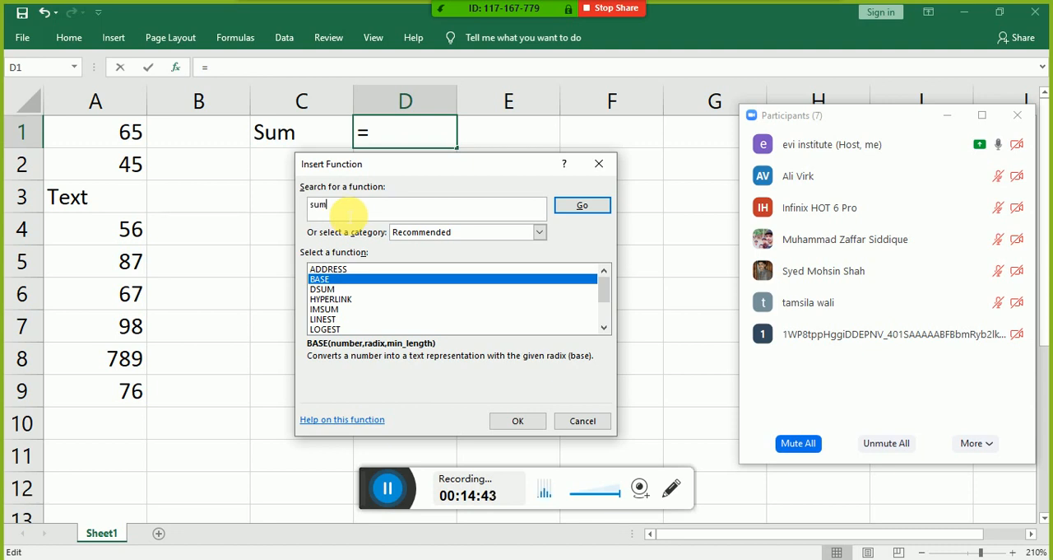
pyautogui.press('Return')
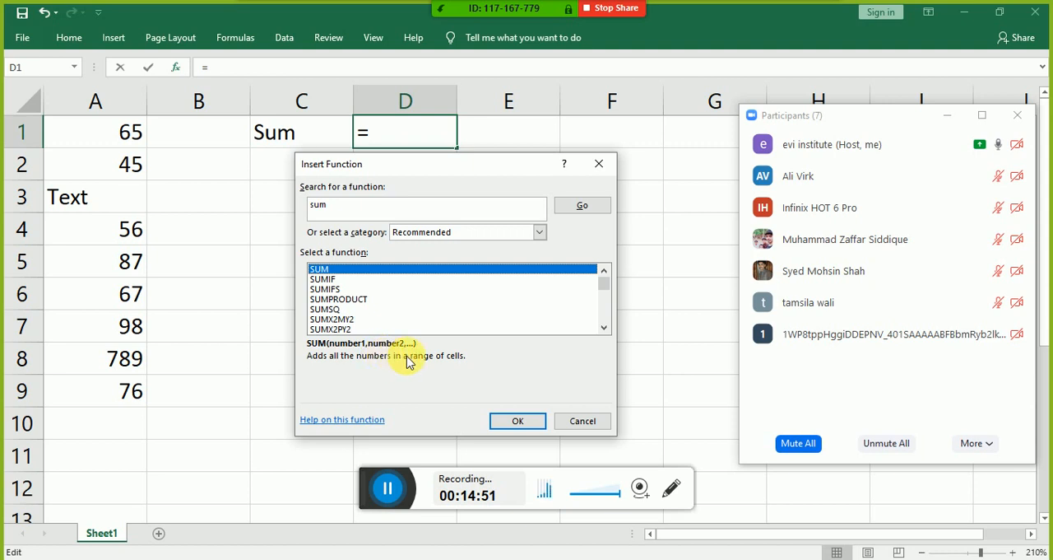
pyautogui.click(334, 279)
pyautogui.click(339, 289)
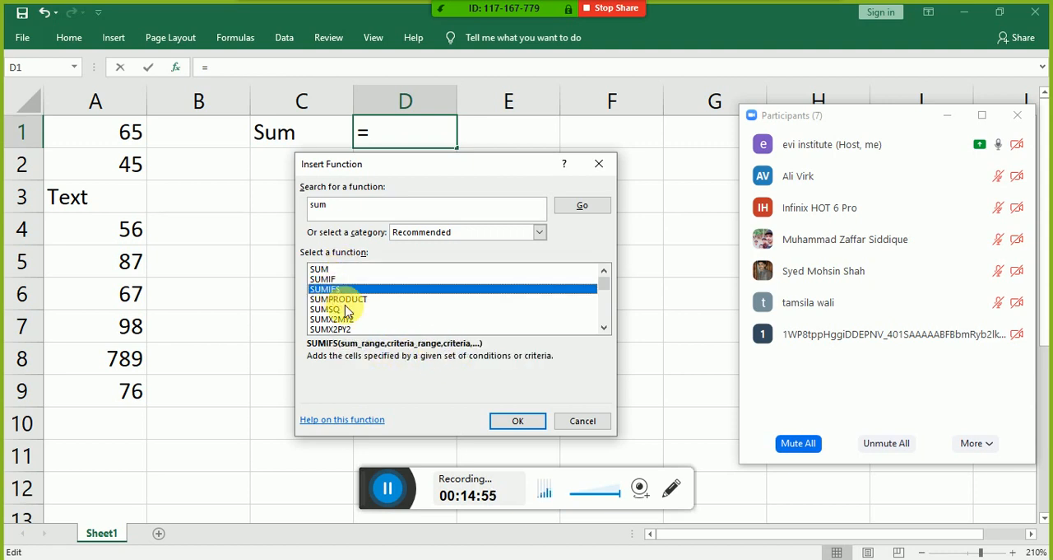
pyautogui.click(341, 299)
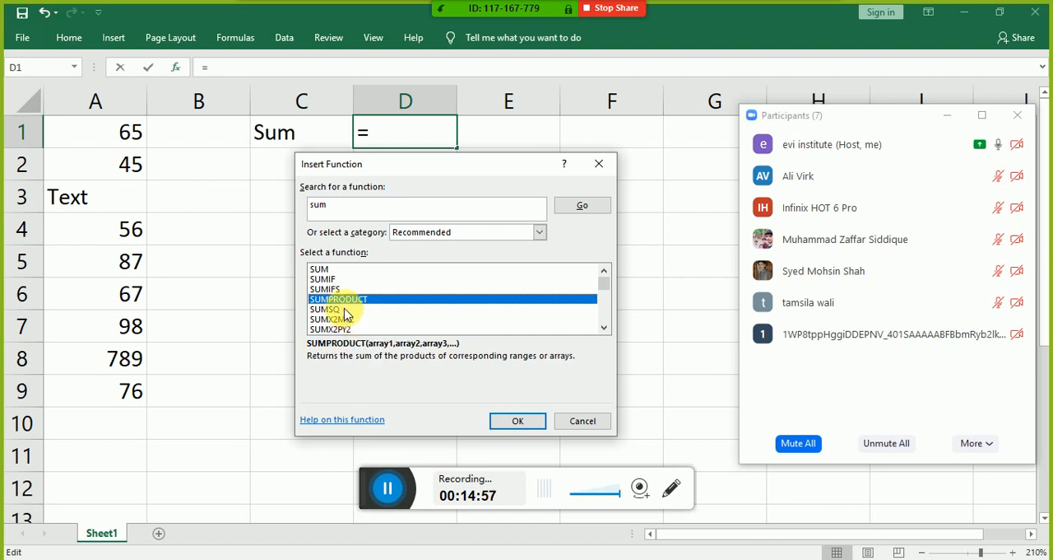
pyautogui.click(346, 309)
pyautogui.click(356, 321)
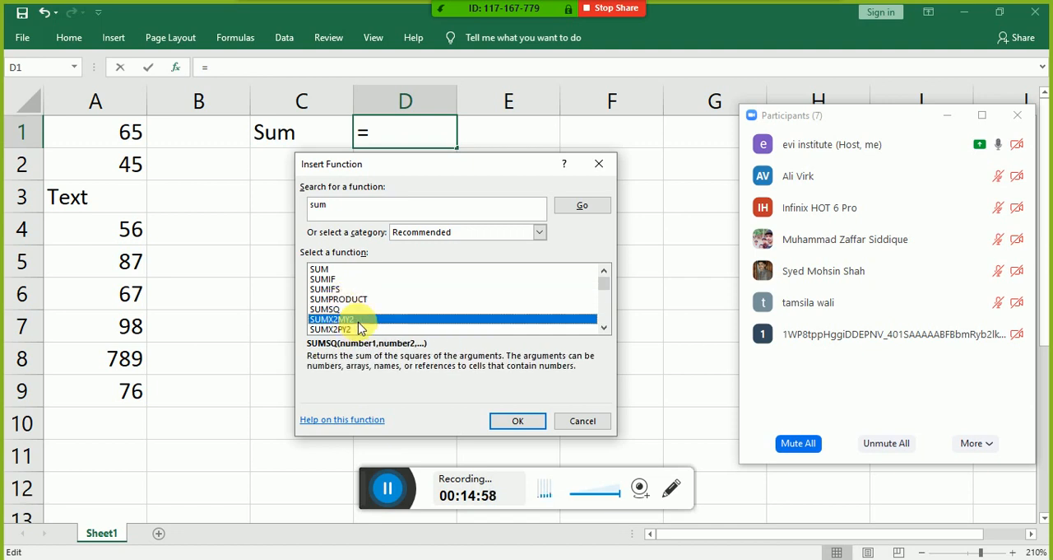
# Step: Find SUBTOTAL further down the "sum" results and open its arguments for cell D1 with F7 as Function_num
pyautogui.click(604, 328)
pyautogui.click(604, 329)
pyautogui.click(604, 328)
pyautogui.click(604, 329)
pyautogui.click(604, 328)
pyautogui.click(604, 328)
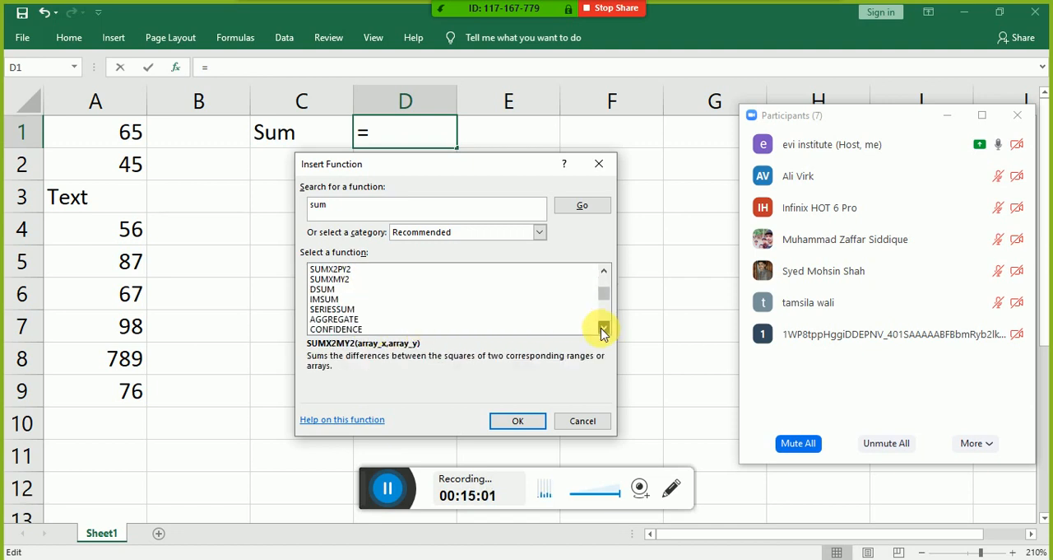
pyautogui.click(604, 329)
pyautogui.click(604, 328)
pyautogui.click(604, 327)
pyautogui.click(604, 327)
pyautogui.click(604, 327)
pyautogui.click(604, 327)
pyautogui.click(603, 327)
pyautogui.click(603, 328)
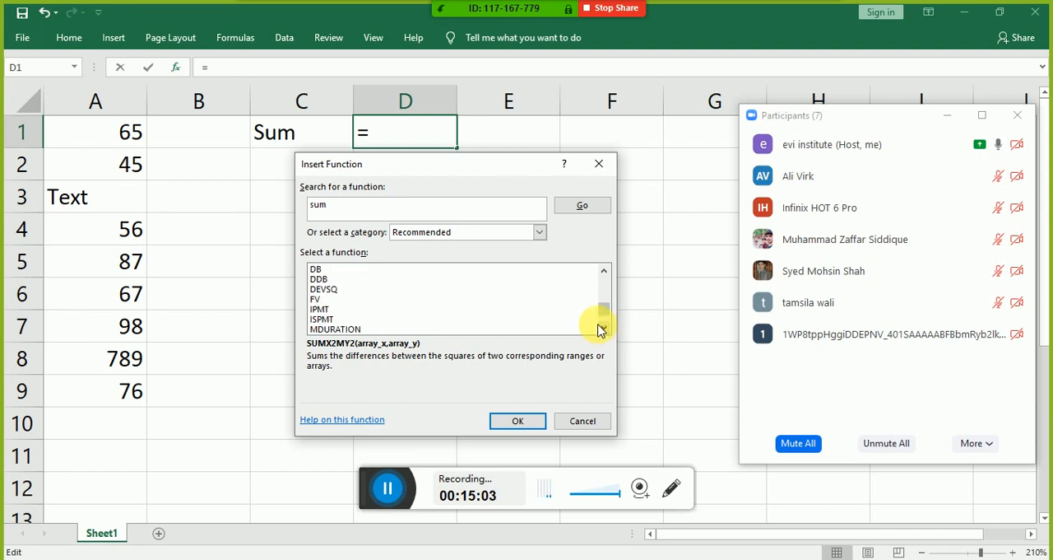
pyautogui.click(601, 326)
pyautogui.click(597, 326)
pyautogui.click(598, 327)
pyautogui.click(599, 327)
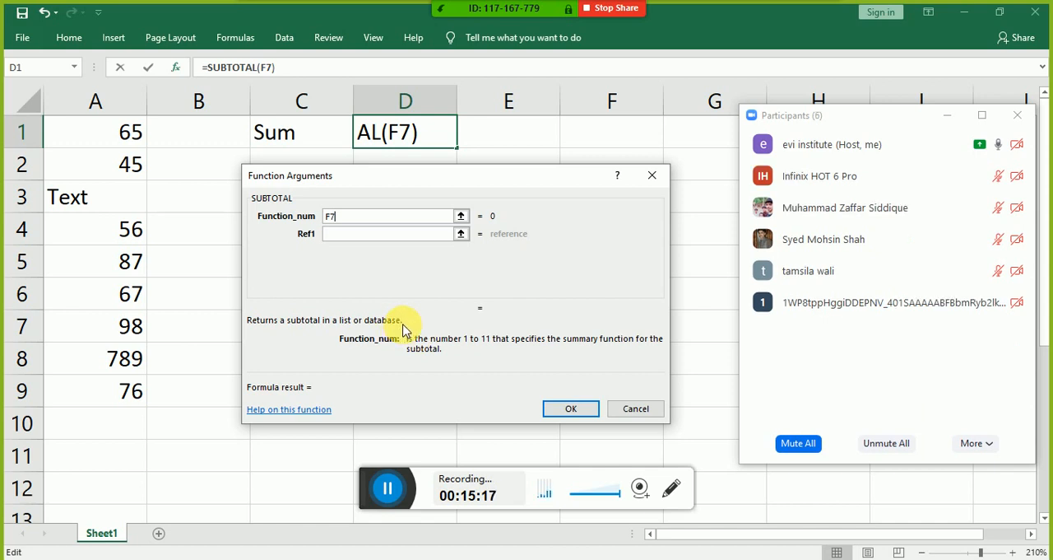
# Step: Open the online help page for the SUBTOTAL function in the browser
pyautogui.click(311, 415)
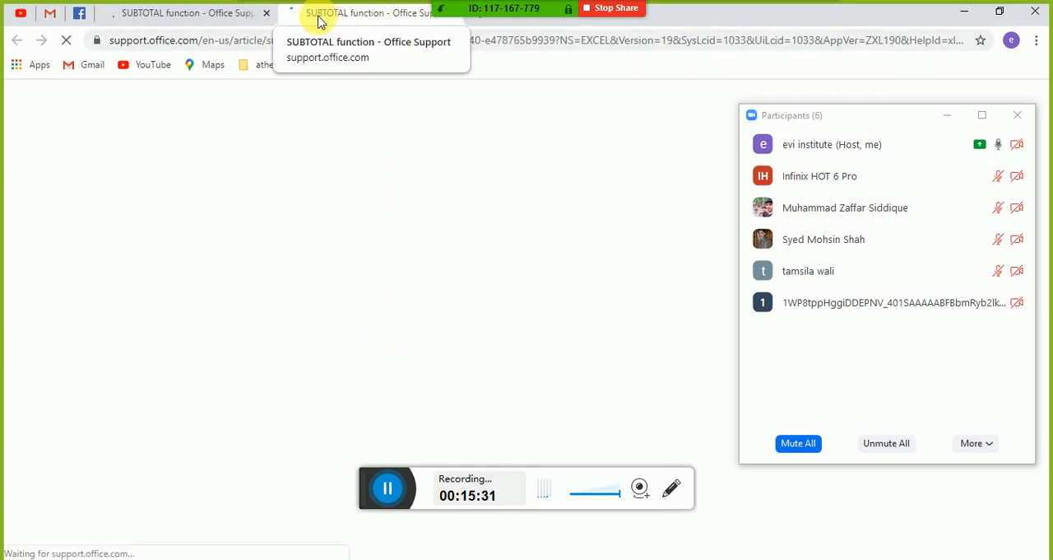
# Step: Close the duplicate help tab and read the SUBTOTAL article's description, syntax and Function_num table
pyautogui.click(267, 15)
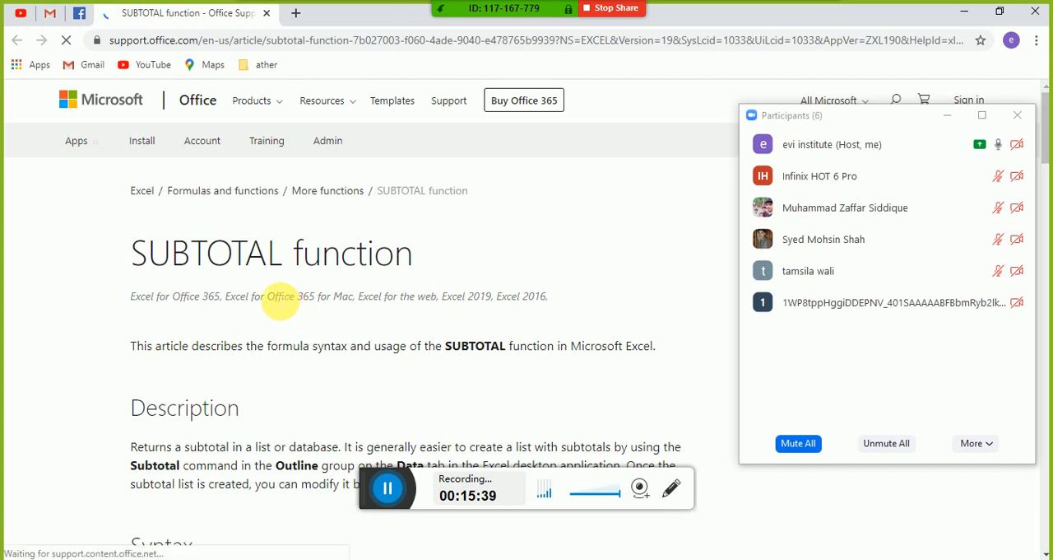
pyautogui.scroll(-1, 277, 300)
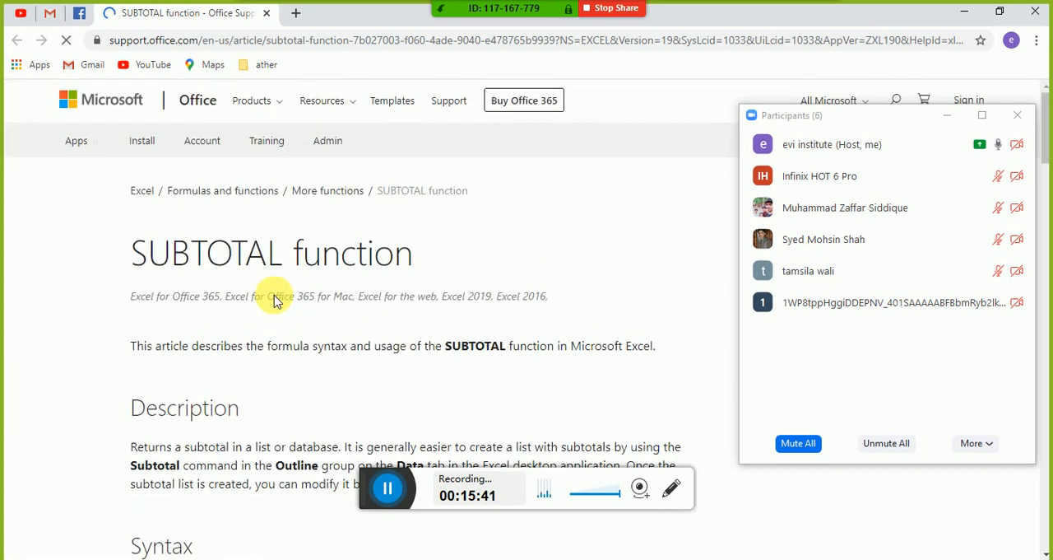
pyautogui.scroll(-2, 277, 300)
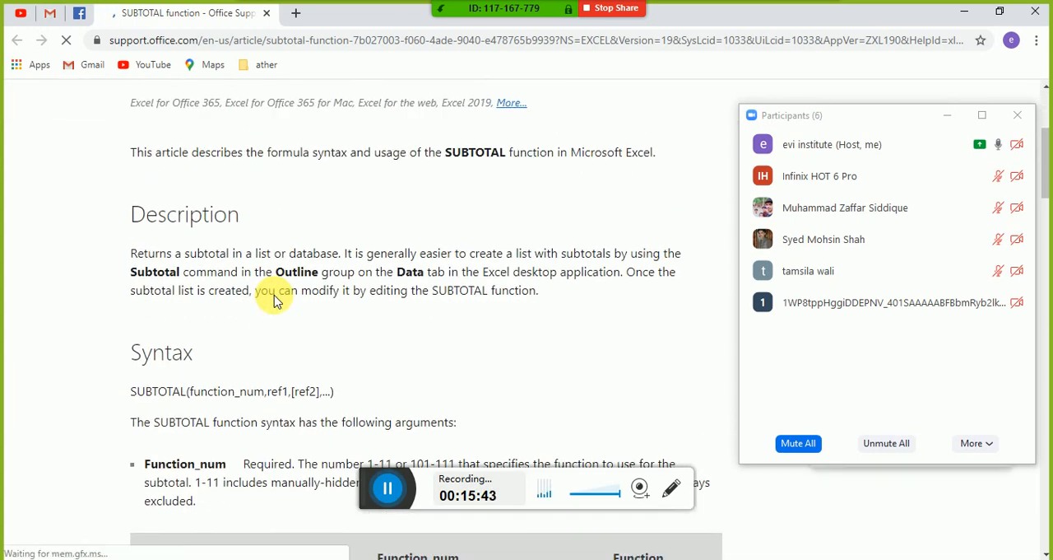
pyautogui.scroll(-1, 274, 300)
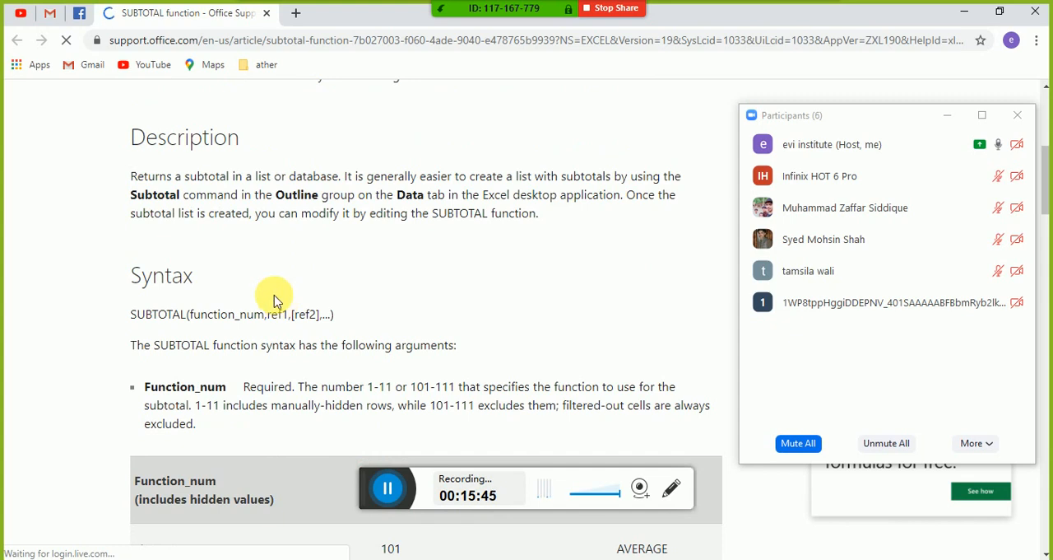
pyautogui.scroll(-2, 275, 301)
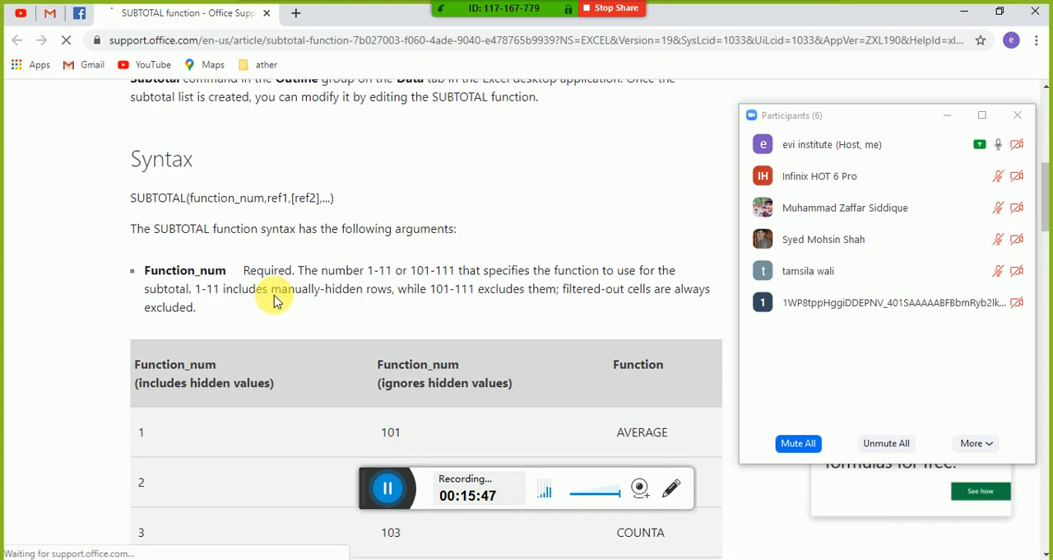
pyautogui.scroll(-1, 275, 300)
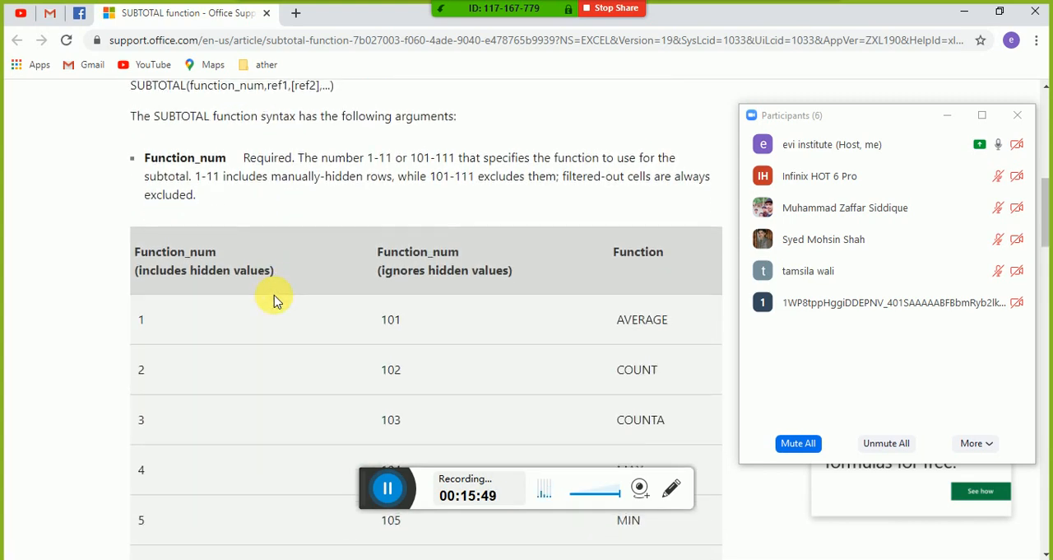
pyautogui.scroll(-2, 275, 300)
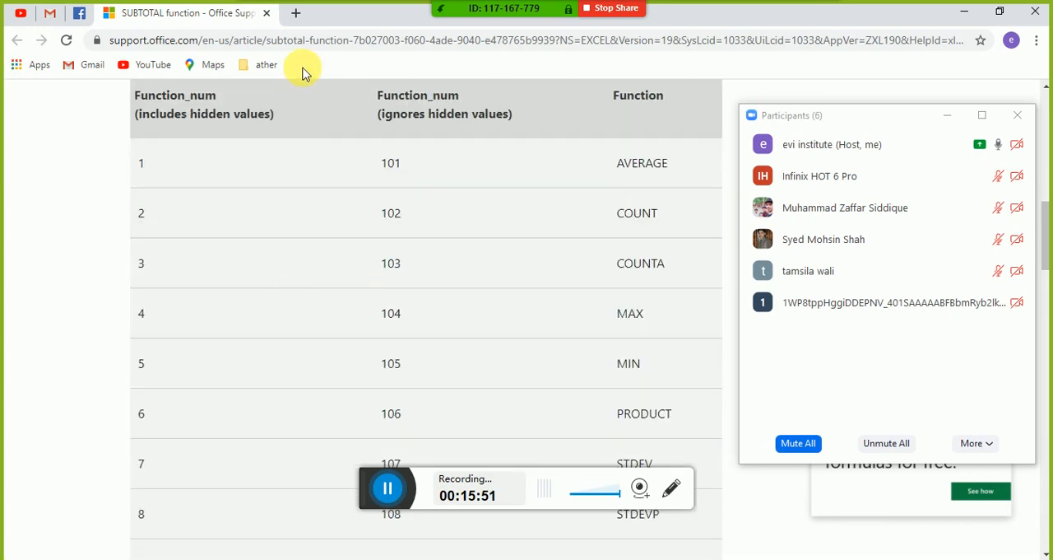
# Step: Close the SUBTOTAL help page, return to the Excel workbook and cancel the SUBTOTAL arguments for cell D1
pyautogui.click(265, 16)
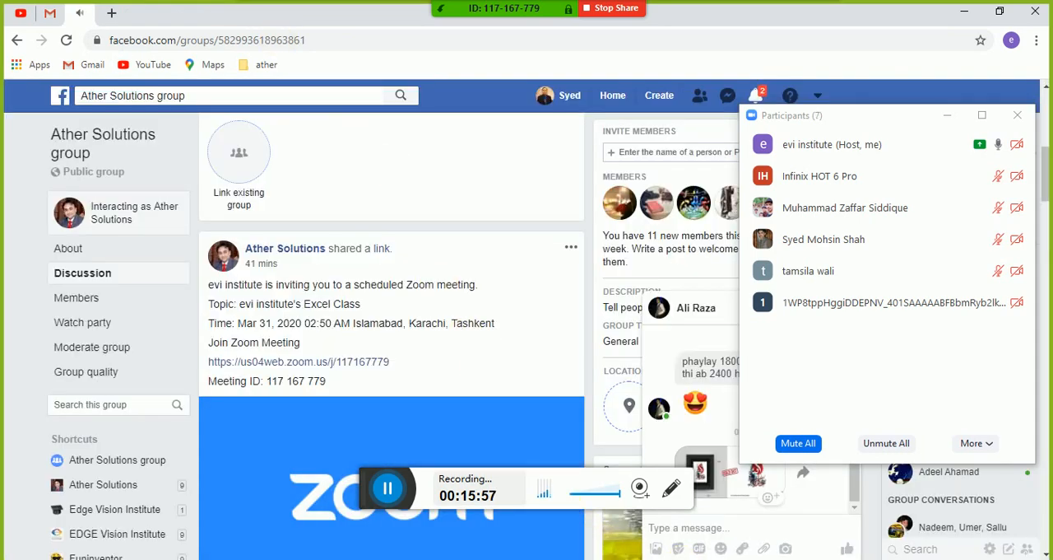
pyautogui.moveTo(738, 553)
pyautogui.click(738, 525)
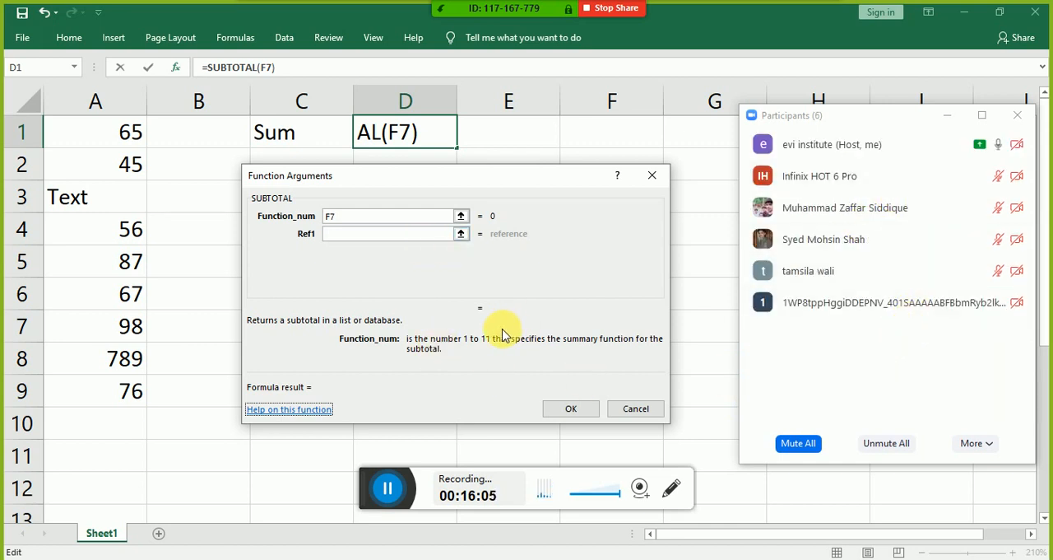
pyautogui.click(636, 409)
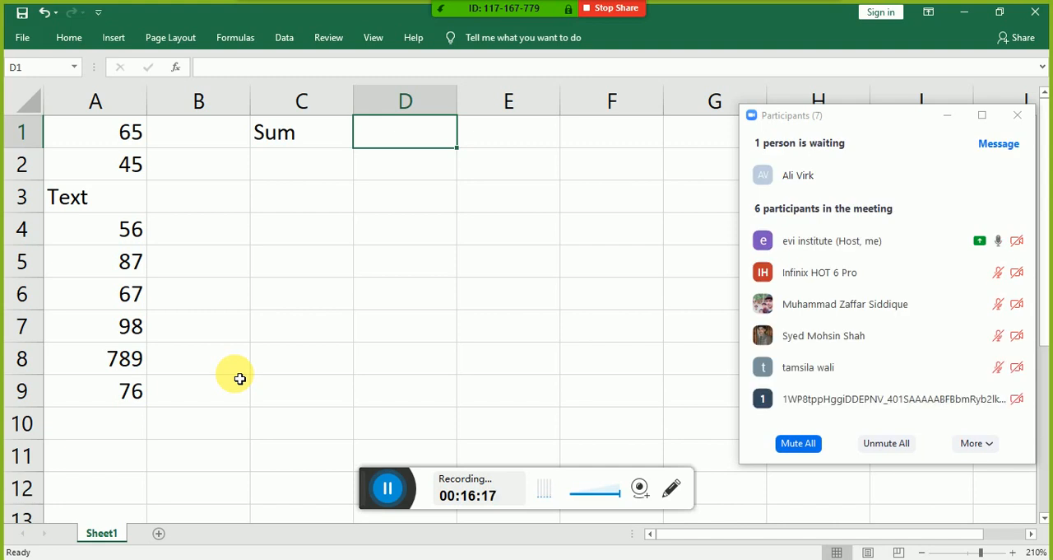
# Step: Start inserting a function in cell D1 and search for "sum"
pyautogui.hotkey('shift', 'F3')
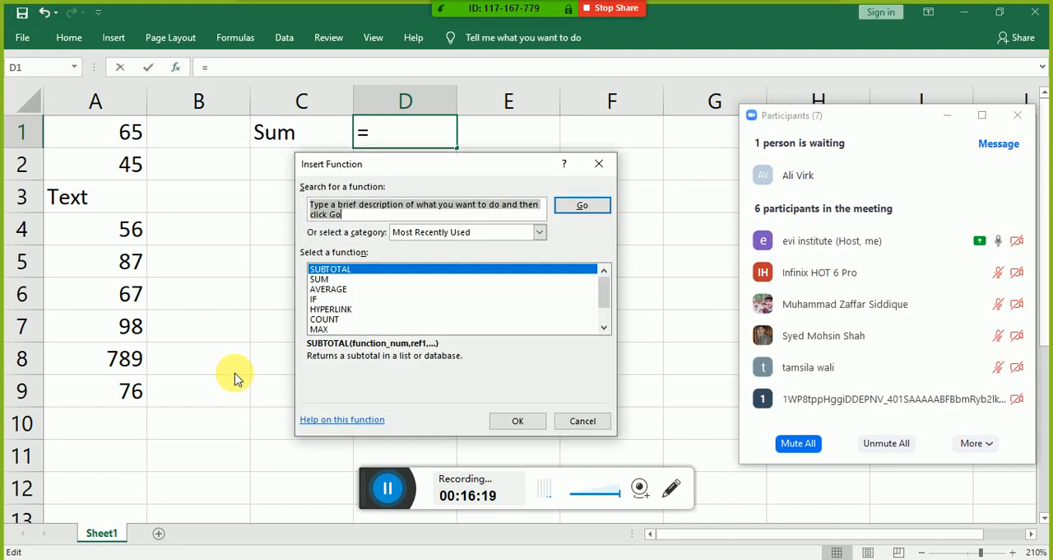
pyautogui.write('sum')
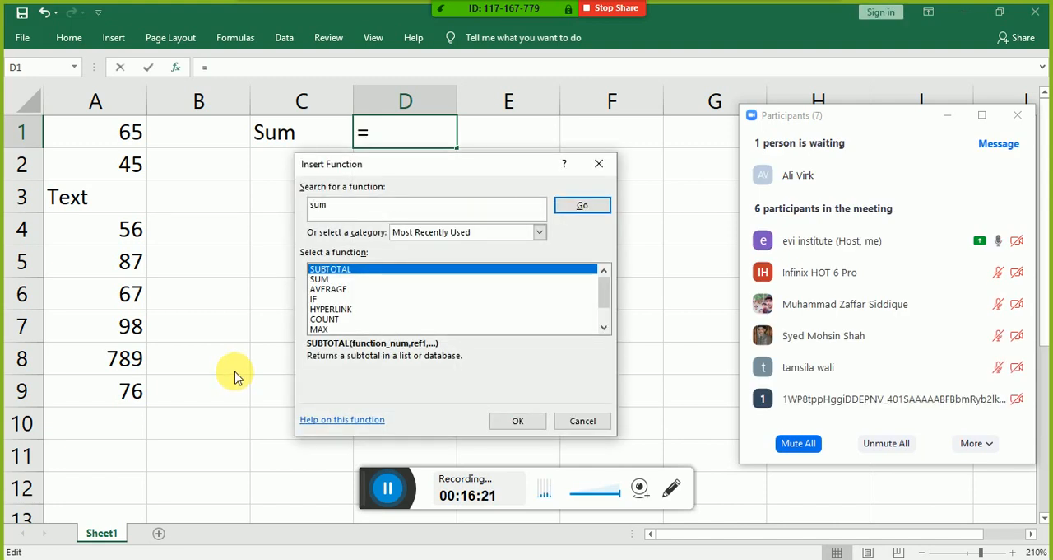
pyautogui.press('Return')
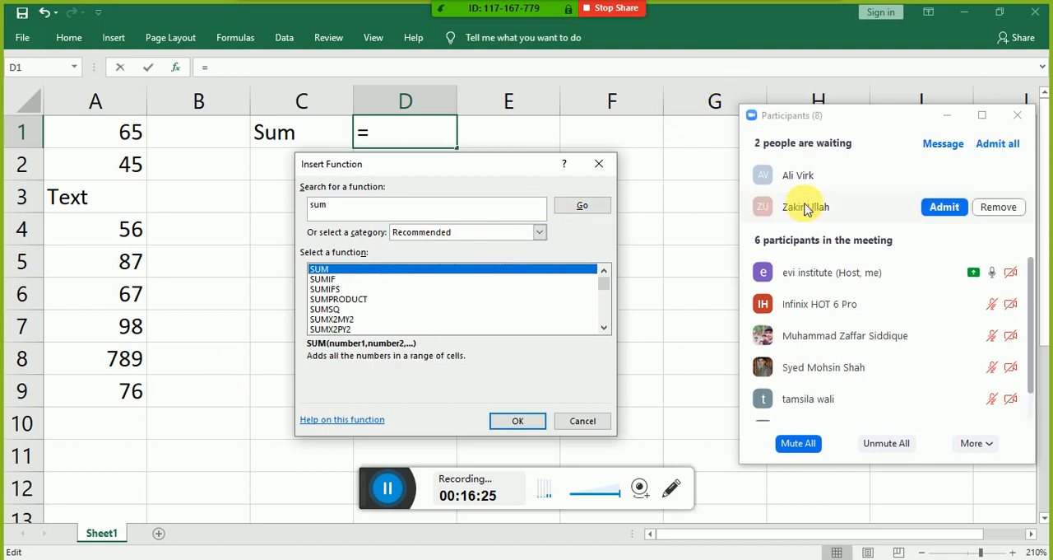
# Step: Admit the two waiting participants to the Zoom meeting
pyautogui.click(933, 208)
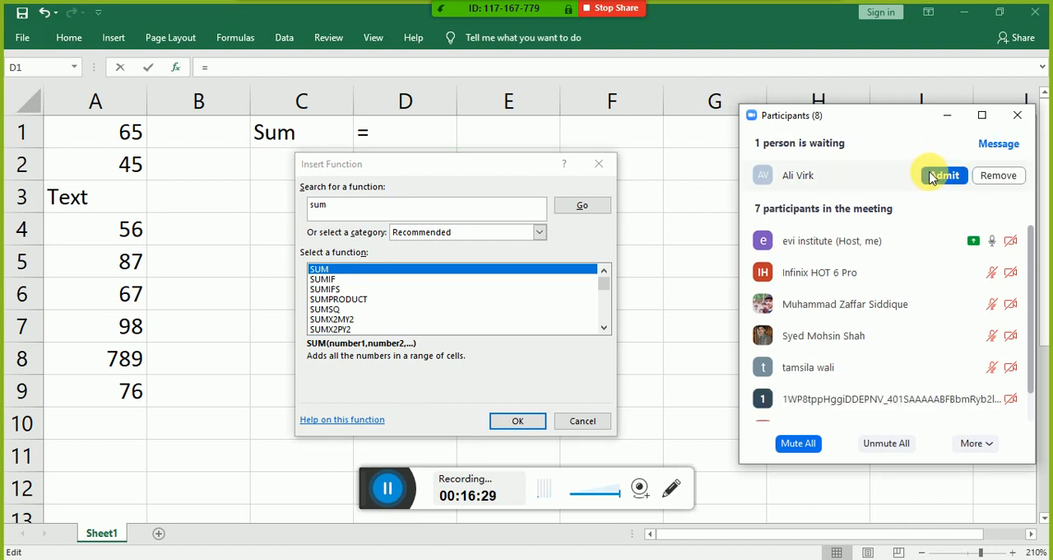
pyautogui.click(932, 178)
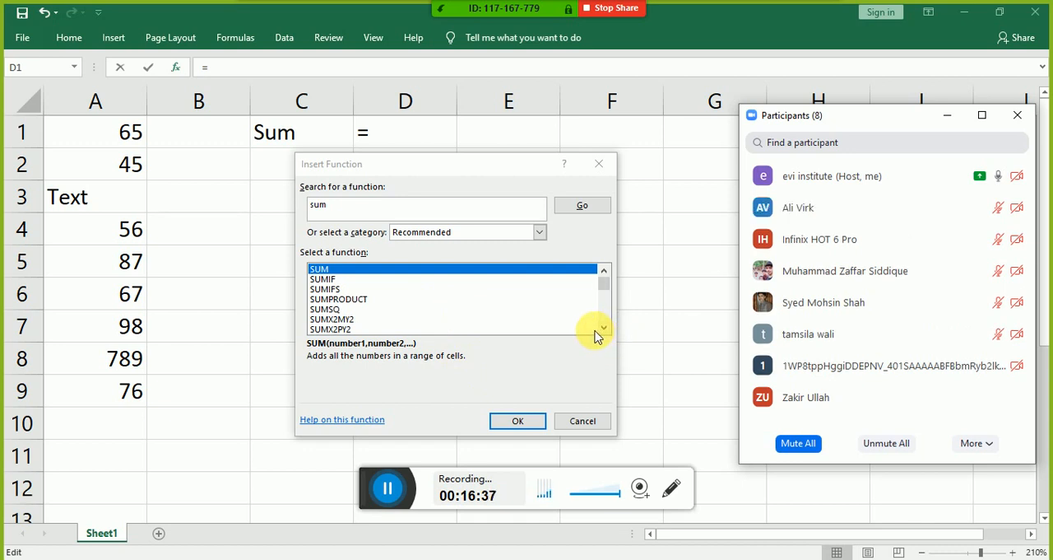
# Step: Look through the available function categories, including the functions in the Web category
pyautogui.click(477, 233)
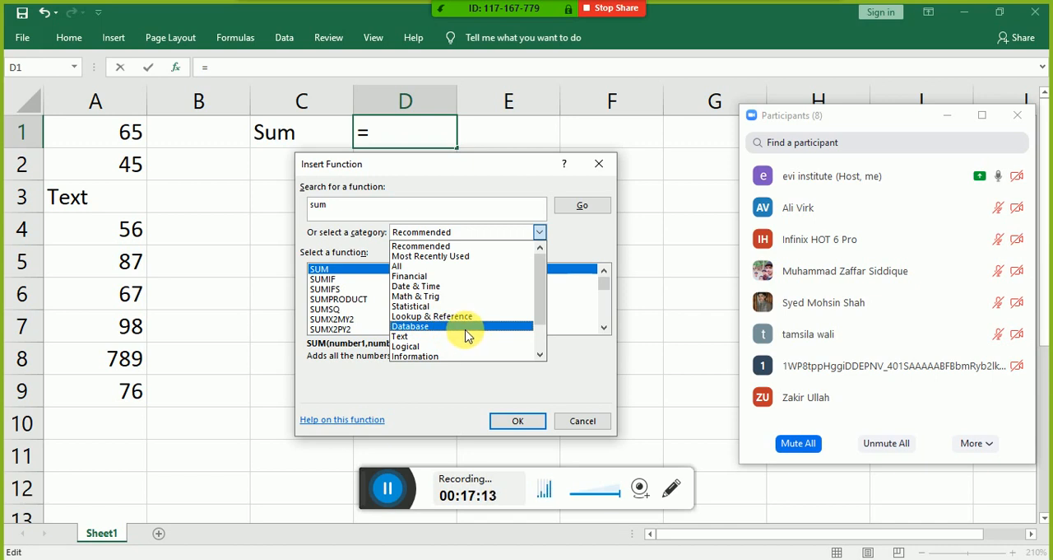
pyautogui.click(540, 354)
pyautogui.click(539, 354)
pyautogui.click(540, 354)
pyautogui.click(539, 354)
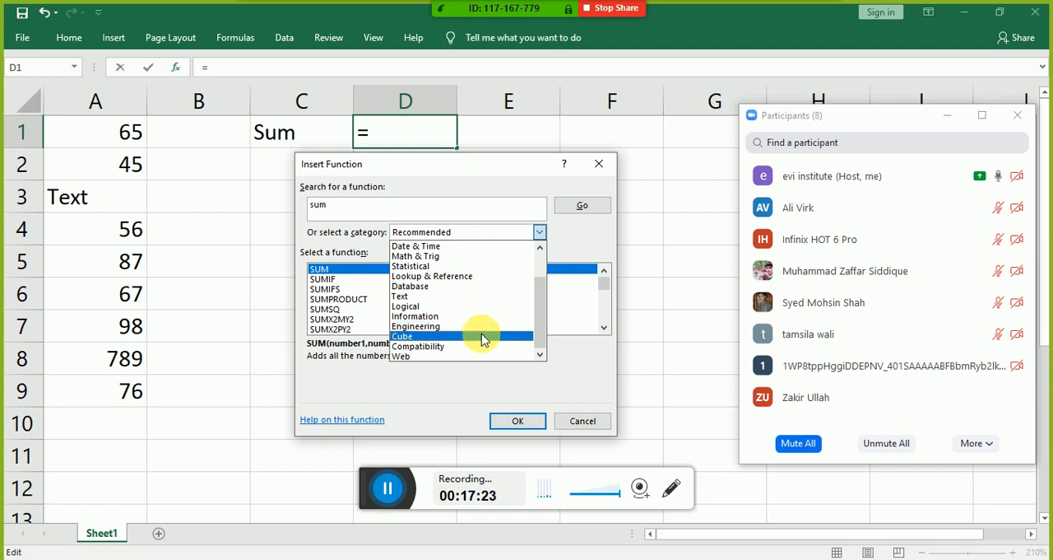
pyautogui.click(532, 356)
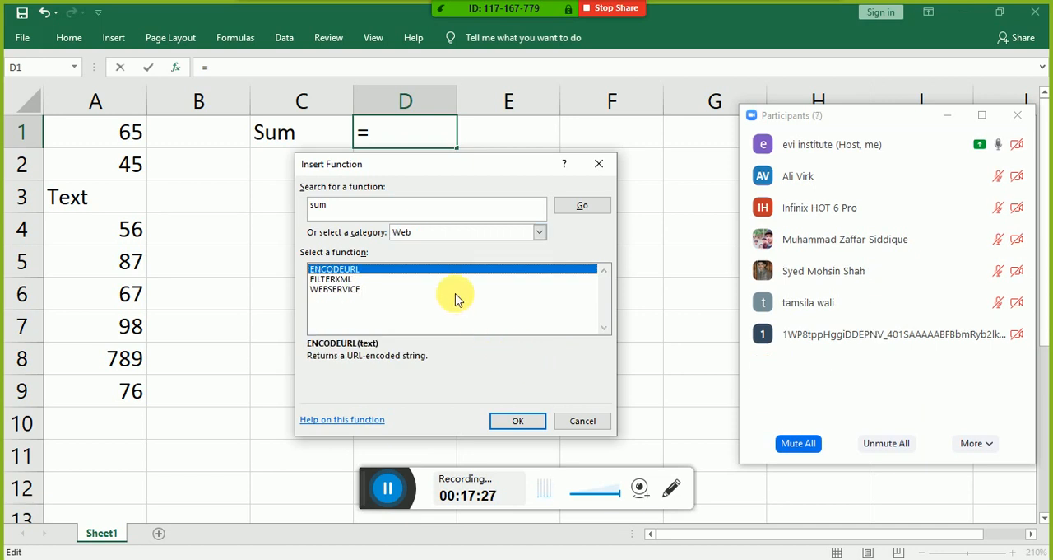
pyautogui.click(413, 211)
pyautogui.click(539, 232)
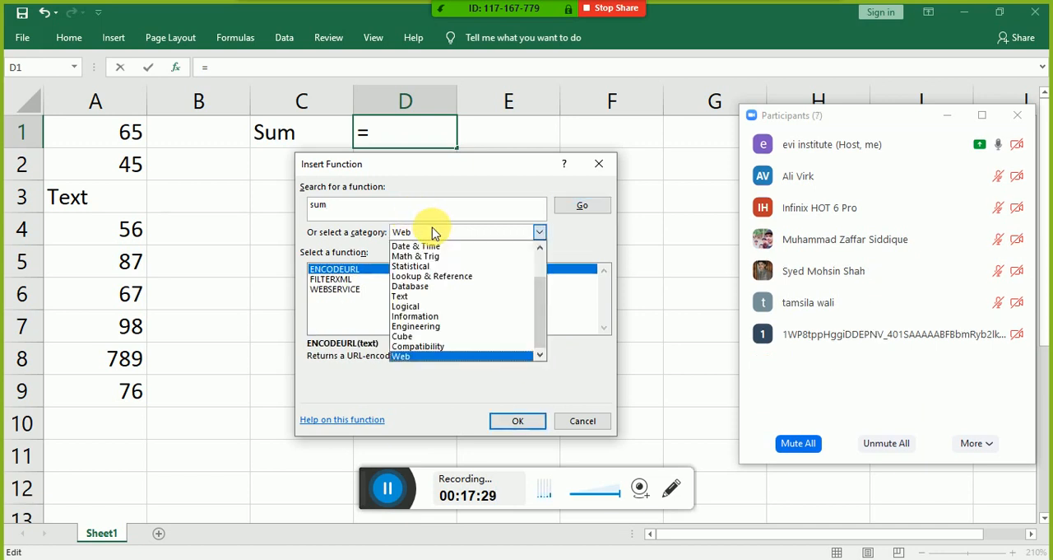
pyautogui.scroll(2, 545, 279)
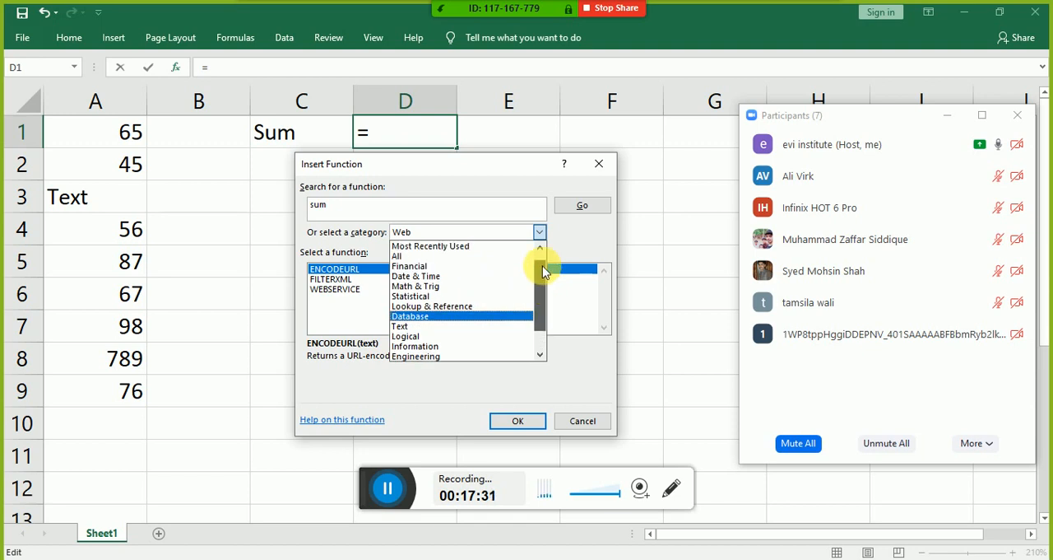
pyautogui.click(413, 212)
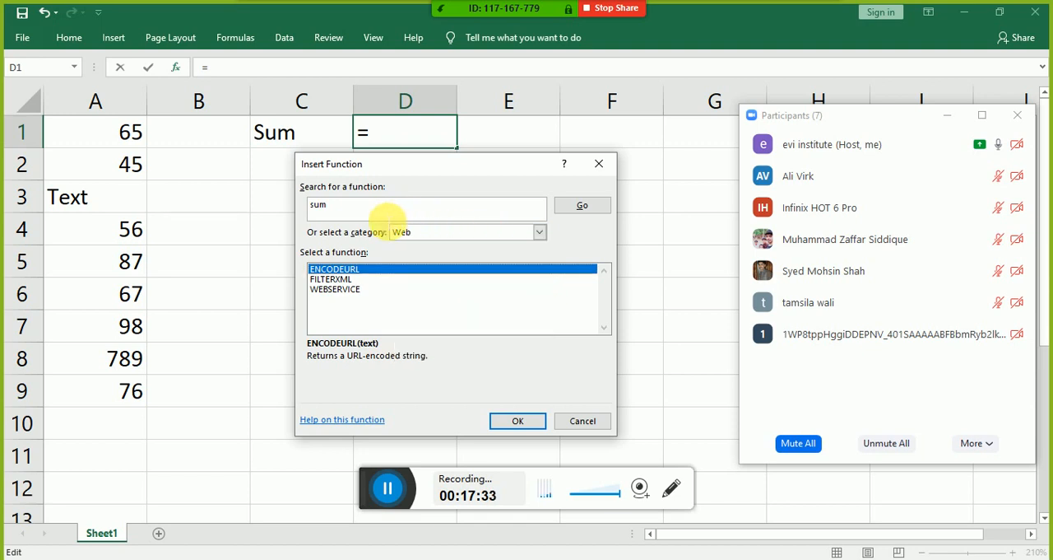
# Step: Search for "sum" again and open the arguments of the SUM function for cell D1
pyautogui.click(384, 212)
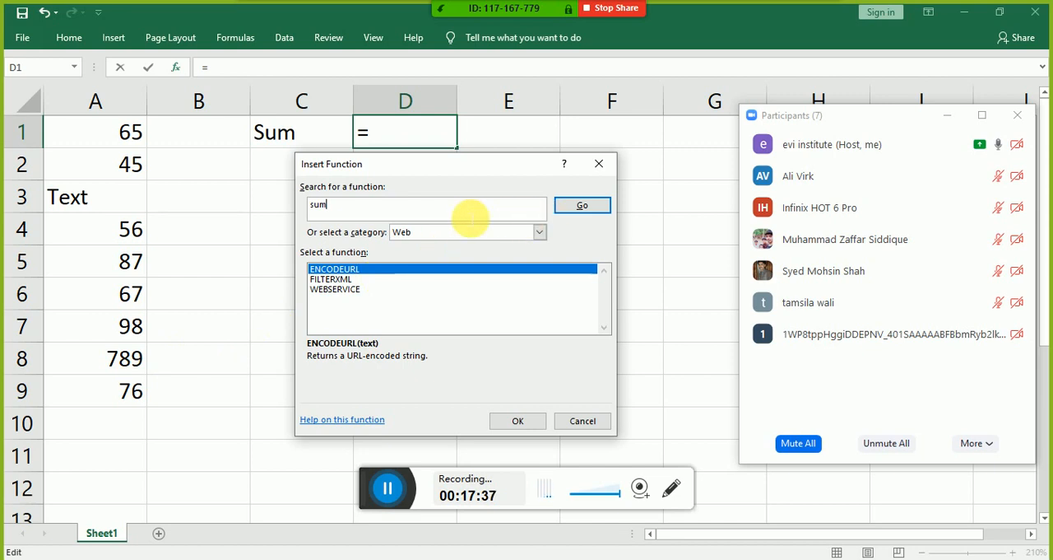
pyautogui.press('BackSpace')
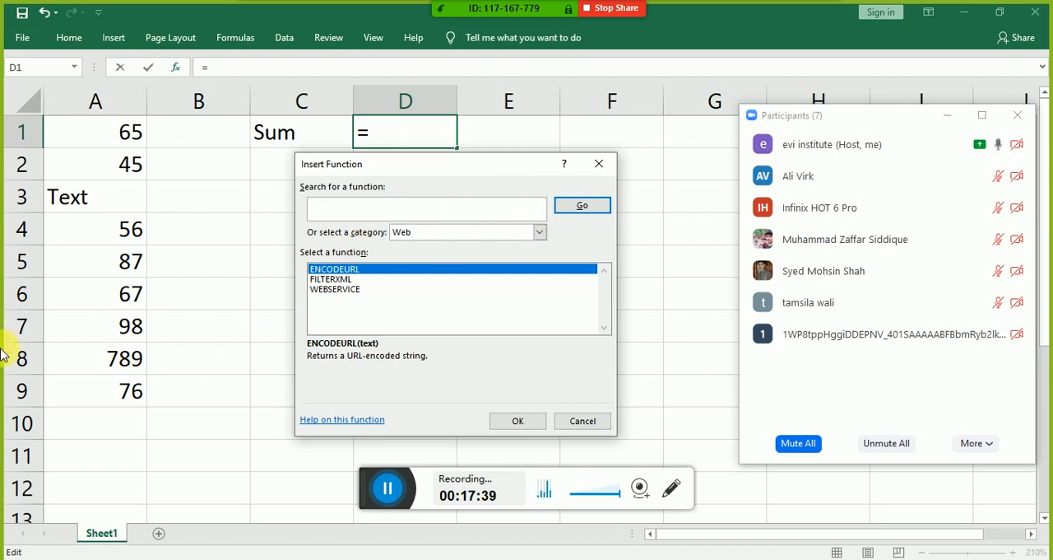
pyautogui.write('sum')
pyautogui.press('Return')
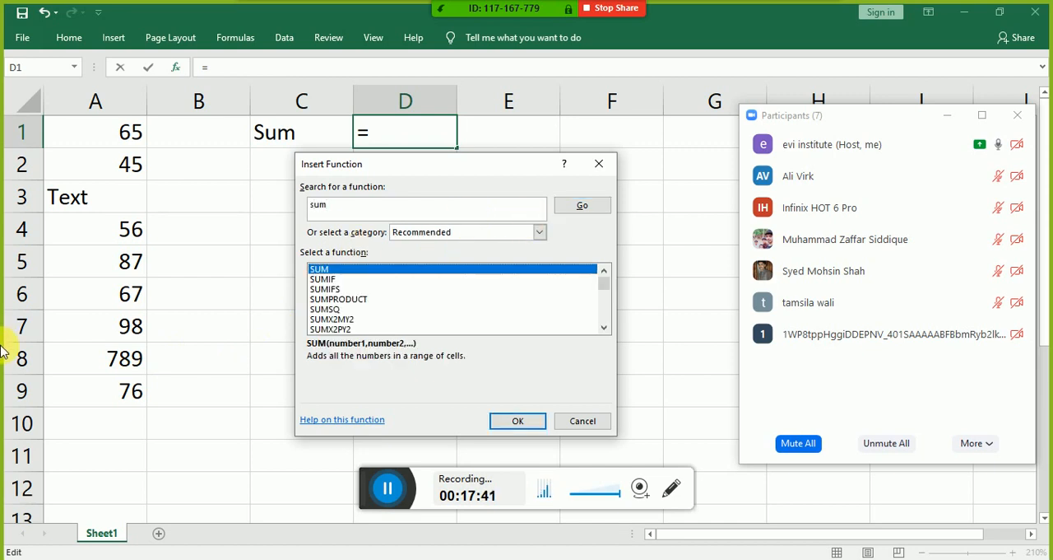
pyautogui.click(503, 421)
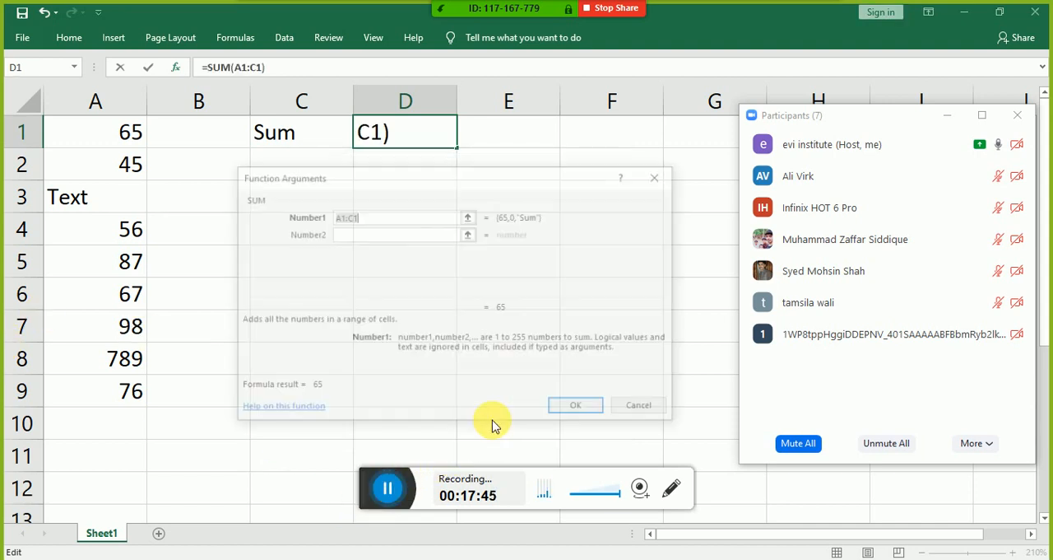
# Step: Replace the suggested Number1 argument of SUM with the range A1:A9
pyautogui.click(363, 237)
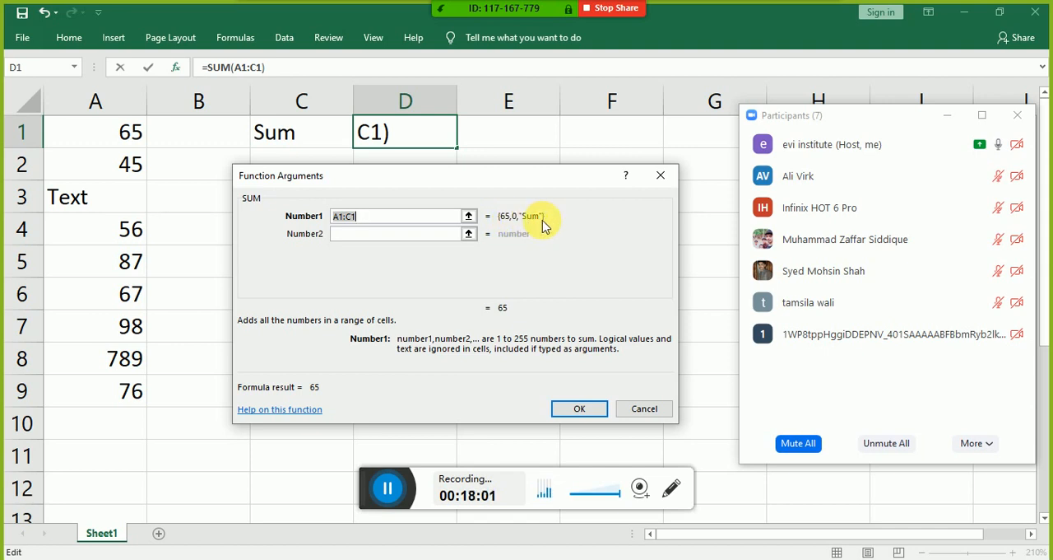
pyautogui.press('BackSpace')
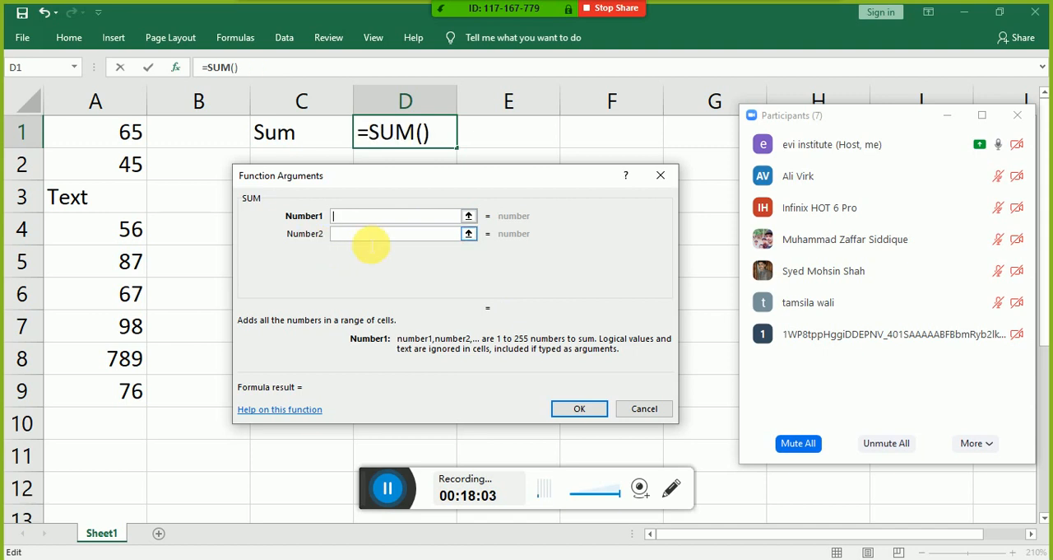
pyautogui.moveTo(108, 135); pyautogui.dragTo(122, 392)
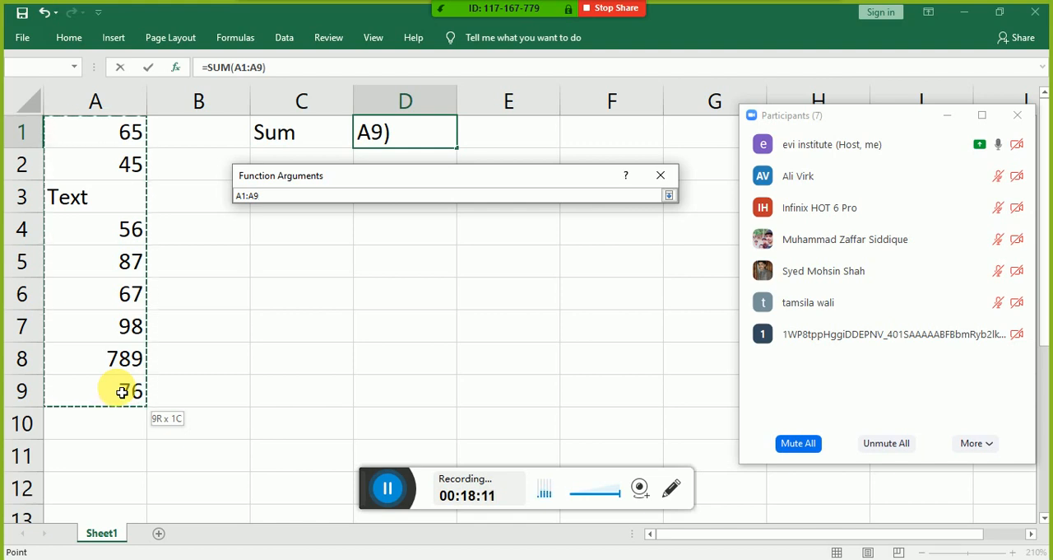
pyautogui.moveTo(122, 393); pyautogui.dragTo(122, 392)
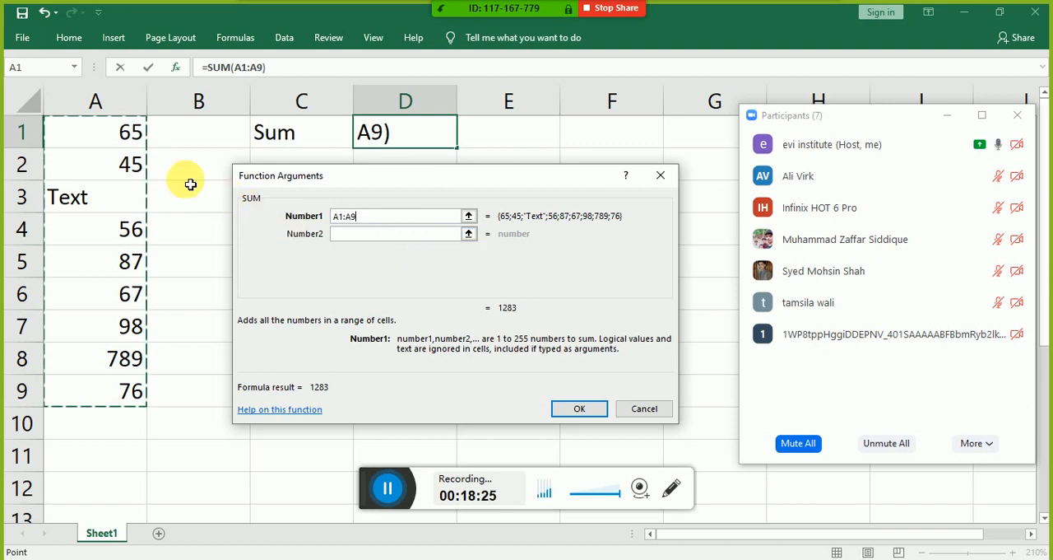
# Step: Enter single cells as SUM arguments instead: A1 for Number1, A2 for Number2 and A3 for Number3
pyautogui.click(135, 130)
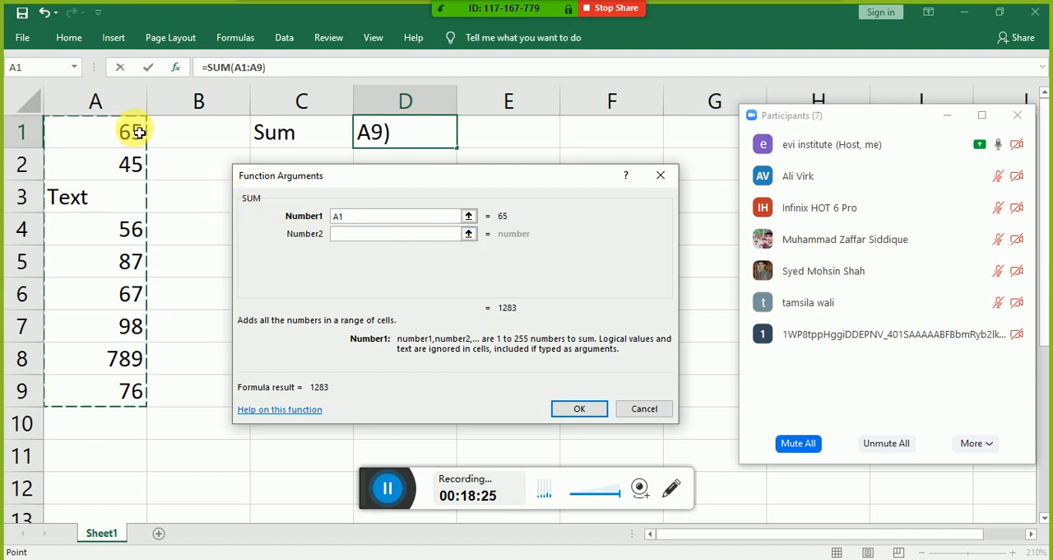
pyautogui.click(365, 233)
pyautogui.click(141, 163)
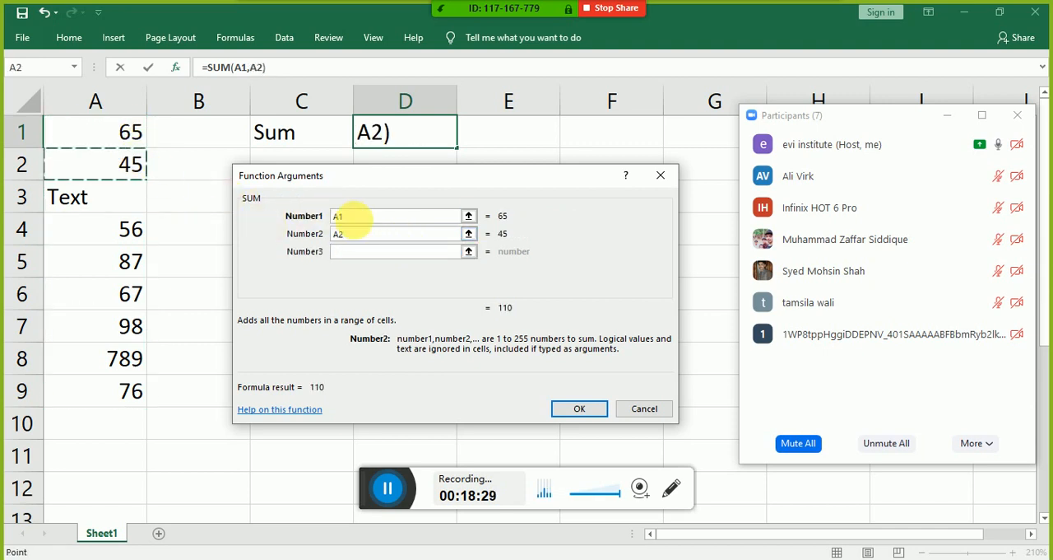
pyautogui.click(362, 251)
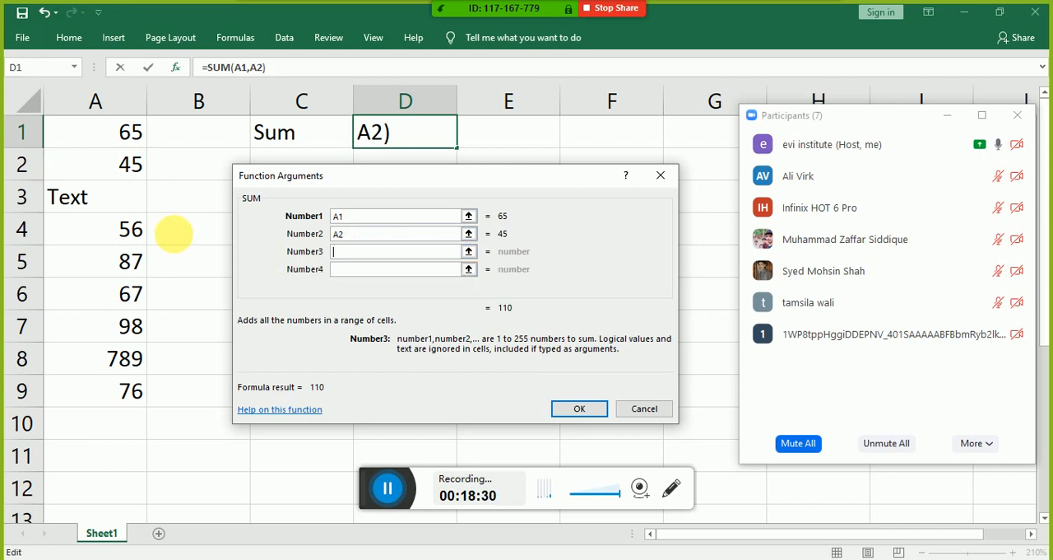
pyautogui.click(124, 208)
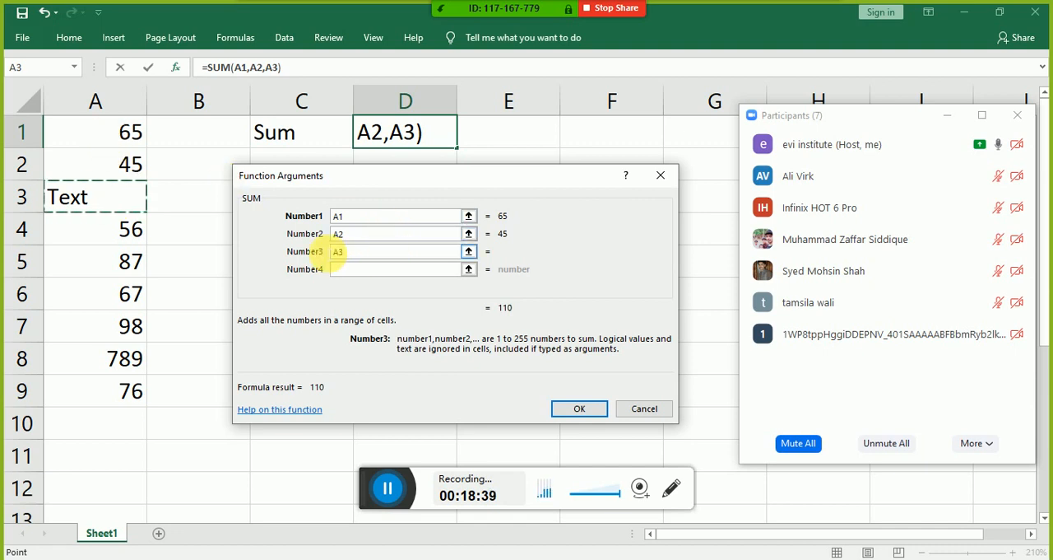
# Step: Clear the Number3 and Number2 arguments of SUM, set Number1 to the range A1:A9 and insert the formula in D1
pyautogui.doubleClick(392, 251)
pyautogui.press('BackSpace')
pyautogui.doubleClick(337, 234)
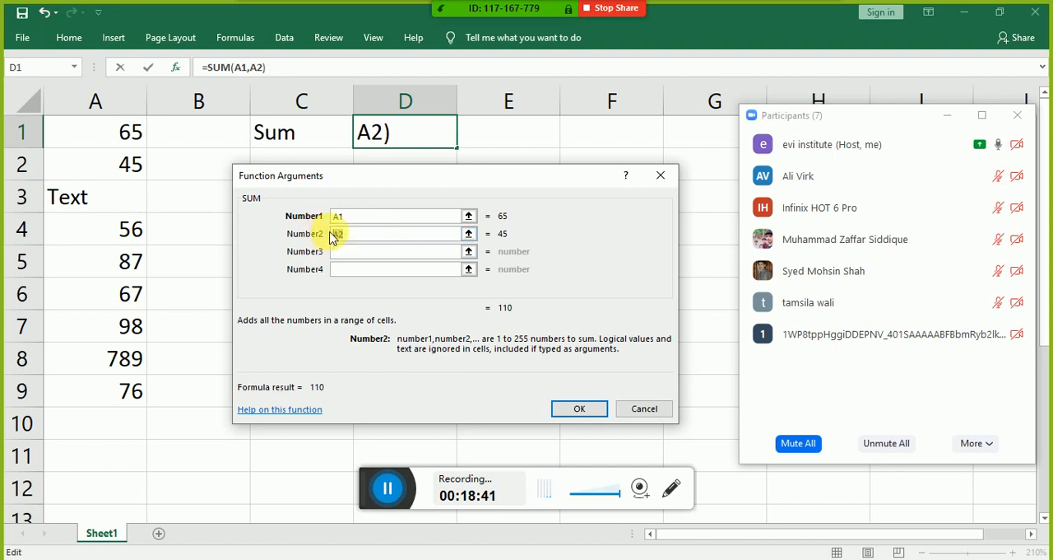
pyautogui.press('BackSpace')
pyautogui.moveTo(434, 217); pyautogui.dragTo(311, 221)
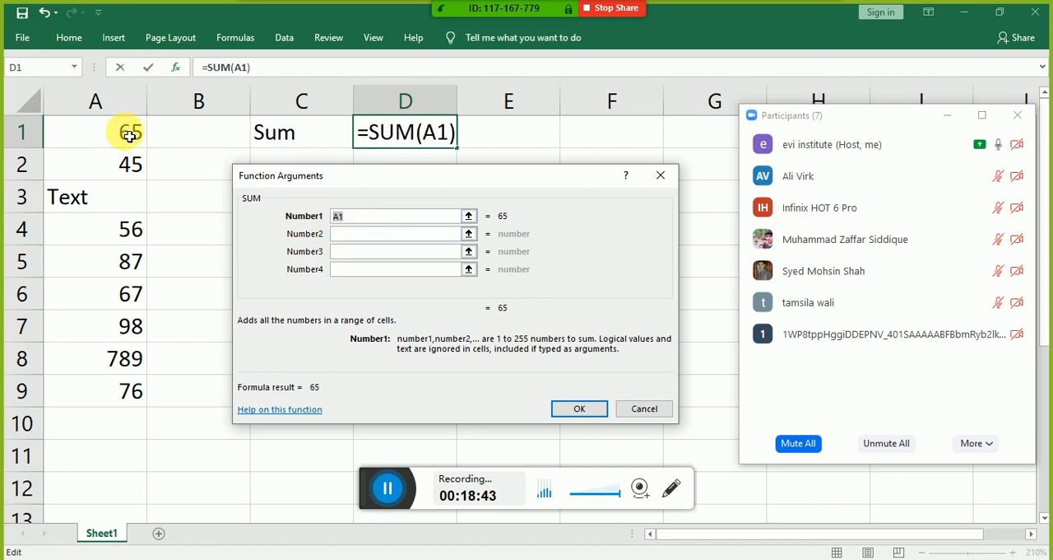
pyautogui.moveTo(129, 134); pyautogui.dragTo(125, 393)
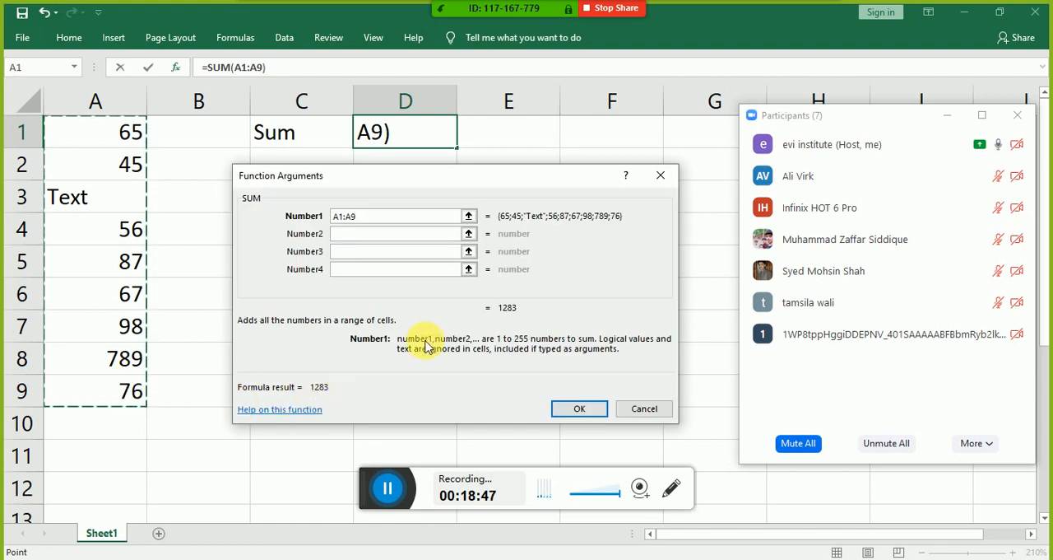
pyautogui.click(576, 409)
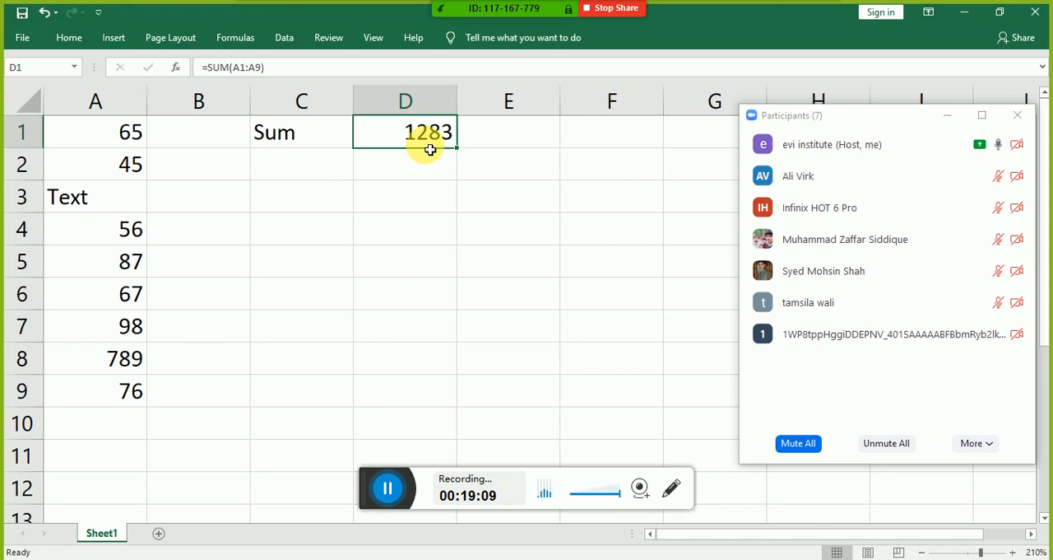
# Step: Enter the label "sumif" in cell C2, below the Sum label
pyautogui.press('Down')
pyautogui.press('Left')
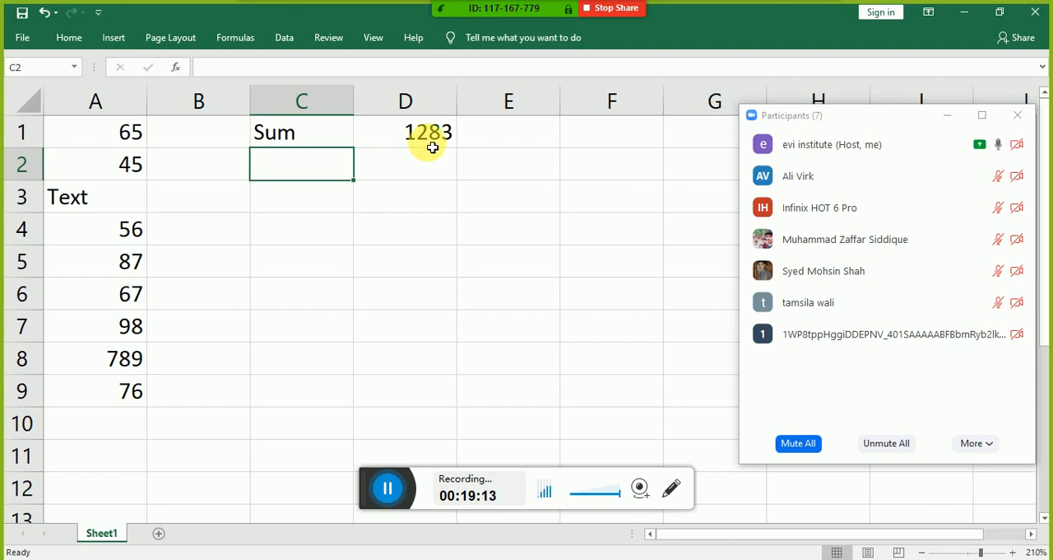
pyautogui.write('s')
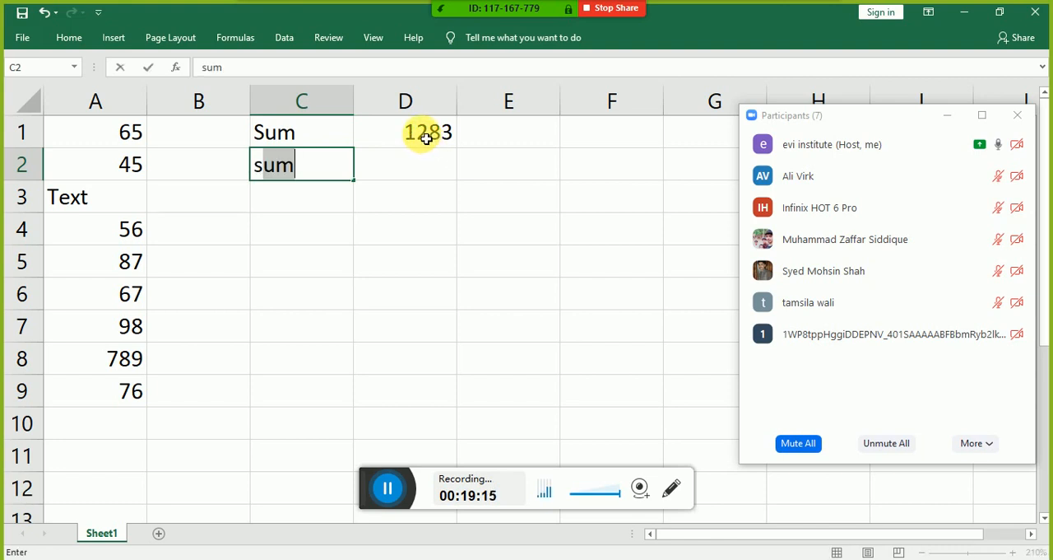
pyautogui.write('um')
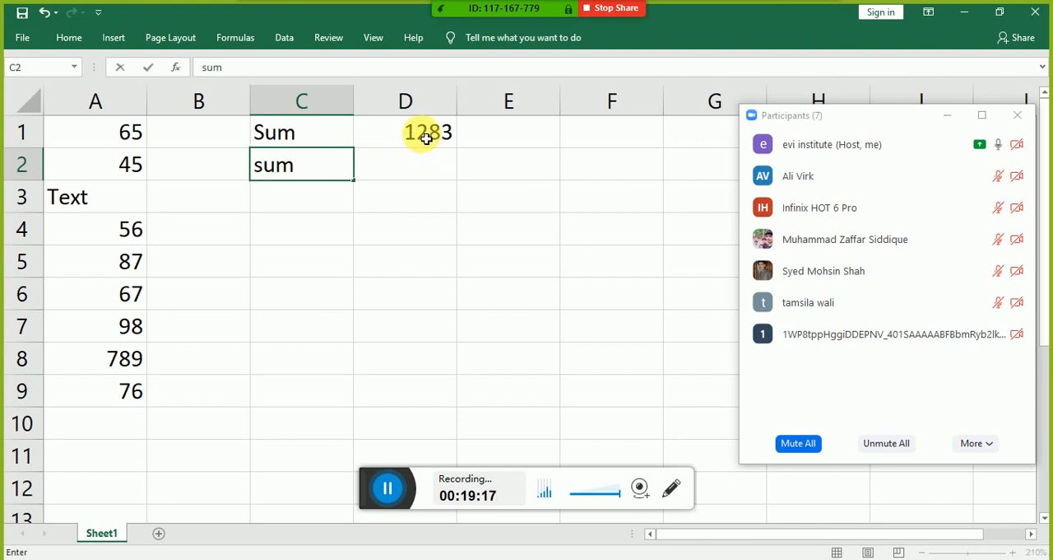
pyautogui.write('if')
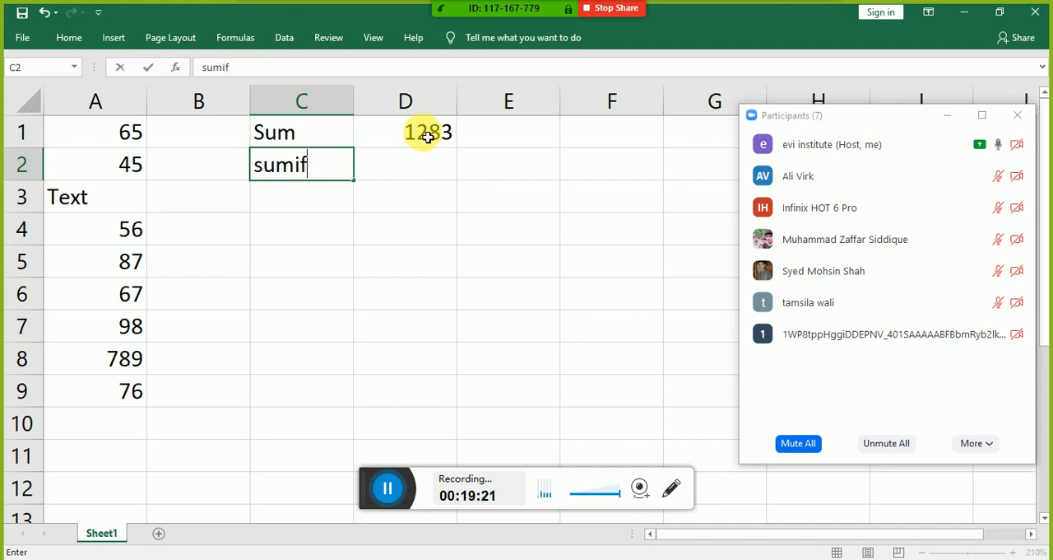
pyautogui.press('Tab')
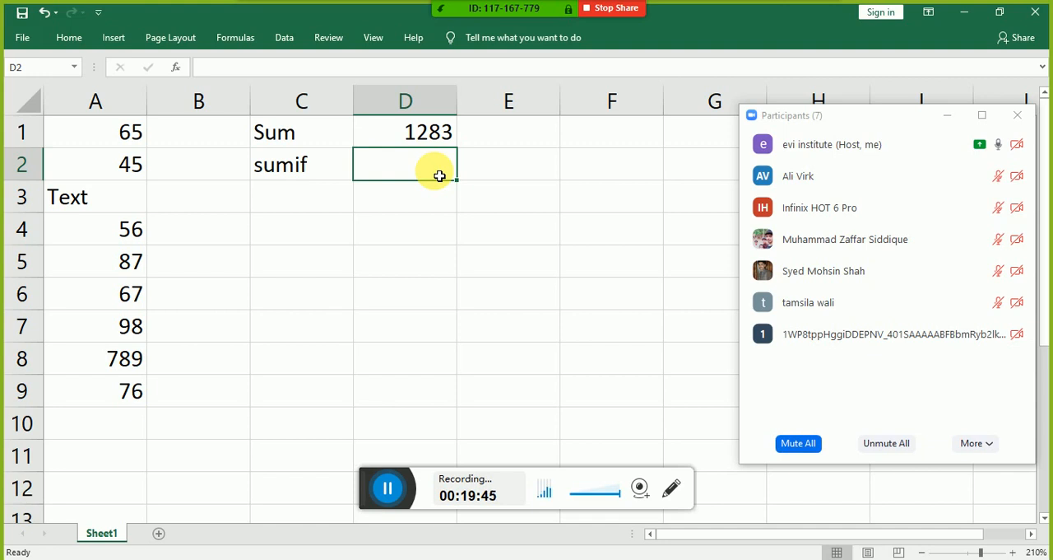
# Step: Start a formula in cell D2 with =sumif and extend the function name to sumifs
pyautogui.write('=sumif')
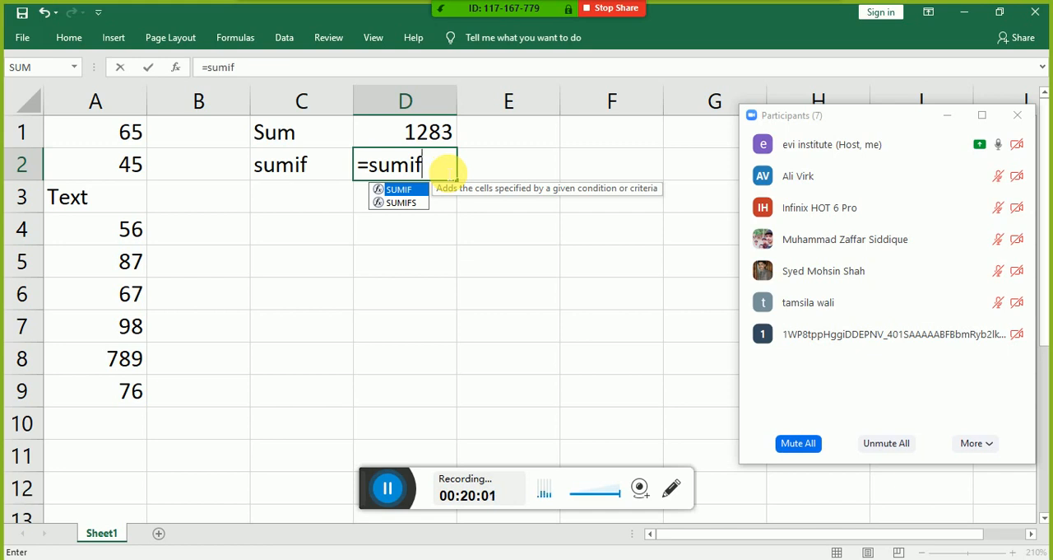
pyautogui.write('s')
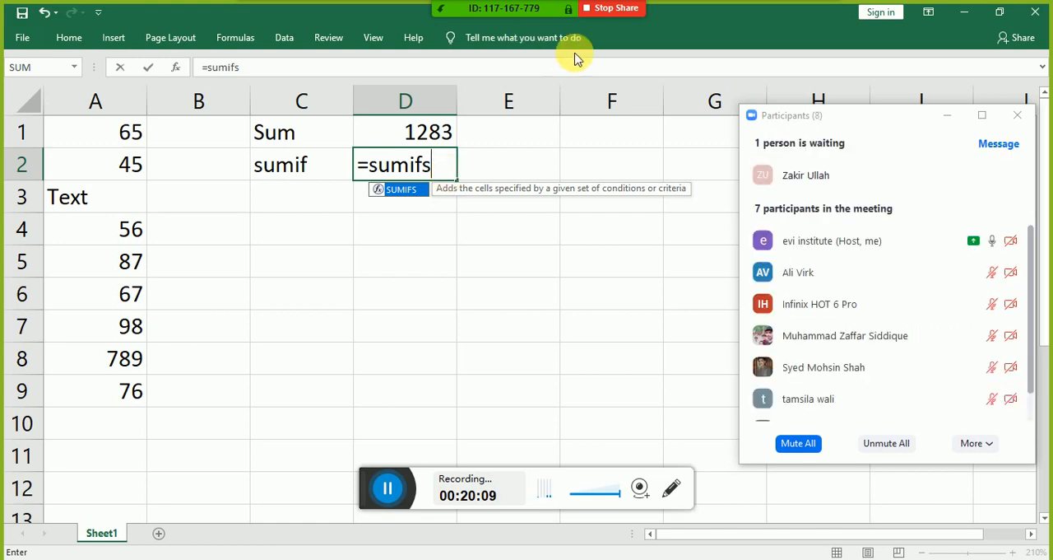
# Step: Switch to the Zoom participants list and admit the person waiting to join the meeting
pyautogui.moveTo(950, 185)
pyautogui.click(944, 177)
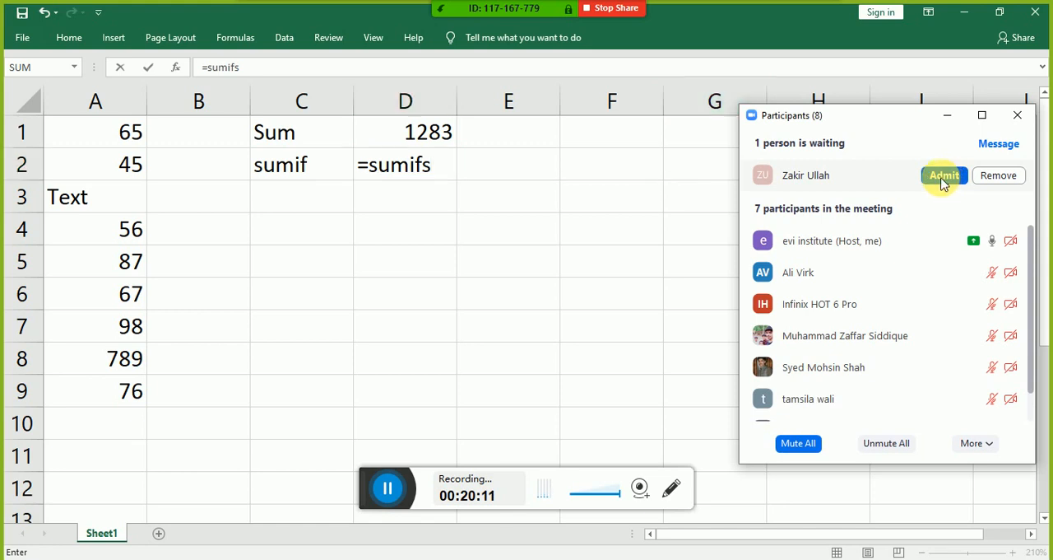
# Step: Return to the Excel formula in D2, change the function name to sumif and open its argument list with a parenthesis
pyautogui.click(448, 171)
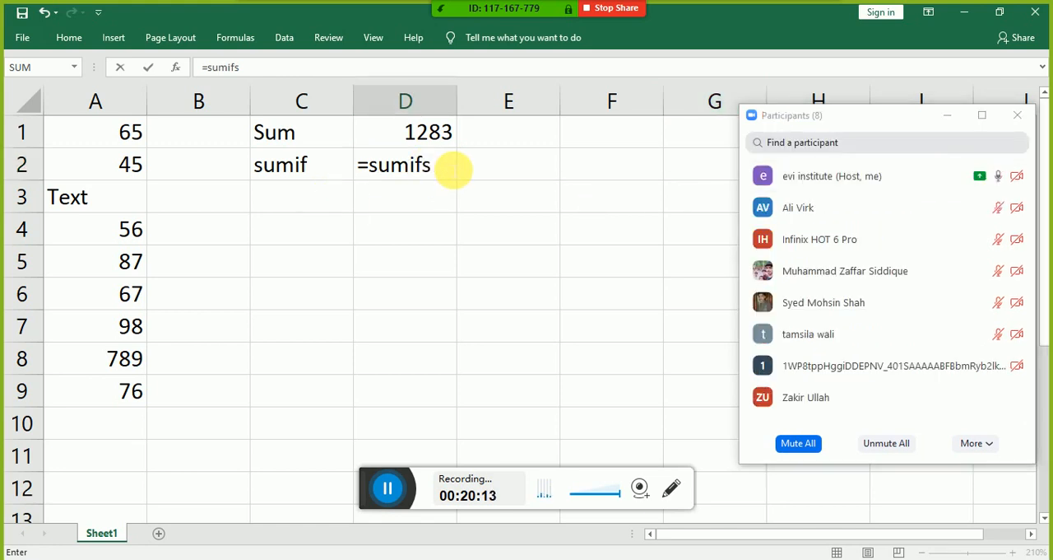
pyautogui.press('BackSpace')
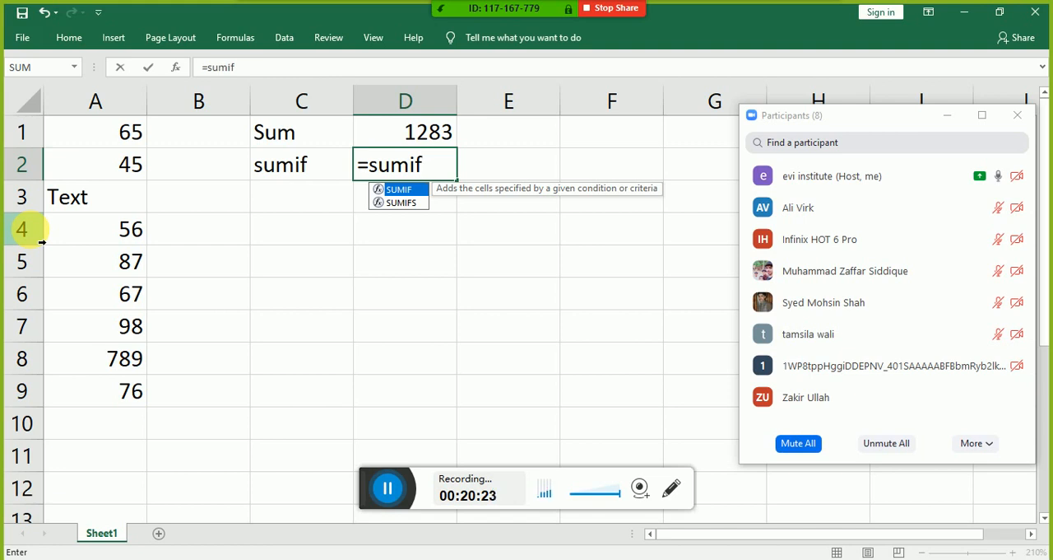
pyautogui.write('(')
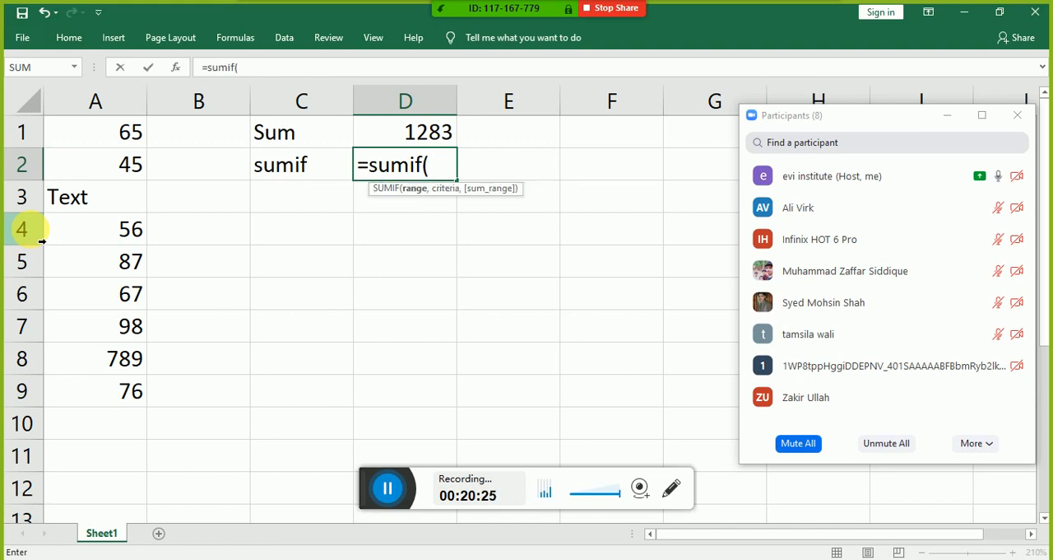
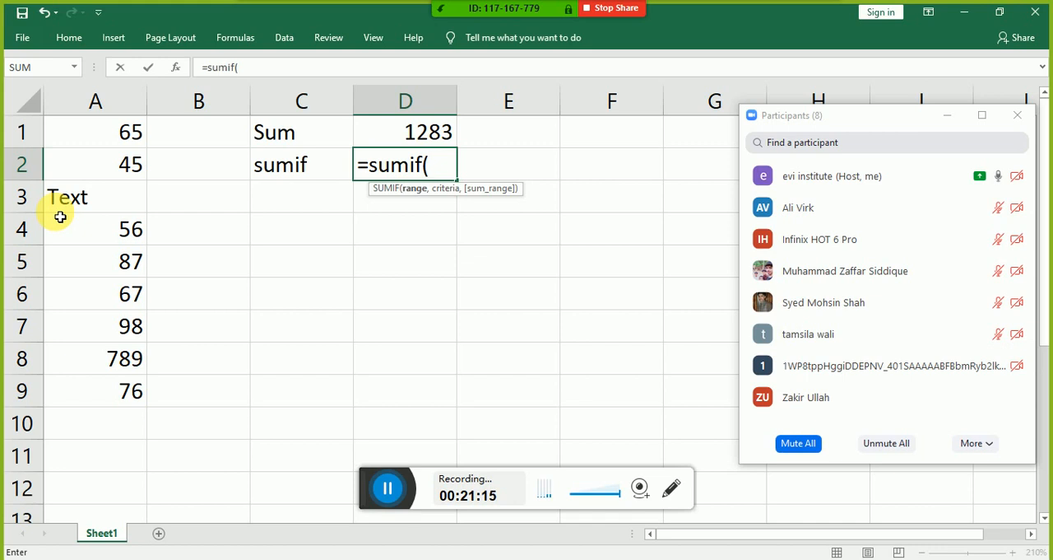
# Step: Open the function arguments for the SUMIF formula in D2 and set its range to A1:A9
pyautogui.hotkey('ctrl', 'a')
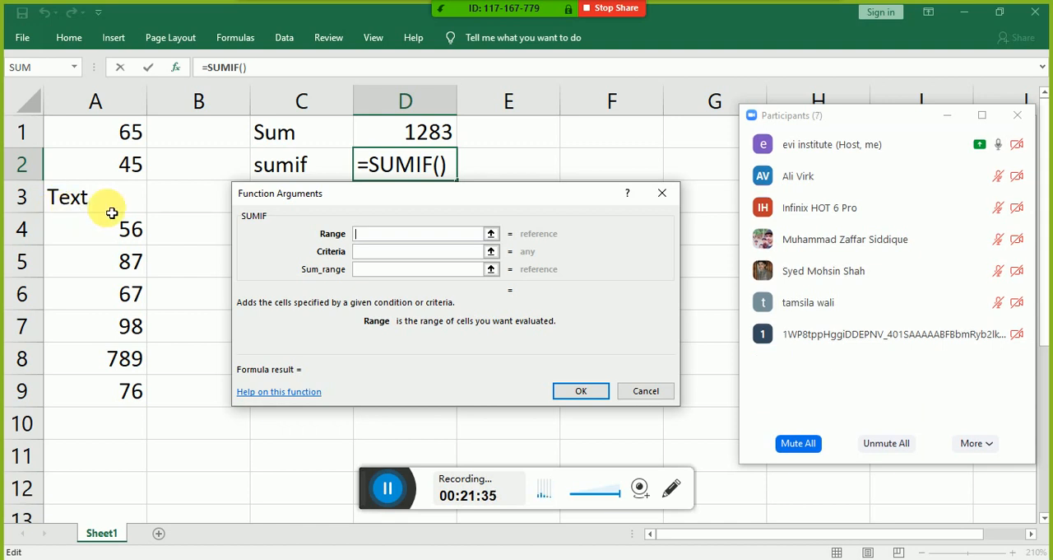
pyautogui.moveTo(74, 132); pyautogui.dragTo(75, 392)
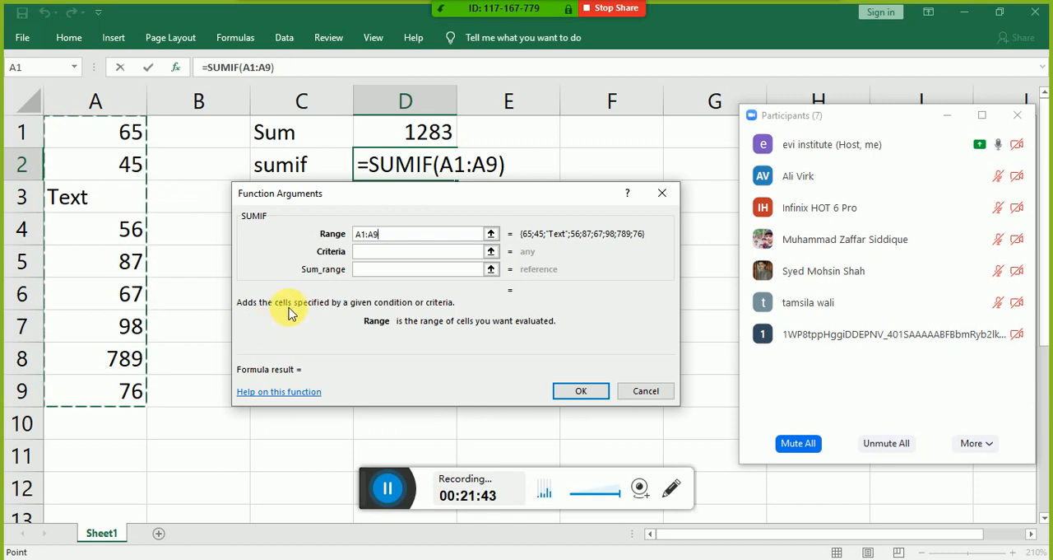
pyautogui.click(378, 251)
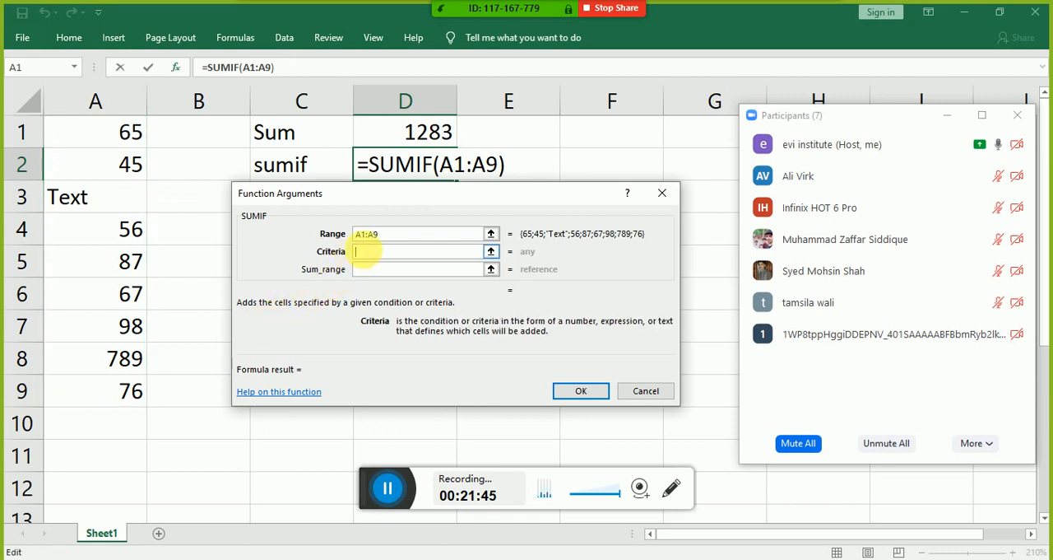
pyautogui.click(383, 270)
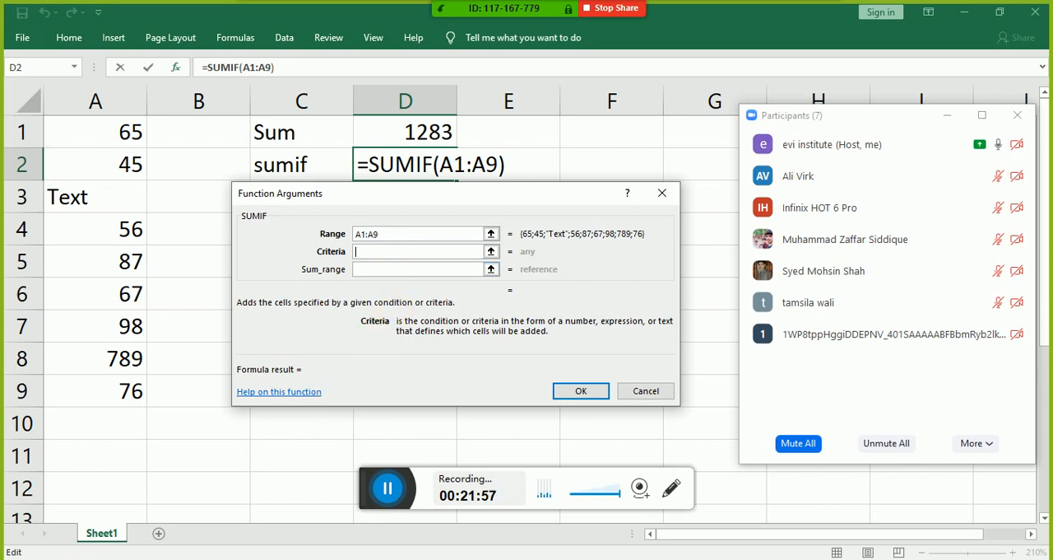
# Step: Try >50 without quotation marks as the SUMIF criteria and clear it again
pyautogui.write('>')
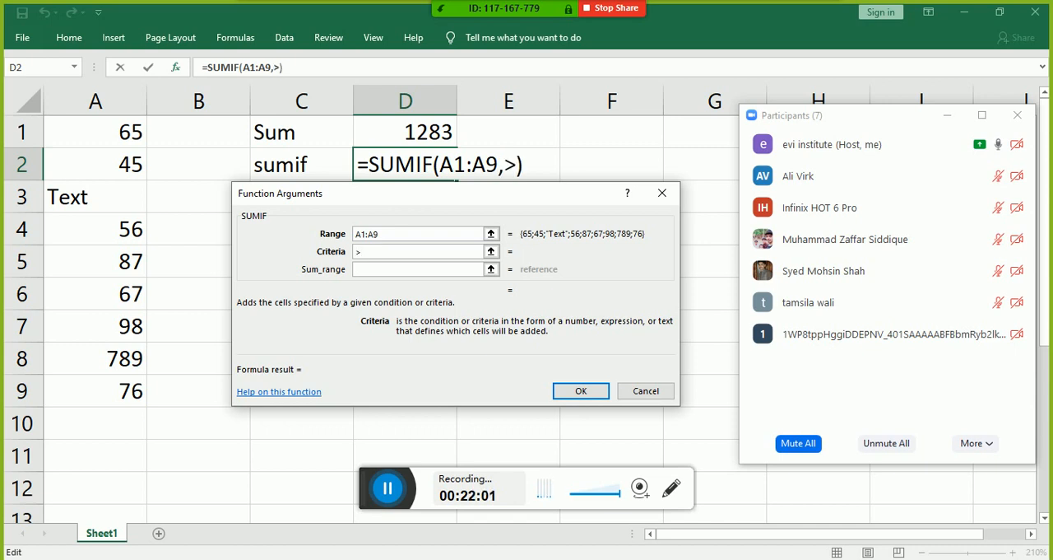
pyautogui.write('50')
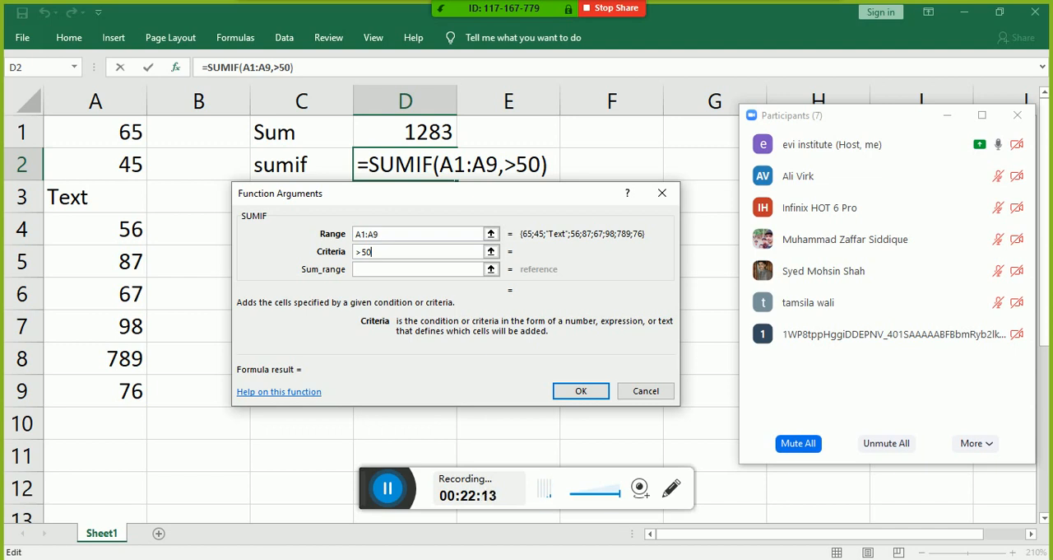
pyautogui.press('BackSpace')
pyautogui.press('BackSpace')
pyautogui.press('BackSpace')
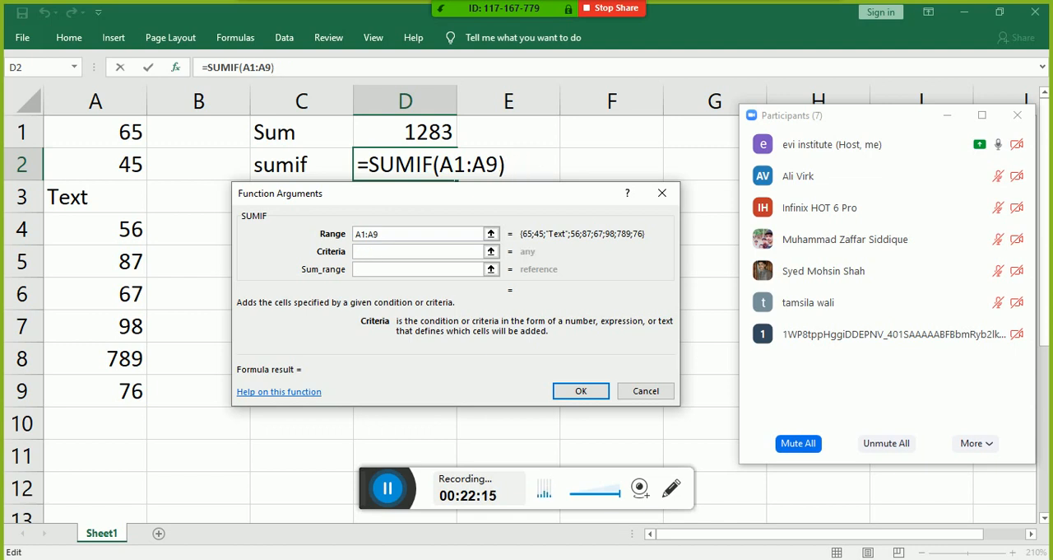
# Step: Set the SUMIF criteria to ">50" in quotation marks, leave the sum range empty and accept the formula
pyautogui.write('"')
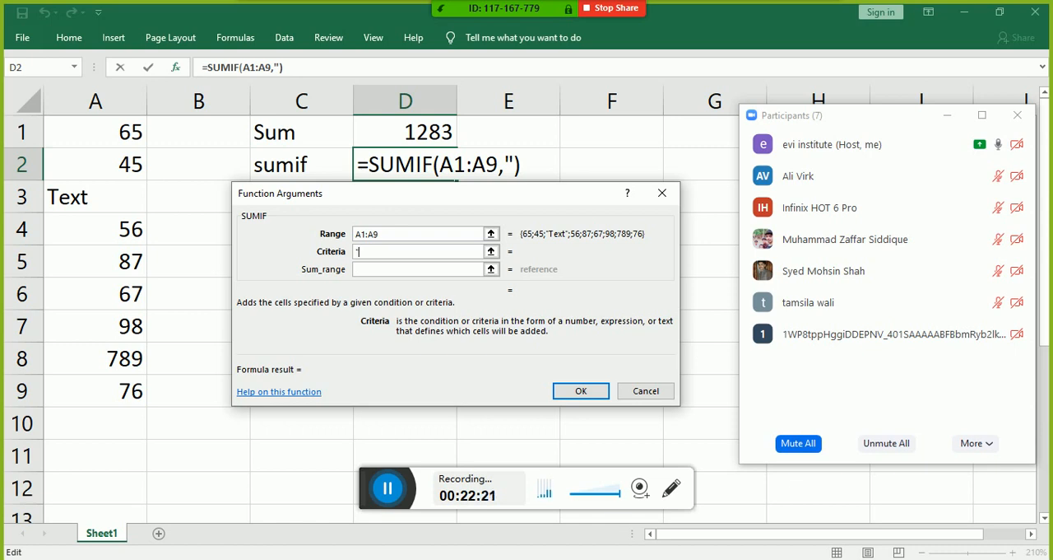
pyautogui.write('>50')
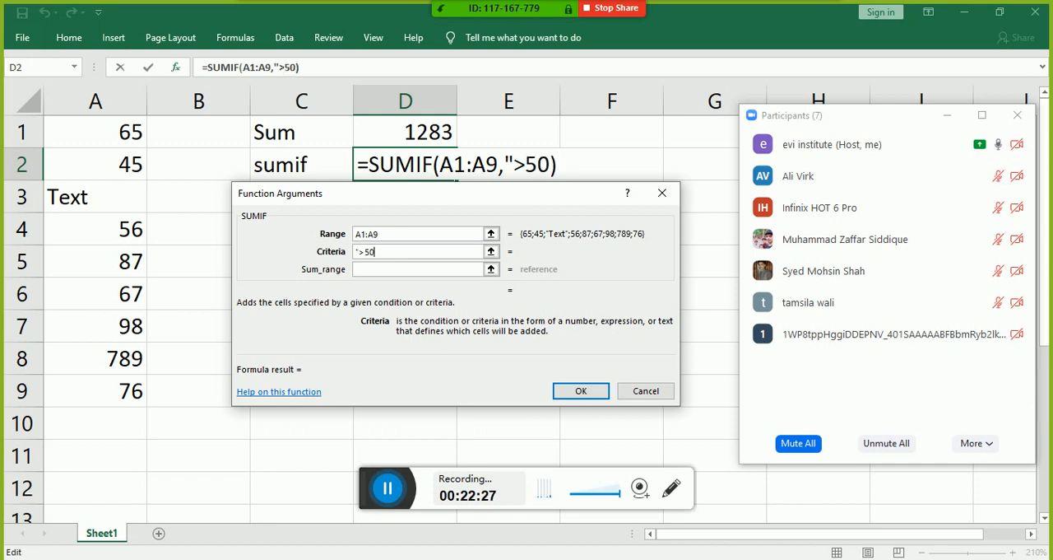
pyautogui.write('"')
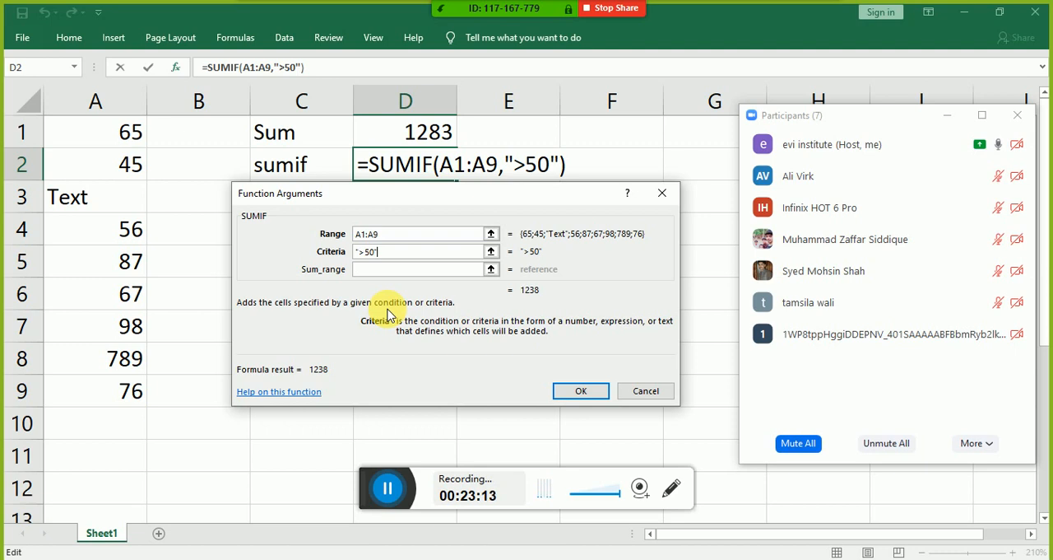
pyautogui.click(368, 269)
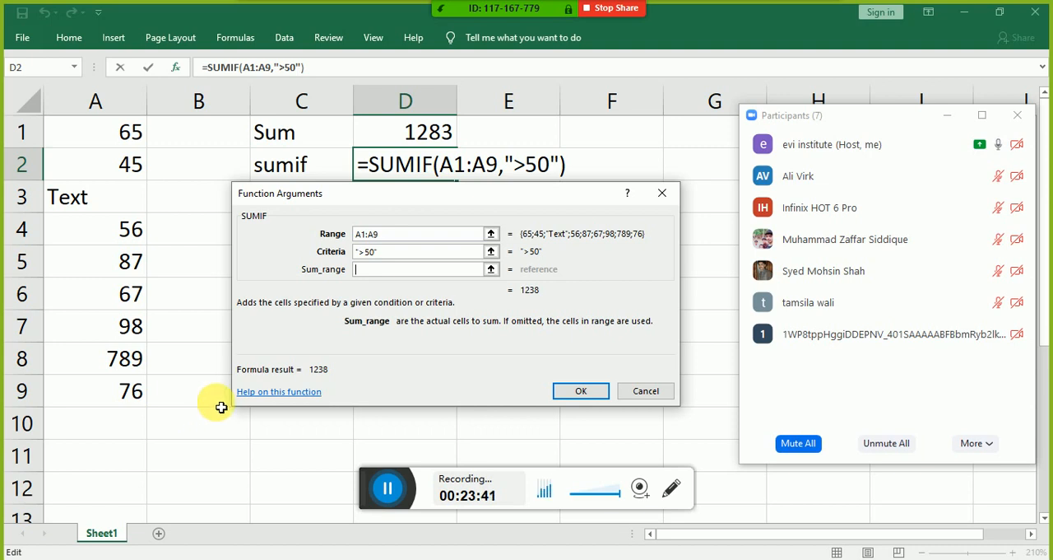
pyautogui.click(579, 392)
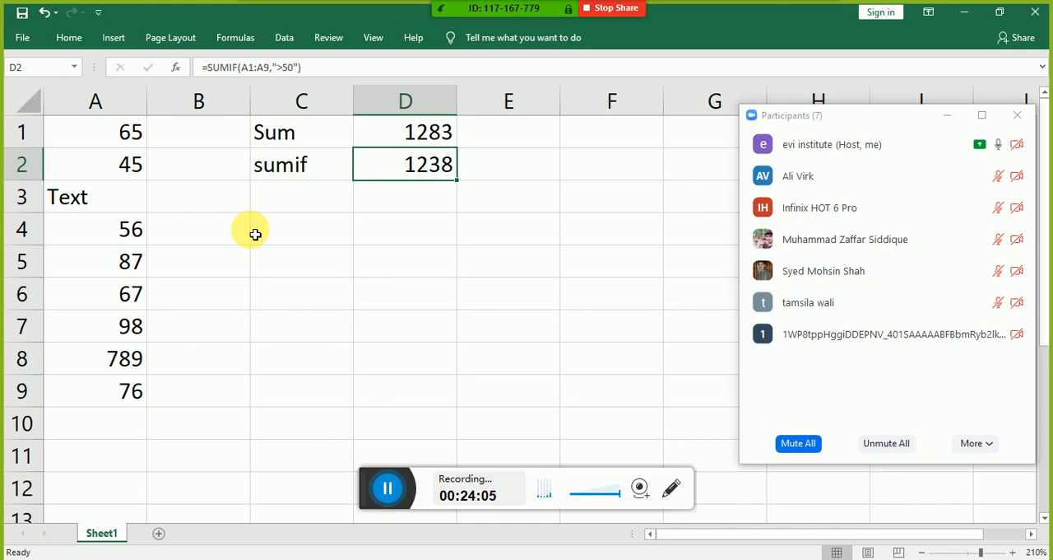
# Step: Enter the formula =D1-D2 in cell D3 to subtract the SUMIF result from the Sum result
pyautogui.press('Return')
pyautogui.write('=')
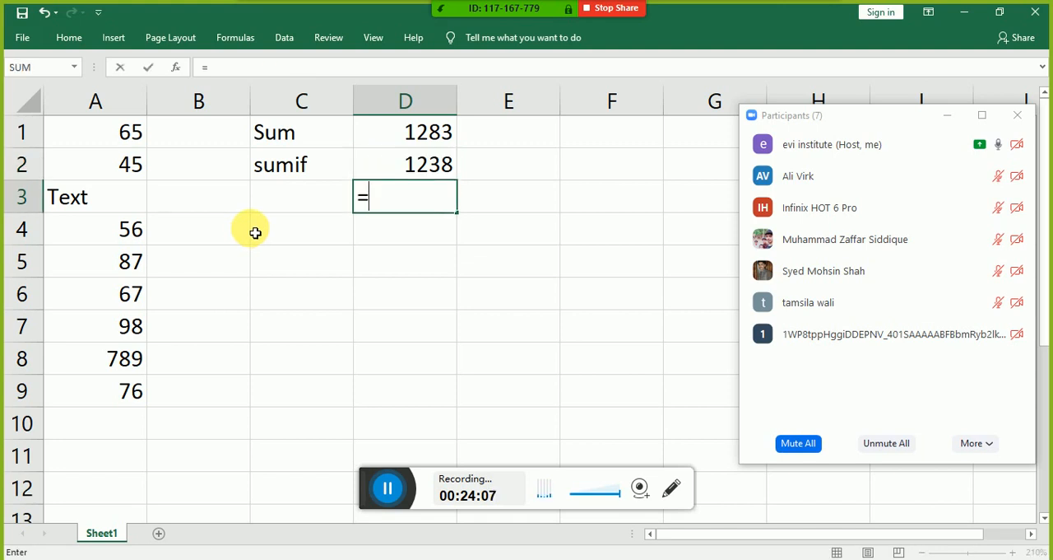
pyautogui.press('Up')
pyautogui.press('Up')
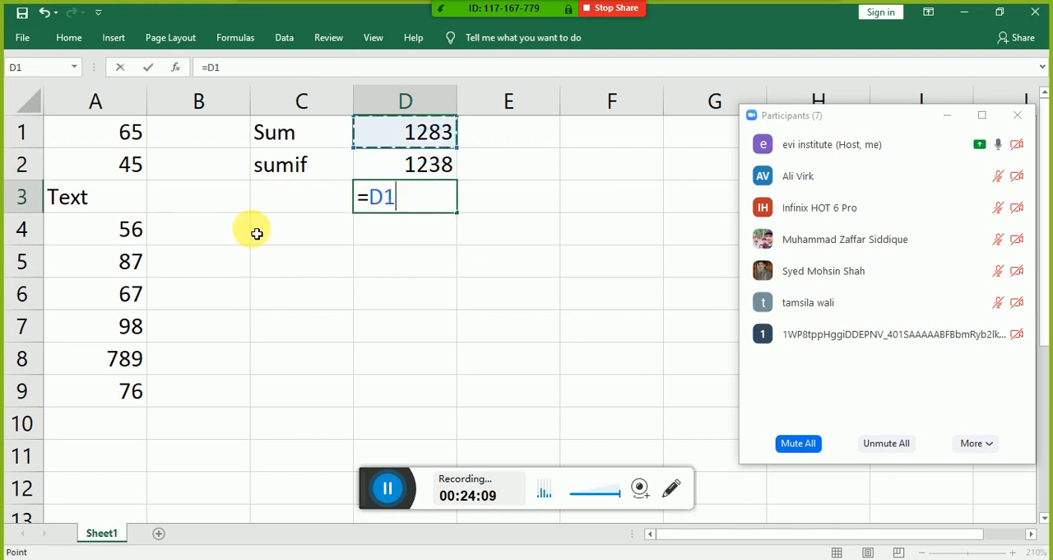
pyautogui.write('-')
pyautogui.press('Up')
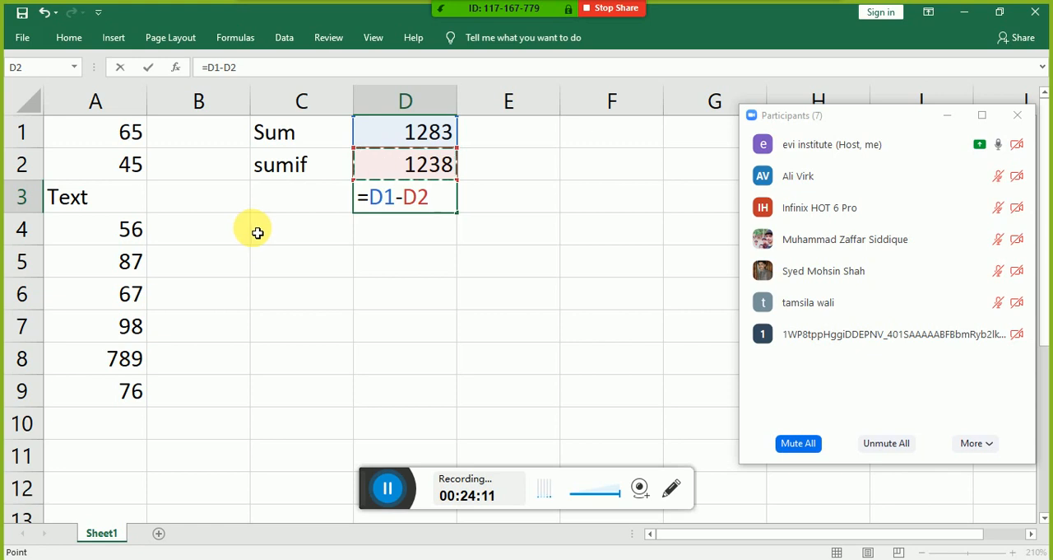
pyautogui.press('Return')
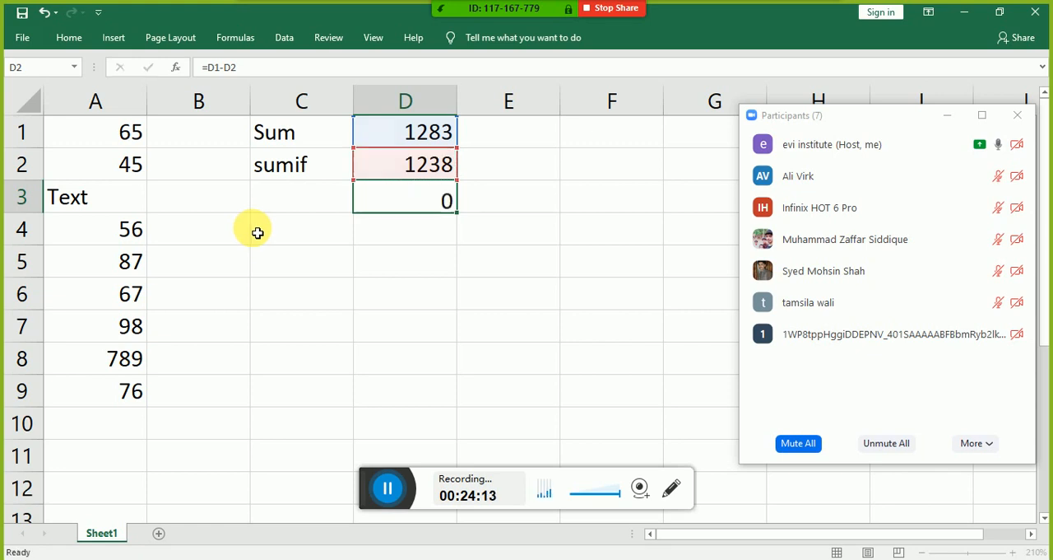
pyautogui.press('Up')
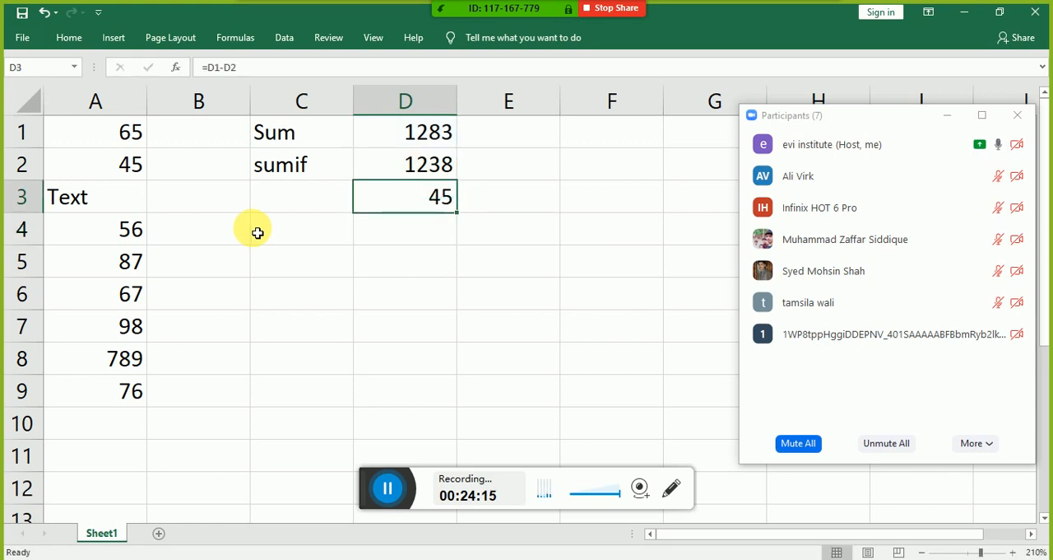
# Step: Replace the 789 in cell A8 with 6
pyautogui.press('Left')
pyautogui.press('Left')
pyautogui.press('Left')
pyautogui.press('Up')
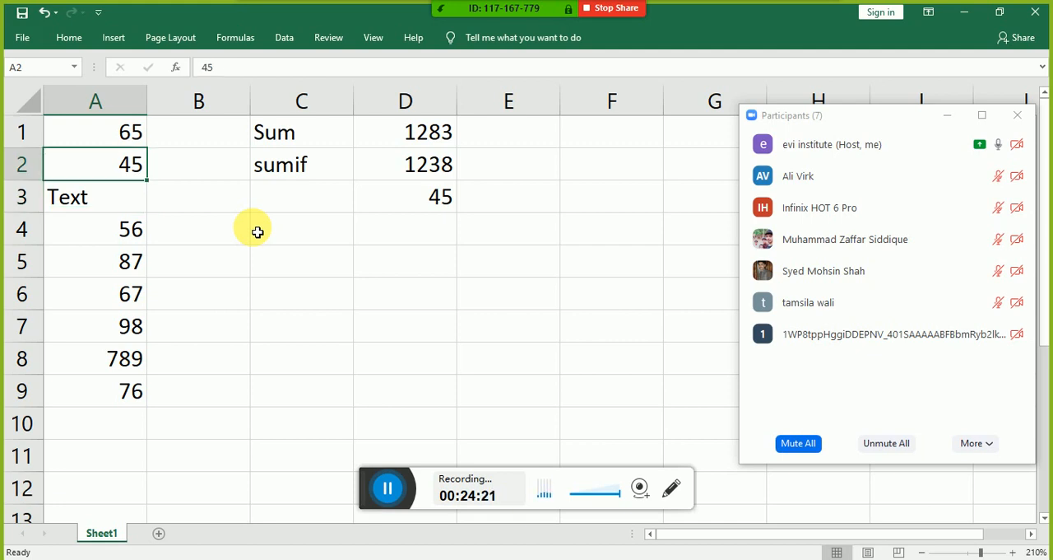
pyautogui.press('Down')
pyautogui.press('Down')
pyautogui.press('Down')
pyautogui.press('Down')
pyautogui.press('Down')
pyautogui.press('Down')
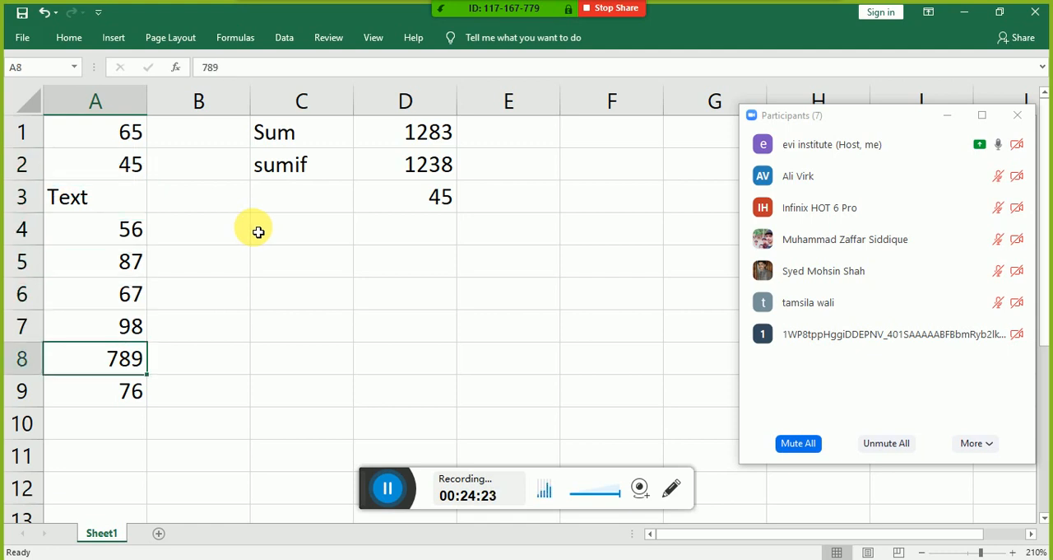
pyautogui.hotkey('ctrl', 'g')
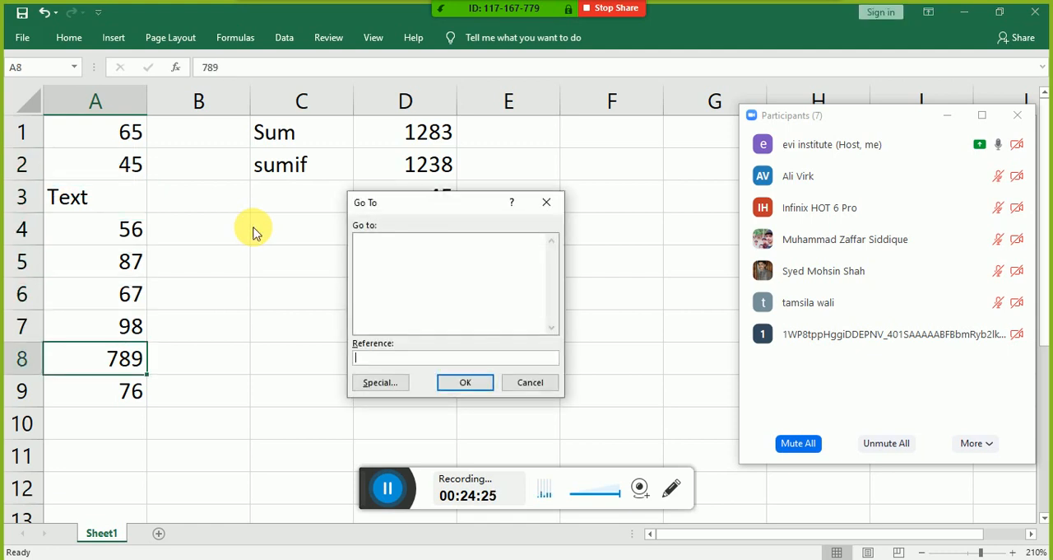
pyautogui.press('Escape')
pyautogui.press('Down')
pyautogui.press('Up')
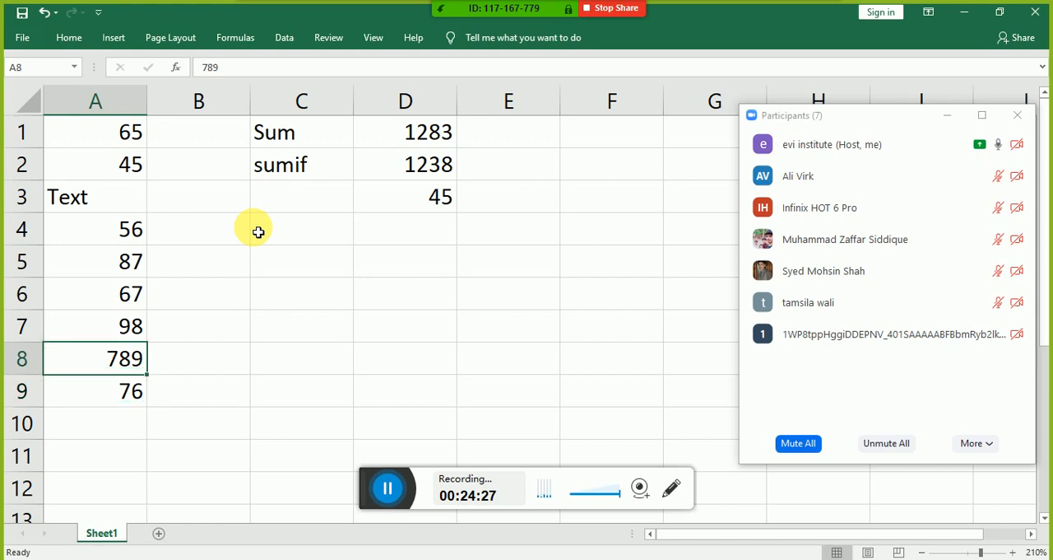
pyautogui.write('6')
pyautogui.press('Return')
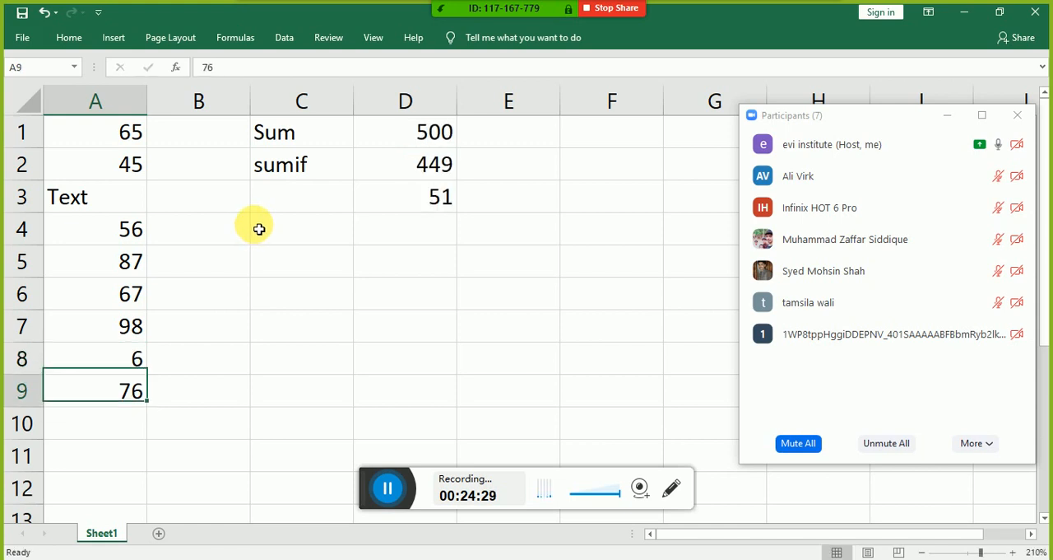
# Step: Examine the numbers in column A to see which ones the SUMIF condition excludes
pyautogui.press('Right')
pyautogui.press('Up')
pyautogui.press('Up')
pyautogui.press('Up')
pyautogui.press('Up')
pyautogui.press('Up')
pyautogui.press('Up')
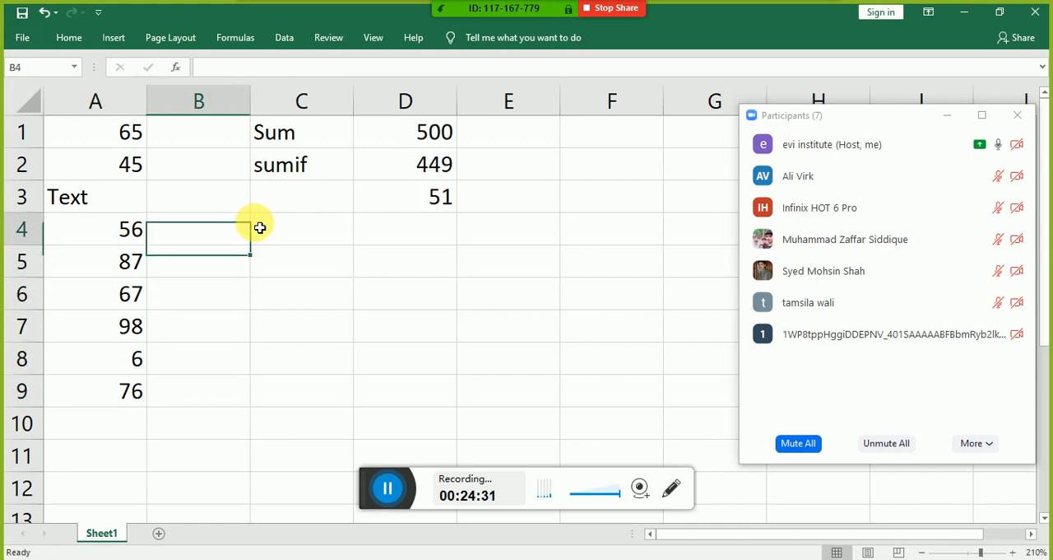
pyautogui.press('Left')
pyautogui.press('Up')
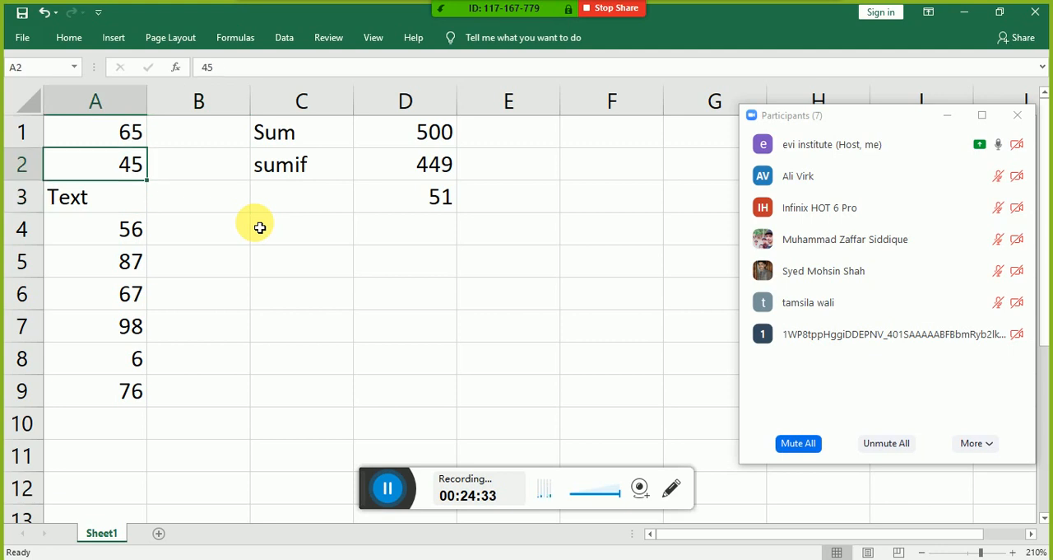
pyautogui.press('Down')
pyautogui.press('Down')
pyautogui.press('Down')
pyautogui.press('Down')
pyautogui.press('Down')
pyautogui.press('Down')
pyautogui.press('Down')
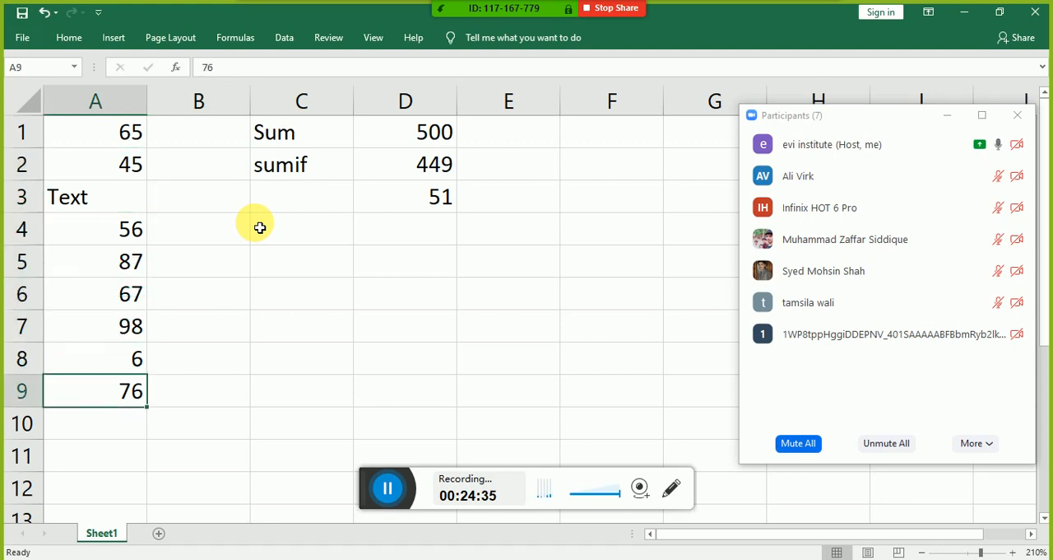
# Step: Delete the subtraction formula from cell D3
pyautogui.press('Up')
pyautogui.press('Up')
pyautogui.press('Up')
pyautogui.press('Up')
pyautogui.press('Up')
pyautogui.press('Up')
pyautogui.press('Right')
pyautogui.press('Right')
pyautogui.press('Right')
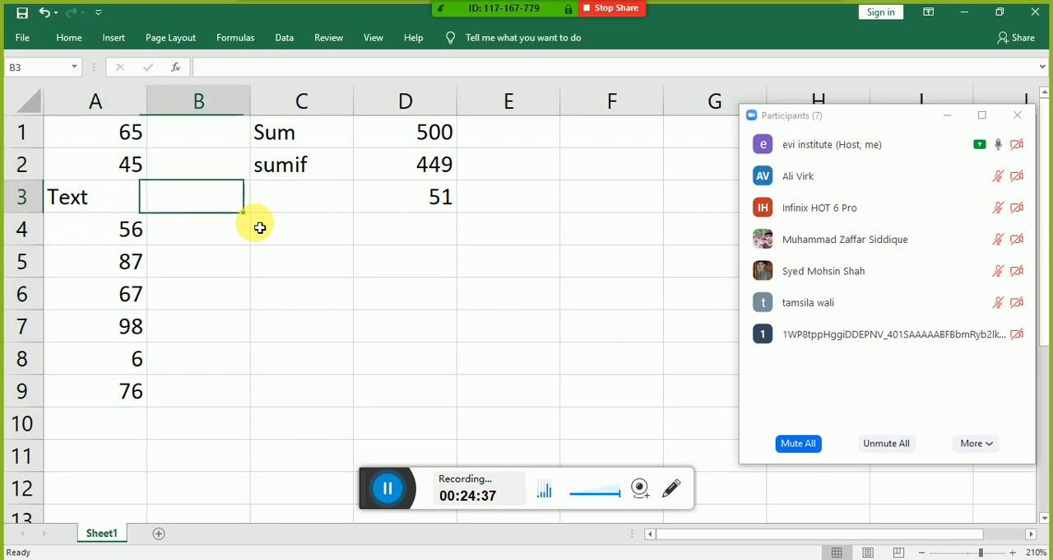
pyautogui.press('Delete')
# Step: Enter the label "count" in cell C3, below the sumif label
pyautogui.press('Left')
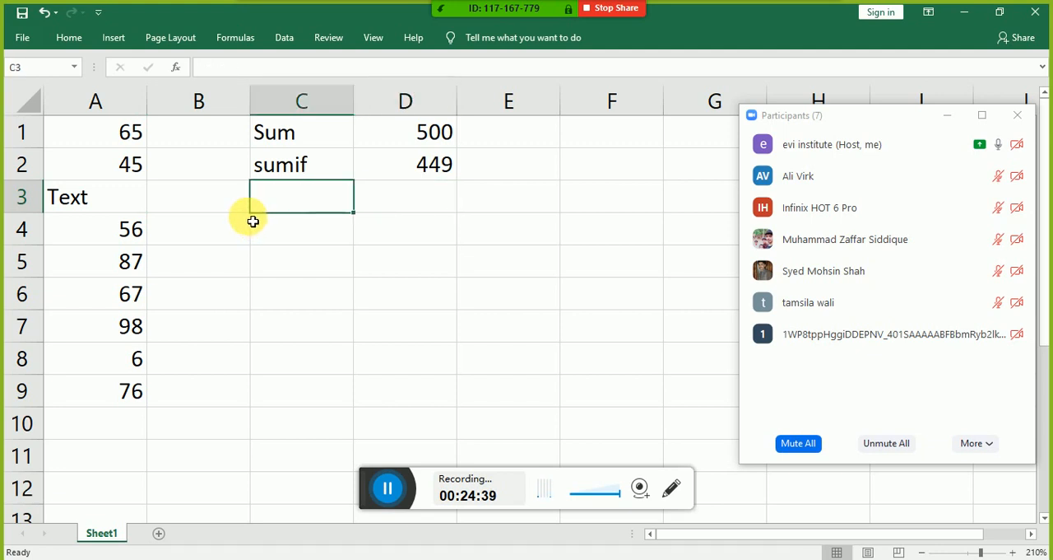
pyautogui.write('sum')
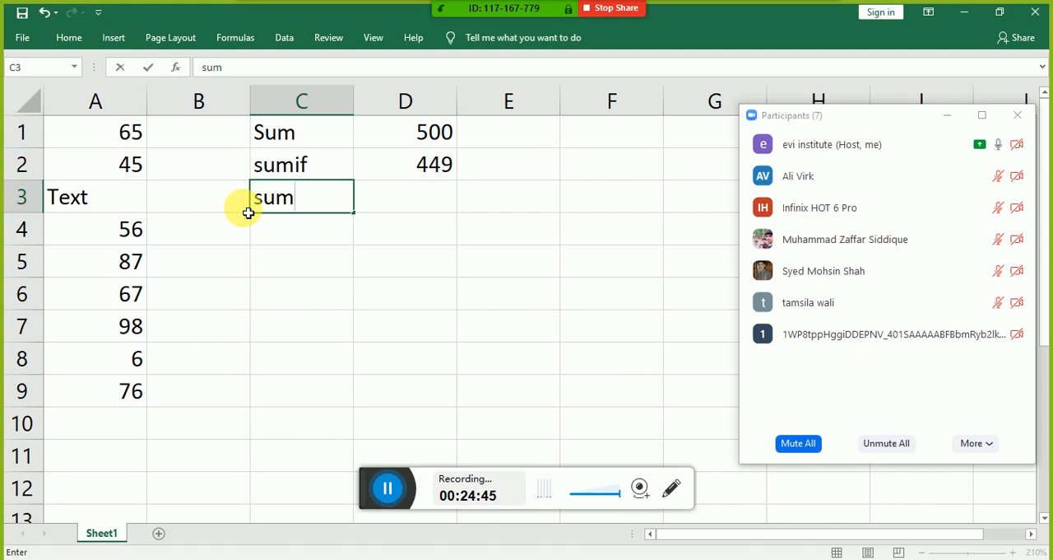
pyautogui.press('BackSpace')
pyautogui.press('BackSpace')
pyautogui.press('BackSpace')
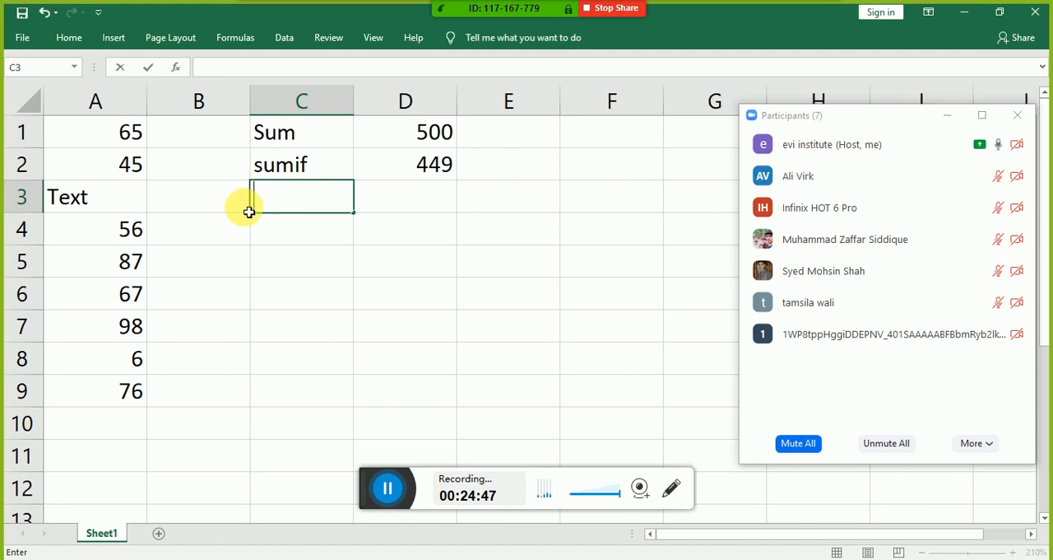
pyautogui.write('count')
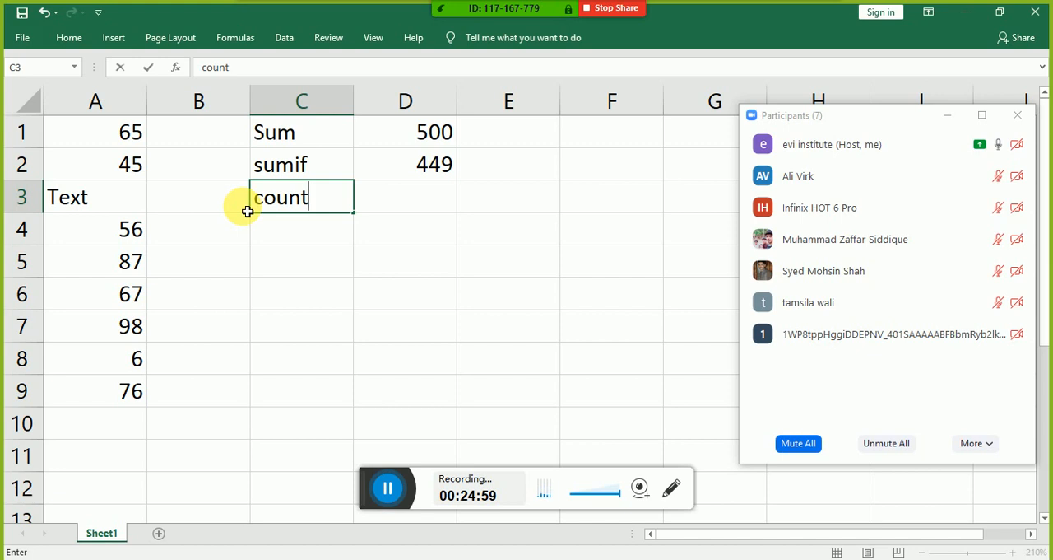
pyautogui.press('Return')
# Step: Enter the formula =count(A1:A9) in cell D3, beside the count label
pyautogui.press('Up')
pyautogui.press('Right')
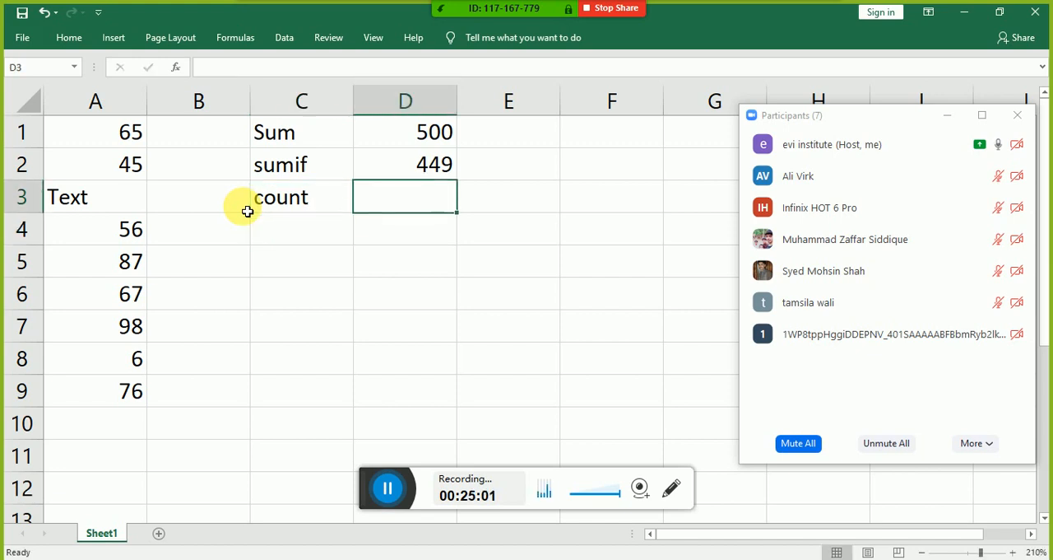
pyautogui.write('=count(')
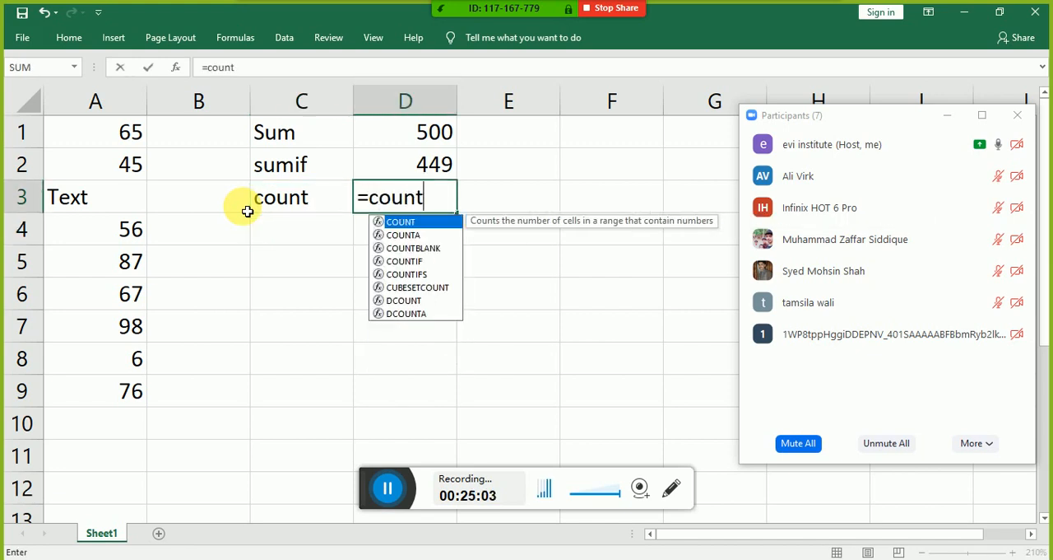
pyautogui.press('Left')
pyautogui.press('Left')
pyautogui.press('Left')
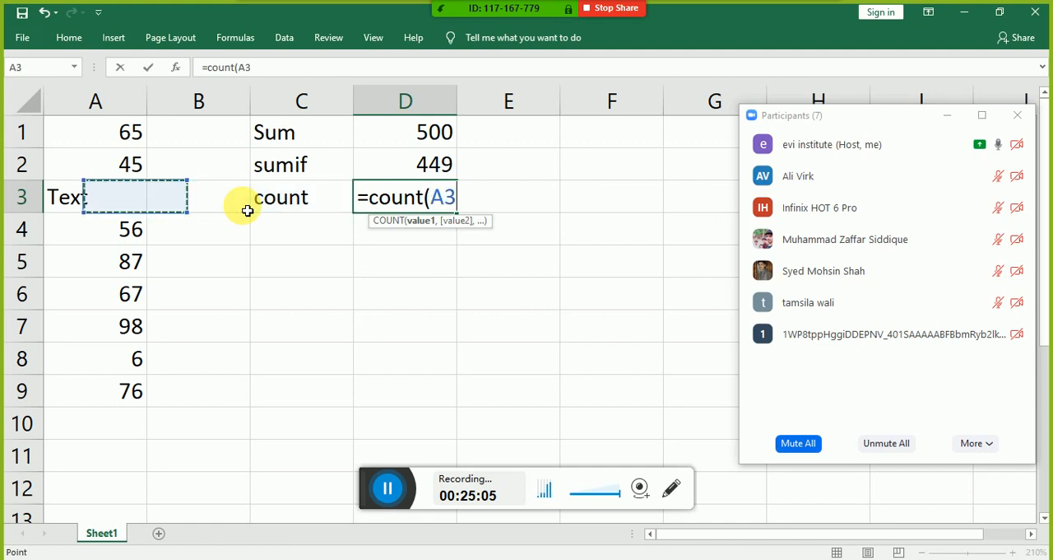
pyautogui.press('Up')
pyautogui.press('Up')
pyautogui.hotkey('ctrl', 'shift', 'Down')
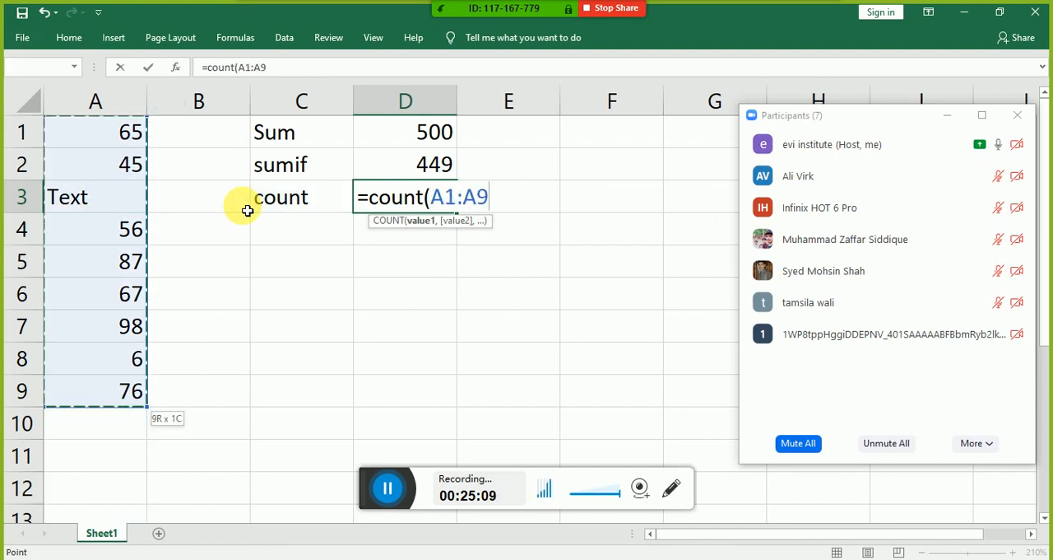
pyautogui.write(')')
pyautogui.press('Return')
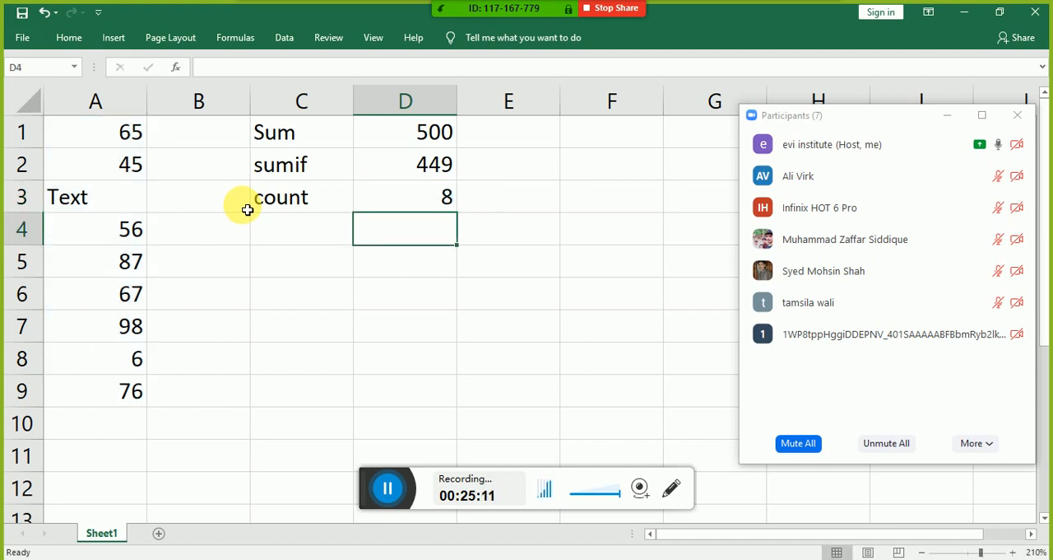
# Step: Enter the note "Number value" in cell E3, beside the COUNT result
pyautogui.press('Up')
pyautogui.press('Right')
pyautogui.write('Numb')
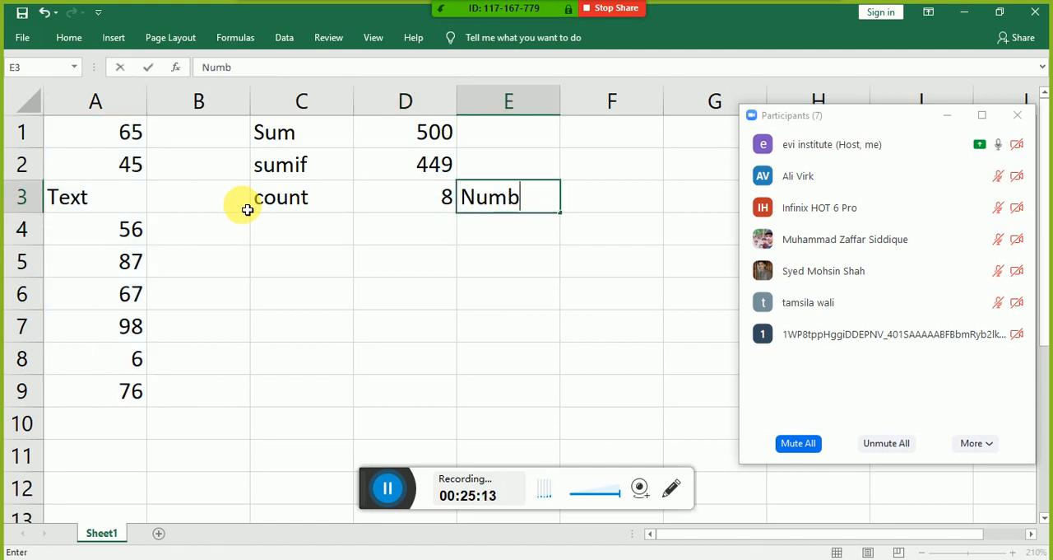
pyautogui.write('er Calue')
pyautogui.press('BackSpace')
pyautogui.press('BackSpace')
pyautogui.press('BackSpace')
pyautogui.press('BackSpace')
pyautogui.press('BackSpace')
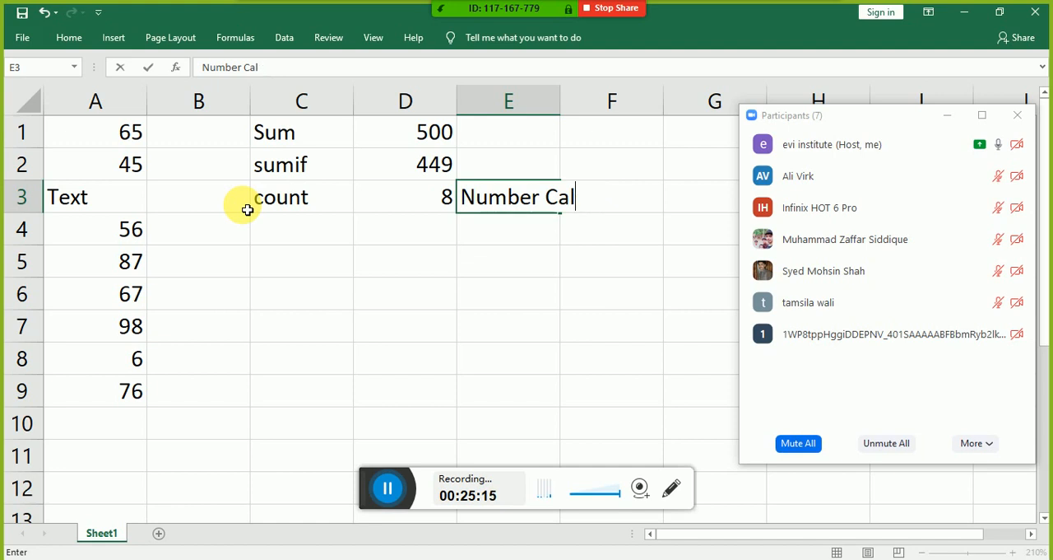
pyautogui.write('value')
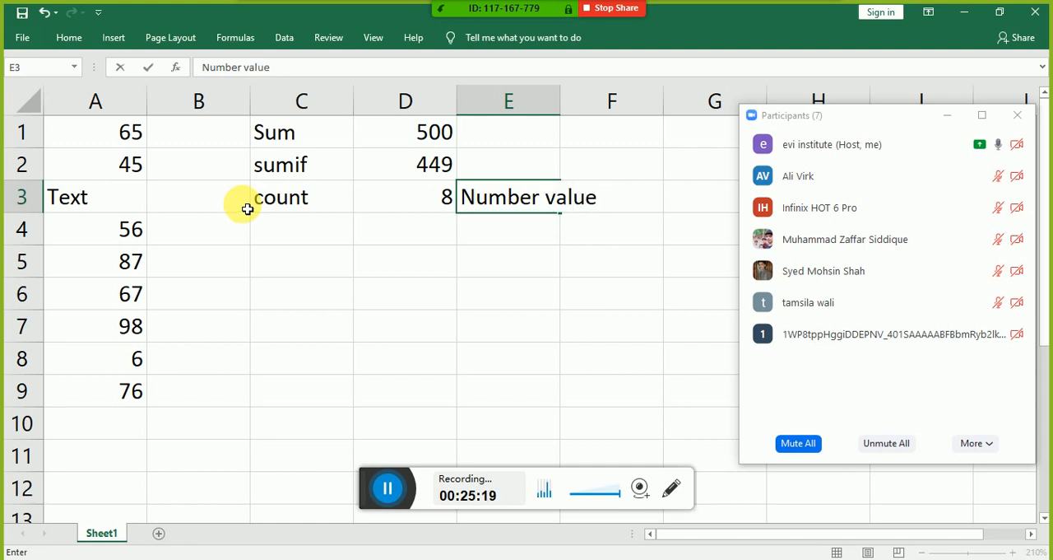
pyautogui.press('Return')
# Step: Go through the column A entries to examine which ones the COUNT formula includes as numbers
pyautogui.press('Left')
pyautogui.press('Left')
pyautogui.press('Left')
pyautogui.press('Left')
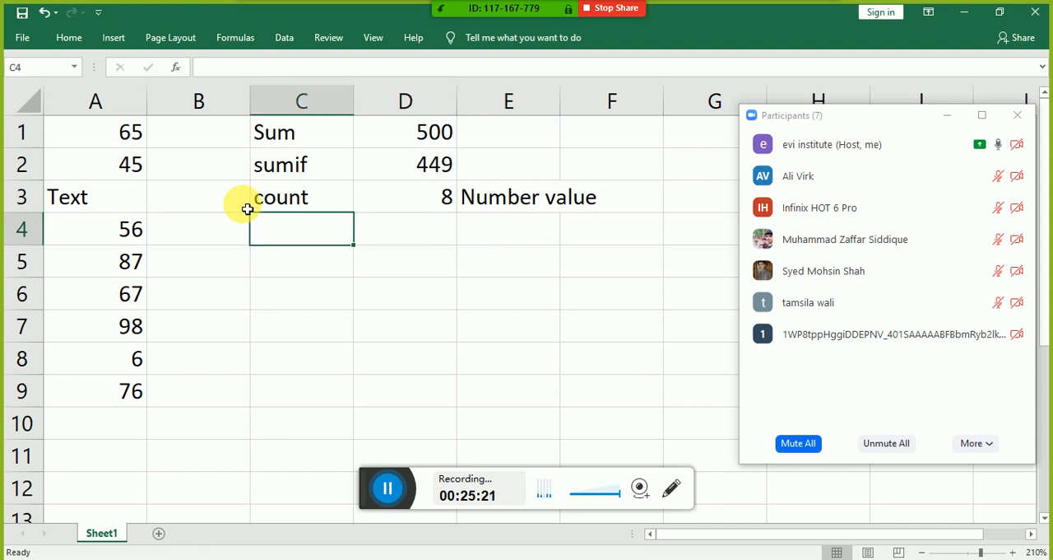
pyautogui.press('Up')
pyautogui.press('Up')
pyautogui.press('Down')
pyautogui.press('Down')
pyautogui.press('Down')
pyautogui.press('Down')
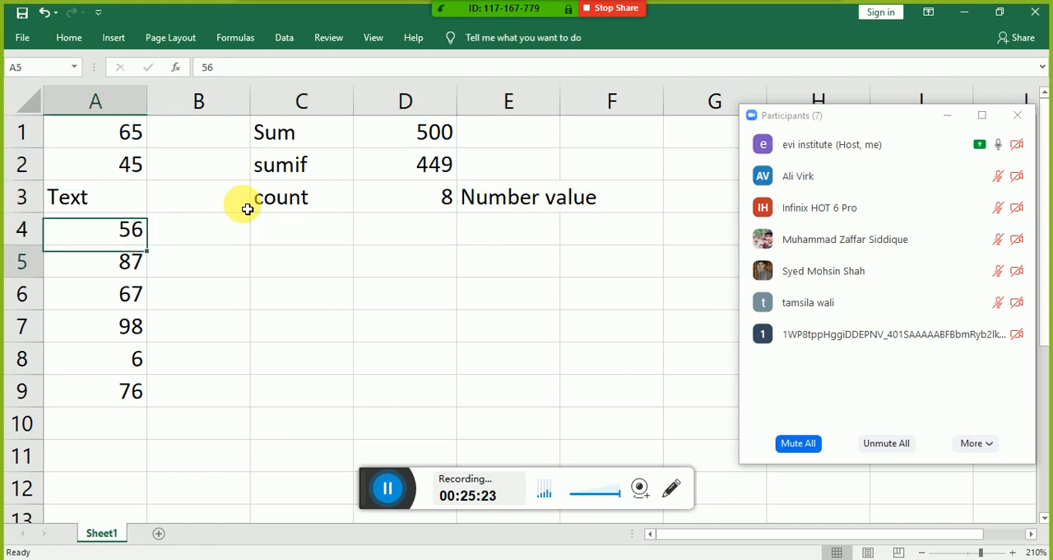
pyautogui.press('Down')
pyautogui.press('Down')
pyautogui.press('Down')
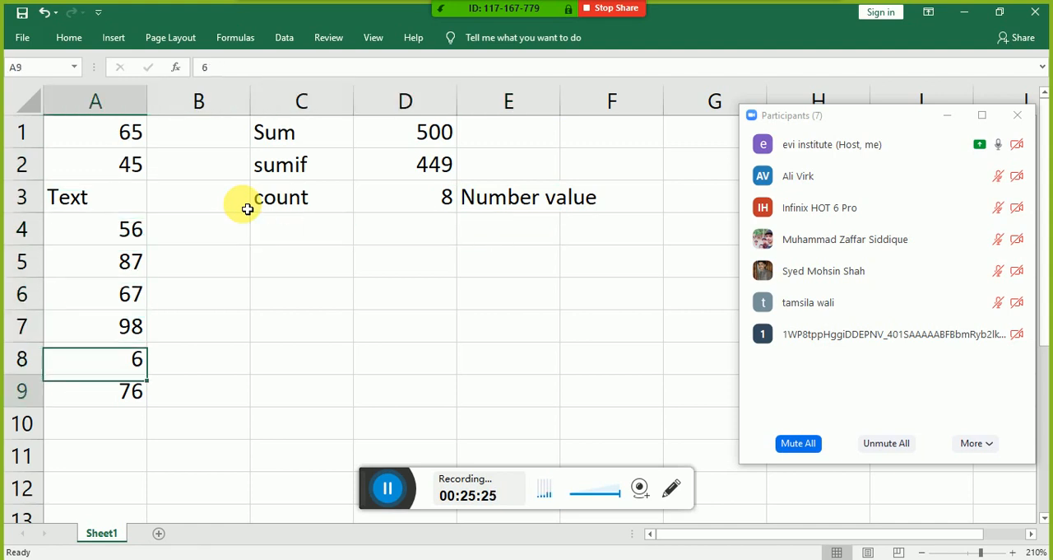
pyautogui.press('Right')
pyautogui.press('Right')
pyautogui.press('Up')
pyautogui.press('Up')
pyautogui.press('Up')
pyautogui.press('Up')
pyautogui.press('Right')
pyautogui.press('Right')
pyautogui.press('Up')
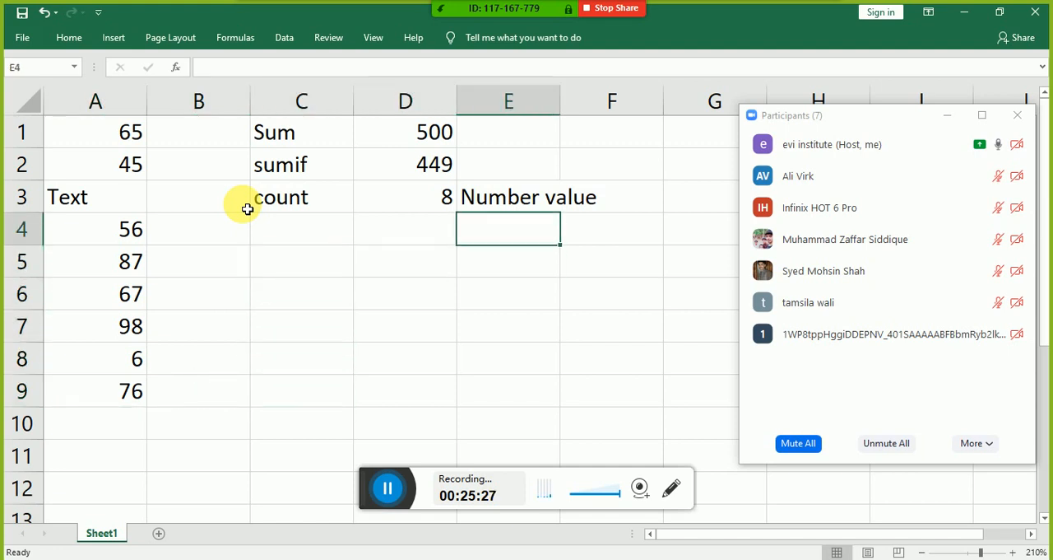
# Step: Enter the label "counta" in cell C4, below the count label
pyautogui.press('Left')
pyautogui.press('Left')
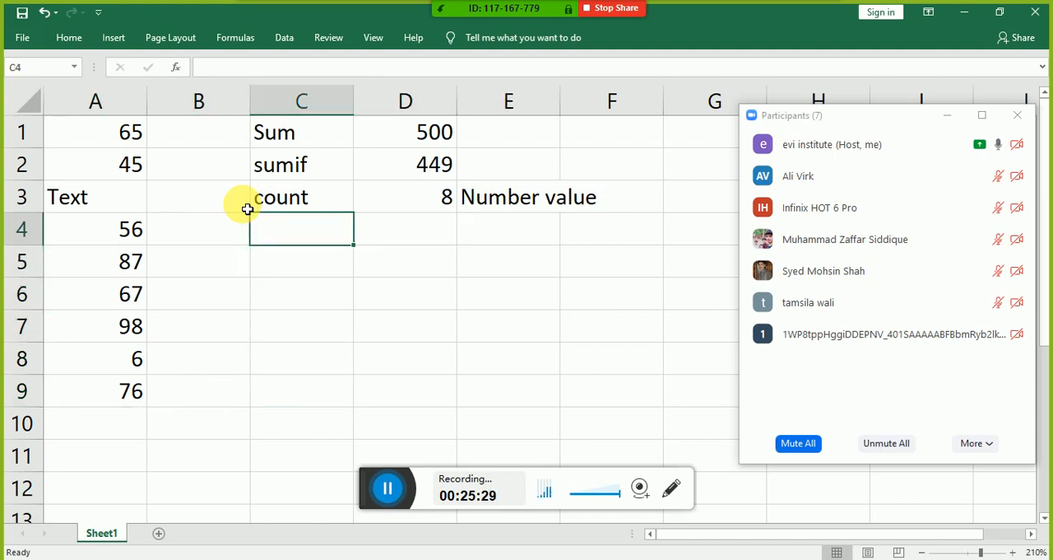
pyautogui.write('coujnt')
pyautogui.press('BackSpace')
pyautogui.press('BackSpace')
pyautogui.press('BackSpace')
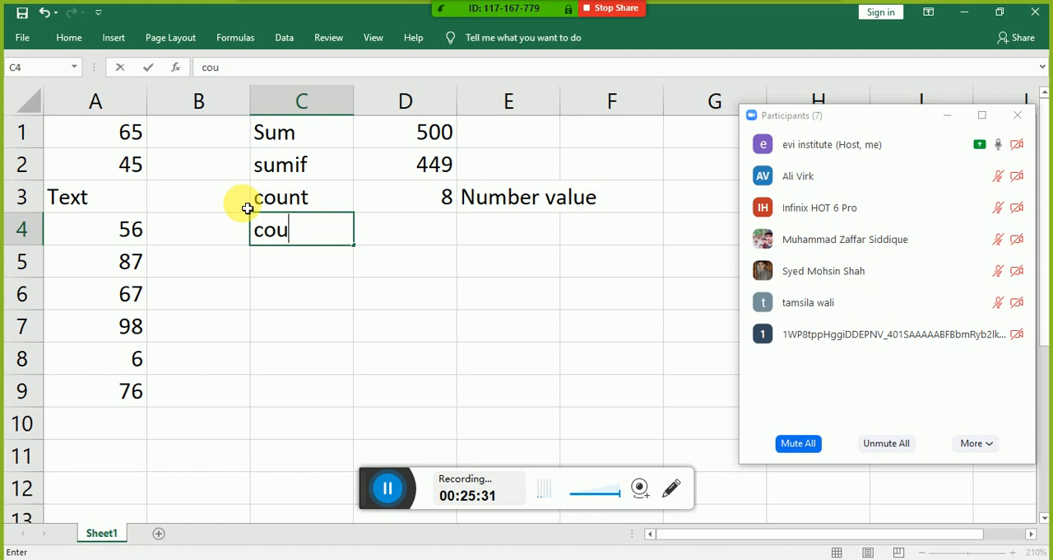
pyautogui.write('nta')
pyautogui.press('Tab')
# Step: Enter the formula =counta(A1:A9) in cell D4, beside the counta label
pyautogui.write('=counta')
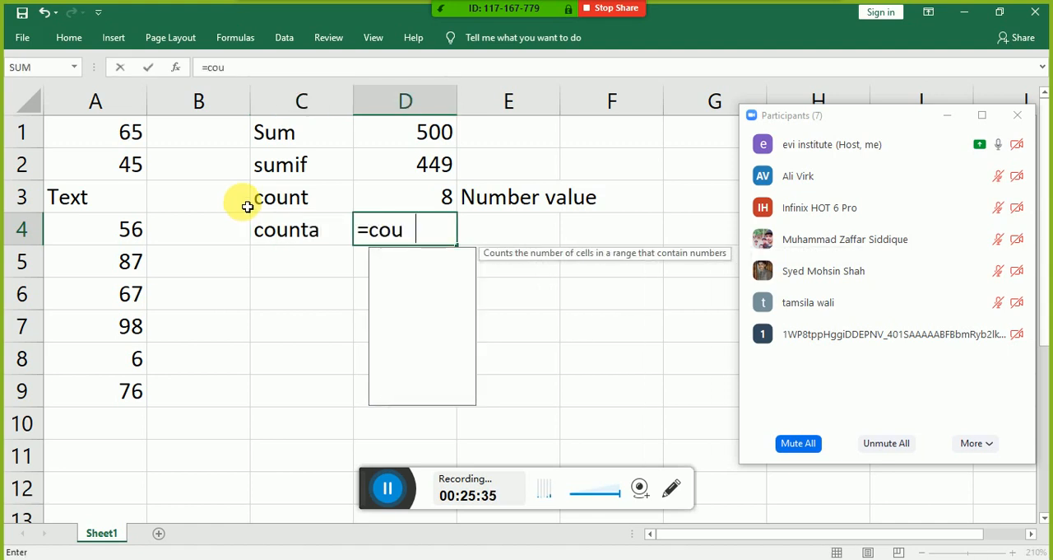
pyautogui.write('(')
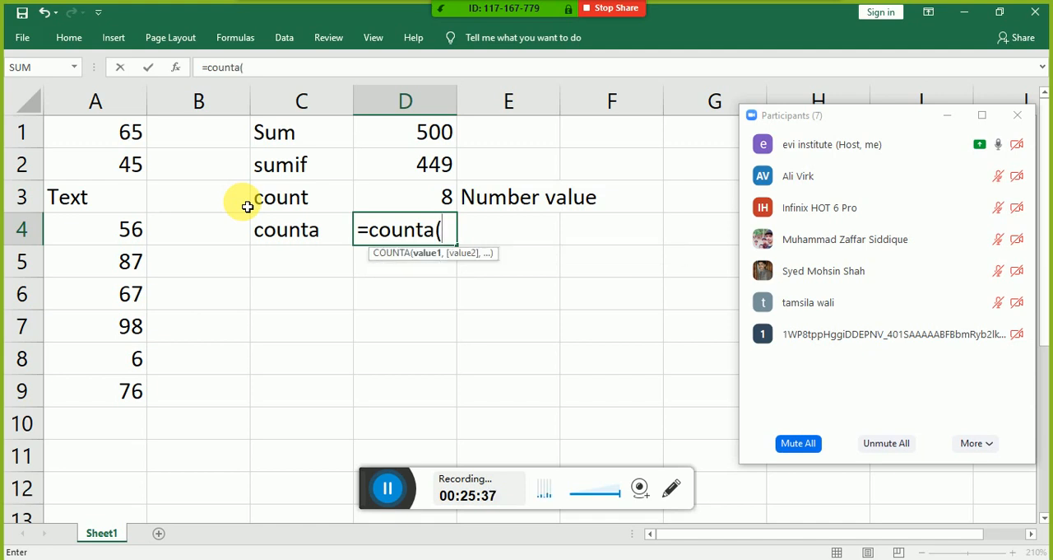
pyautogui.press('Left')
pyautogui.press('Left')
pyautogui.press('Left')
pyautogui.press('Up')
pyautogui.press('Up')
pyautogui.press('Up')
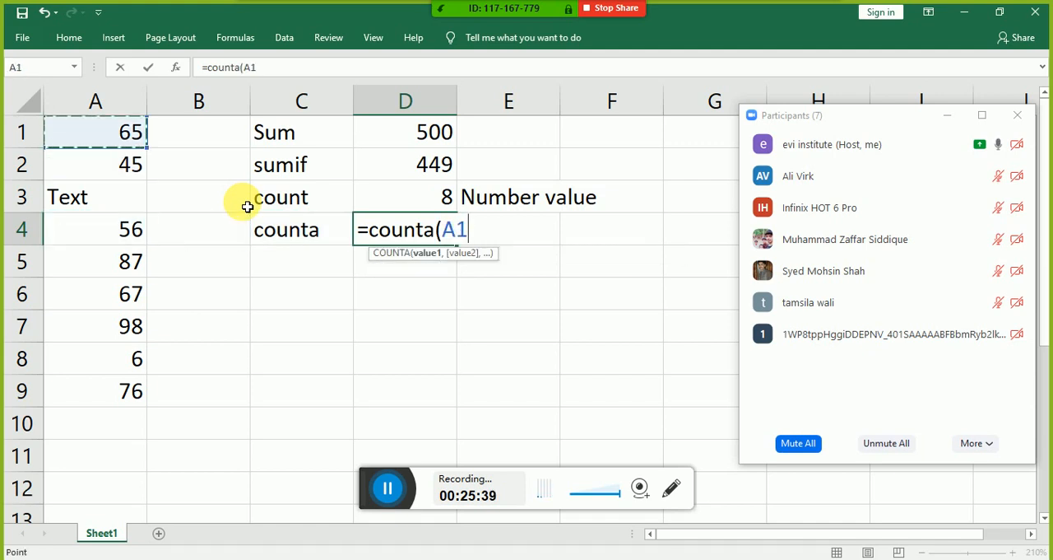
pyautogui.hotkey('ctrl', 'shift', 'Down')
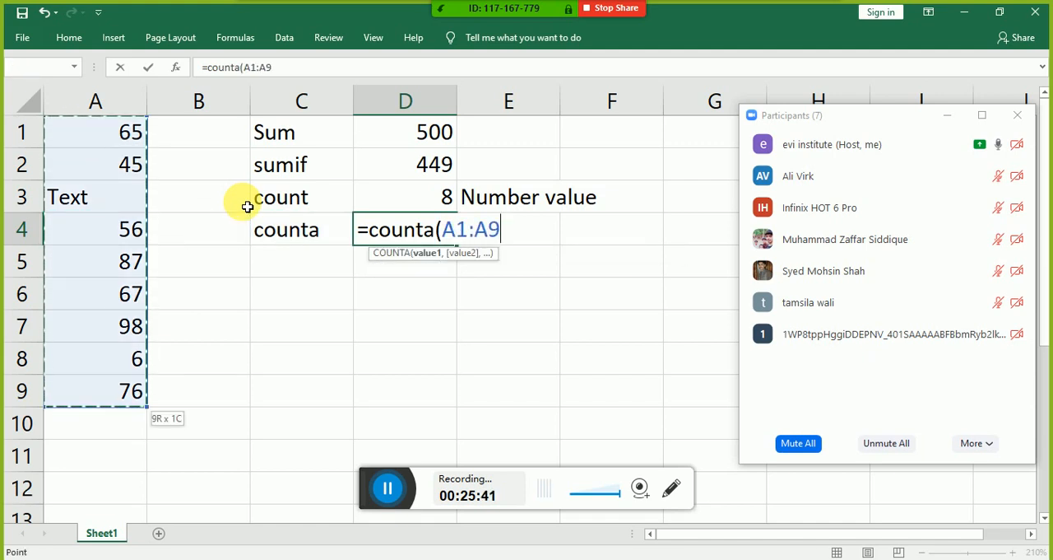
pyautogui.write(')')
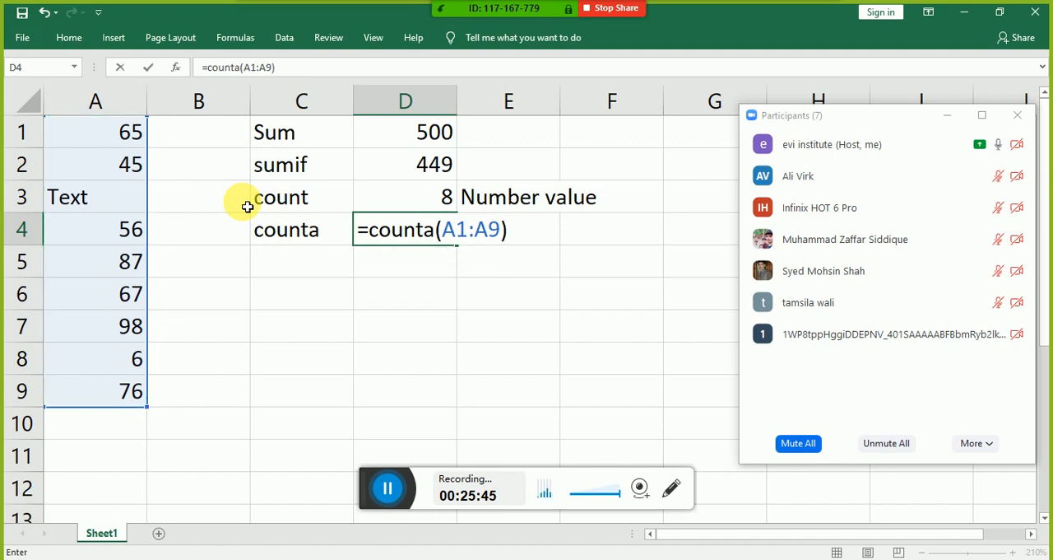
pyautogui.press('Return')
# Step: Enter the note "Number+text" in cell E4, beside the COUNTA result
pyautogui.press('Up')
pyautogui.press('Right')
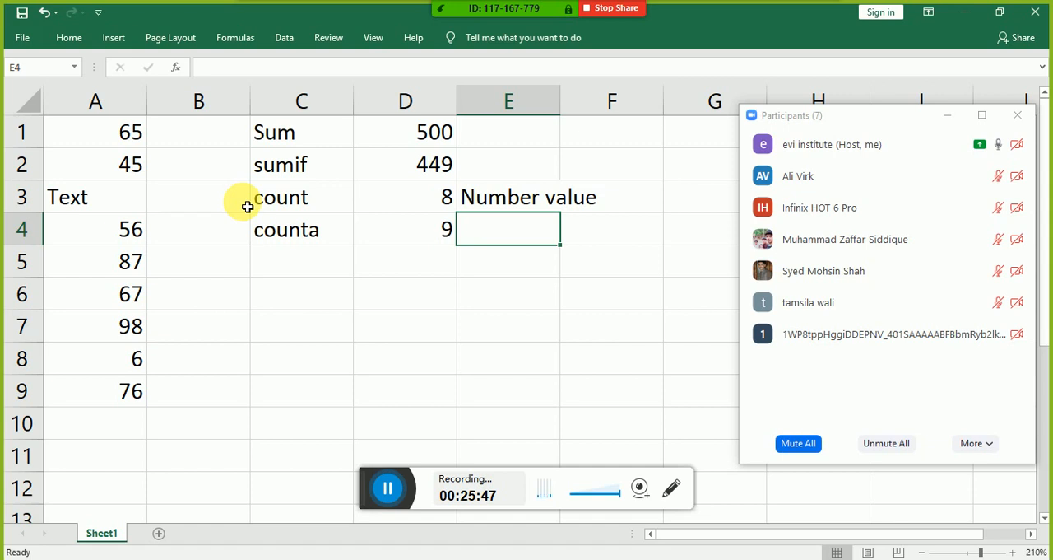
pyautogui.write('Nun')
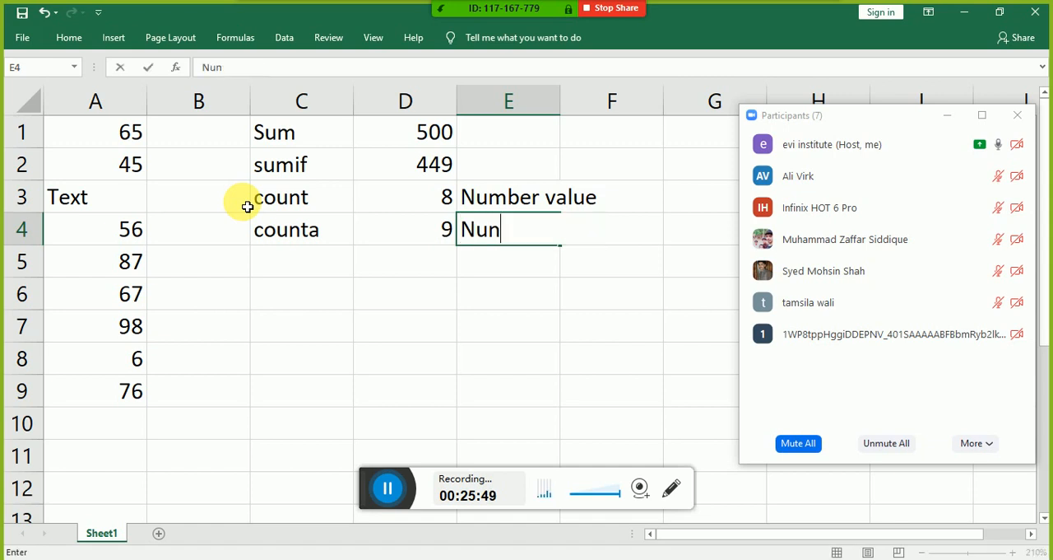
pyautogui.press('BackSpace')
pyautogui.write('me')
pyautogui.press('BackSpace')
pyautogui.write('ver')
pyautogui.press('BackSpace')
pyautogui.press('BackSpace')
pyautogui.press('BackSpace')
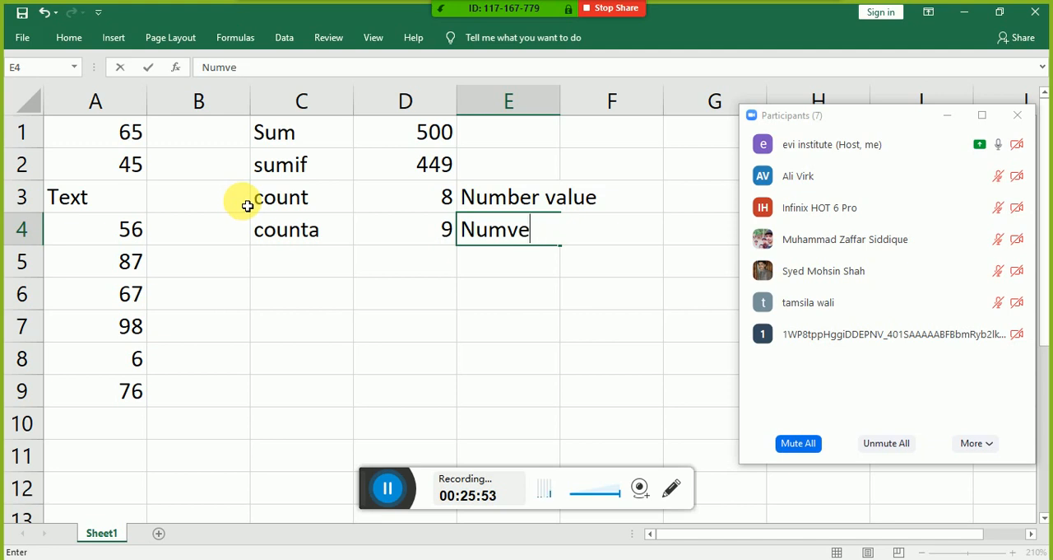
pyautogui.write('ber')
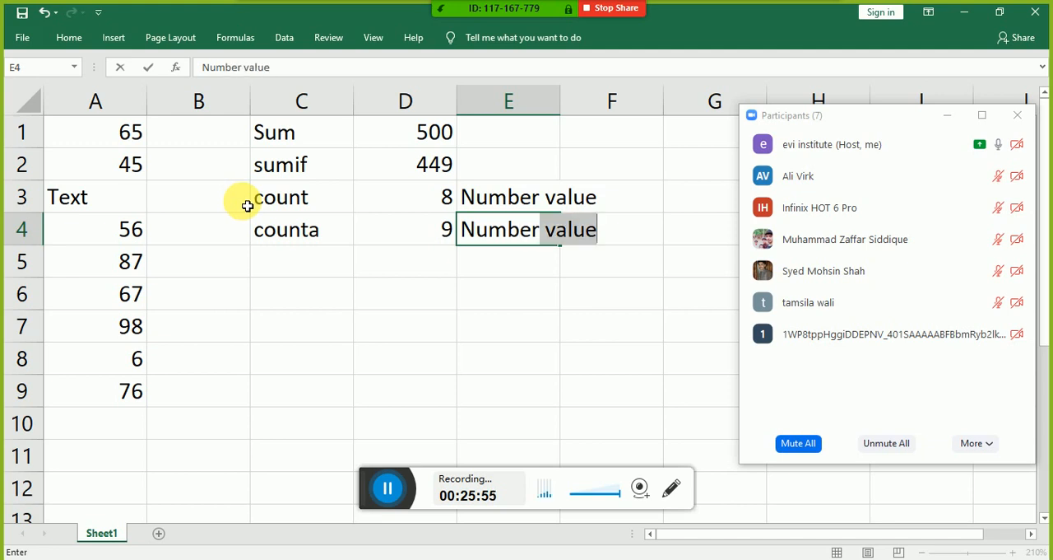
pyautogui.write('+text')
pyautogui.press('Return')
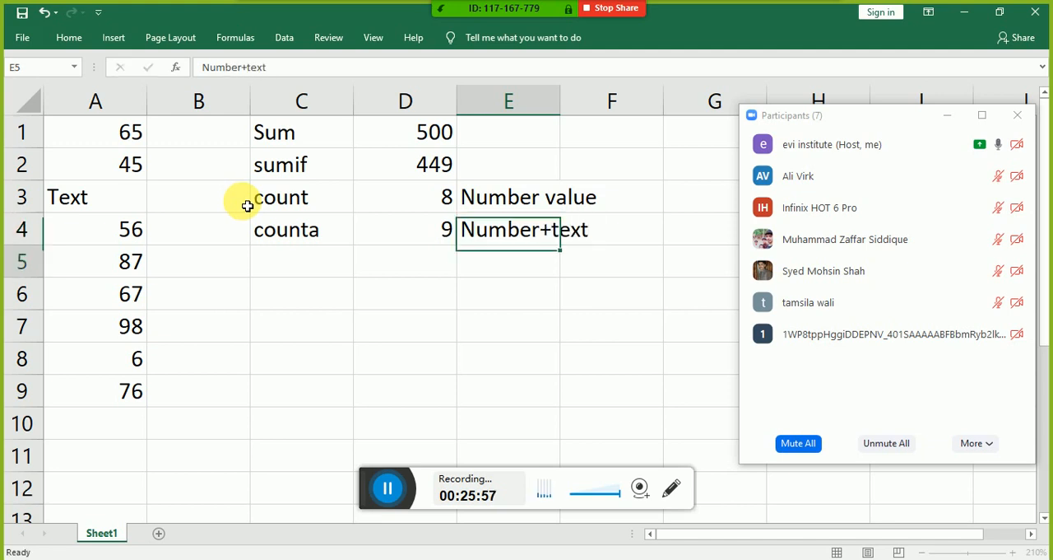
# Step: Enter the label "countif" in cell C5, below the counta label
pyautogui.press('Left')
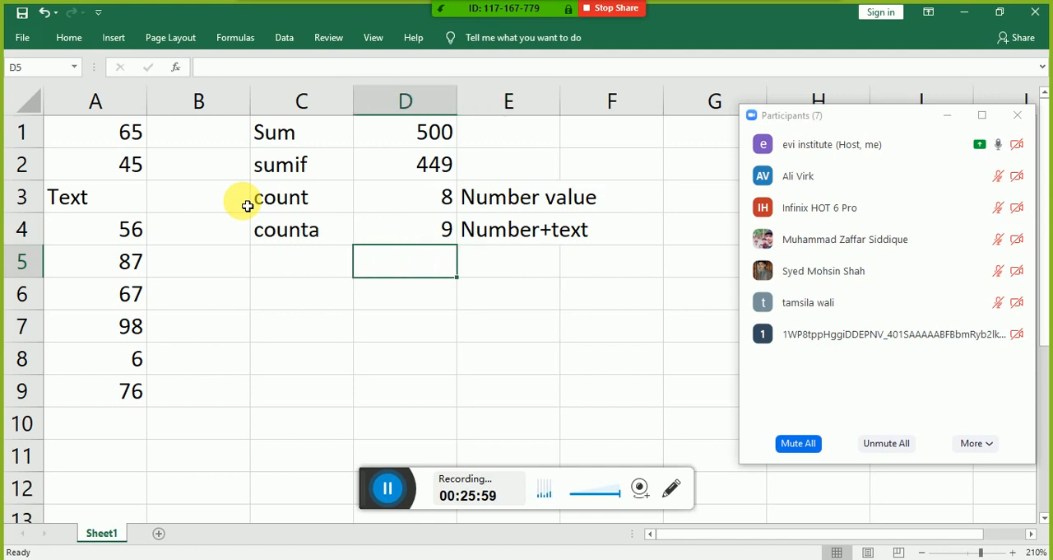
pyautogui.press('Left')
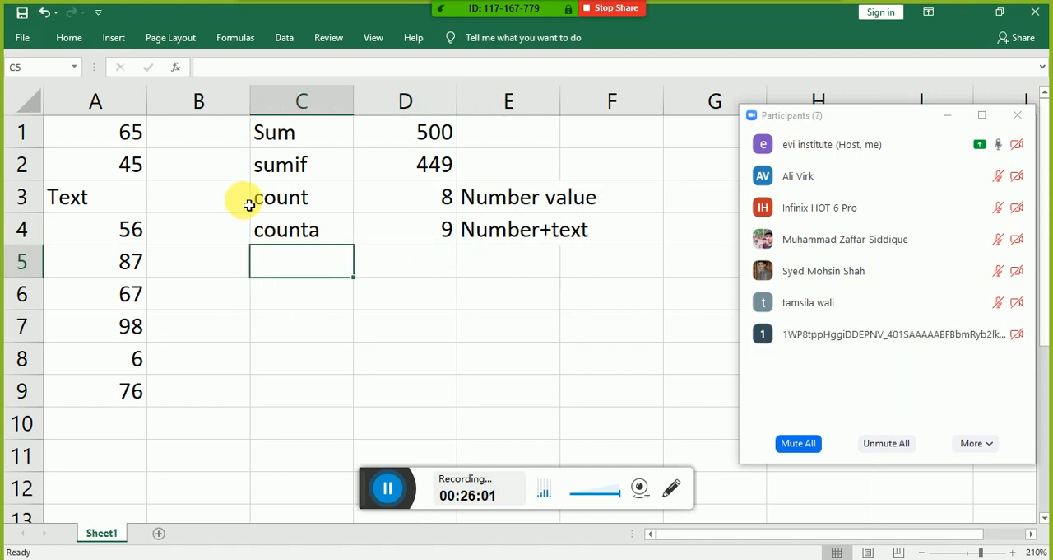
pyautogui.write('count')
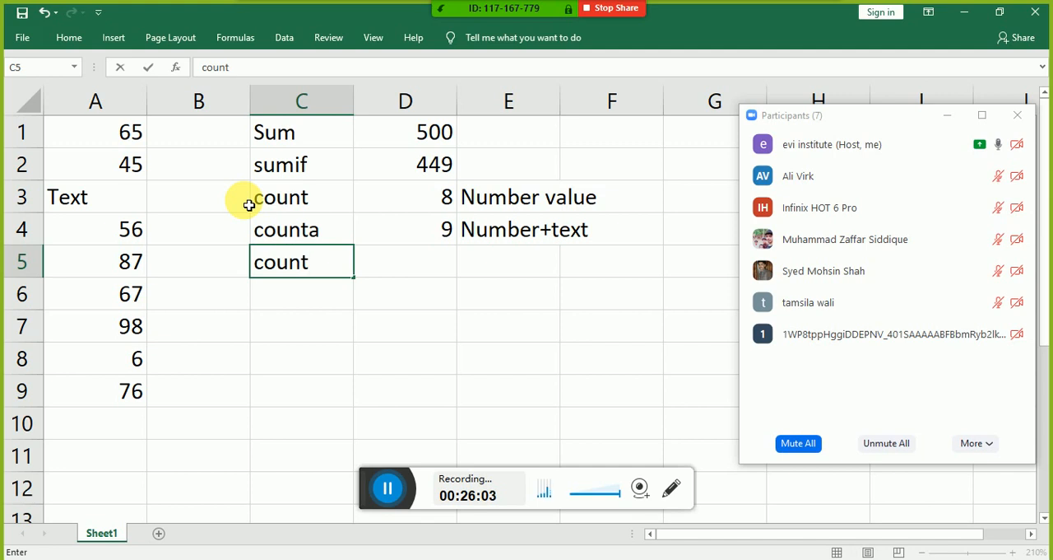
pyautogui.write('if')
pyautogui.press('Tab')
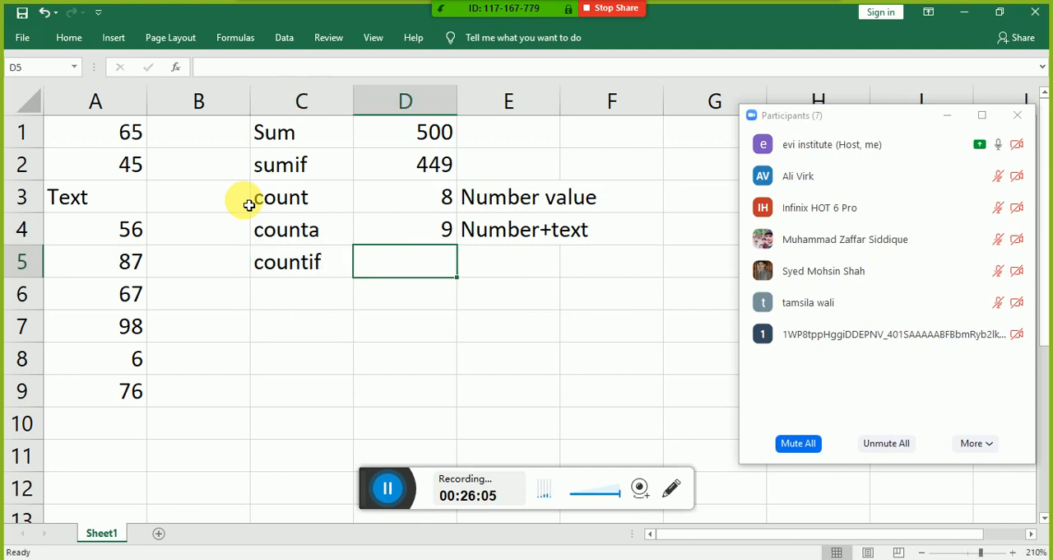
# Step: Enter the formula =countif(A1:A9,">50") in cell D5, beside the countif label
pyautogui.write('=counti')
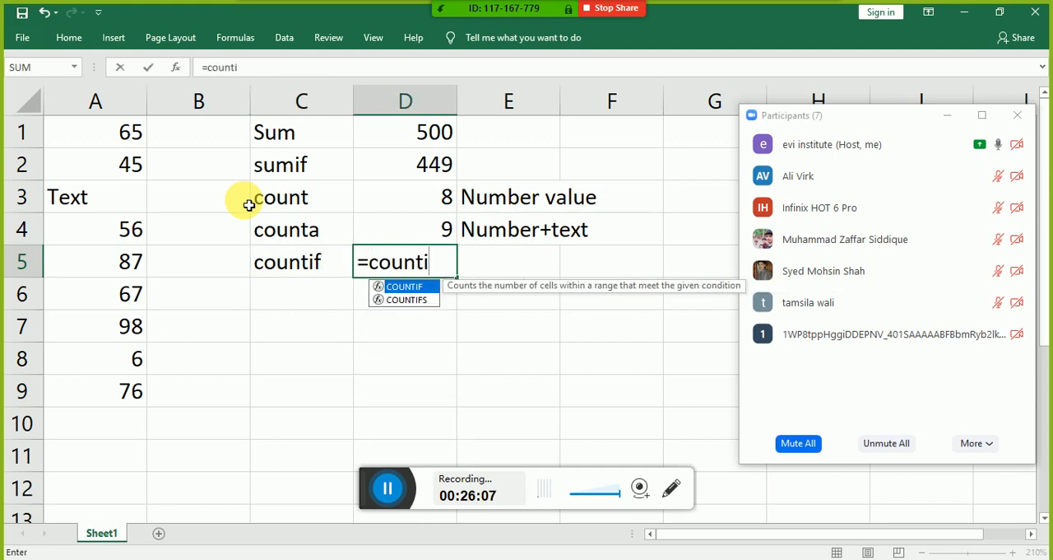
pyautogui.write('f(')
pyautogui.press('Left')
pyautogui.press('Left')
pyautogui.press('Left')
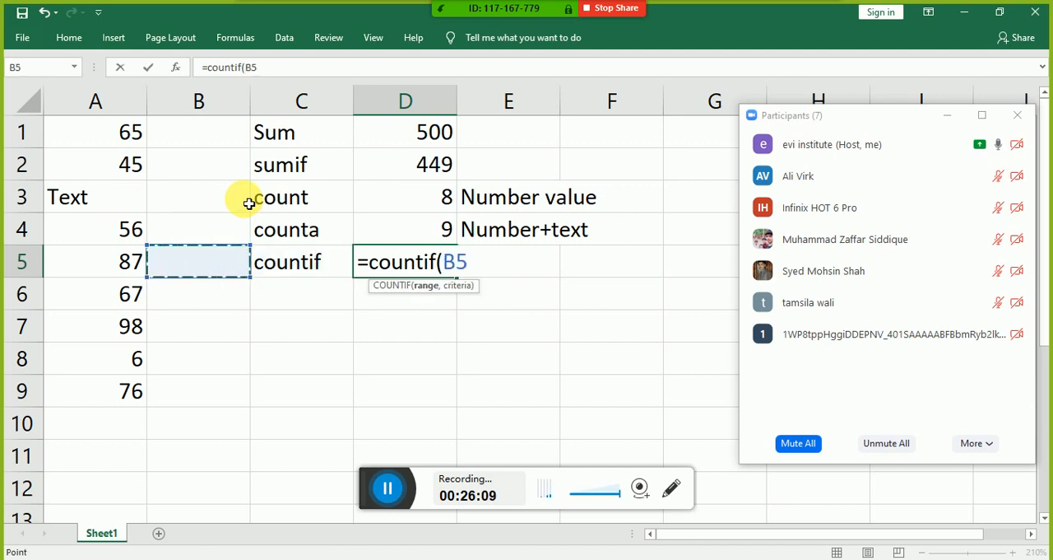
pyautogui.press('Down')
pyautogui.press('Down')
pyautogui.press('Down')
pyautogui.press('Down')
pyautogui.hotkey('shift', 'Up')
pyautogui.hotkey('shift', 'Up')
pyautogui.hotkey('shift', 'Up')
pyautogui.hotkey('shift', 'Up')
pyautogui.hotkey('shift', 'Up')
pyautogui.hotkey('shift', 'Up')
pyautogui.hotkey('shift', 'Up')
pyautogui.hotkey('shift', 'Up')
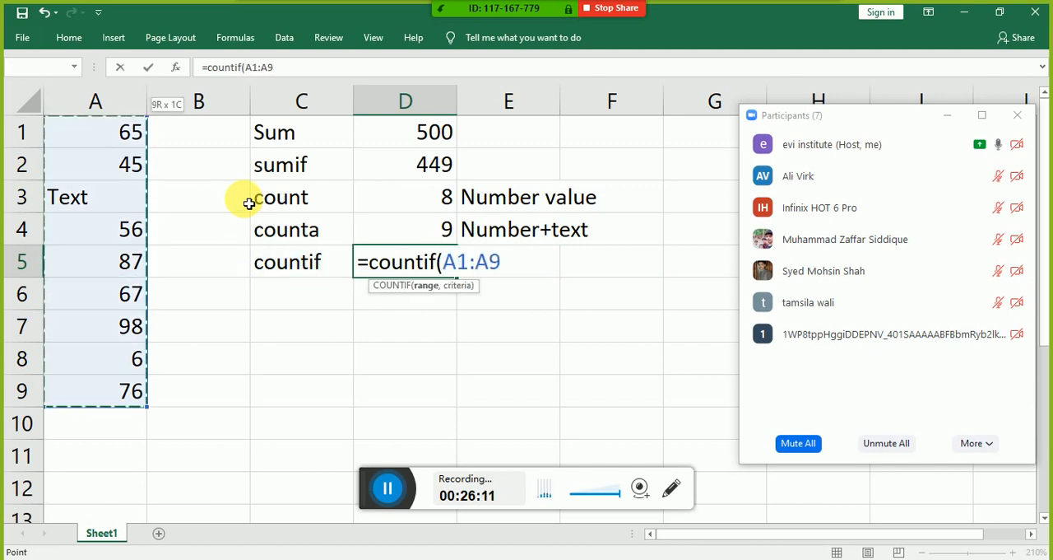
pyautogui.write(',"')
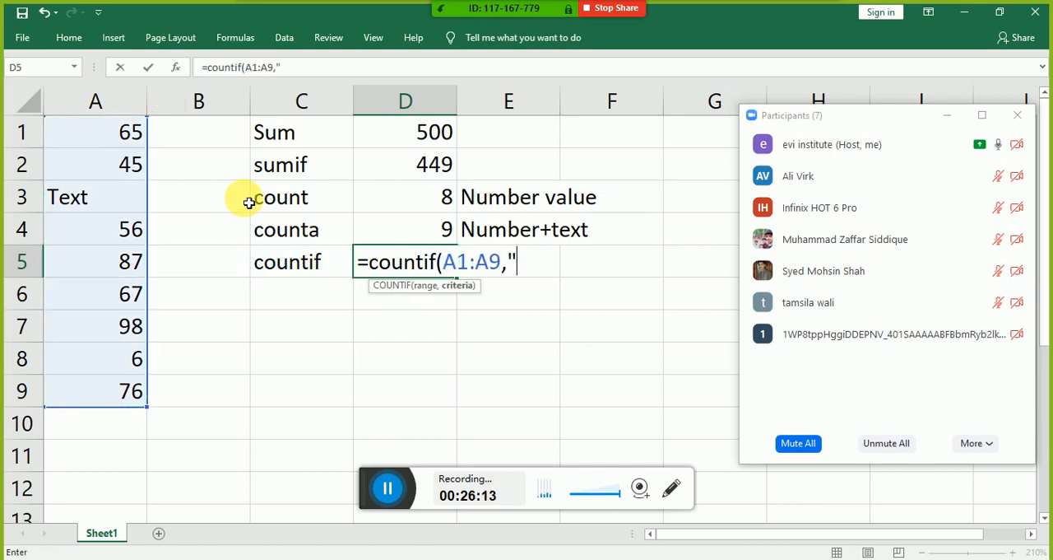
pyautogui.write('>')
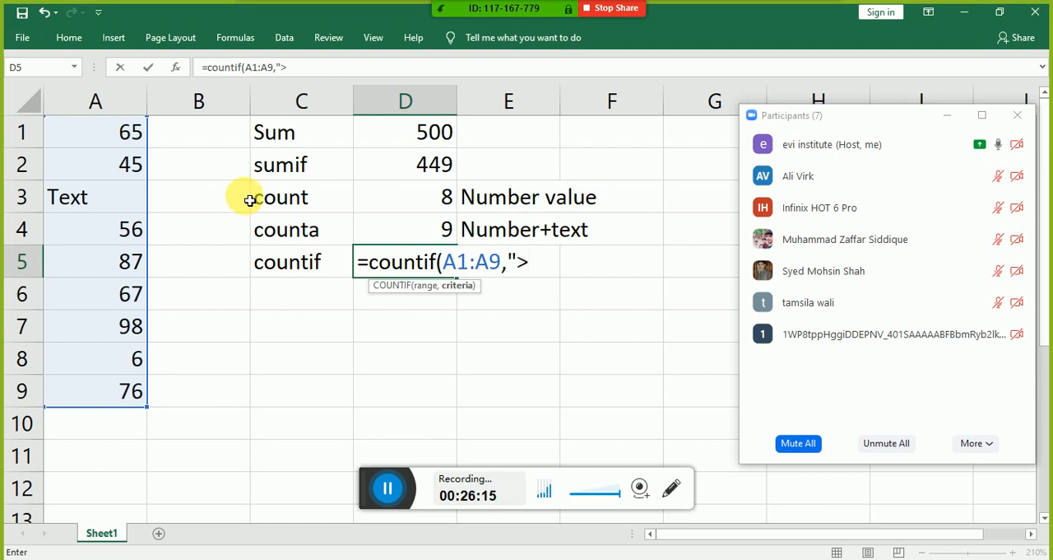
pyautogui.write('50"')
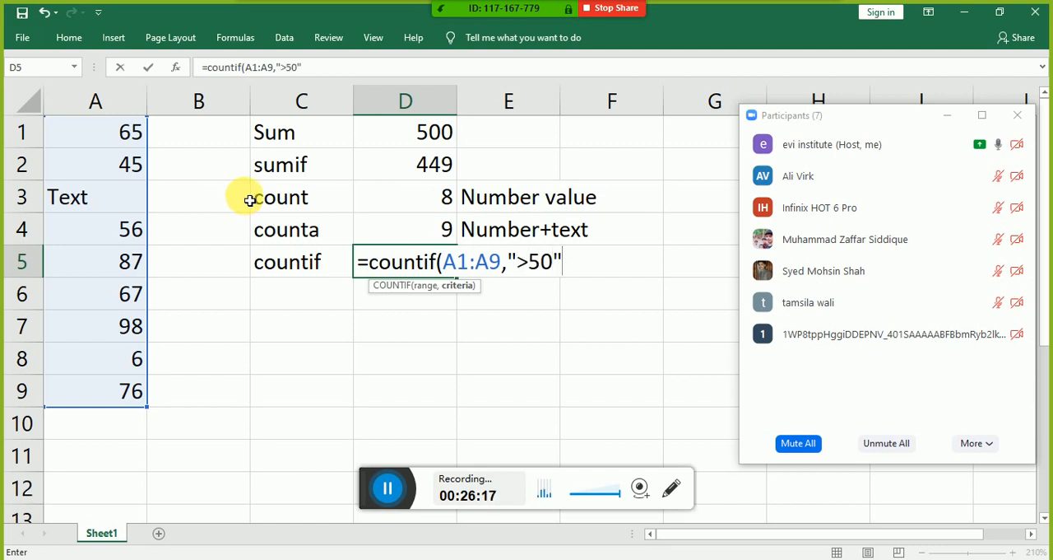
pyautogui.write(')')
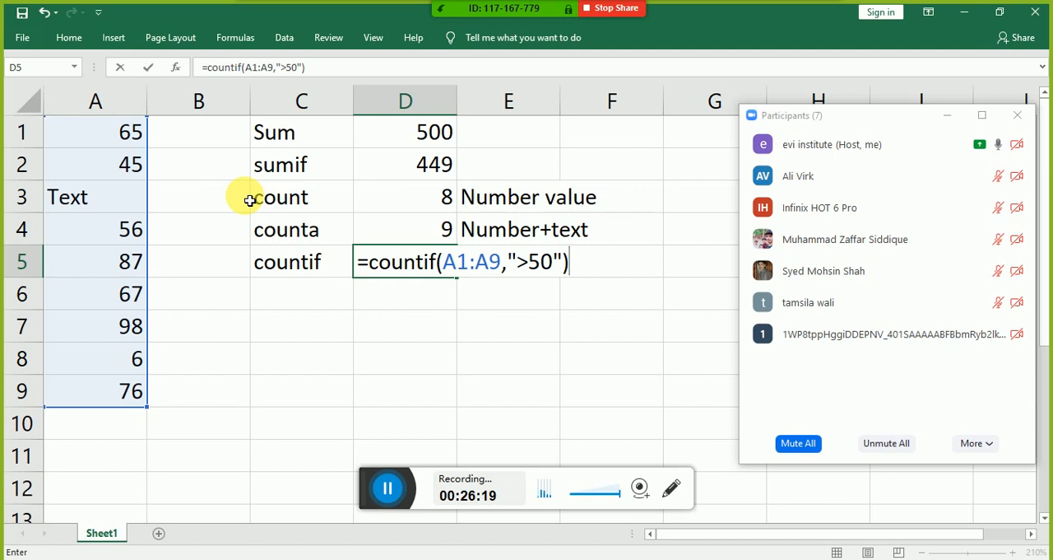
pyautogui.press('Return')
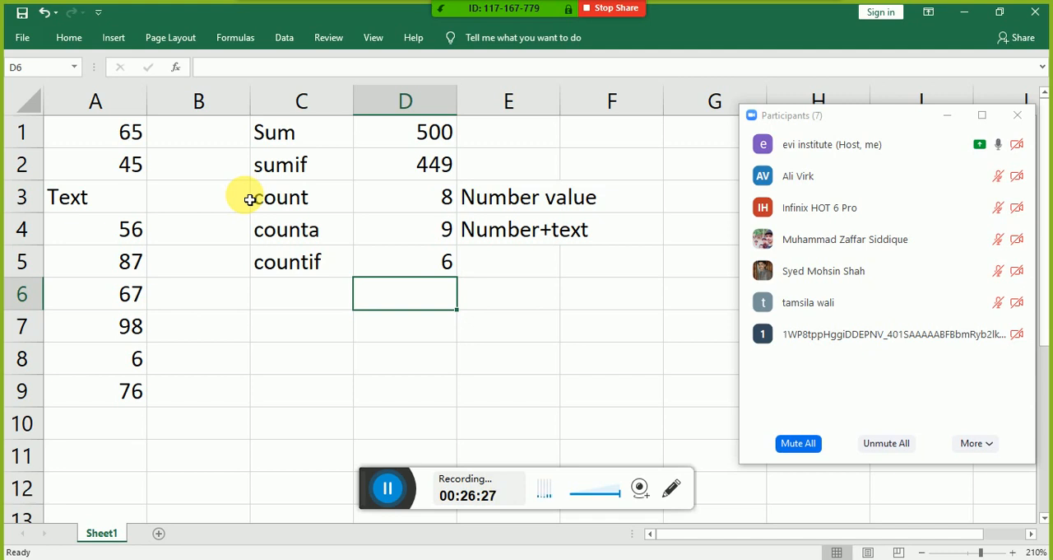
pyautogui.press('Left')
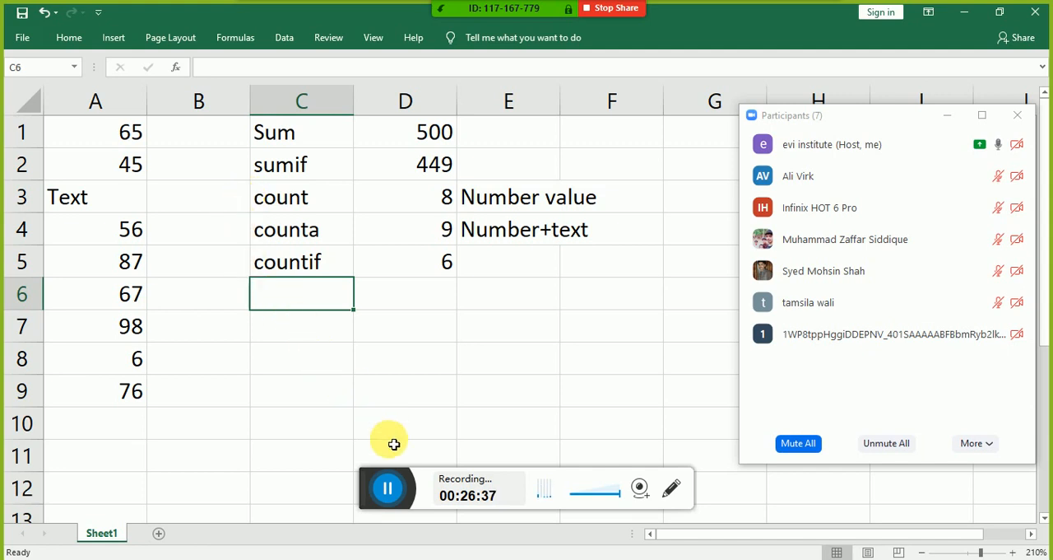
pyautogui.click(383, 490)
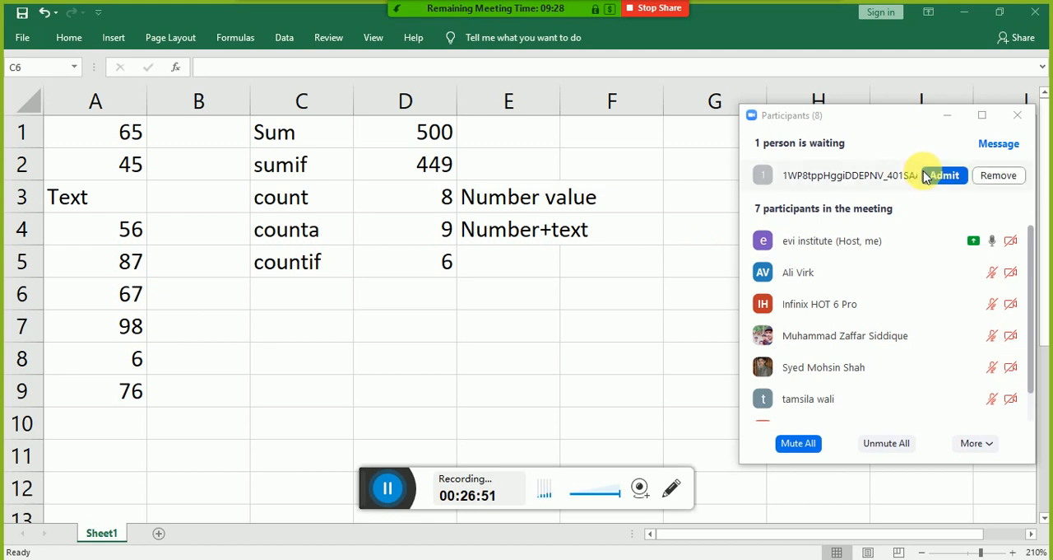
# Step: Admit the waiting participant to the Zoom meeting
pyautogui.click(927, 175)
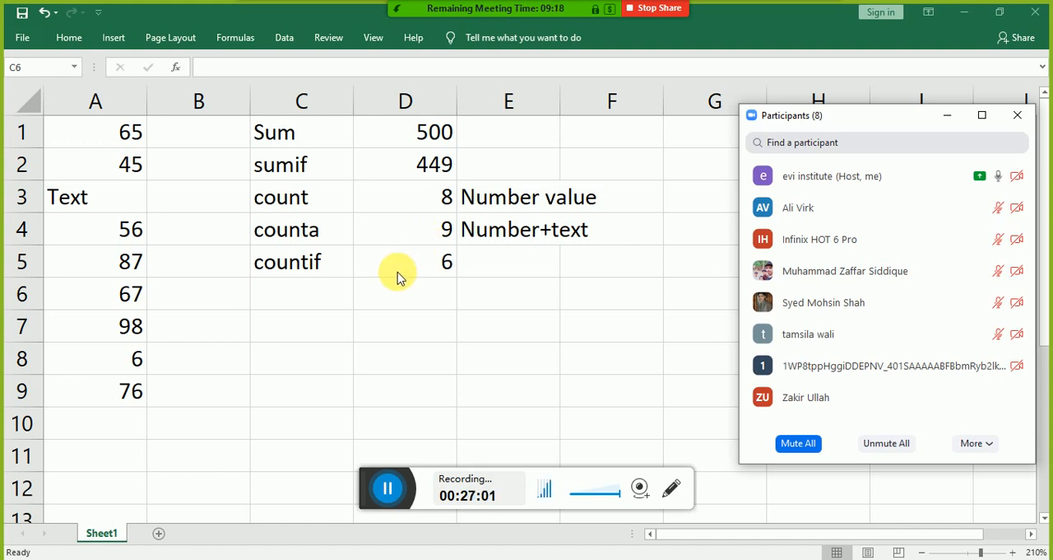
# Step: Review the COUNTIF formula in cell D5, including its range and criteria
pyautogui.click(398, 271)
pyautogui.doubleClick(401, 270)
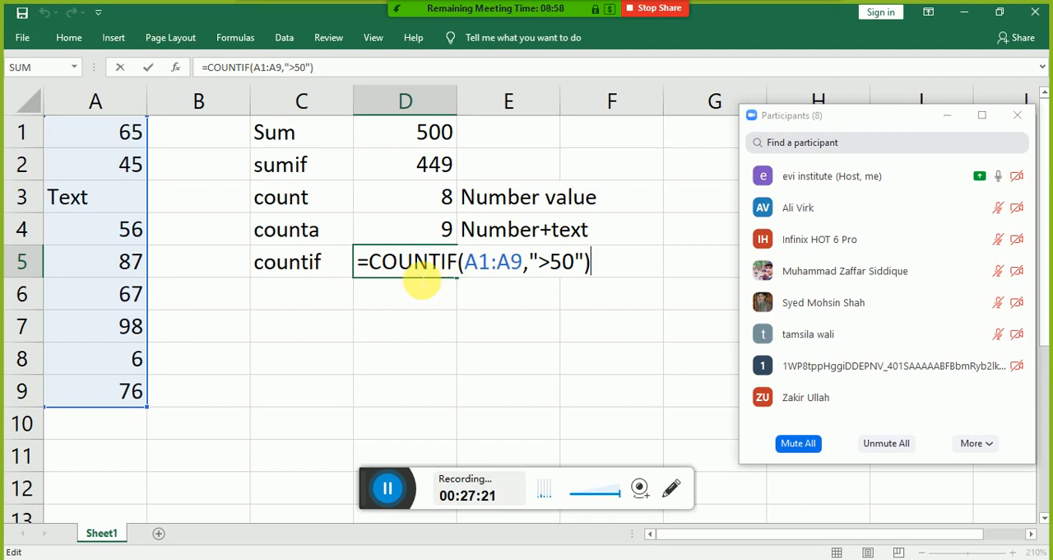
pyautogui.press('Return')
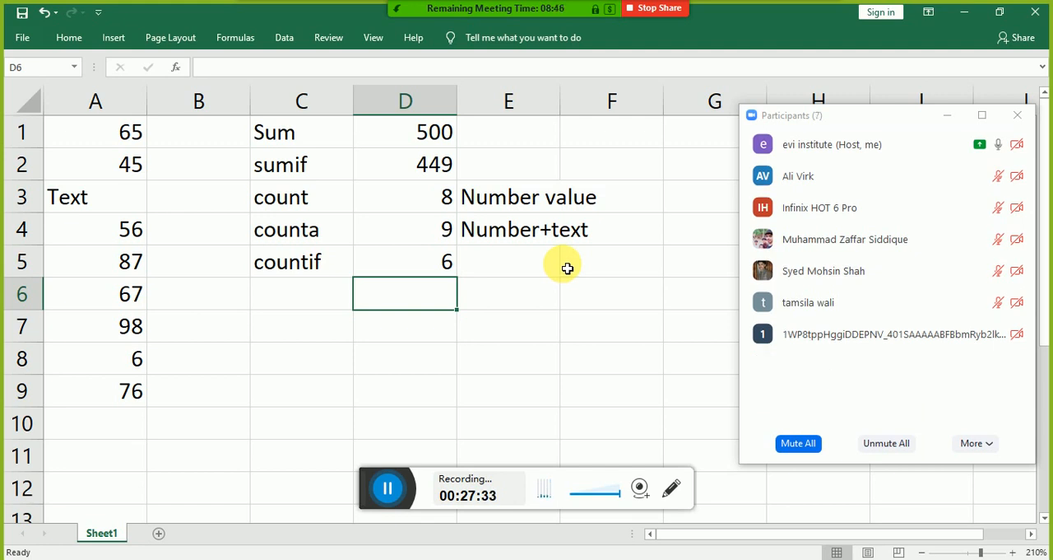
# Step: Enter the label "Max" in cell C6, below the countif label
pyautogui.click(329, 296)
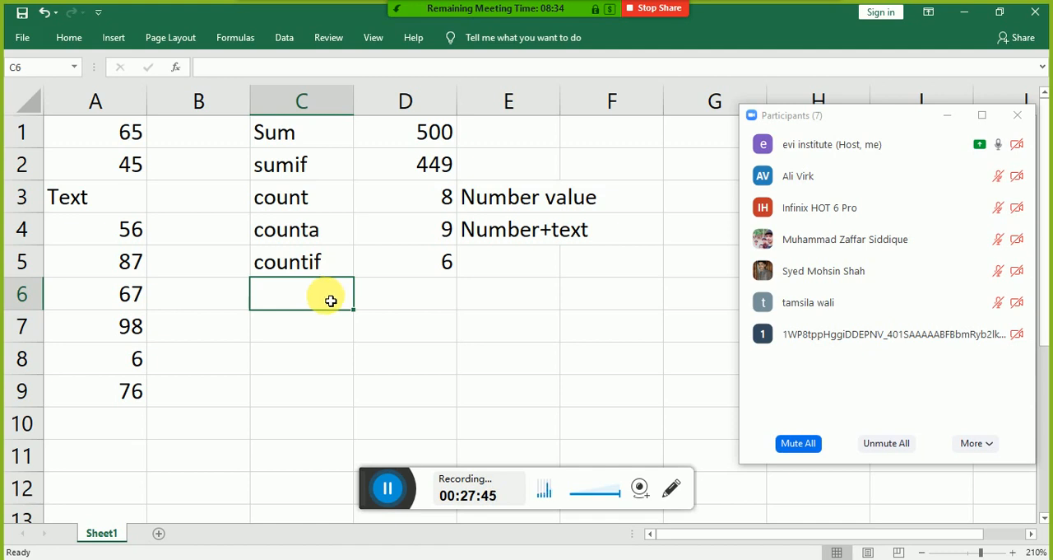
pyautogui.write('Maz')
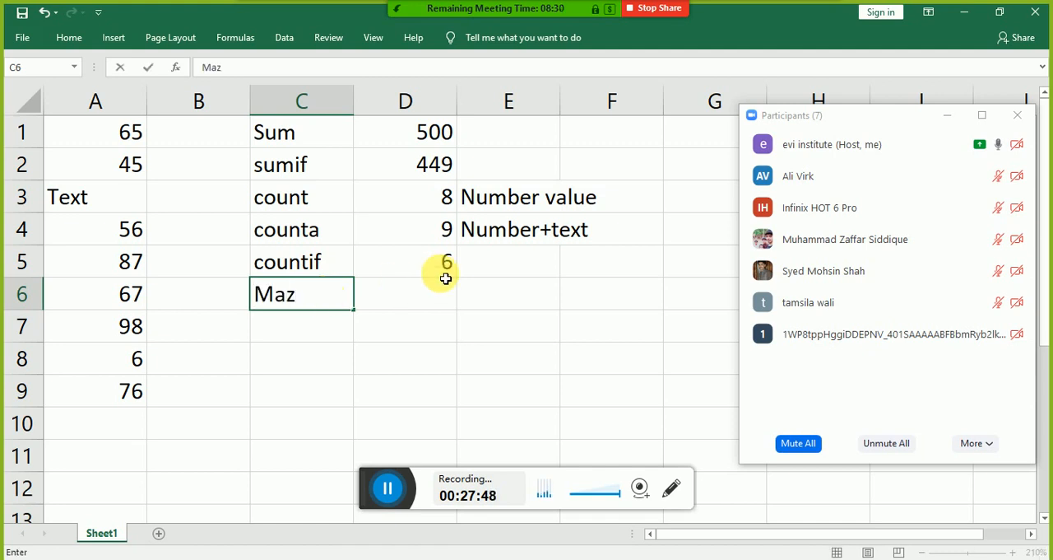
pyautogui.press('BackSpace')
pyautogui.write('x')
pyautogui.press('Tab')
# Step: Enter the formula =max(A1:A9) in cell D6, beside the Max label
pyautogui.write('=')
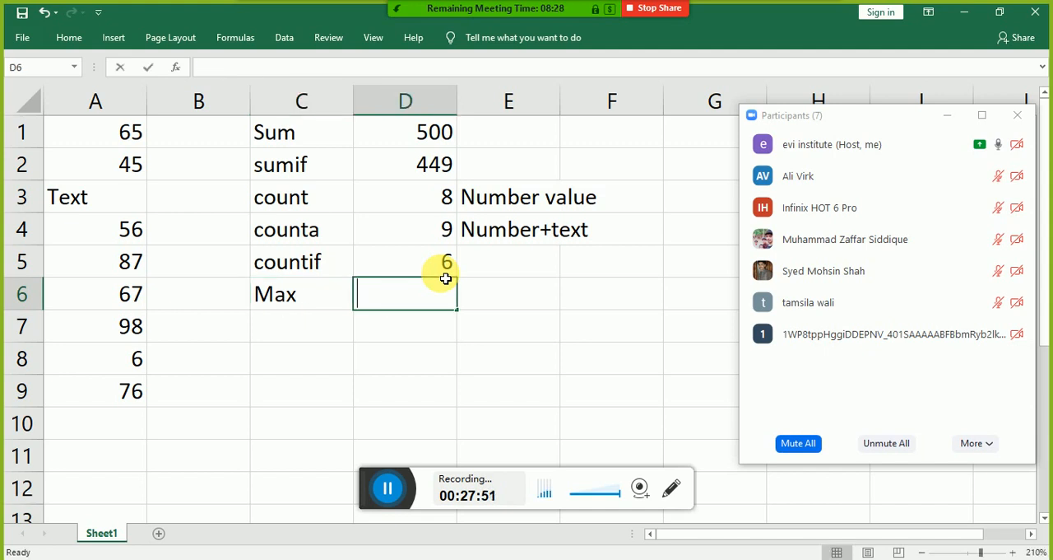
pyautogui.write('max')
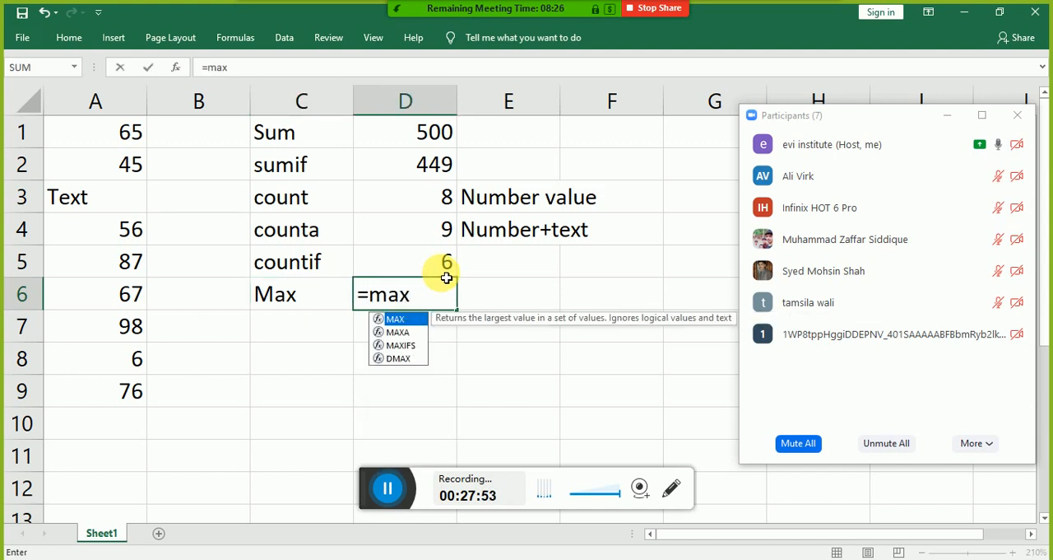
pyautogui.write('(')
pyautogui.press('Left')
pyautogui.press('Left')
pyautogui.press('Left')
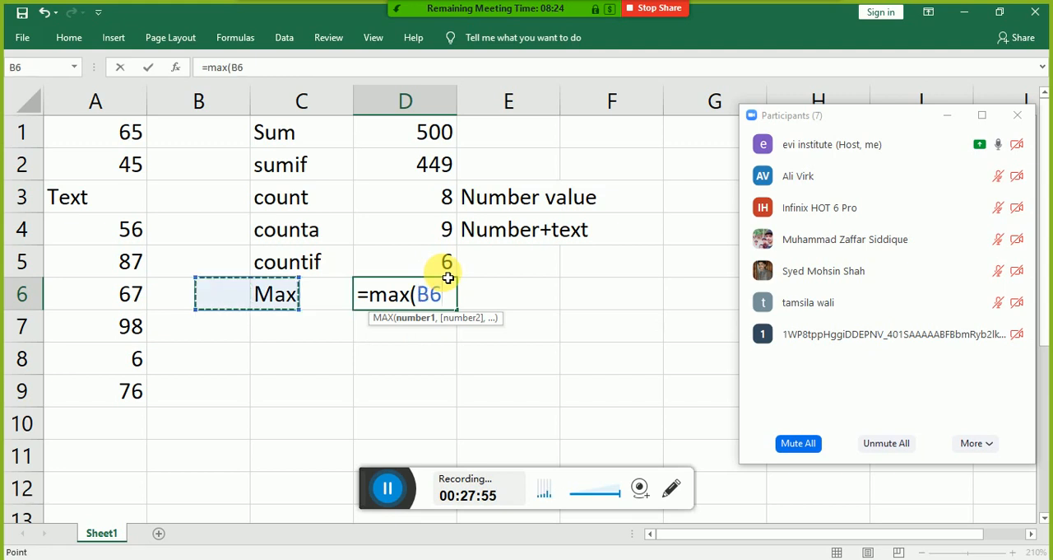
pyautogui.press('Up')
pyautogui.press('Up')
pyautogui.press('Up')
pyautogui.press('Up')
pyautogui.press('Up')
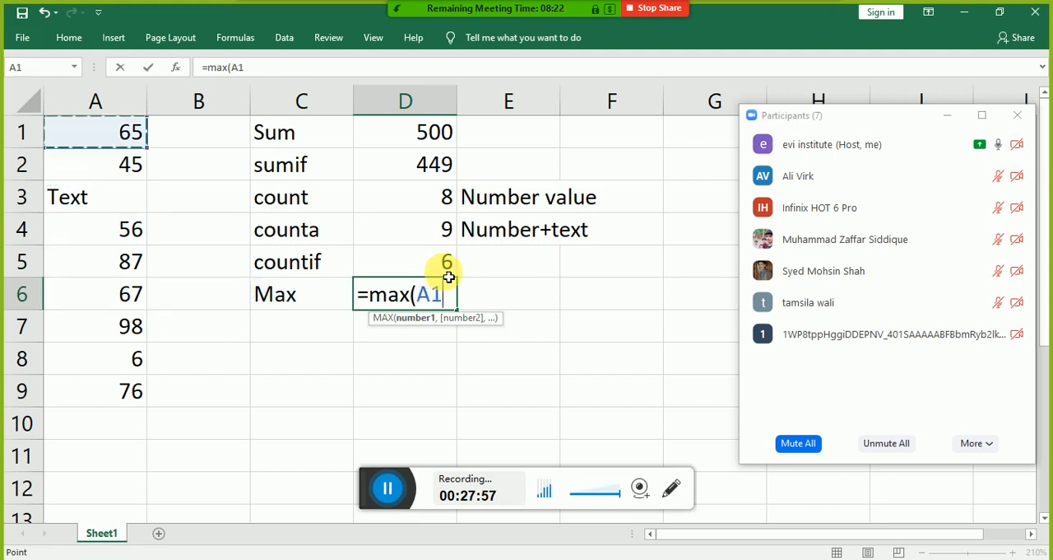
pyautogui.hotkey('ctrl', 'shift', 'Down')
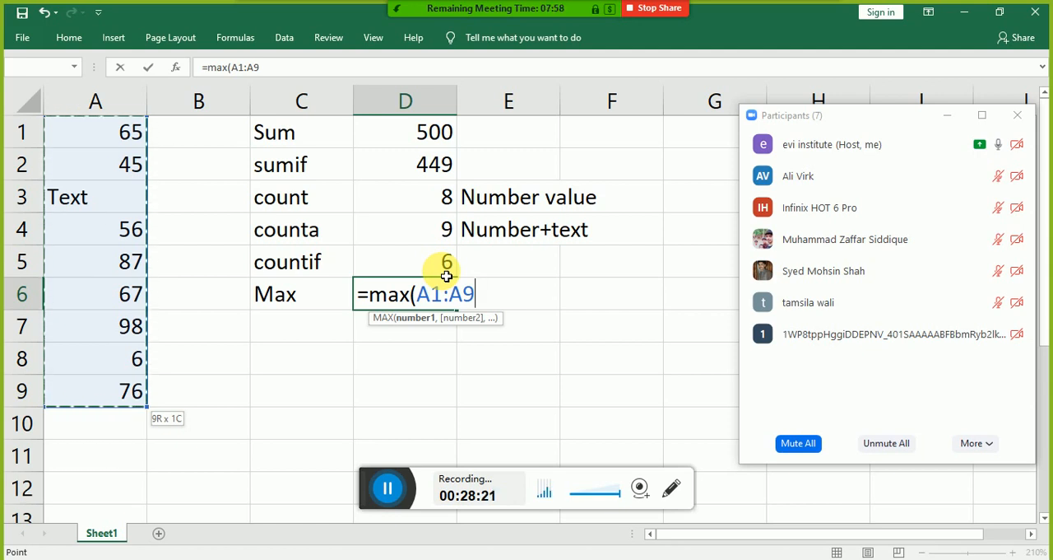
pyautogui.write(')')
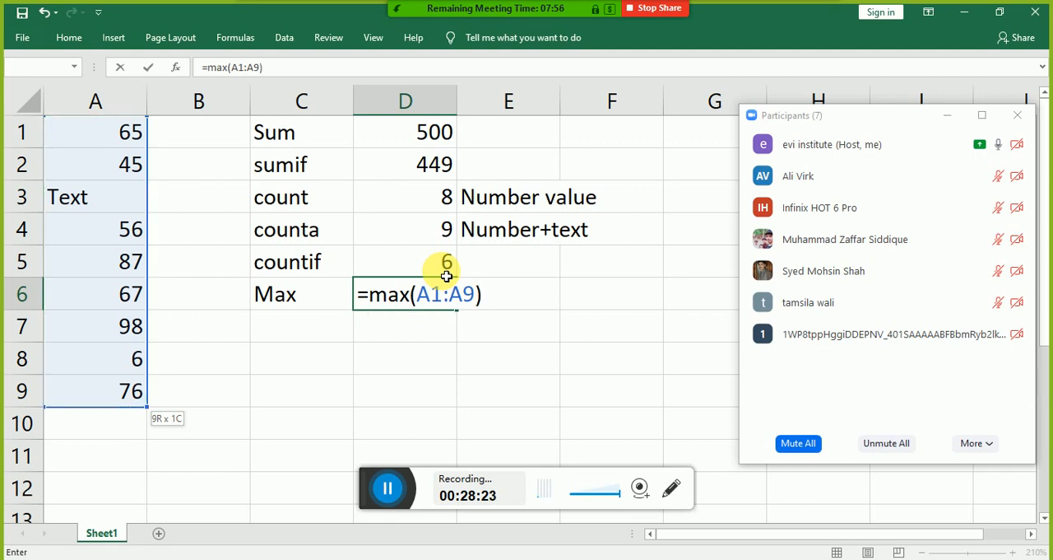
pyautogui.press('Return')
pyautogui.press('Up')
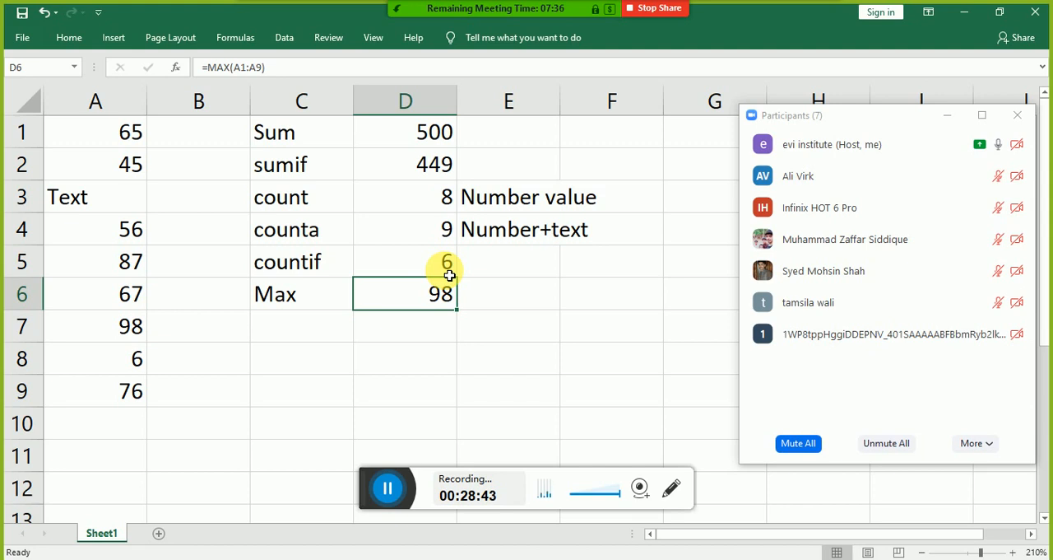
# Step: Enter the label "Min" in cell C7, below the Max label
pyautogui.press('Left')
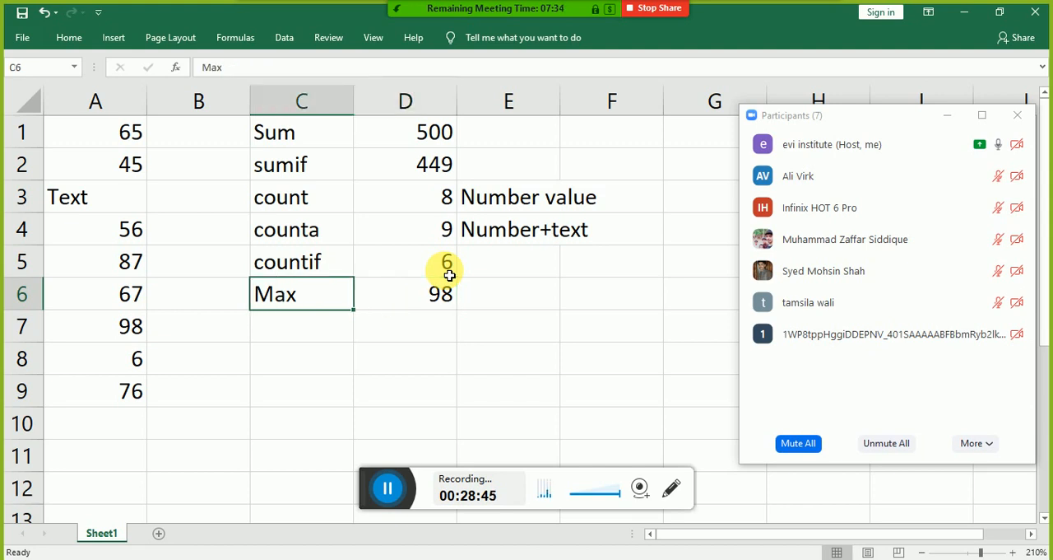
pyautogui.press('Down')
pyautogui.write('Min')
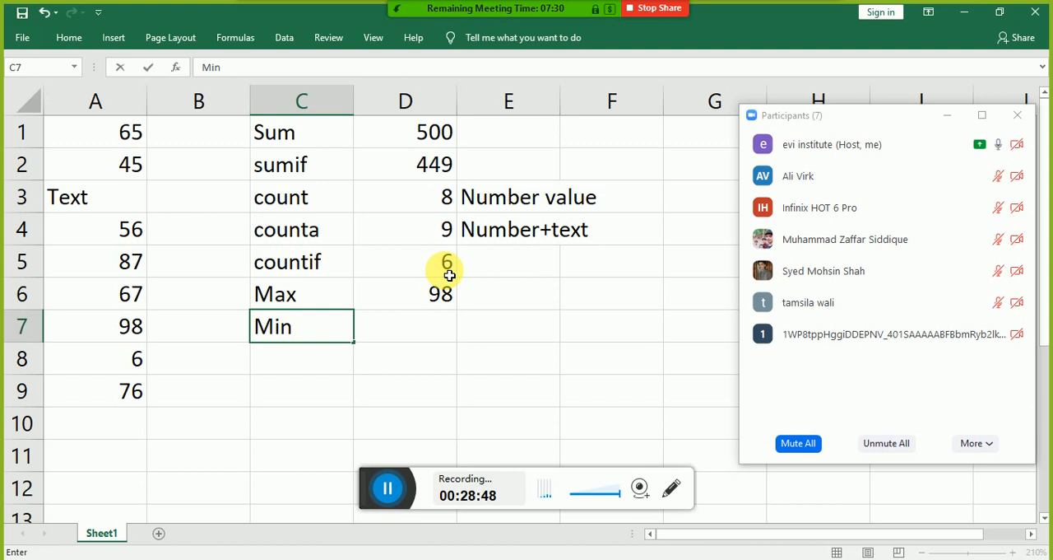
pyautogui.press('Tab')
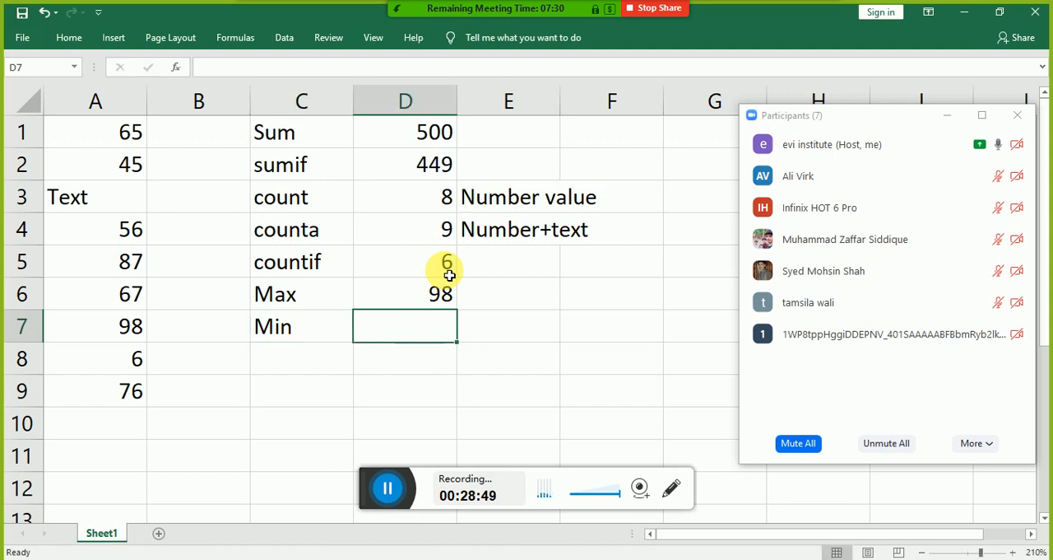
# Step: Enter the formula =min(A1:A9) in cell D7, beside the Min label
pyautogui.write('=min(')
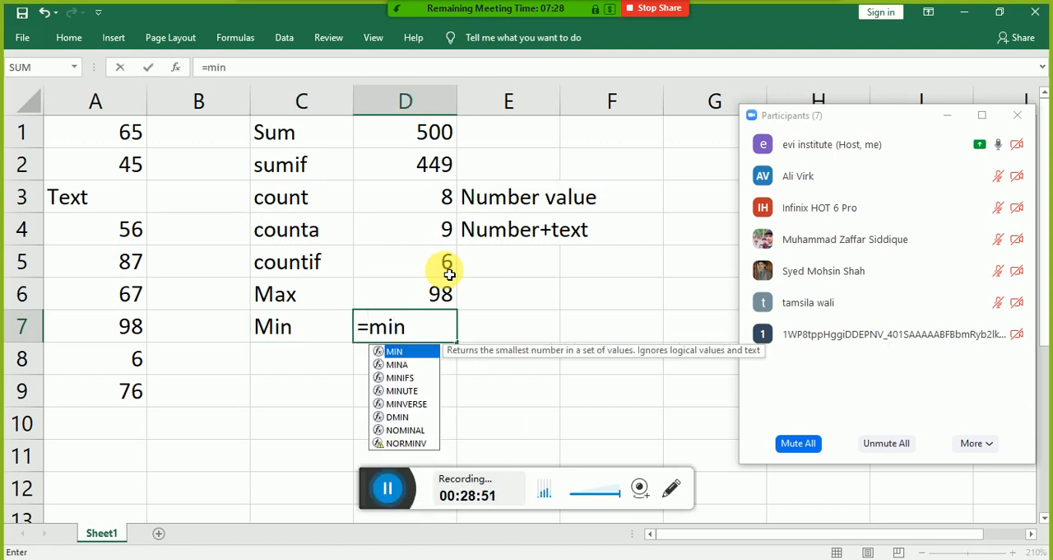
pyautogui.press('Left')
pyautogui.press('Left')
pyautogui.press('Left')
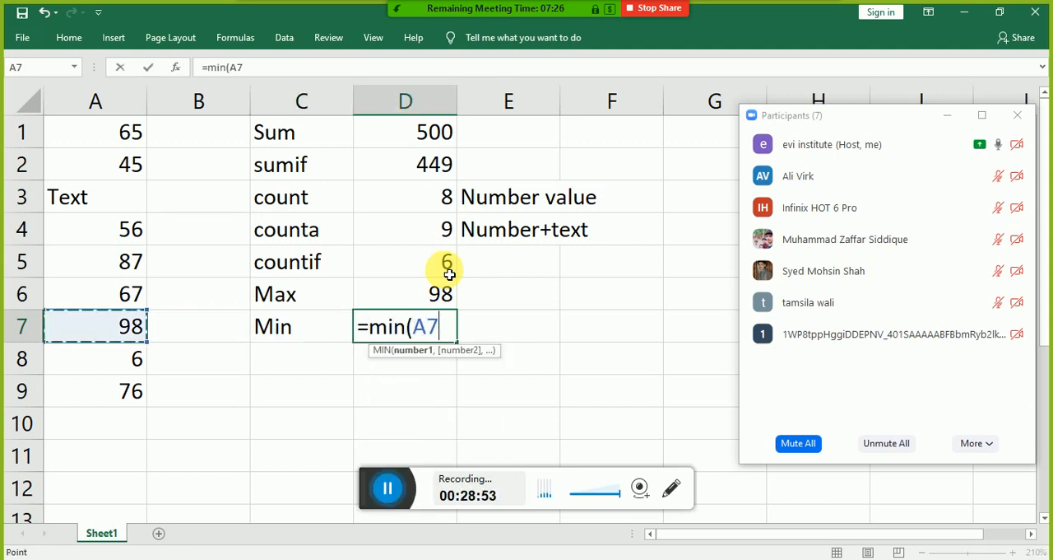
pyautogui.press('Down')
pyautogui.press('Down')
pyautogui.hotkey('ctrl', 'shift', 'Up')
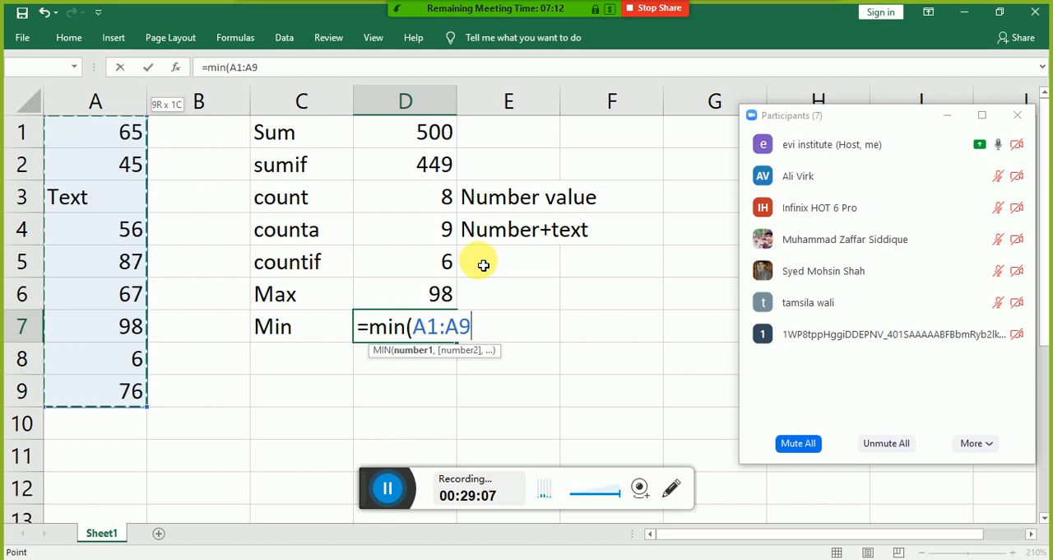
pyautogui.write(')')
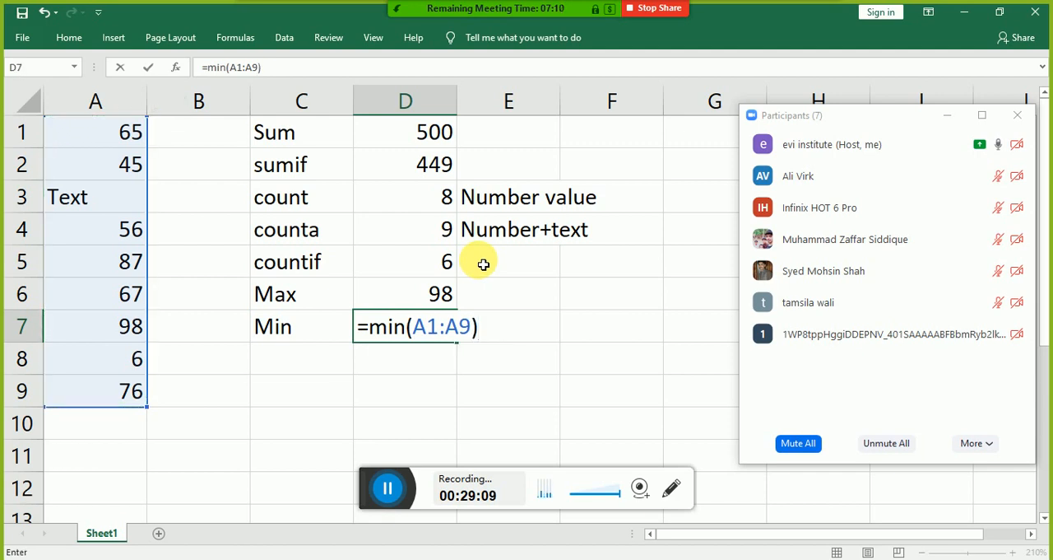
pyautogui.press('Return')
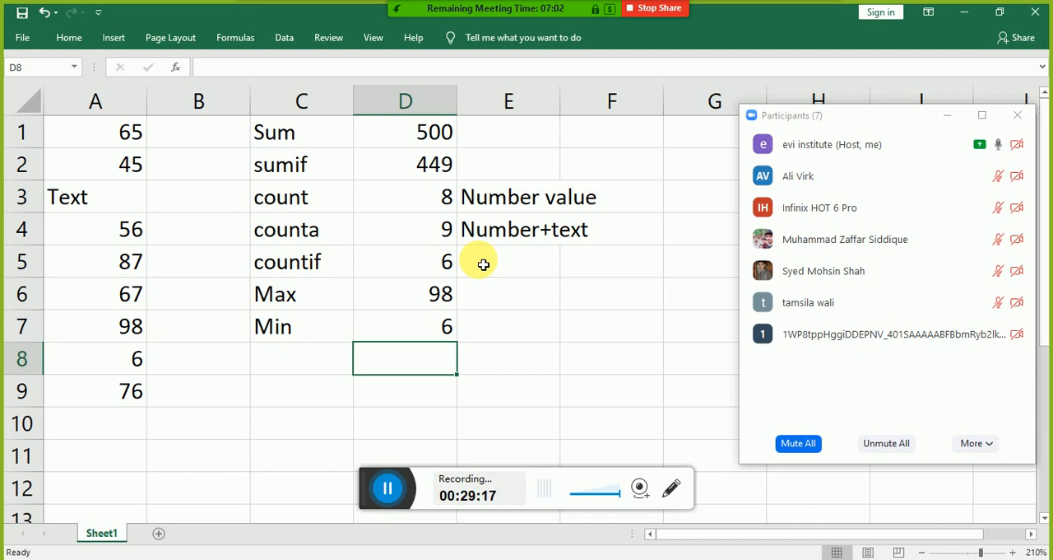
# Step: Enter the label "large" in cell C8, below the Min label
pyautogui.press('Left')
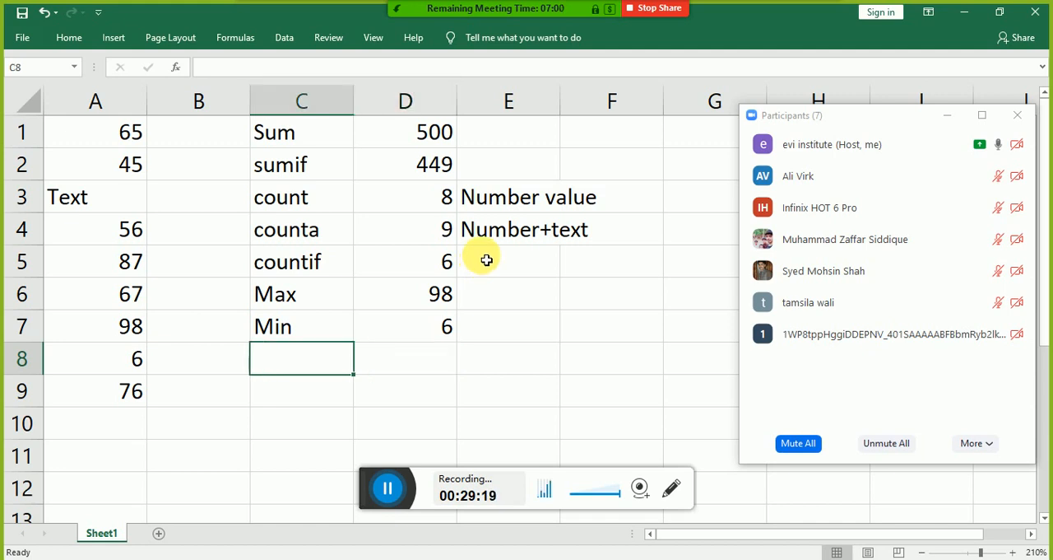
pyautogui.write('l')
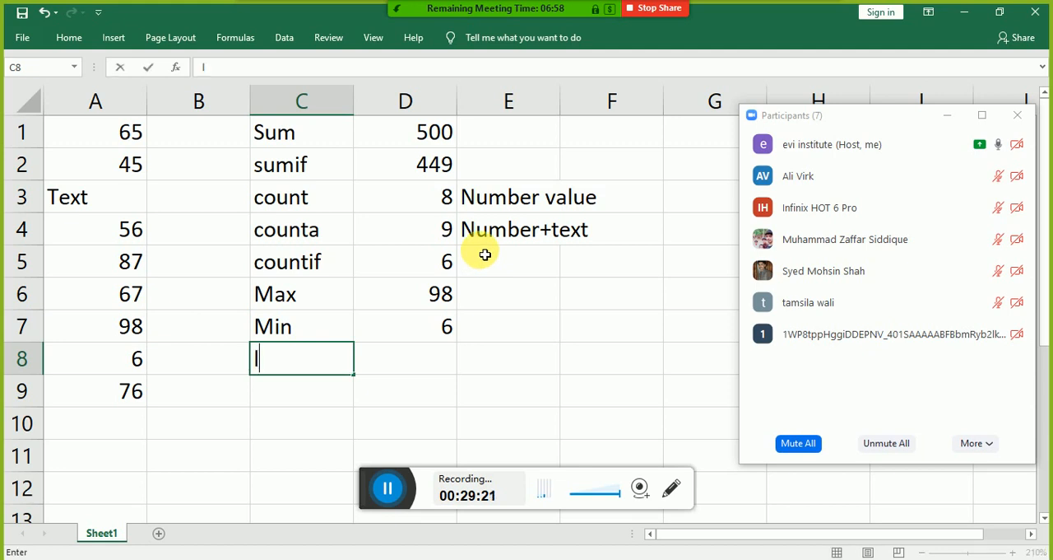
pyautogui.write('arge')
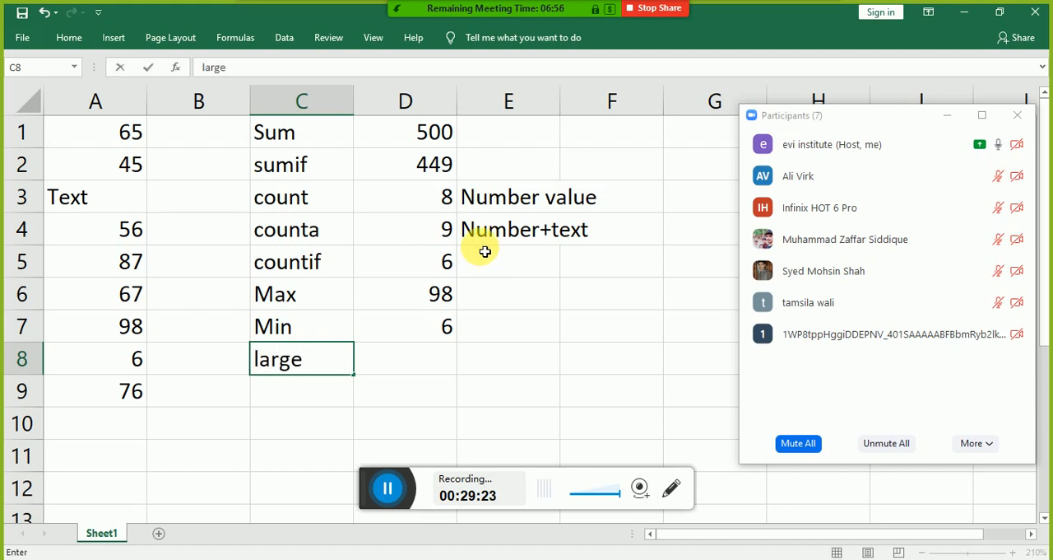
pyautogui.press('Tab')
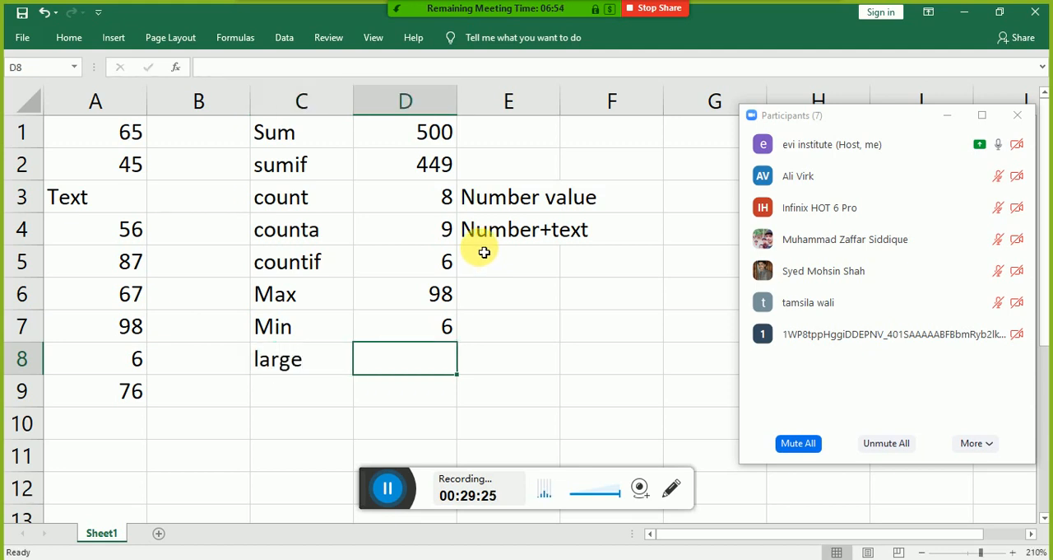
# Step: Enter the formula =large(A1:A9,2) in cell D8, beside the large label
pyautogui.write('=large')
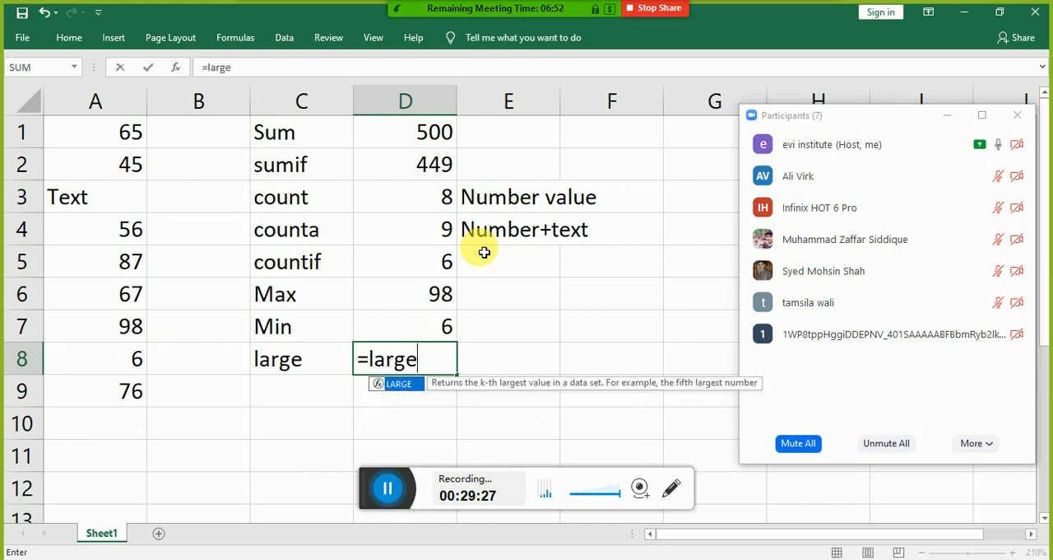
pyautogui.write('(')
pyautogui.press('Left')
pyautogui.press('Left')
pyautogui.press('Left')
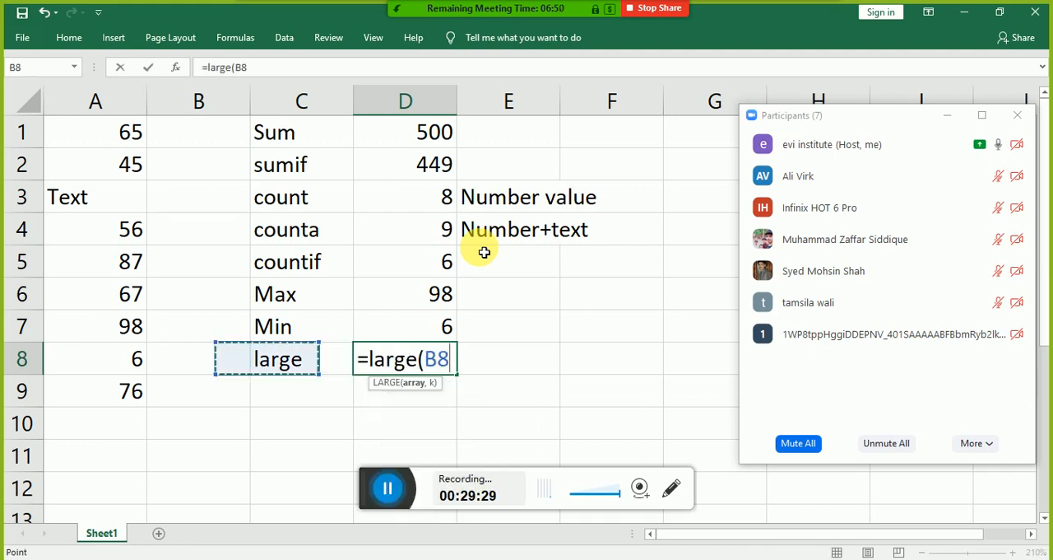
pyautogui.press('Down')
pyautogui.hotkey('ctrl', 'shift', 'Up')
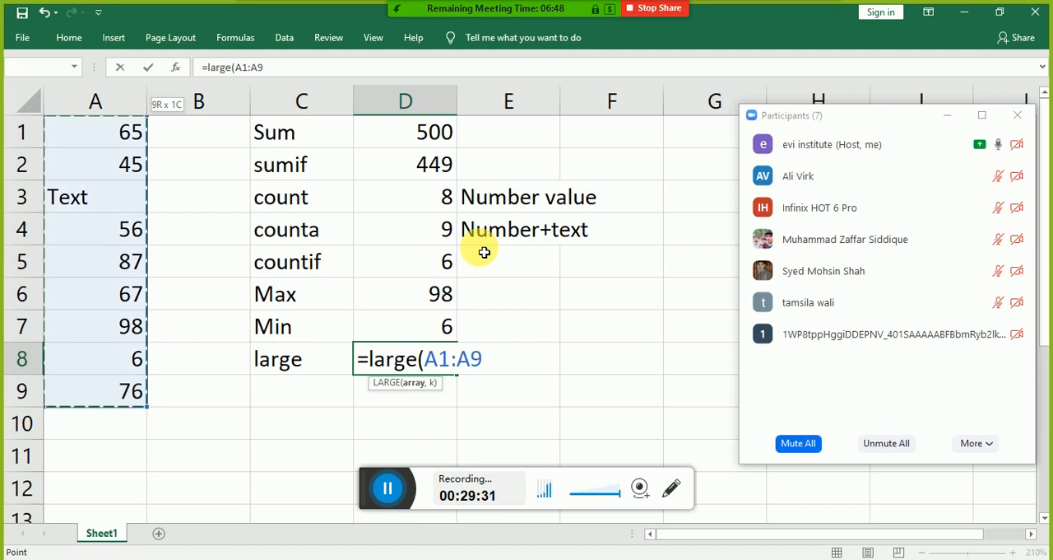
pyautogui.write(',')
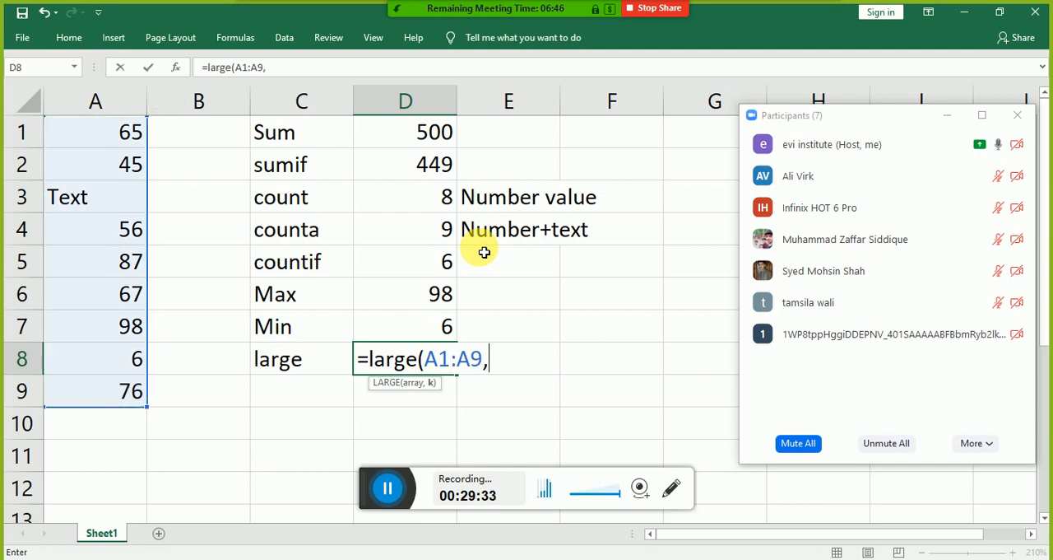
pyautogui.write('2)')
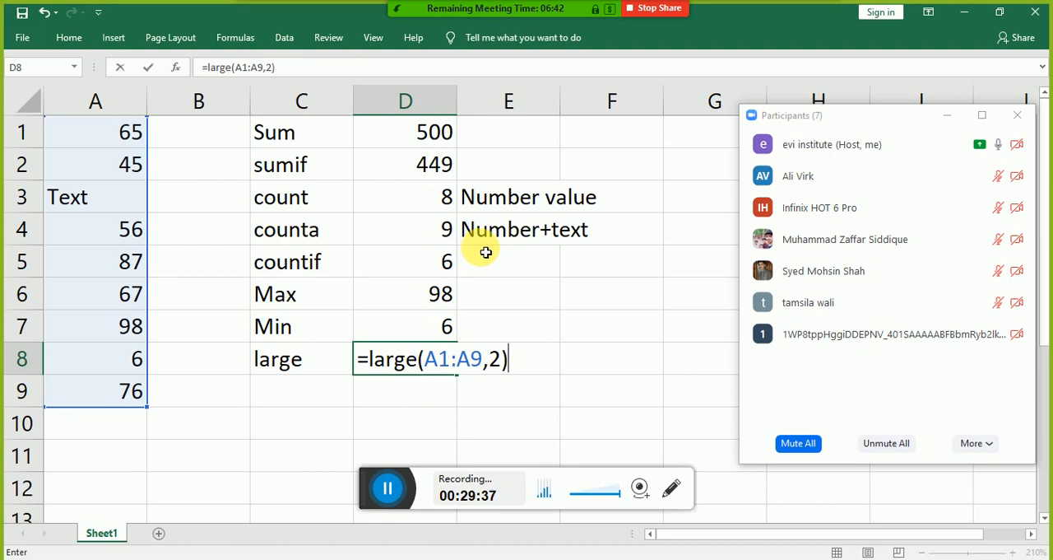
pyautogui.press('Return')
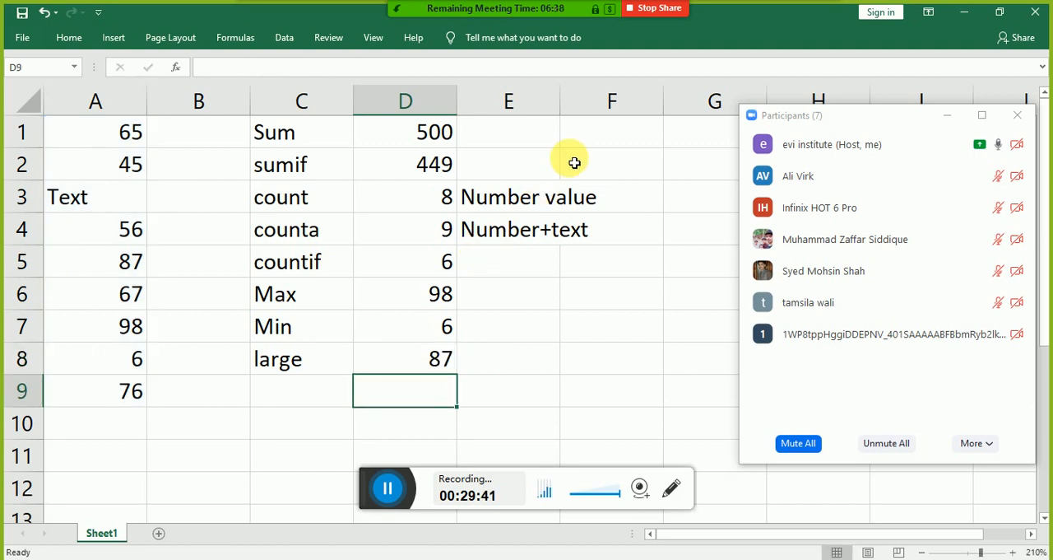
# Step: Change the k argument of the LARGE formula in cell D8 to 3
pyautogui.press('Up')
pyautogui.press('F2')
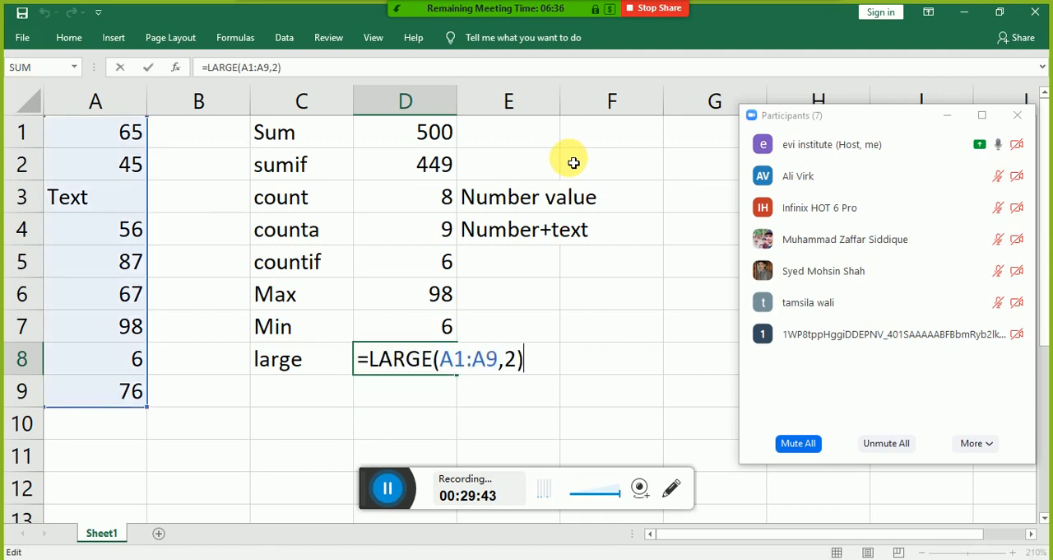
pyautogui.press('Left')
pyautogui.press('BackSpace')
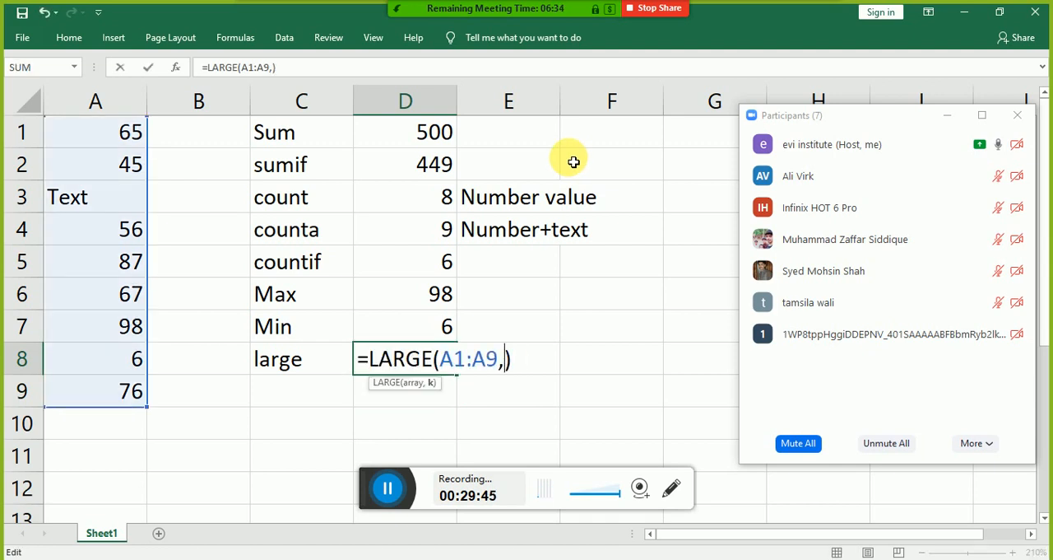
pyautogui.write('3')
pyautogui.press('Return')
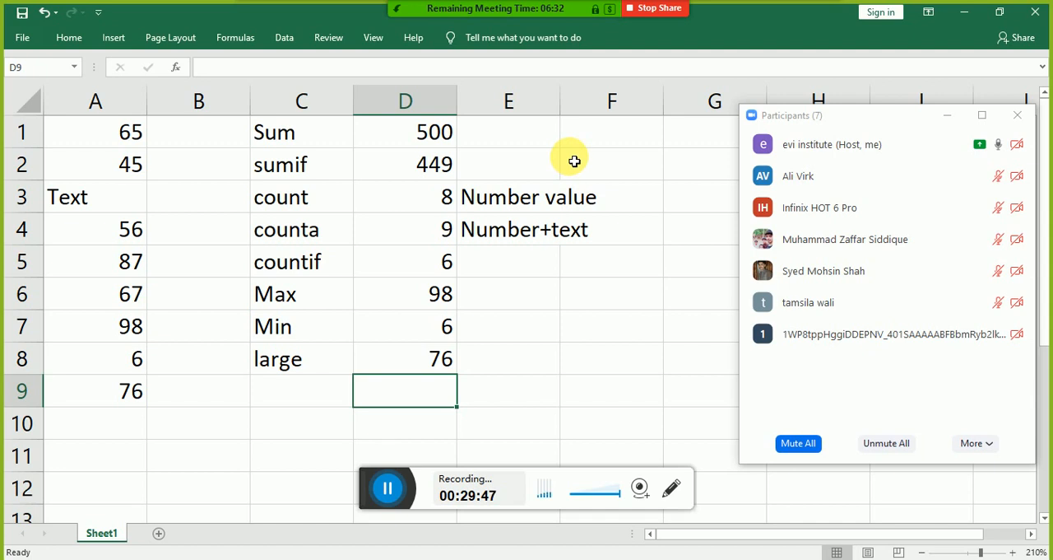
# Step: Set the k argument of the LARGE formula in cell D8 to 6
pyautogui.press('Up')
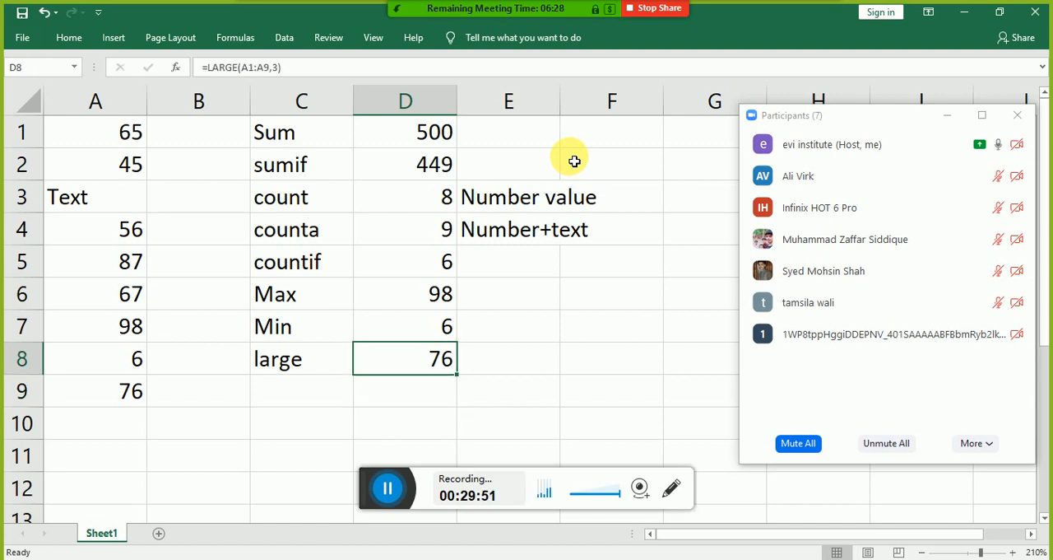
pyautogui.press('F2')
pyautogui.press('Left')
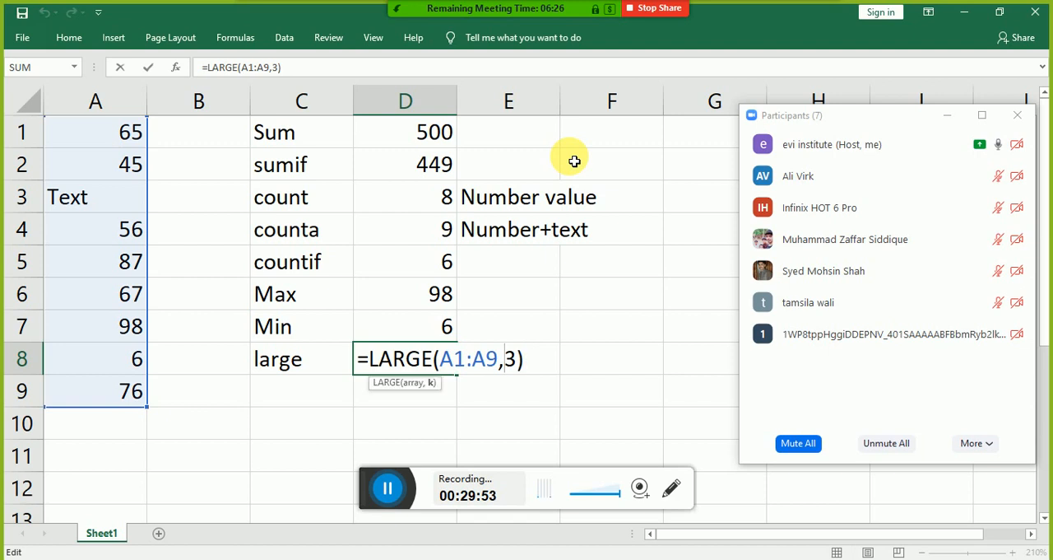
pyautogui.press('BackSpace')
pyautogui.write('6')
pyautogui.press('Return')
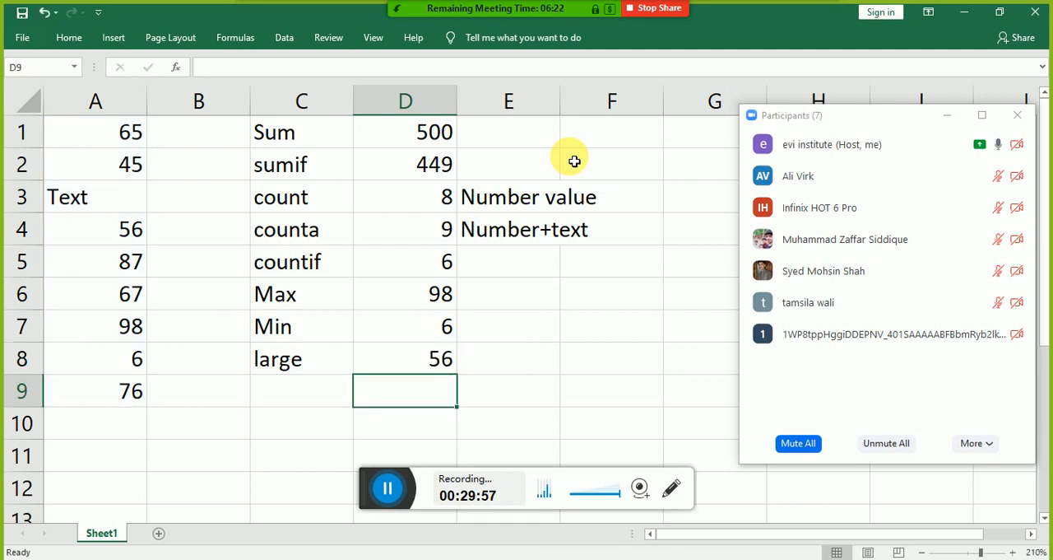
# Step: Set the k argument of the LARGE formula in cell D8 to 3
pyautogui.press('Up')
pyautogui.press('F2')
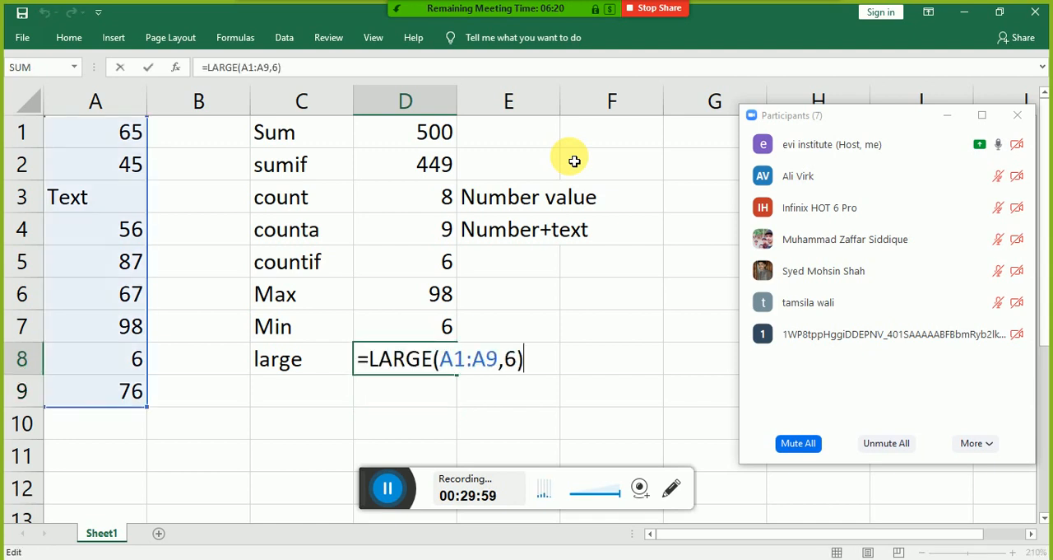
pyautogui.press('Left')
pyautogui.press('Left')
pyautogui.press('Delete')
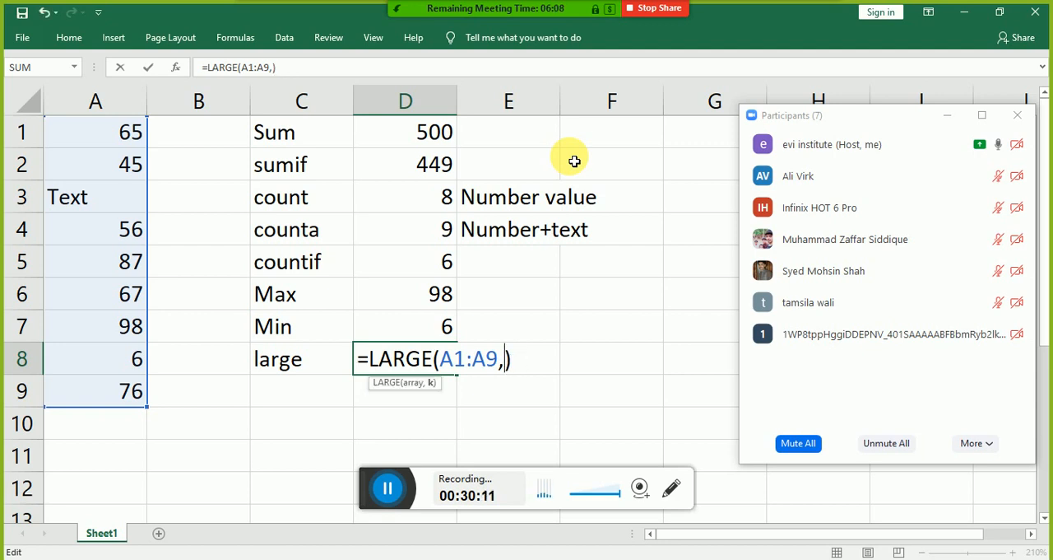
pyautogui.write('3')
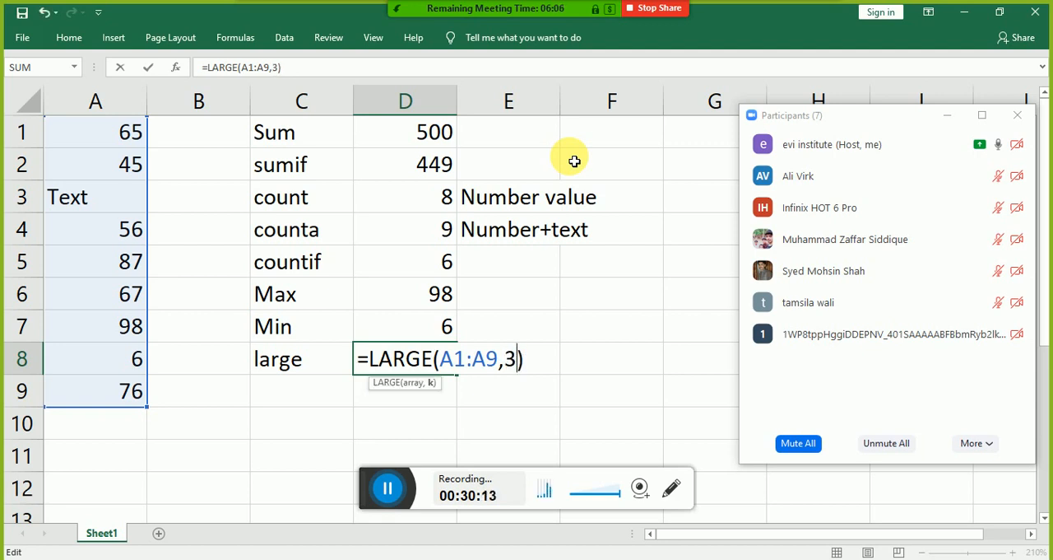
pyautogui.press('Return')
# Step: Enter the label "Small" in cell C9, below the large label
pyautogui.press('Left')
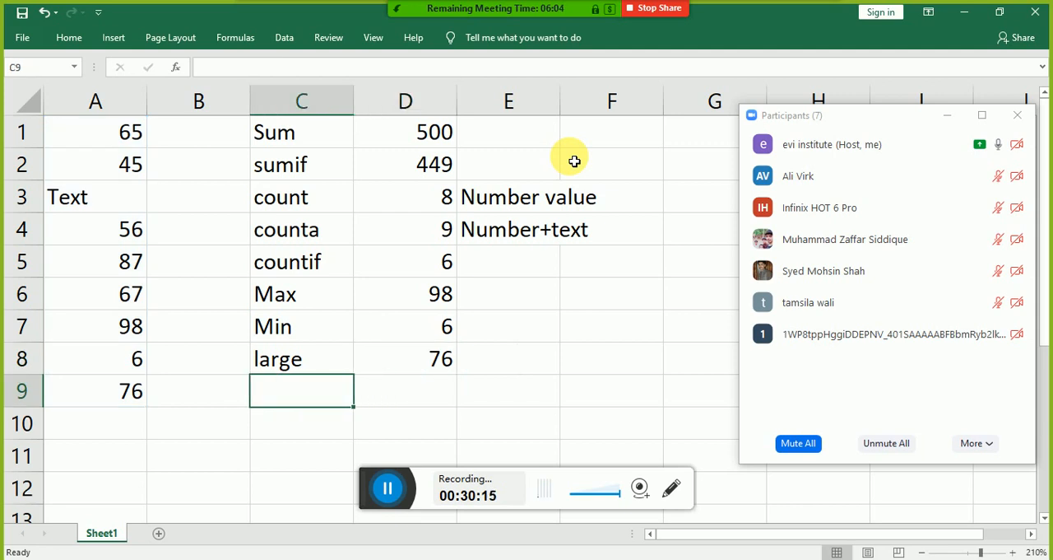
pyautogui.write('Small')
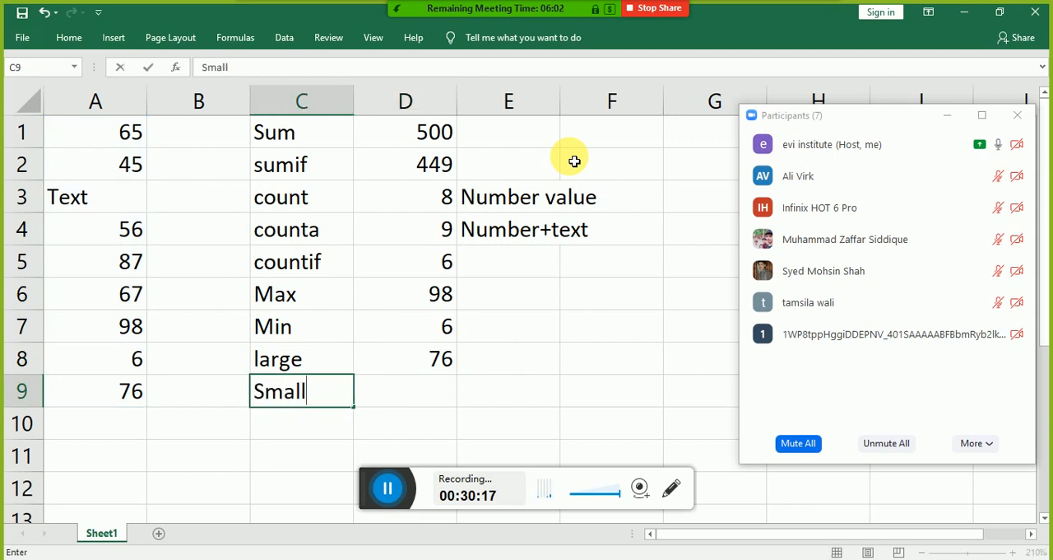
pyautogui.write('er')
pyautogui.press('BackSpace')
pyautogui.press('BackSpace')
pyautogui.press('Return')
# Step: Enter the formula =small(A1:A9,2) in cell D9, beside the Small label
pyautogui.press('Right')
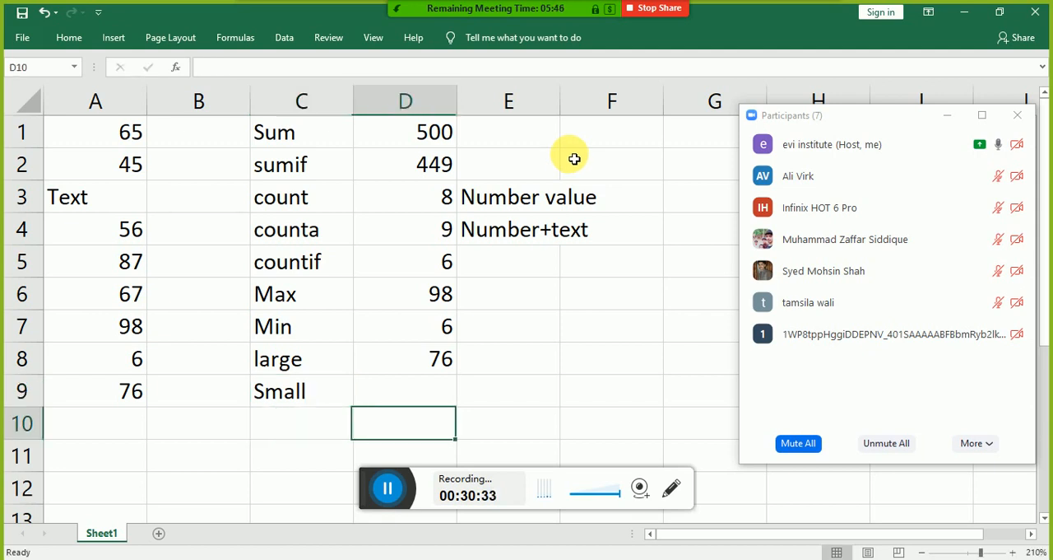
pyautogui.press('Up')
pyautogui.write('=sma')
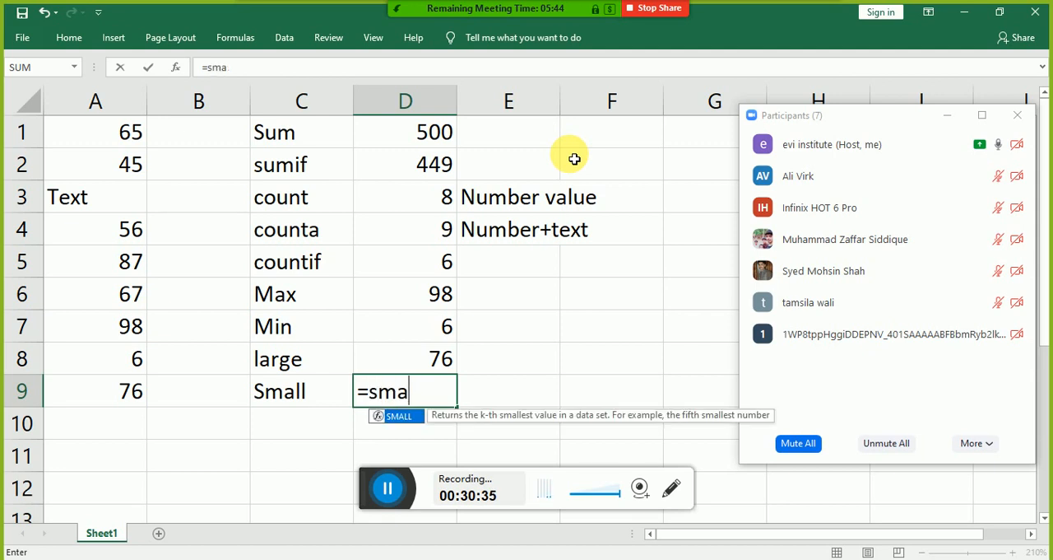
pyautogui.write('ll(')
pyautogui.press('Left')
pyautogui.press('Left')
pyautogui.press('Left')
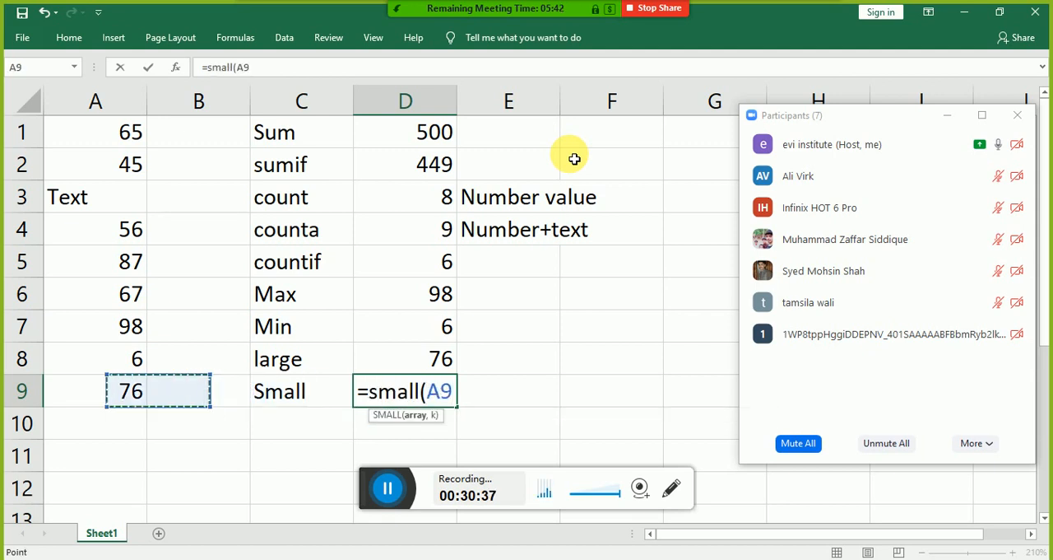
pyautogui.hotkey('ctrl', 'shift', 'Up')
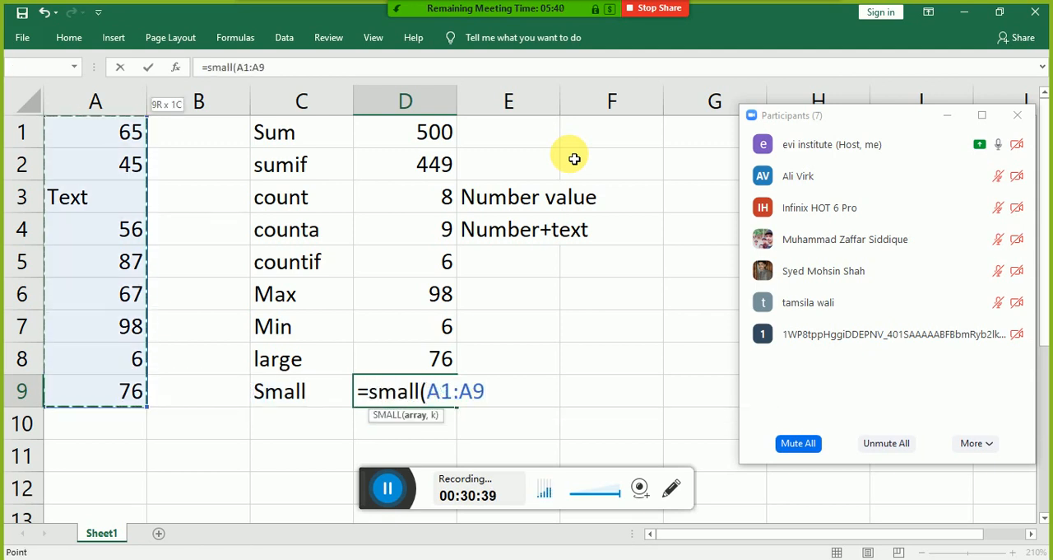
pyautogui.write(',2)')
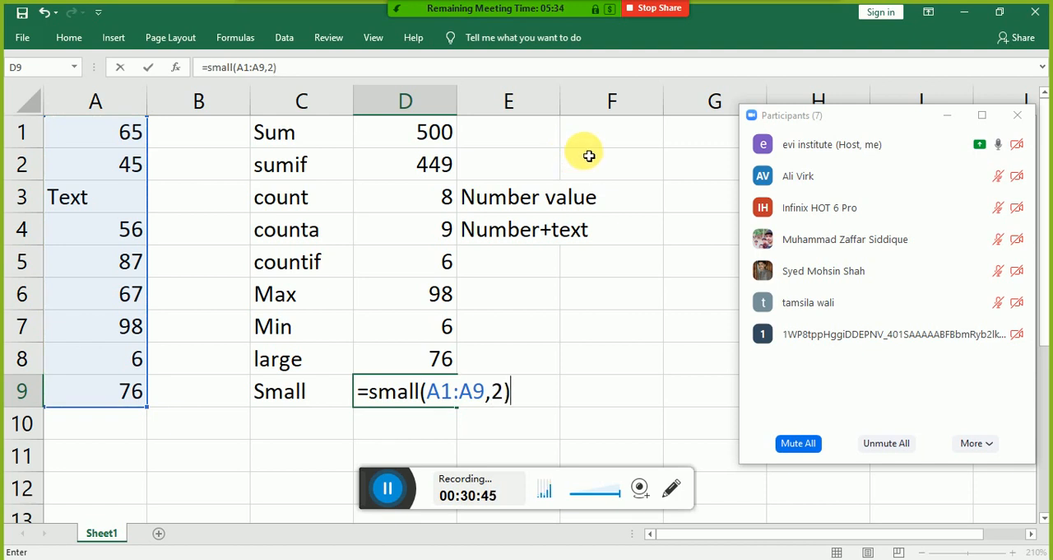
pyautogui.press('Return')
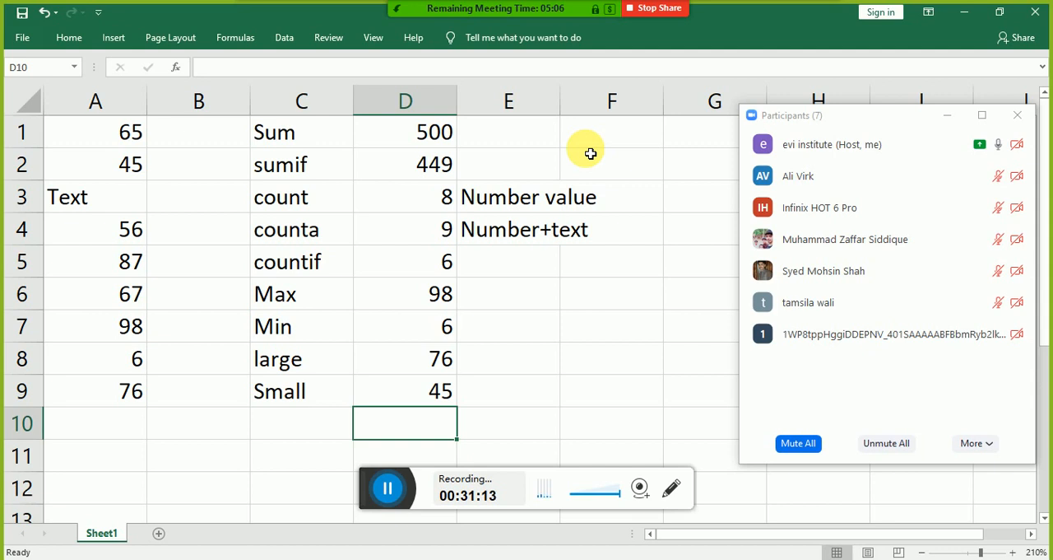
# Step: Enter the label "count text" in cell C10, below the Small label
pyautogui.press('Left')
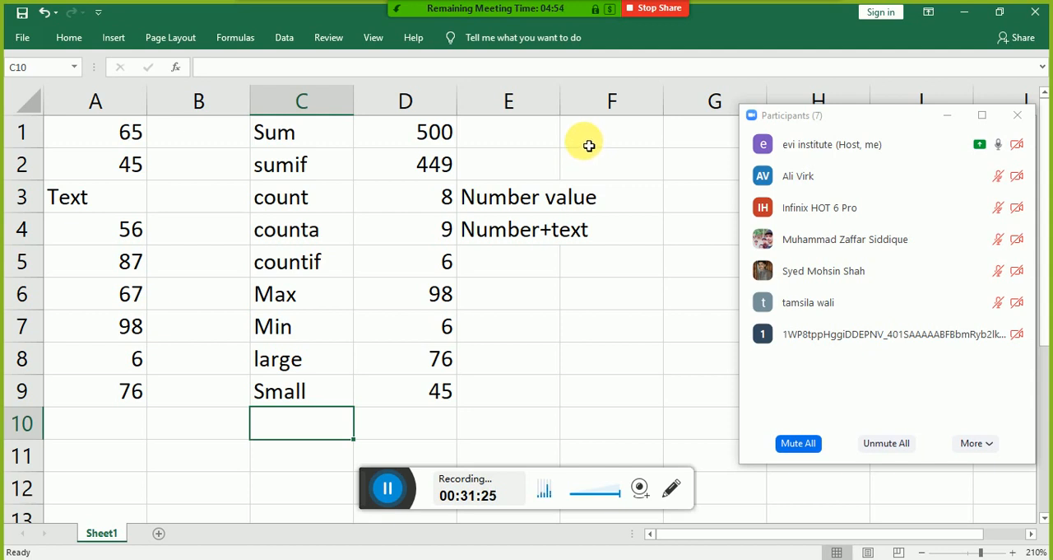
pyautogui.write('count')
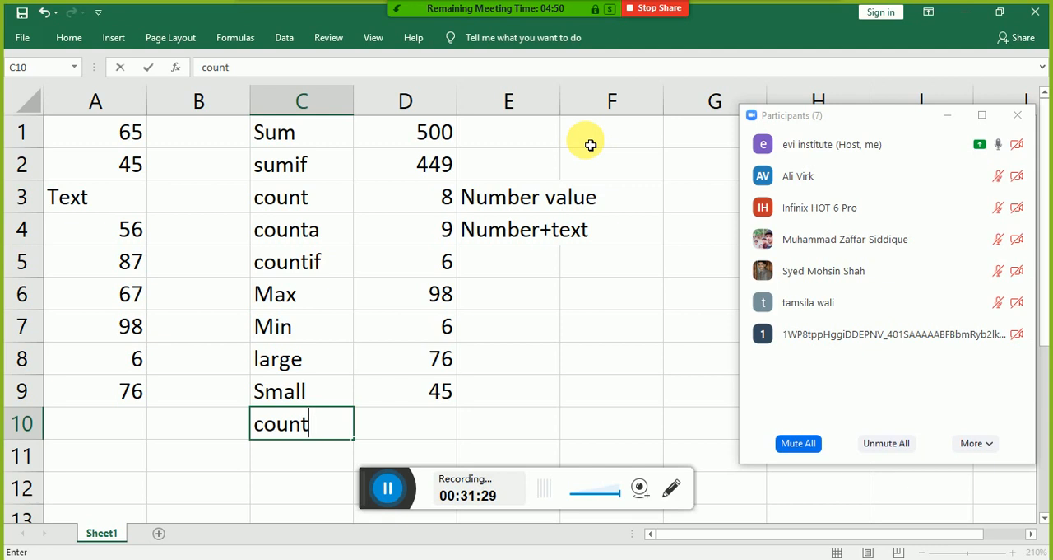
pyautogui.write(' number')
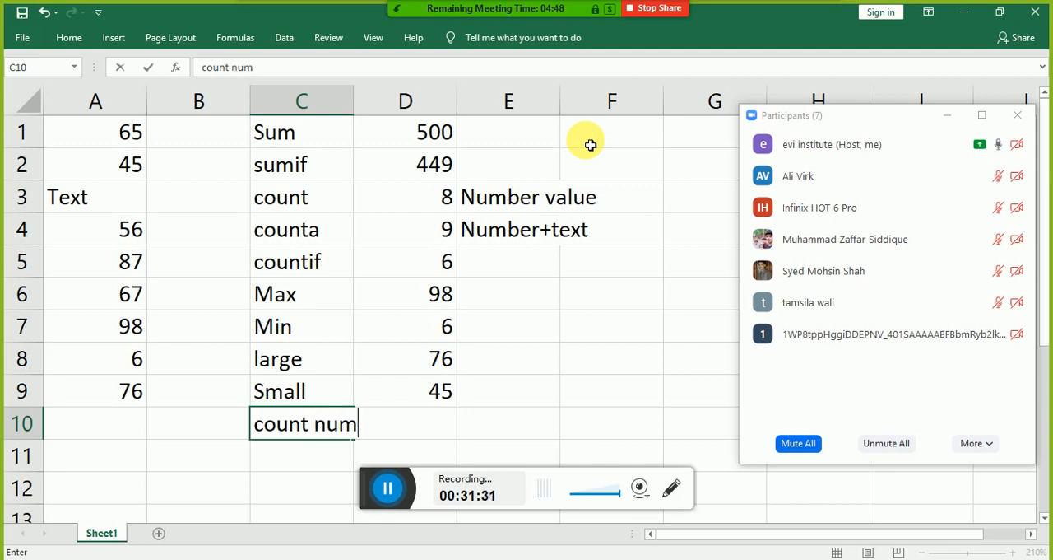
pyautogui.press('BackSpace')
pyautogui.press('BackSpace')
pyautogui.press('BackSpace')
pyautogui.press('BackSpace')
pyautogui.press('BackSpace')
pyautogui.press('BackSpace')
pyautogui.press('BackSpace')
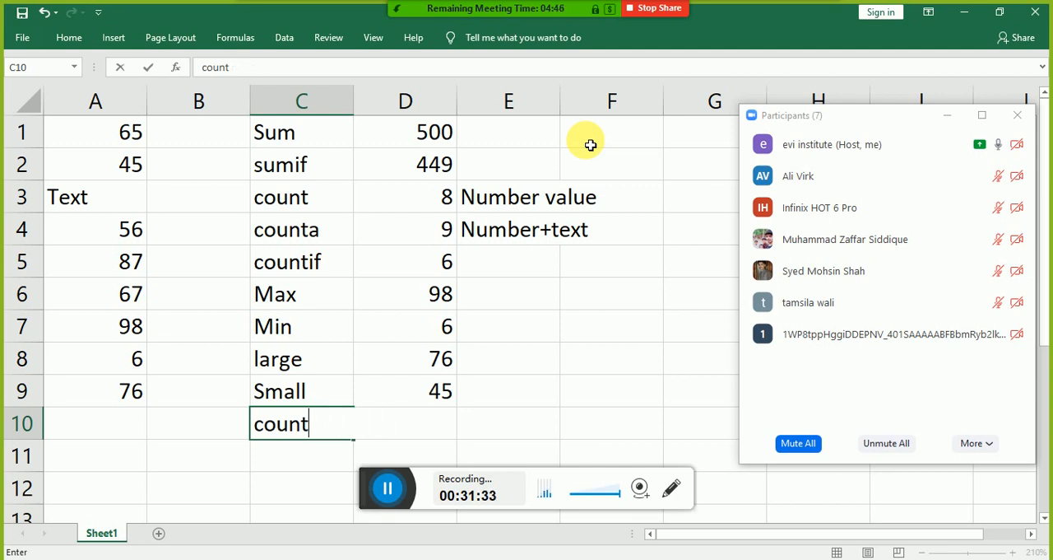
pyautogui.write('text')
pyautogui.press('Tab')
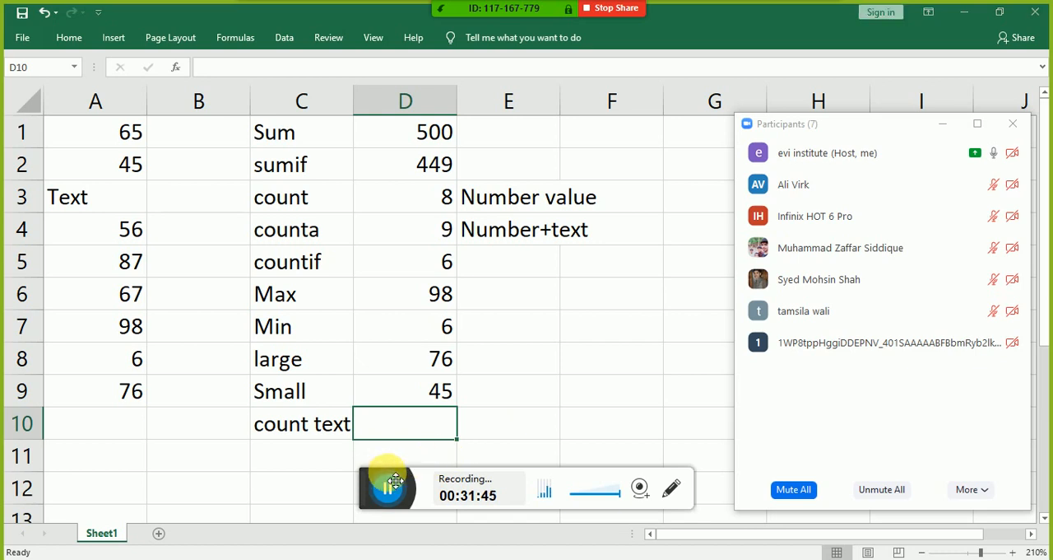
# Step: Begin a formula in cell D10, beside the count text label, with =counta(A1:A9)
pyautogui.moveTo(382, 485); pyautogui.dragTo(721, 413)
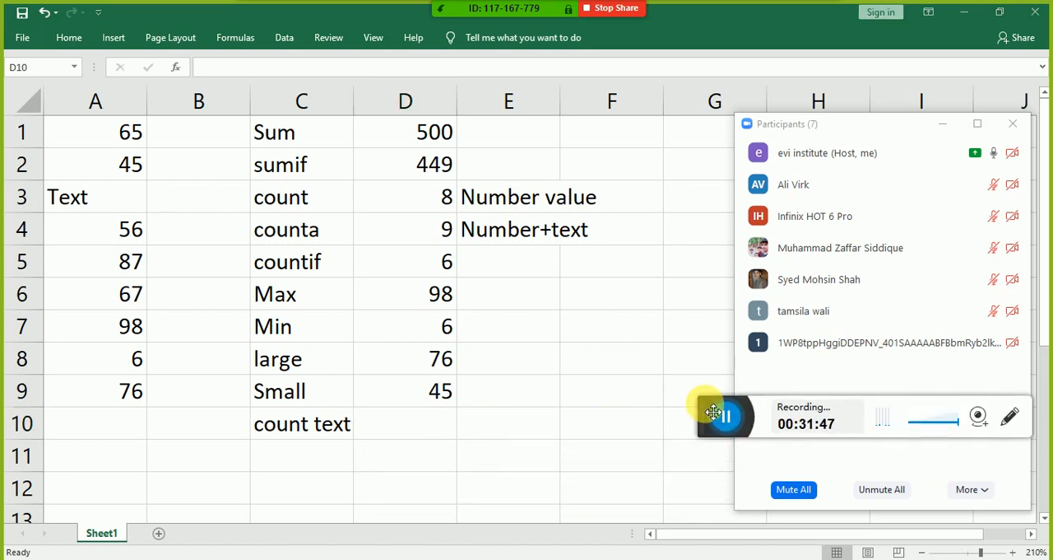
pyautogui.click(406, 419)
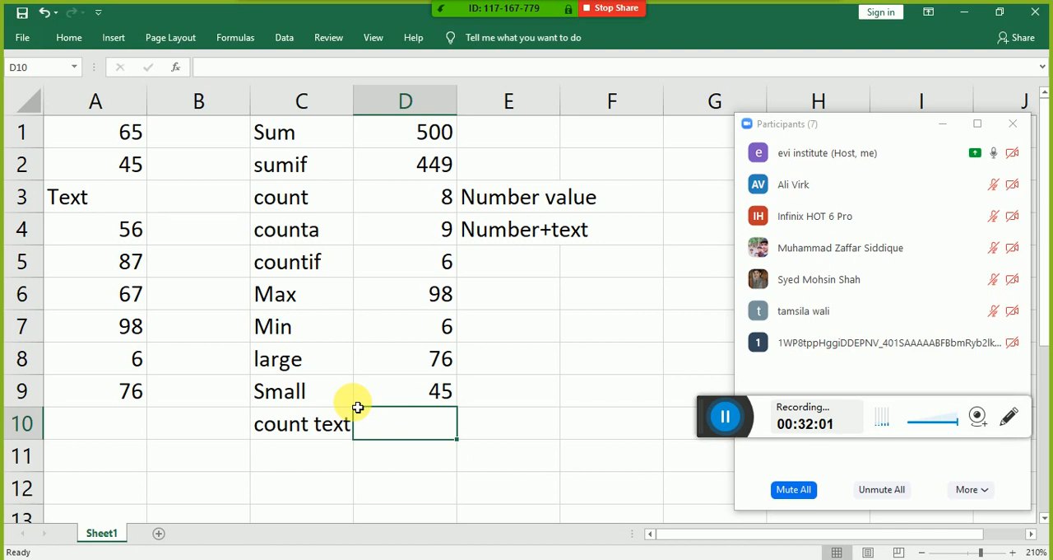
pyautogui.write('=')
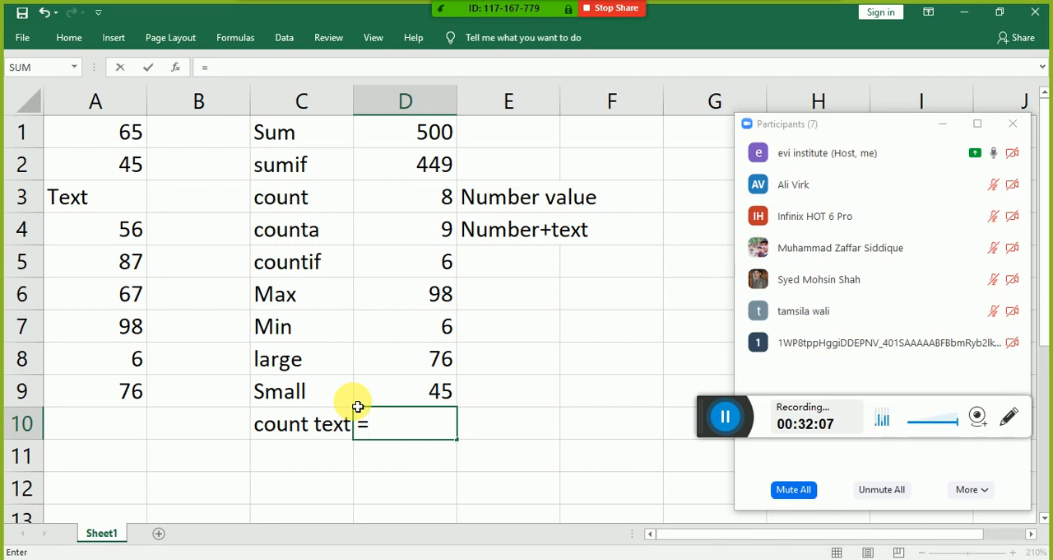
pyautogui.write('counta')
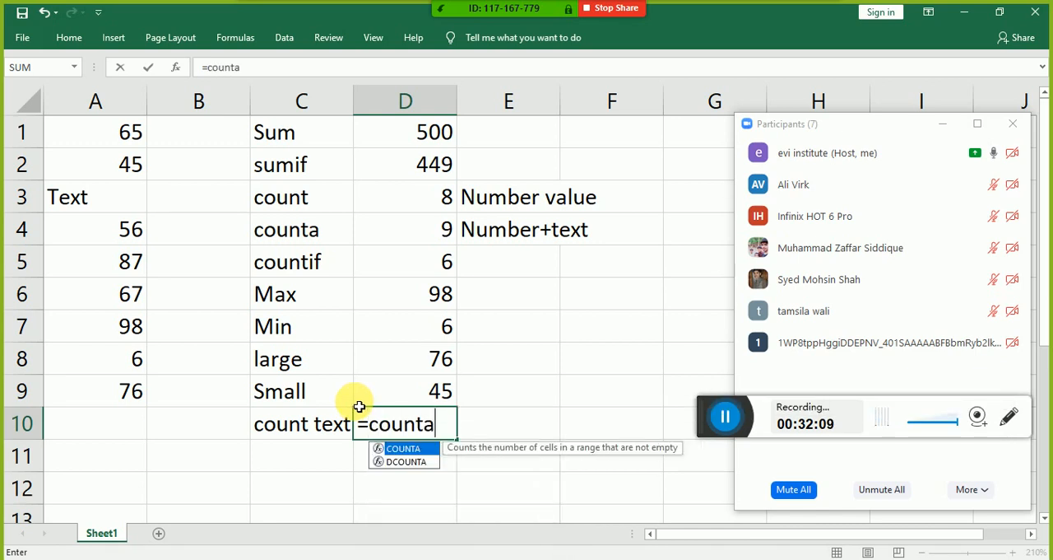
pyautogui.write('(')
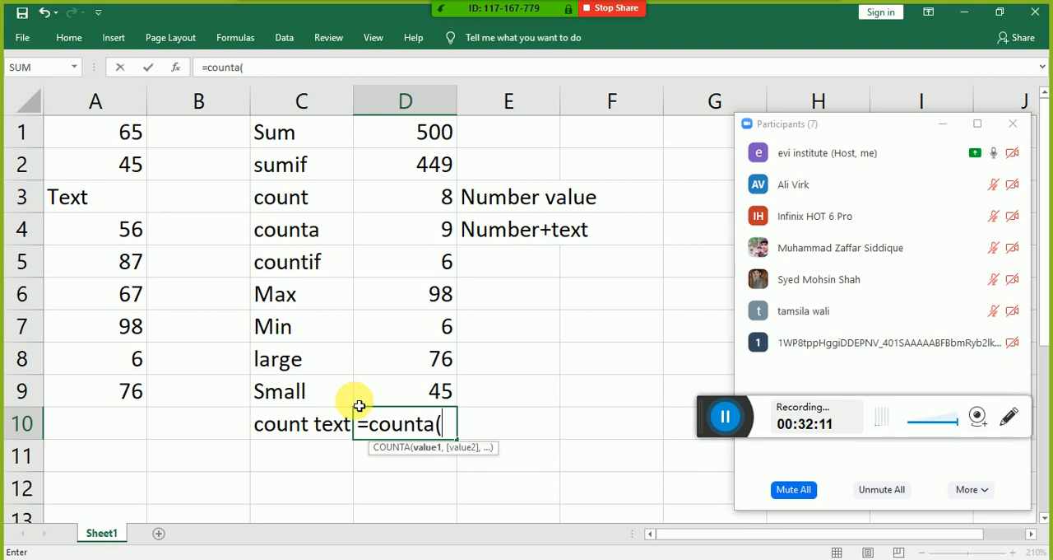
pyautogui.press('Left')
pyautogui.press('Left')
pyautogui.press('Left')
pyautogui.press('Up')
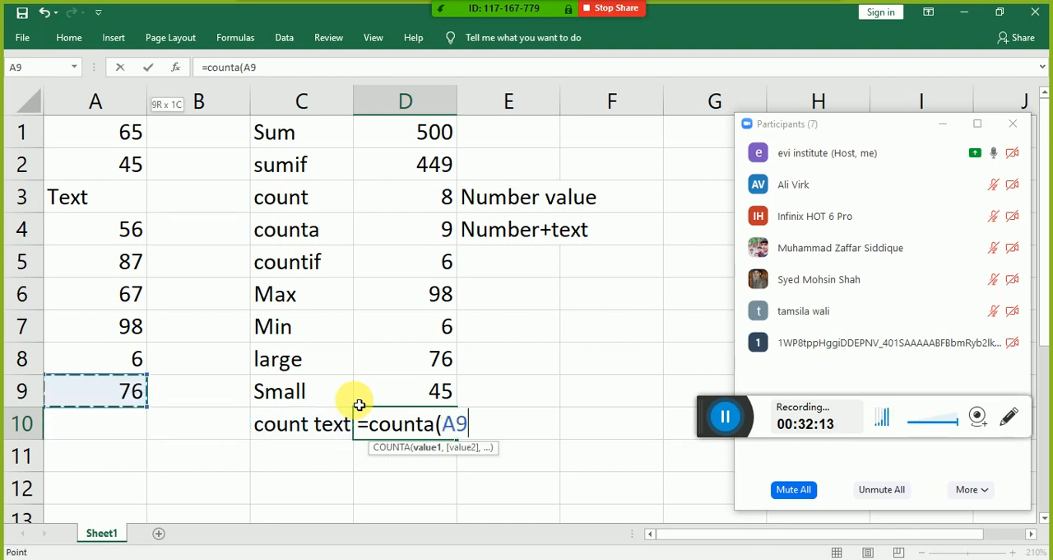
pyautogui.hotkey('shift', 'Up')
pyautogui.hotkey('shift', 'Up')
pyautogui.hotkey('shift', 'Up')
pyautogui.hotkey('shift', 'Up')
pyautogui.hotkey('shift', 'Up')
pyautogui.hotkey('shift', 'Up')
pyautogui.hotkey('shift', 'Up')
pyautogui.hotkey('shift', 'Up')
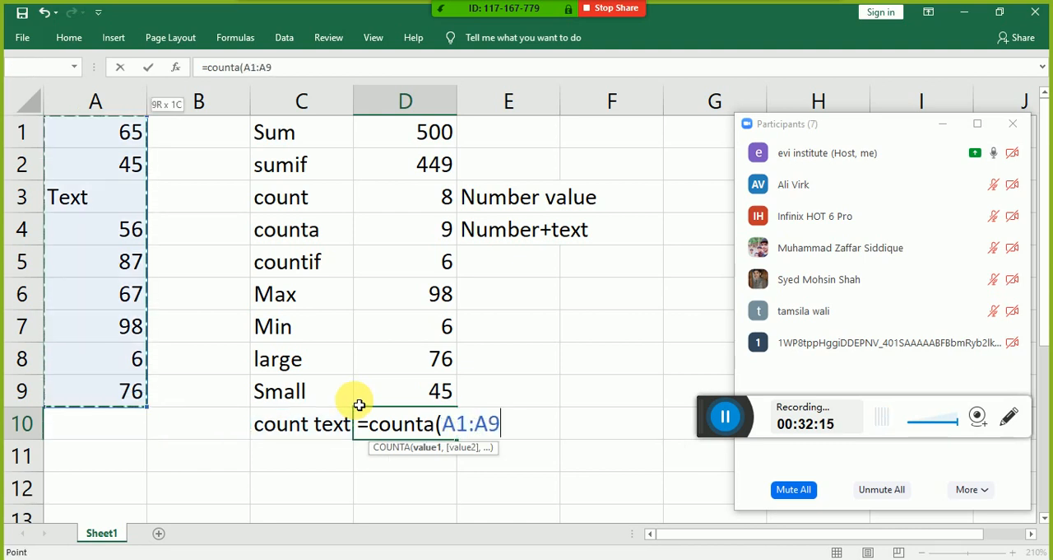
pyautogui.write(')')
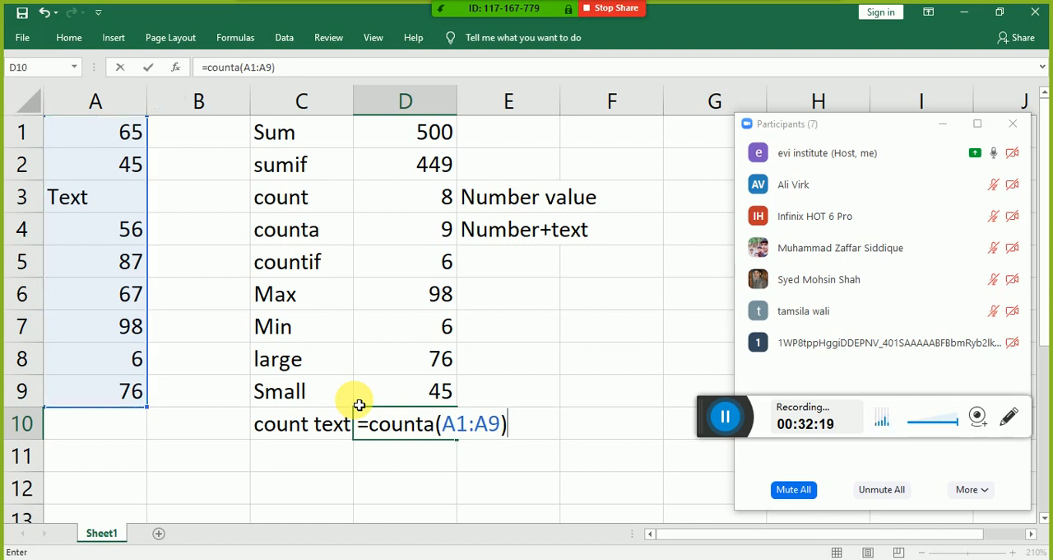
pyautogui.write('-')
pyautogui.write('counta')
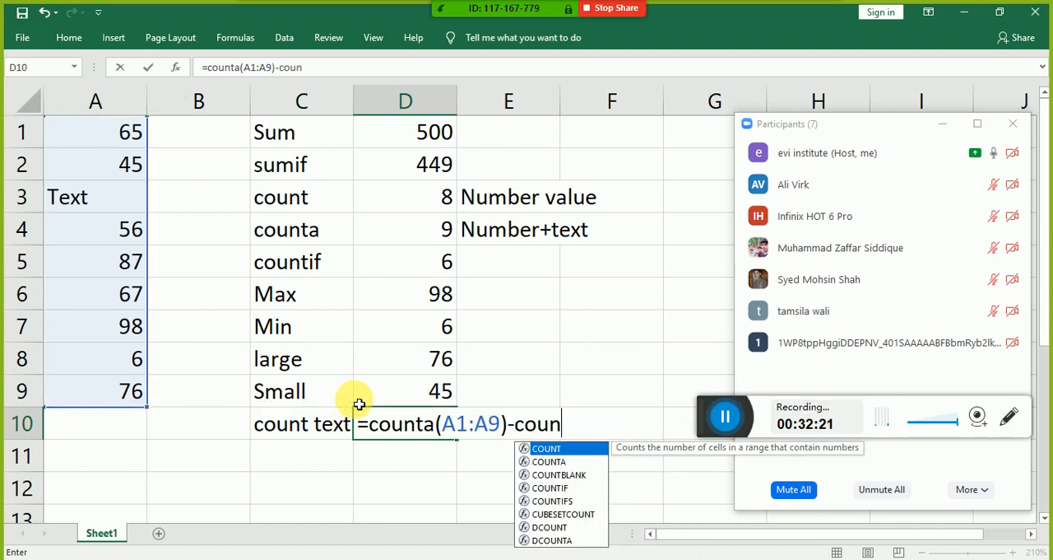
# Step: Complete the formula in cell D10 by subtracting count(A1:A9) from the COUNTA part
pyautogui.press('BackSpace')
pyautogui.write('(')
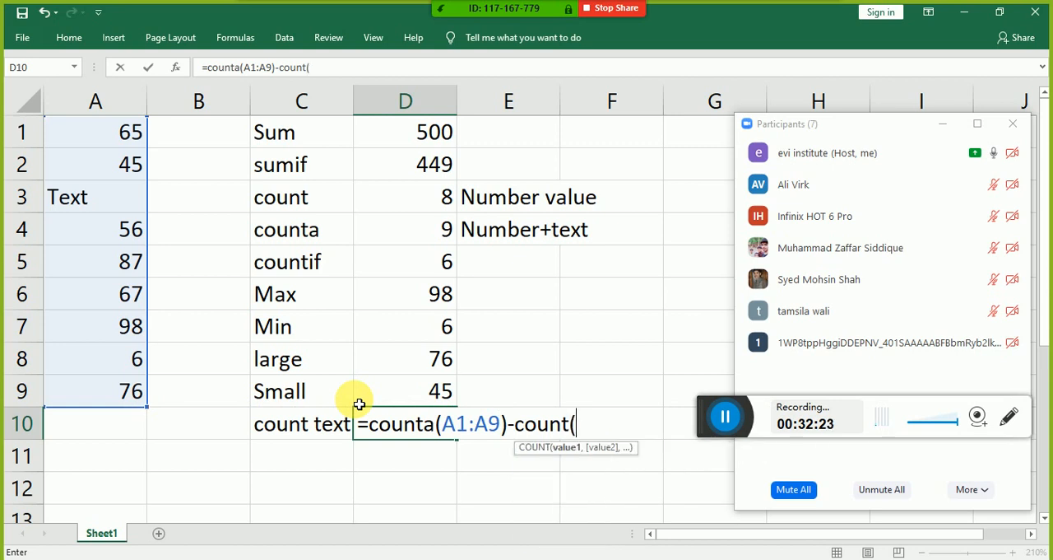
pyautogui.press('Left')
pyautogui.press('Left')
pyautogui.press('Left')
pyautogui.press('Up')
pyautogui.hotkey('shift', 'Up')
pyautogui.hotkey('shift', 'Up')
pyautogui.hotkey('shift', 'Up')
pyautogui.hotkey('shift', 'Up')
pyautogui.hotkey('shift', 'Up')
pyautogui.hotkey('shift', 'Up')
pyautogui.hotkey('shift', 'Up')
pyautogui.hotkey('shift', 'Up')
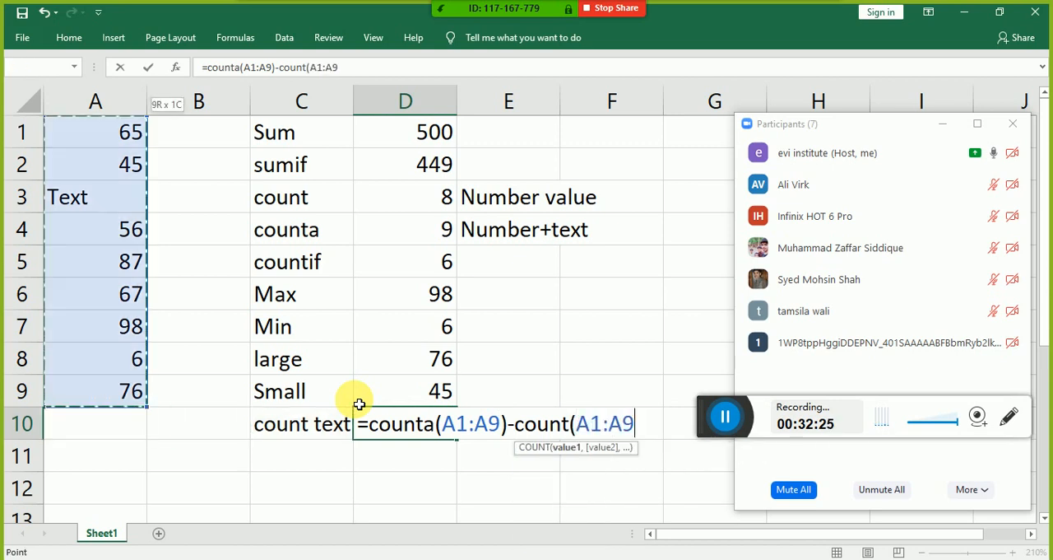
pyautogui.write(')')
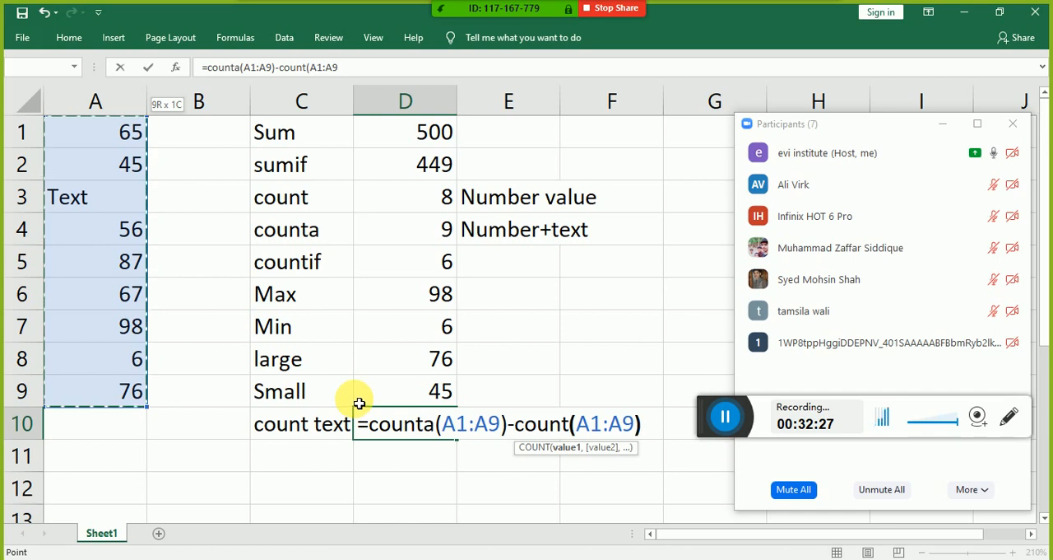
pyautogui.press('Return')
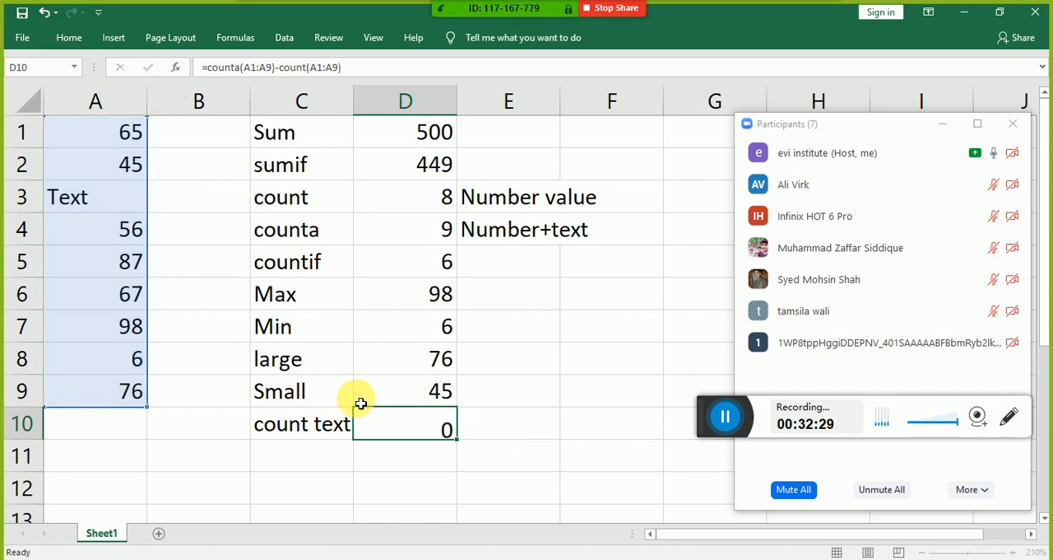
# Step: Replace the number in cell A6 with the text "hgh" to test the count text formula
pyautogui.press('Left')
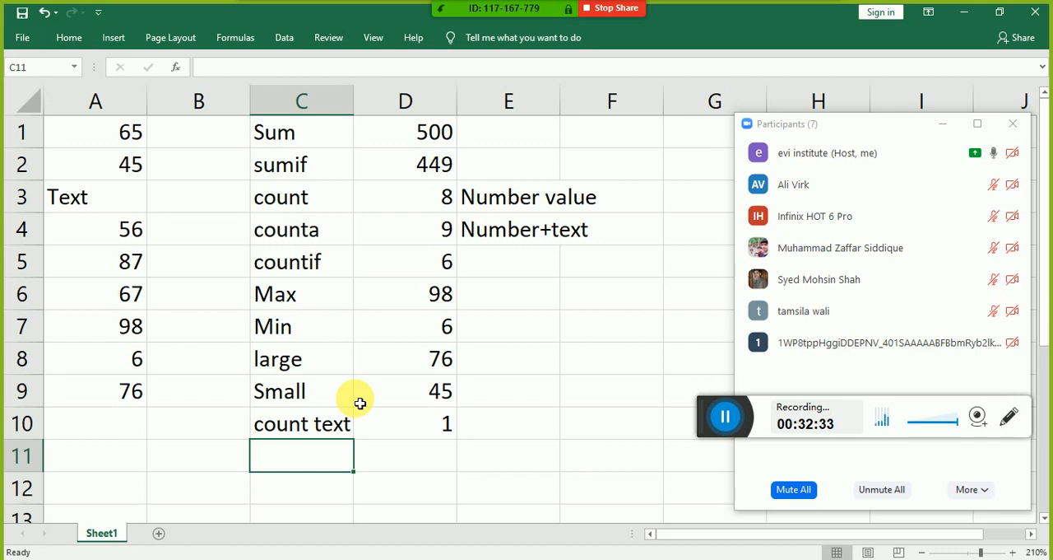
pyautogui.press('Left')
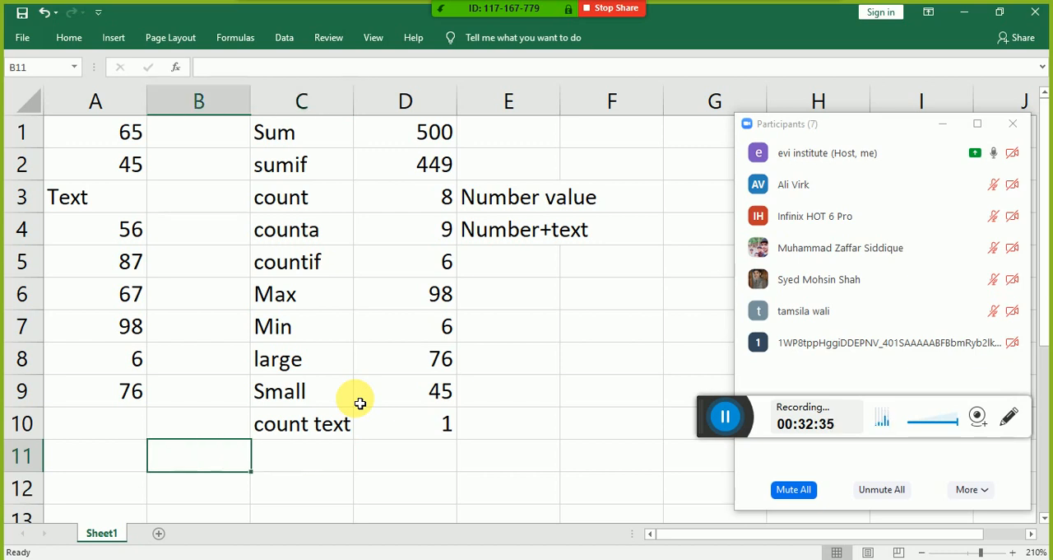
pyautogui.press('Up')
pyautogui.press('Up')
pyautogui.press('Up')
pyautogui.press('Up')
pyautogui.press('Left')
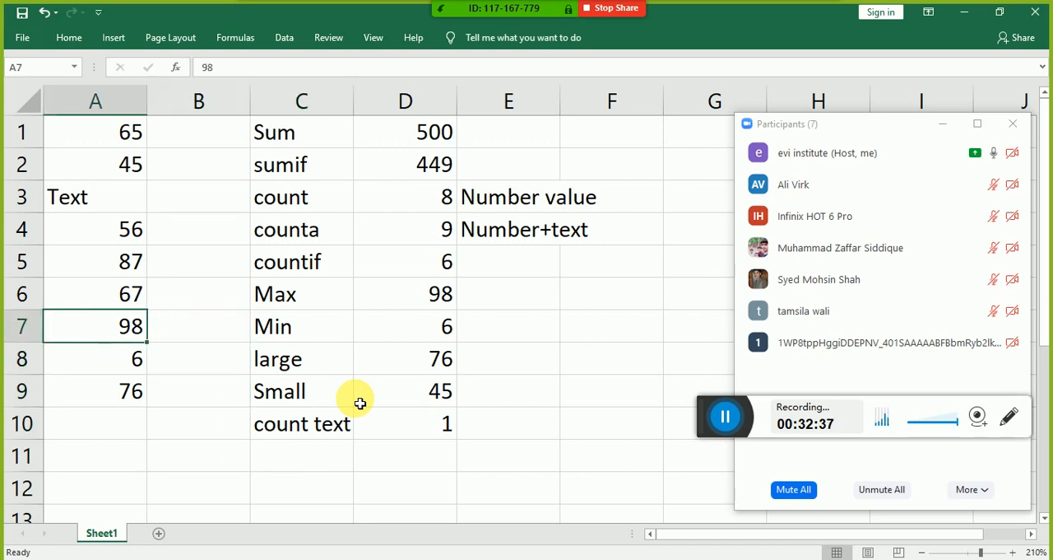
pyautogui.press('Up')
pyautogui.write('hgh')
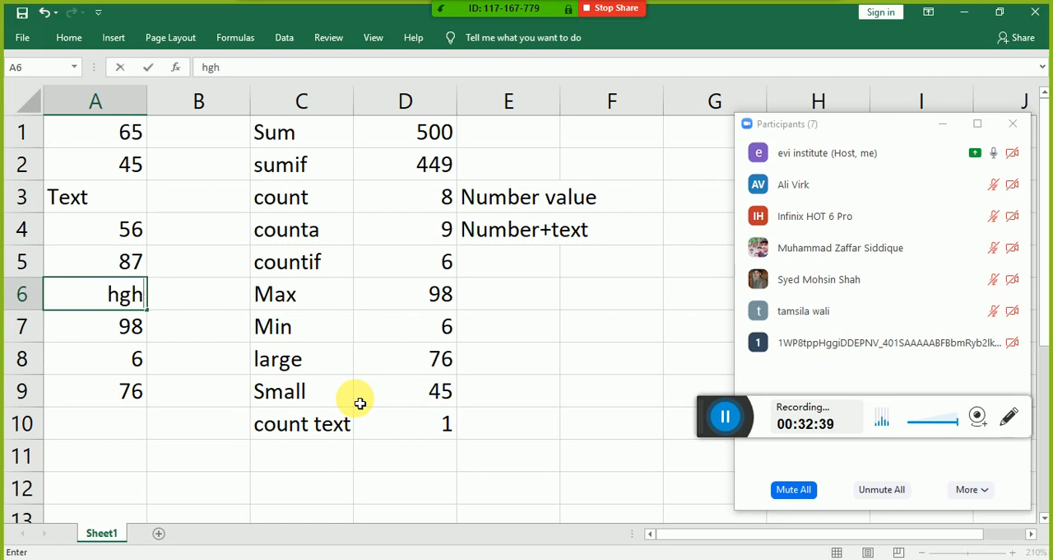
pyautogui.press('Return')
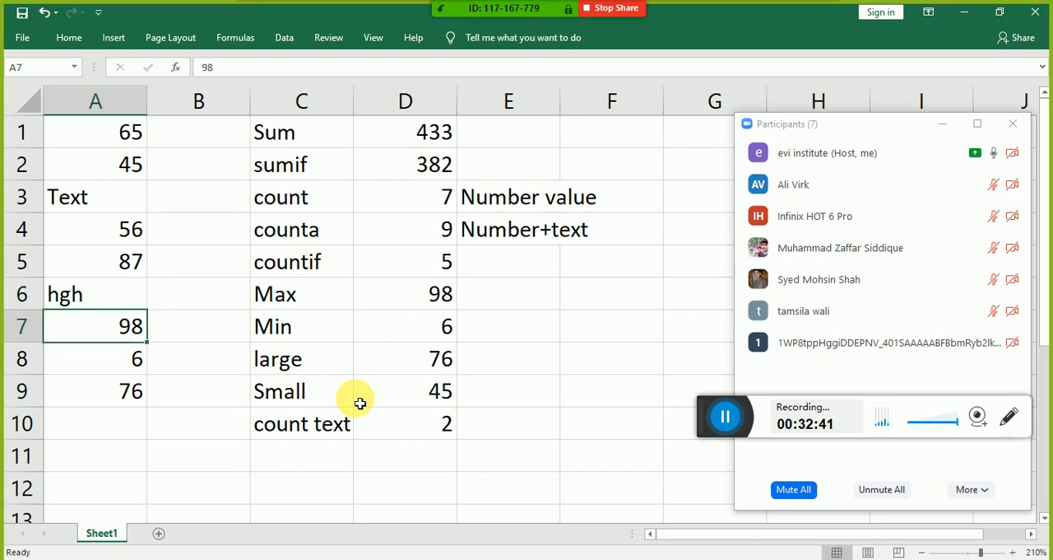
# Step: Examine the COUNTA minus COUNT formula in cell D10 and the ranges it references, leaving it as entered
pyautogui.press('Right')
pyautogui.press('Right')
pyautogui.press('Down')
pyautogui.press('Down')
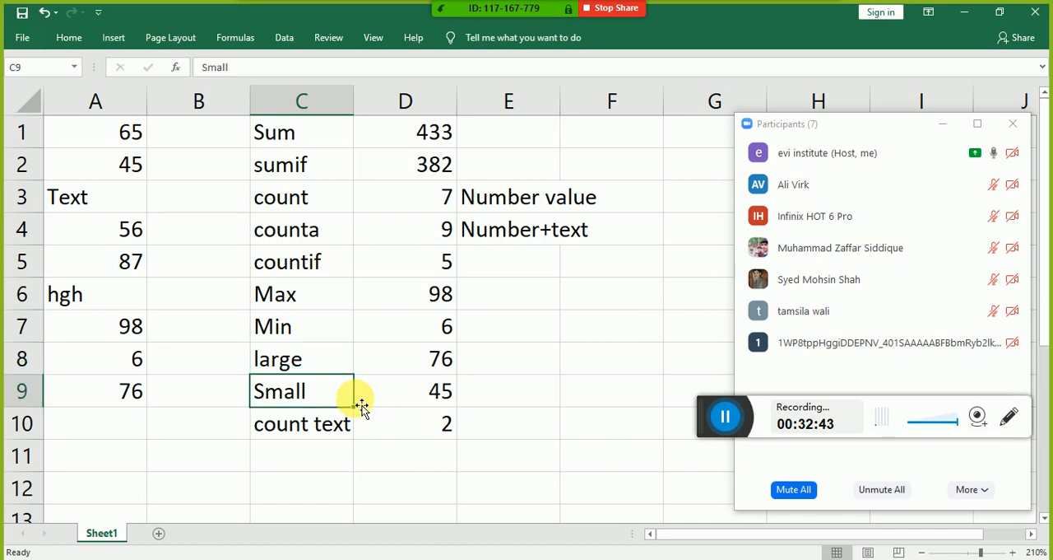
pyautogui.press('Right')
pyautogui.press('Down')
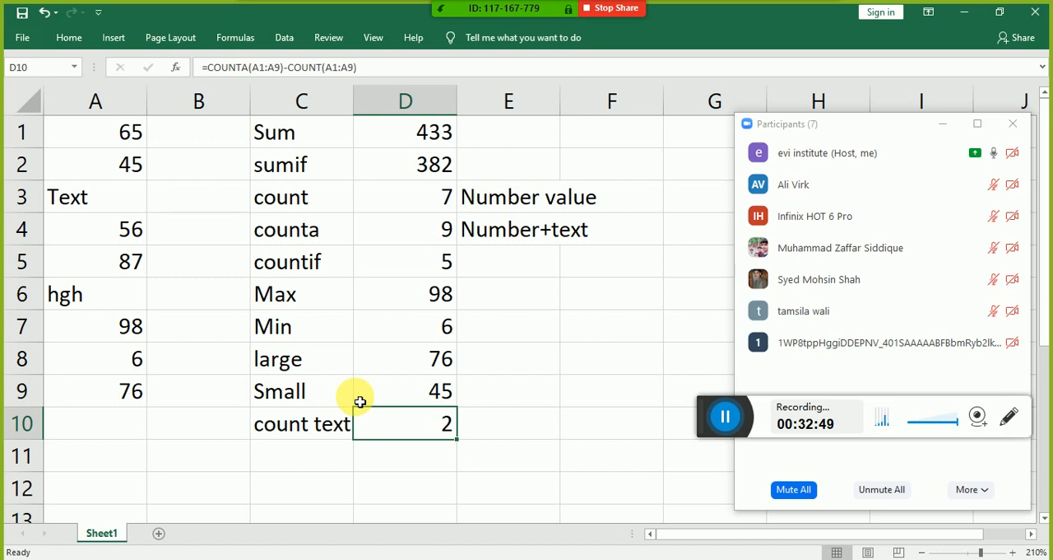
pyautogui.press('F2')
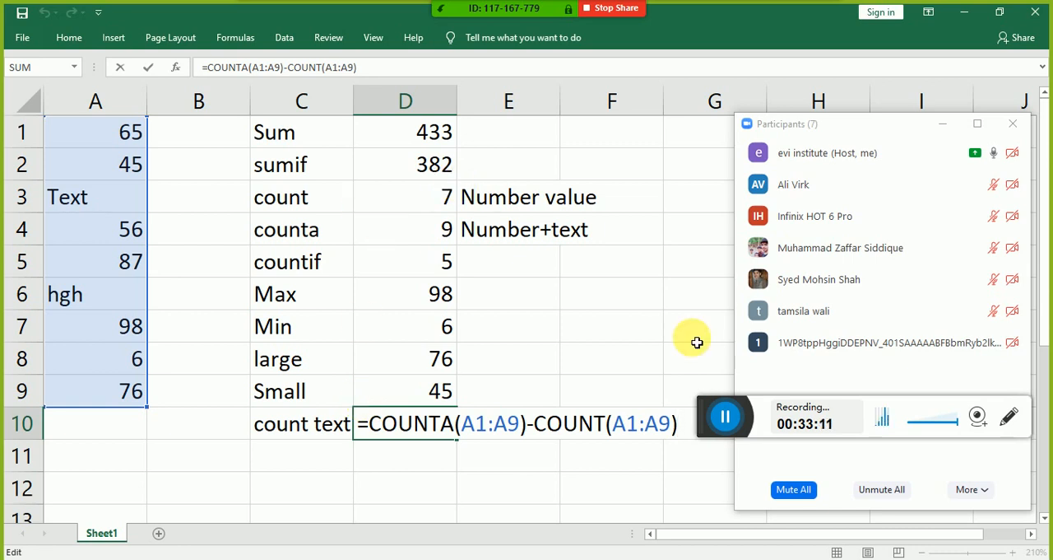
pyautogui.moveTo(818, 301)
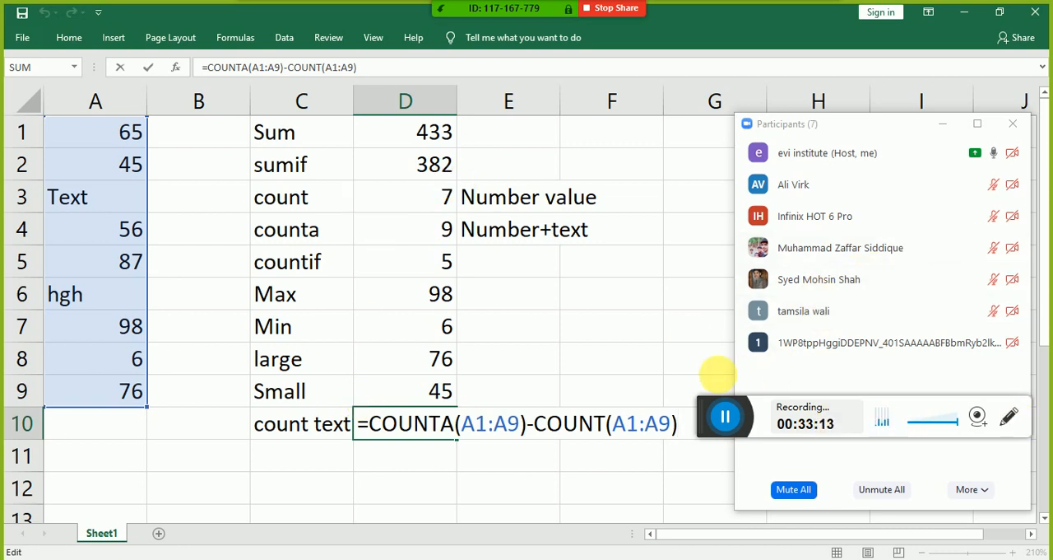
pyautogui.press('Return')
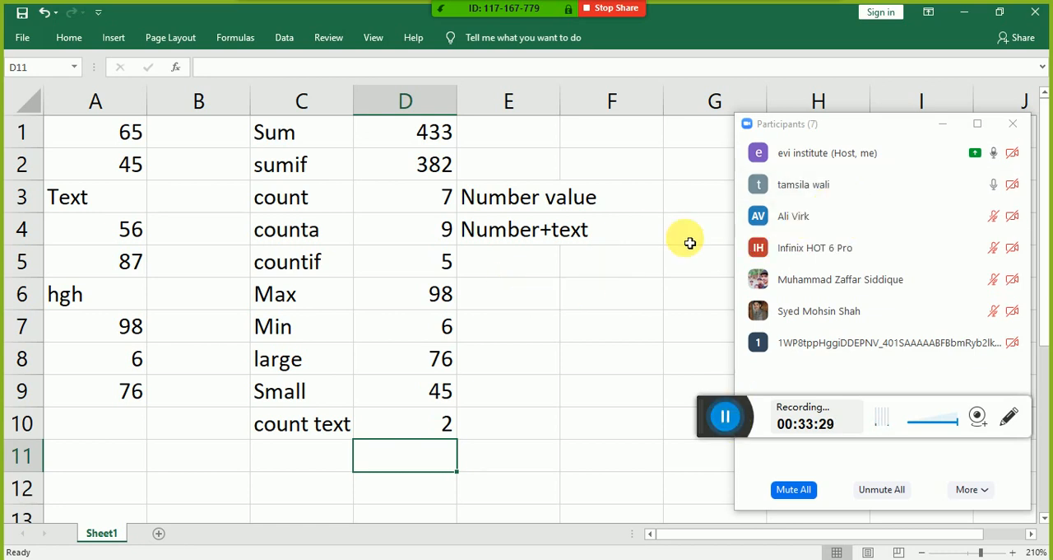
pyautogui.moveTo(818, 247)
pyautogui.moveTo(896, 231)
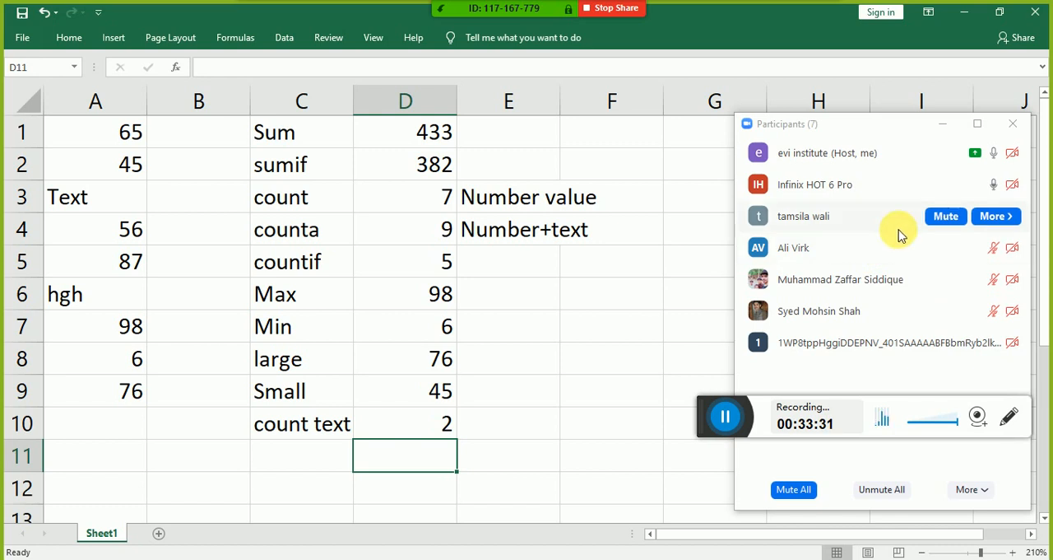